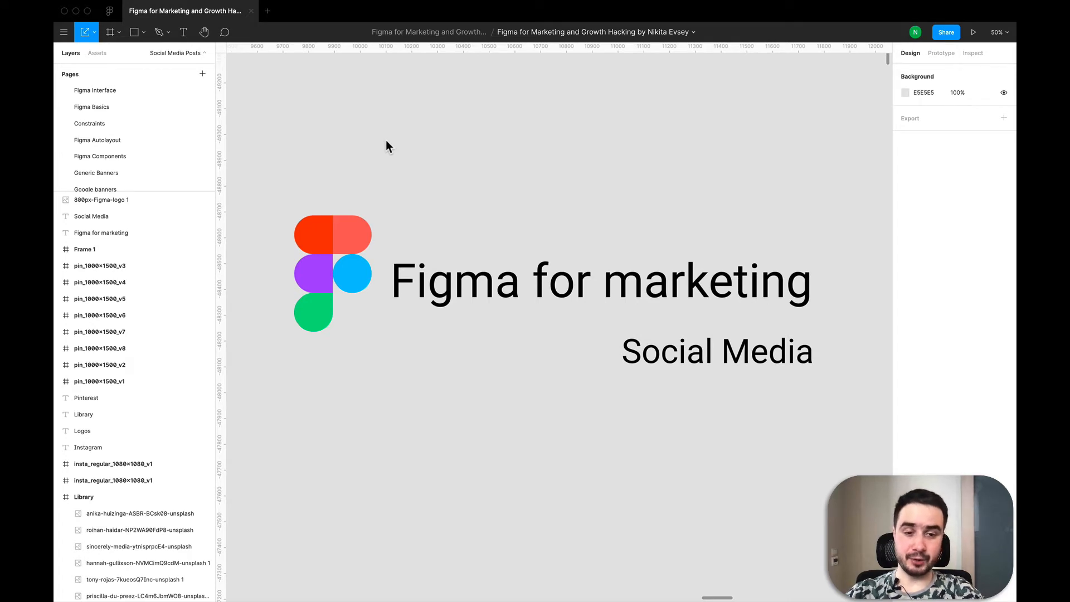
- Survey the page's Library, Logos, Instagram and Pinterest sections across the canvas
{"action": "scroll", "coordinate": [461, 148], "scroll_direction": "down", "scroll_amount": 10}
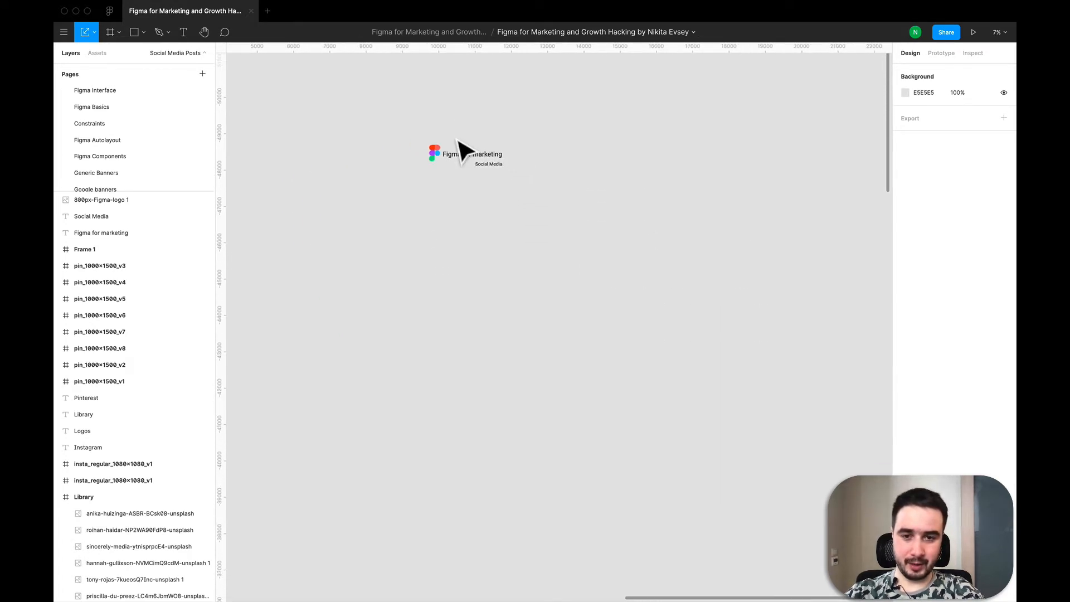
{"action": "scroll", "coordinate": [613, 307], "scroll_direction": "down", "scroll_amount": 5}
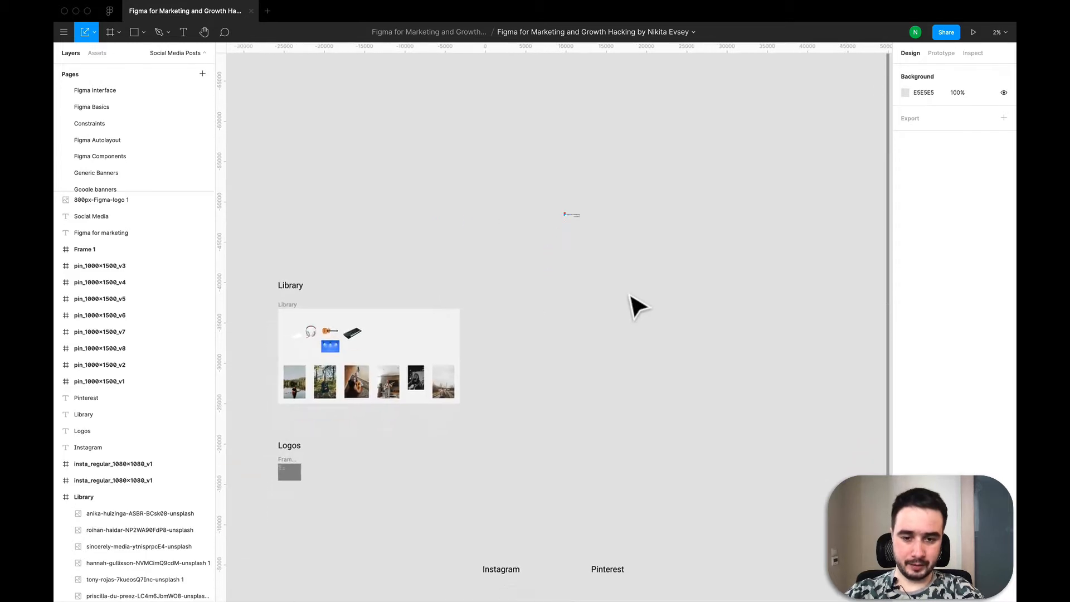
{"action": "scroll", "coordinate": [630, 310], "scroll_direction": "down", "scroll_amount": 3}
{"action": "scroll", "coordinate": [630, 310], "scroll_direction": "left", "scroll_amount": 2}
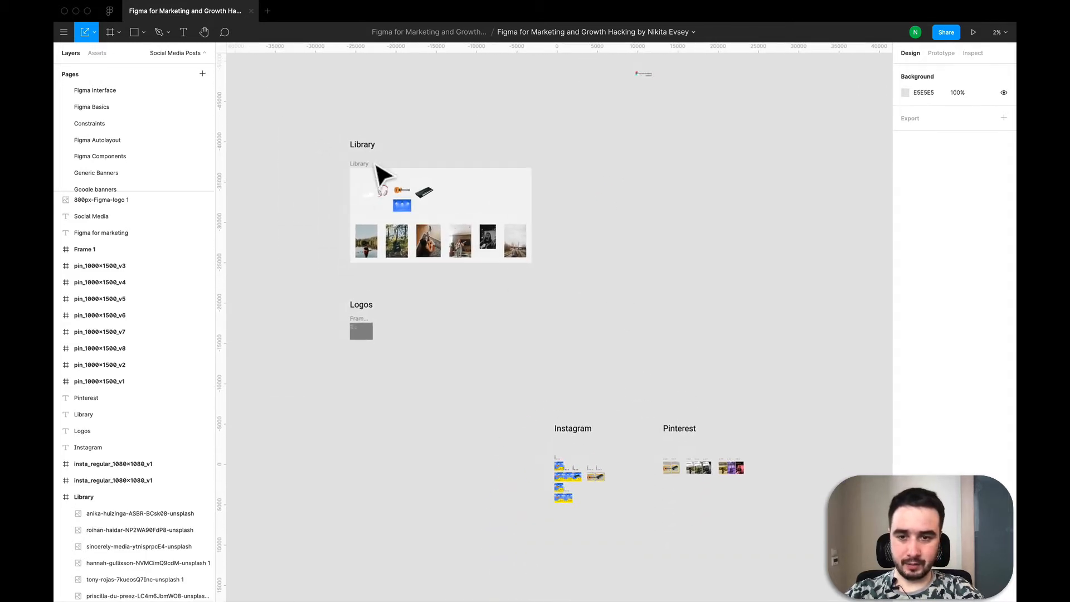
{"action": "scroll", "coordinate": [383, 176], "scroll_direction": "up", "scroll_amount": 3}
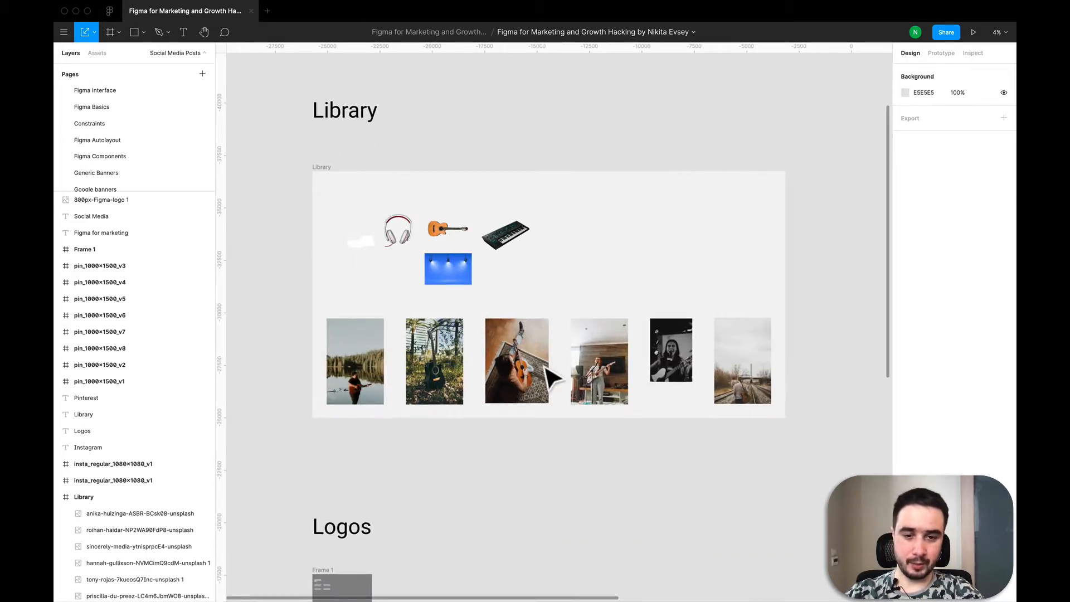
{"action": "scroll", "coordinate": [628, 372], "scroll_direction": "down", "scroll_amount": 2}
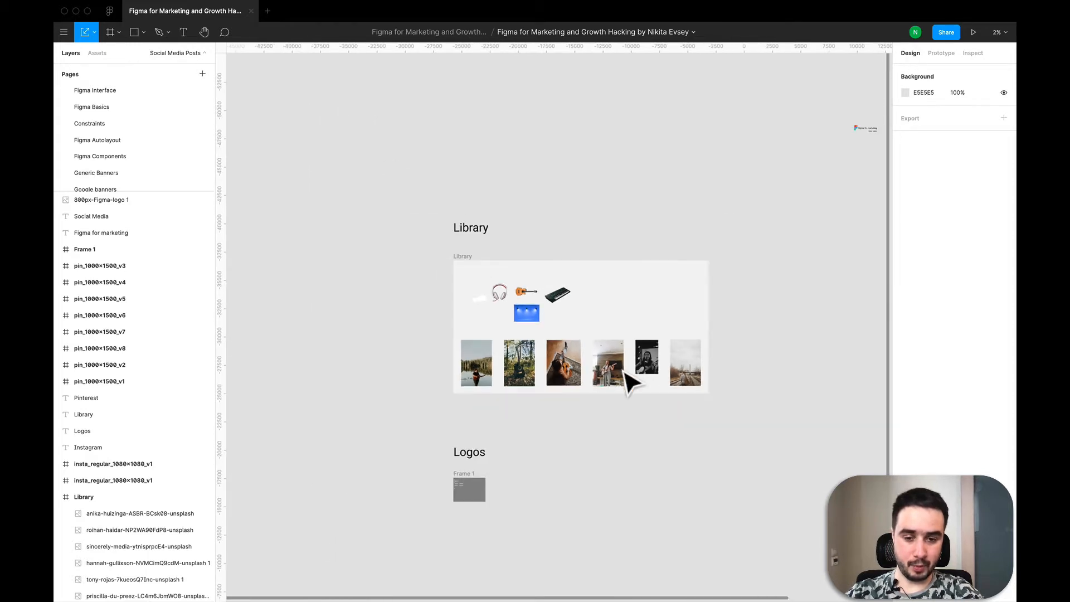
{"action": "scroll", "coordinate": [460, 394], "scroll_direction": "down", "scroll_amount": 3}
{"action": "scroll", "coordinate": [461, 397], "scroll_direction": "up", "scroll_amount": 3}
{"action": "scroll", "coordinate": [374, 400], "scroll_direction": "up", "scroll_amount": 5}
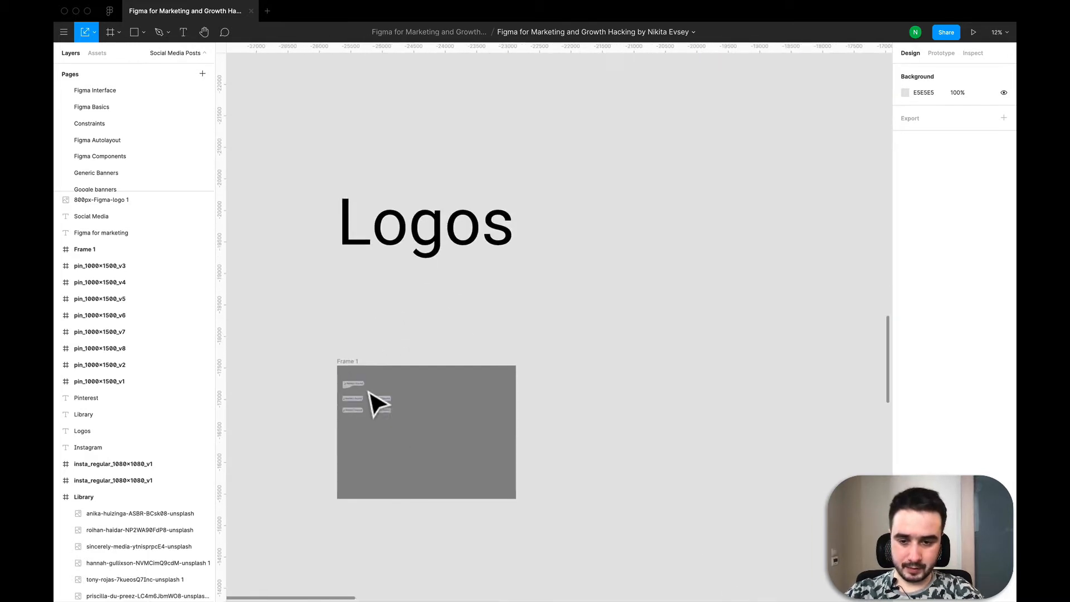
{"action": "scroll", "coordinate": [373, 401], "scroll_direction": "down", "scroll_amount": 2}
{"action": "scroll", "coordinate": [390, 388], "scroll_direction": "down", "scroll_amount": 8}
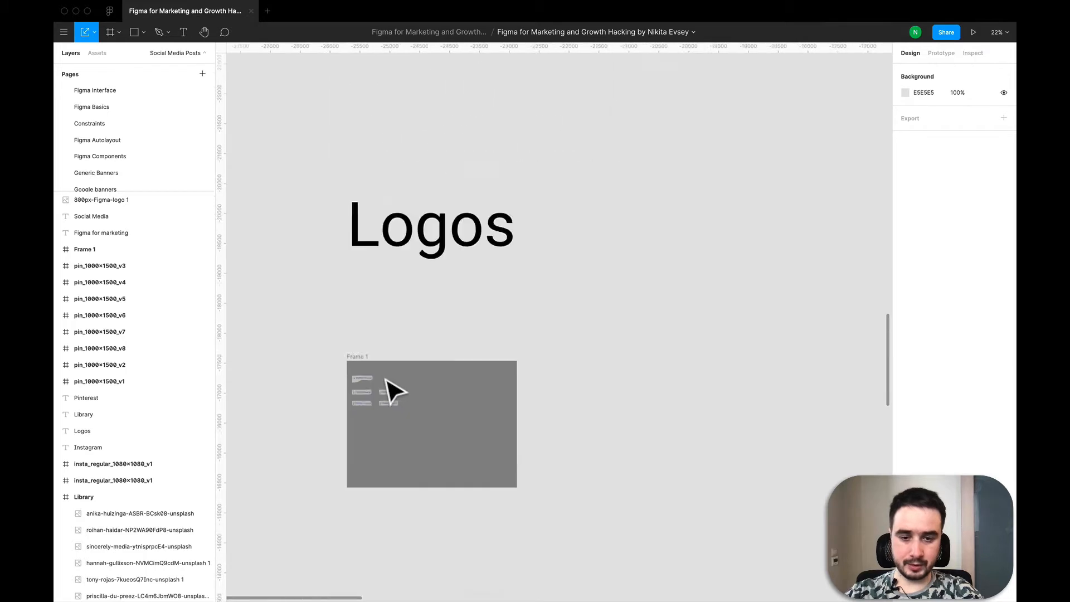
{"action": "scroll", "coordinate": [390, 387], "scroll_direction": "right", "scroll_amount": 5}
{"action": "scroll", "coordinate": [641, 438], "scroll_direction": "right", "scroll_amount": 5}
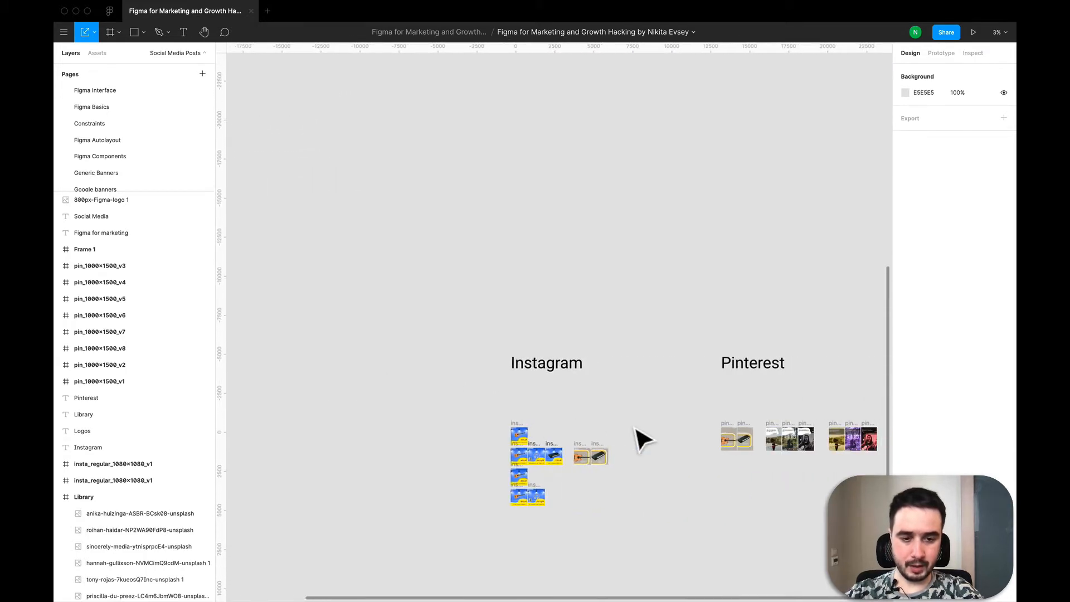
{"action": "scroll", "coordinate": [641, 437], "scroll_direction": "down", "scroll_amount": 1}
{"action": "scroll", "coordinate": [693, 425], "scroll_direction": "left", "scroll_amount": 2}
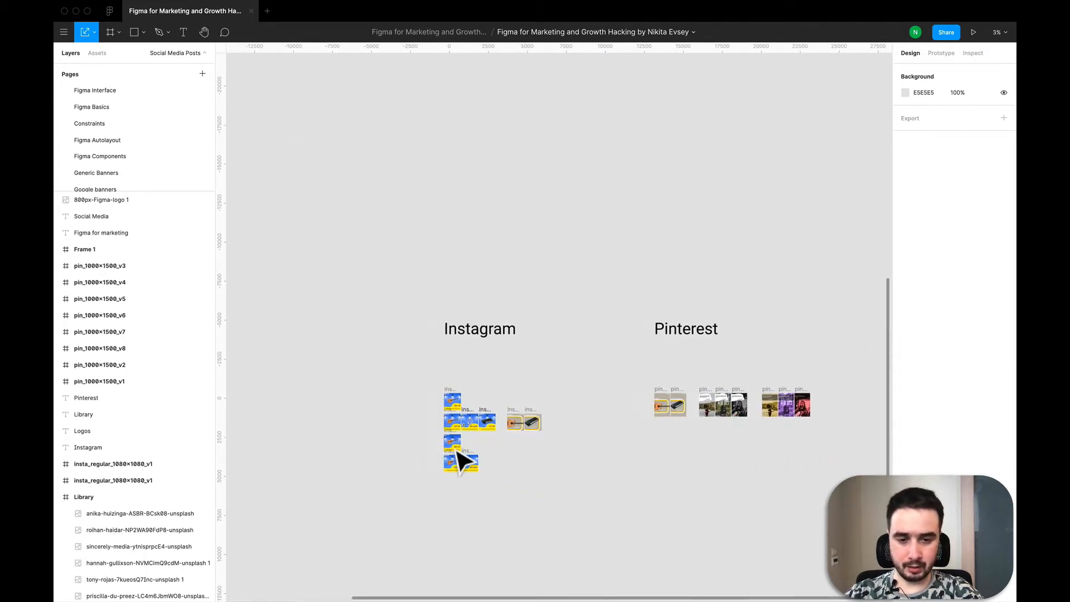
{"action": "scroll", "coordinate": [459, 454], "scroll_direction": "up", "scroll_amount": 3}
{"action": "scroll", "coordinate": [458, 454], "scroll_direction": "down", "scroll_amount": 2}
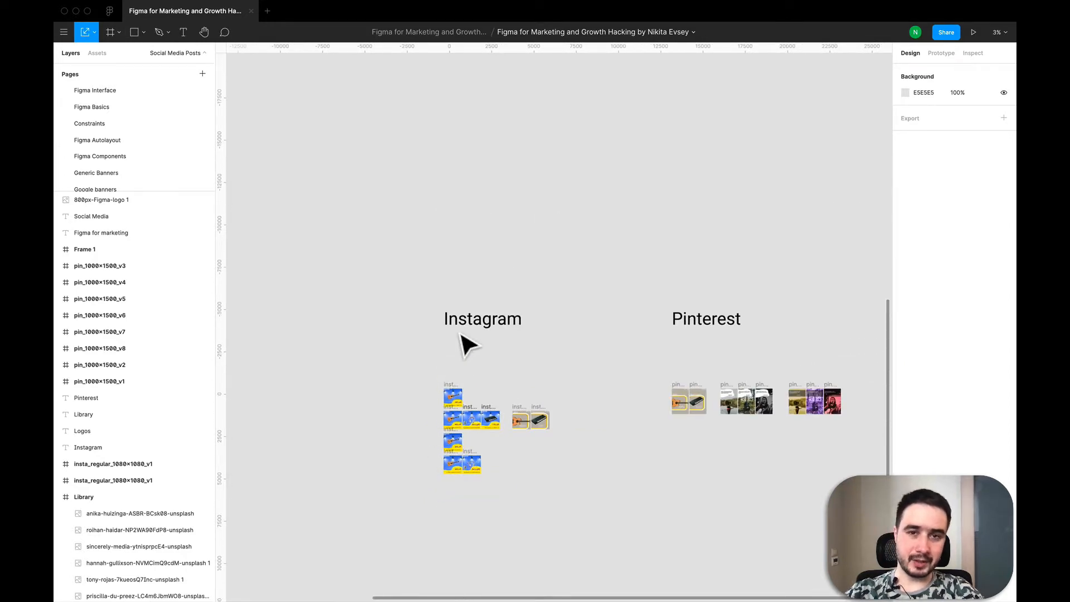
- Examine the Instagram post frames and their layers up close
{"action": "scroll", "coordinate": [460, 502], "scroll_direction": "up", "scroll_amount": 3}
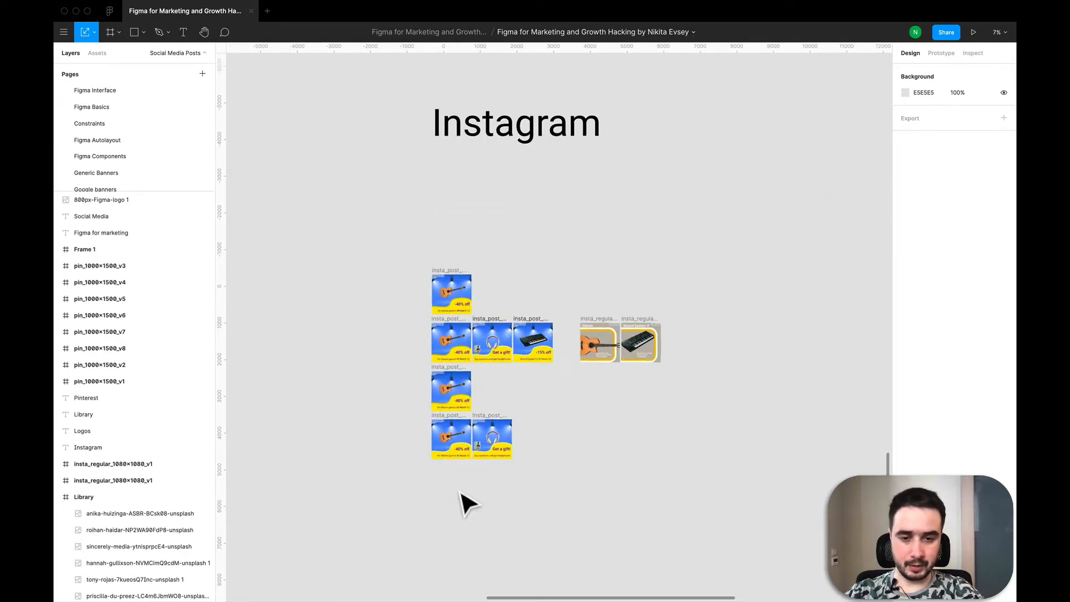
{"action": "scroll", "coordinate": [461, 502], "scroll_direction": "down", "scroll_amount": 2}
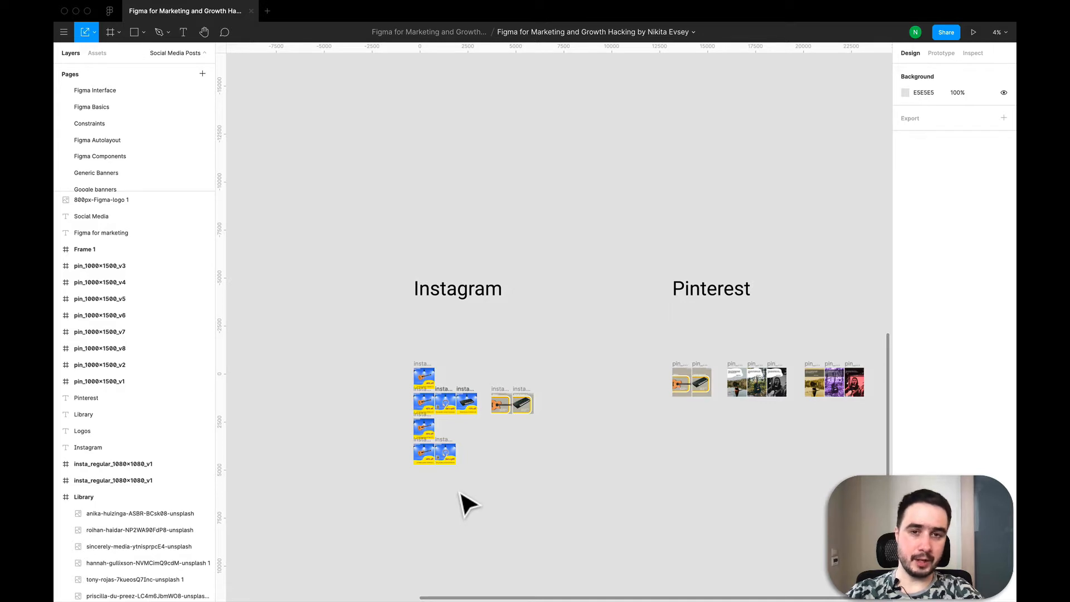
{"action": "scroll", "coordinate": [426, 407], "scroll_direction": "up", "scroll_amount": 5}
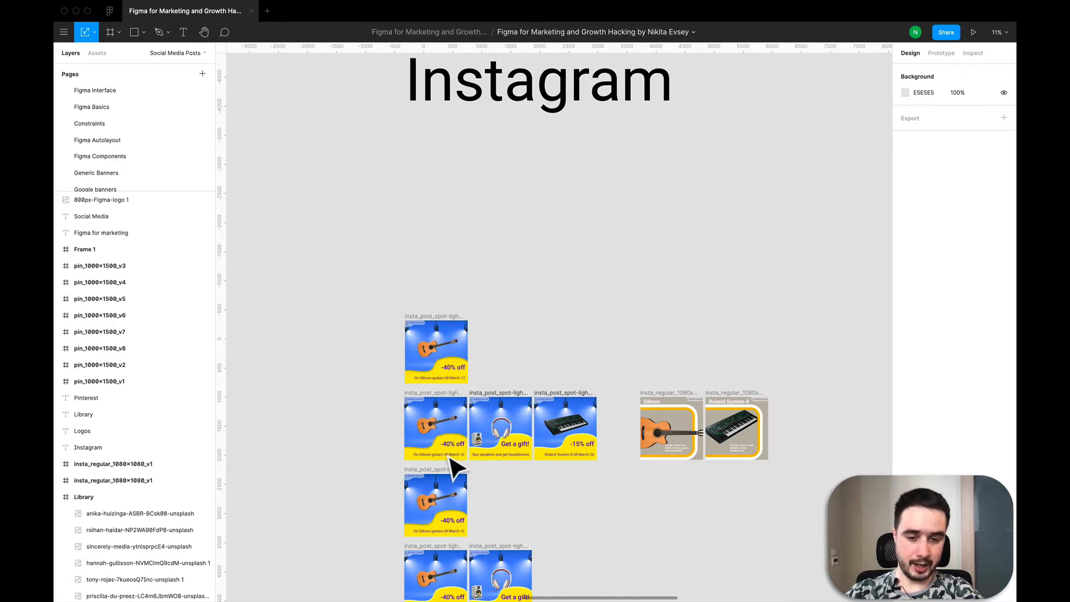
{"action": "scroll", "coordinate": [521, 402], "scroll_direction": "up", "scroll_amount": 5}
{"action": "scroll", "coordinate": [521, 401], "scroll_direction": "down", "scroll_amount": 5}
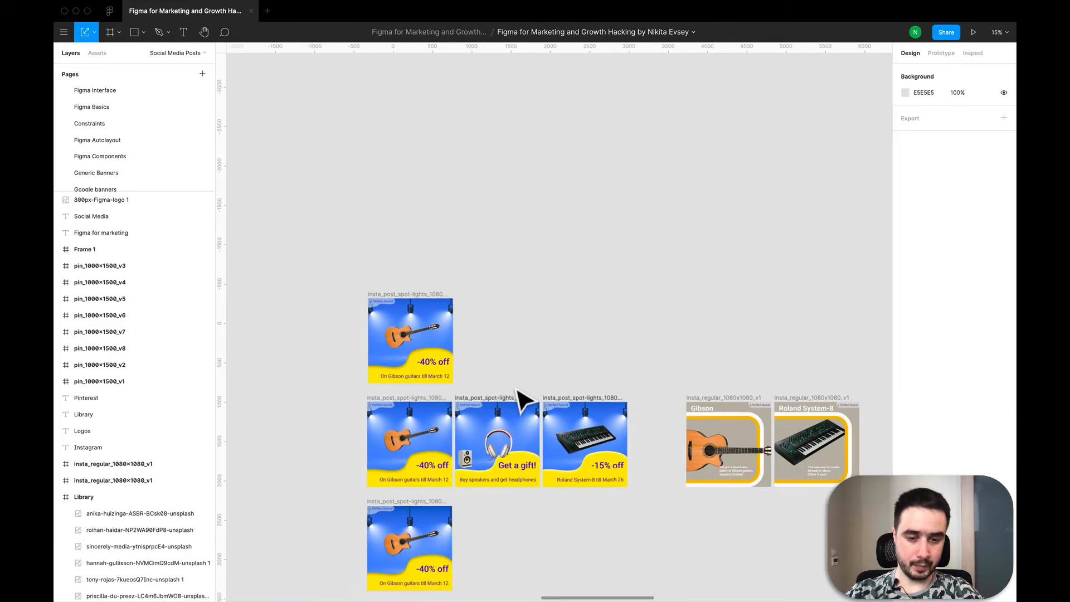
{"action": "scroll", "coordinate": [520, 399], "scroll_direction": "down", "scroll_amount": 2}
{"action": "scroll", "coordinate": [628, 291], "scroll_direction": "up", "scroll_amount": 2}
{"action": "scroll", "coordinate": [628, 296], "scroll_direction": "down", "scroll_amount": 4}
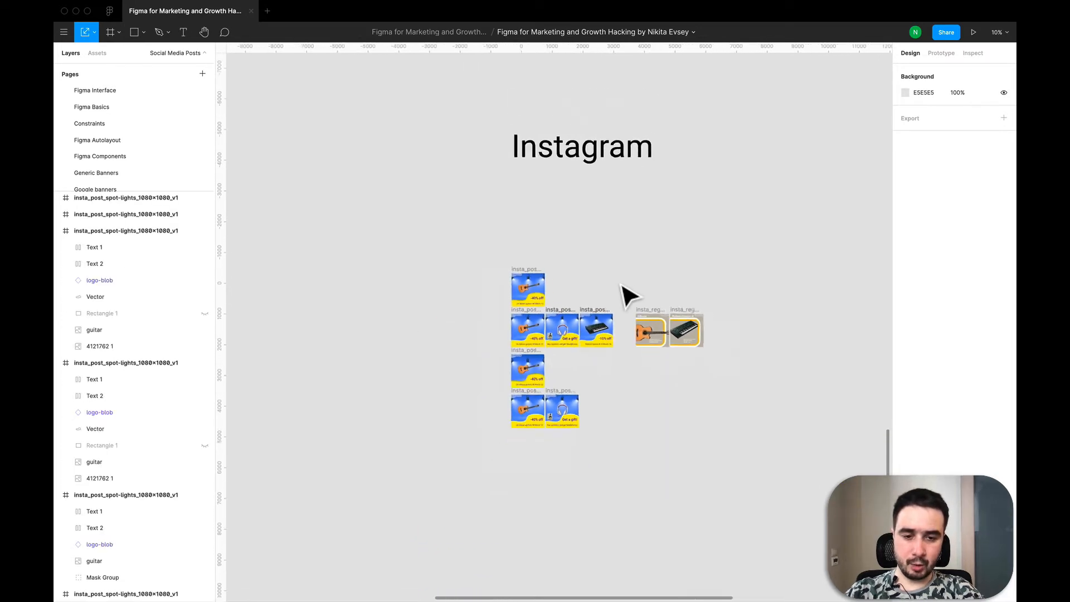
{"action": "scroll", "coordinate": [630, 295], "scroll_direction": "up", "scroll_amount": 3}
{"action": "scroll", "coordinate": [623, 290], "scroll_direction": "down", "scroll_amount": 2}
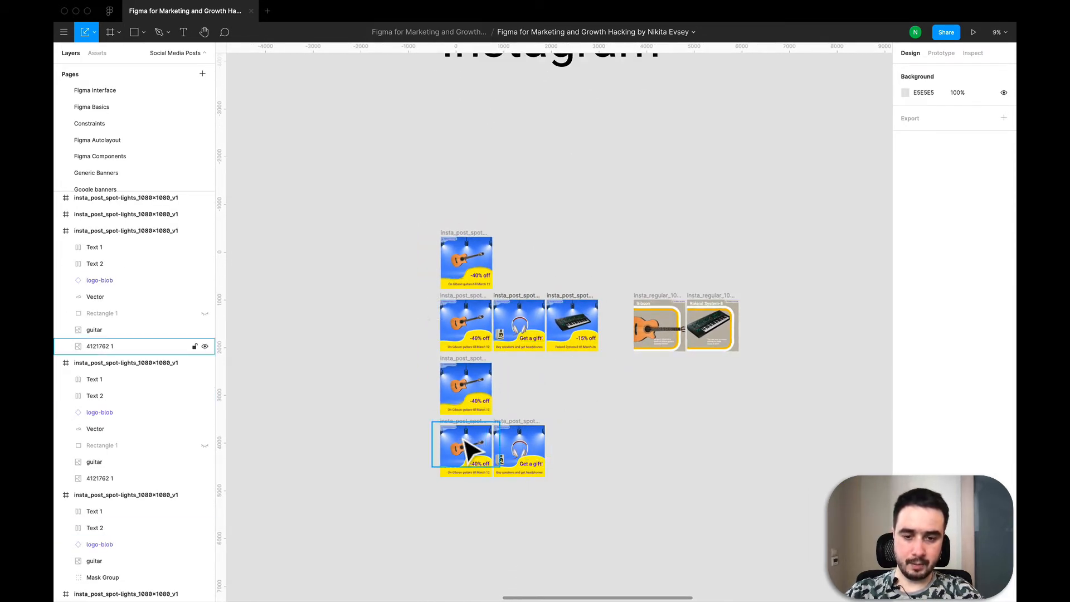
{"action": "scroll", "coordinate": [466, 445], "scroll_direction": "down", "scroll_amount": 1}
{"action": "scroll", "coordinate": [464, 266], "scroll_direction": "up", "scroll_amount": 3}
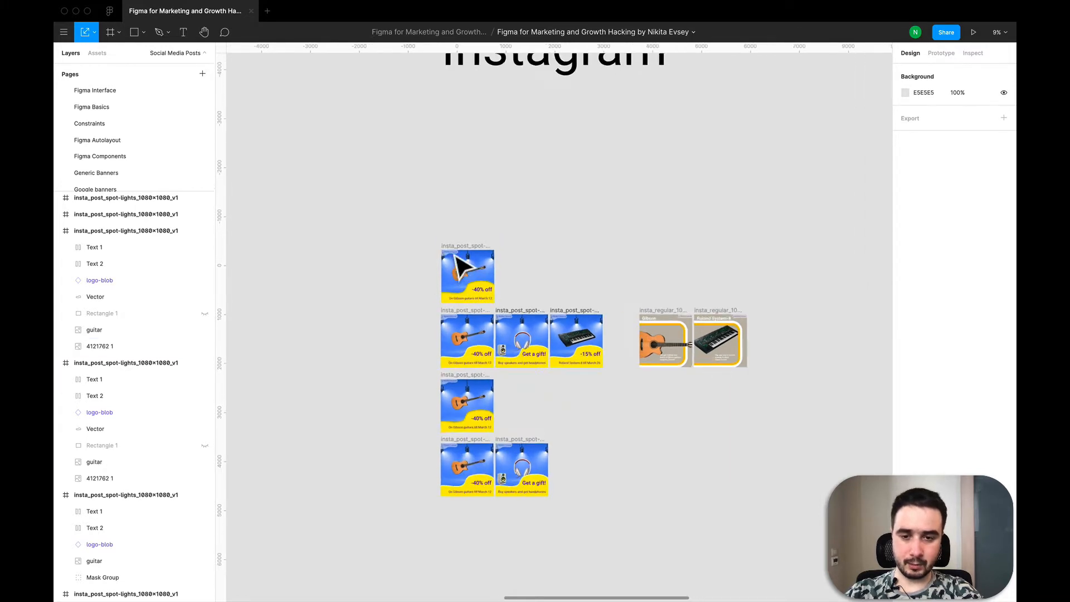
{"action": "scroll", "coordinate": [458, 261], "scroll_direction": "down", "scroll_amount": 2}
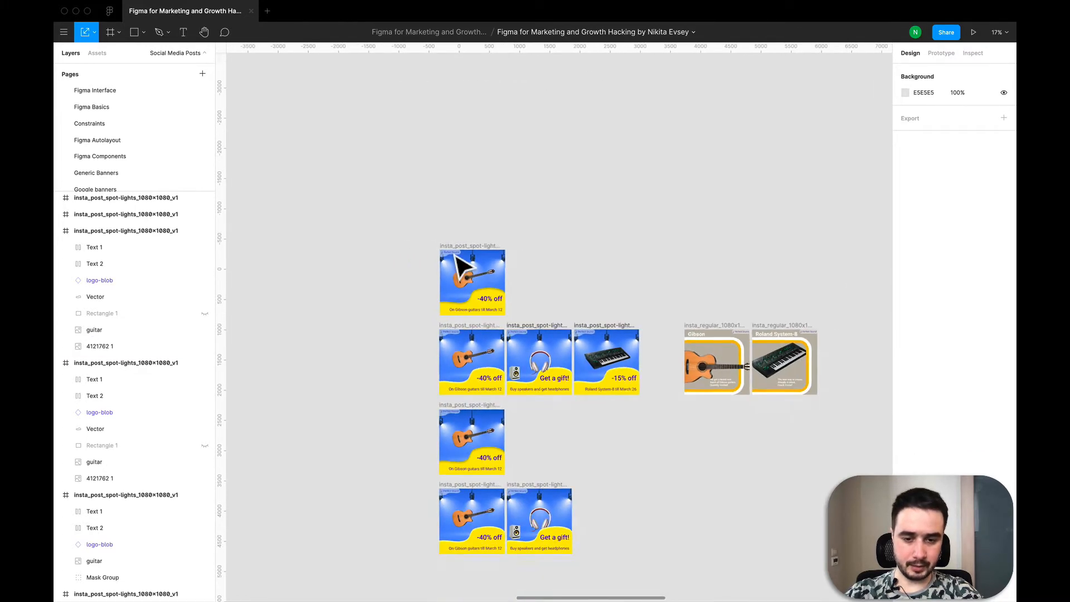
- Paste a copy of the top guitar Instagram post beside the original
{"action": "left_click", "coordinate": [504, 250]}
{"action": "scroll", "coordinate": [505, 252], "scroll_direction": "up", "scroll_amount": 3}
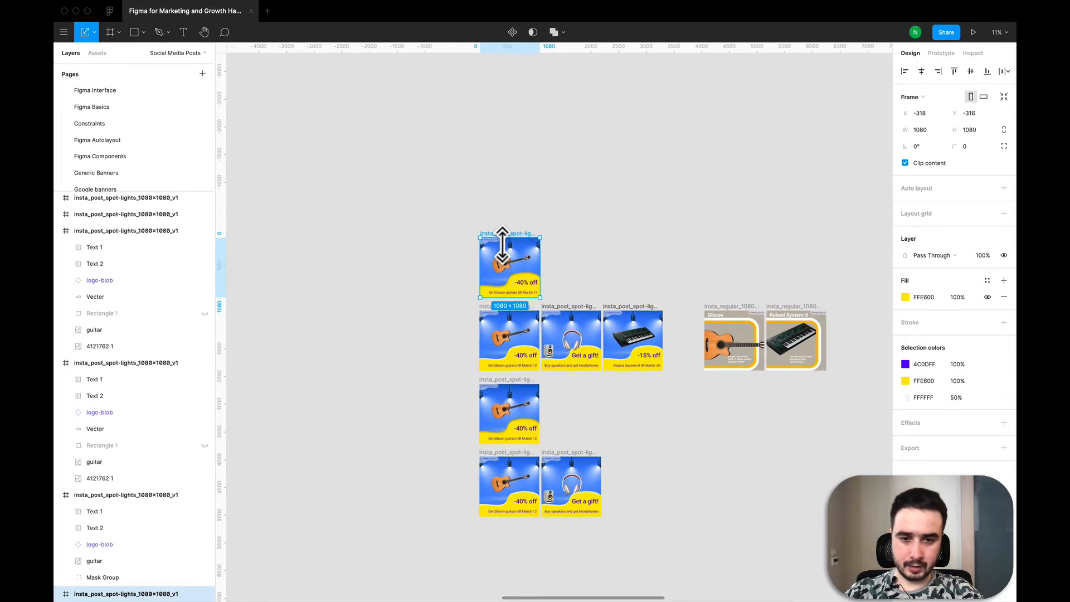
{"action": "scroll", "coordinate": [504, 251], "scroll_direction": "up", "scroll_amount": 1}
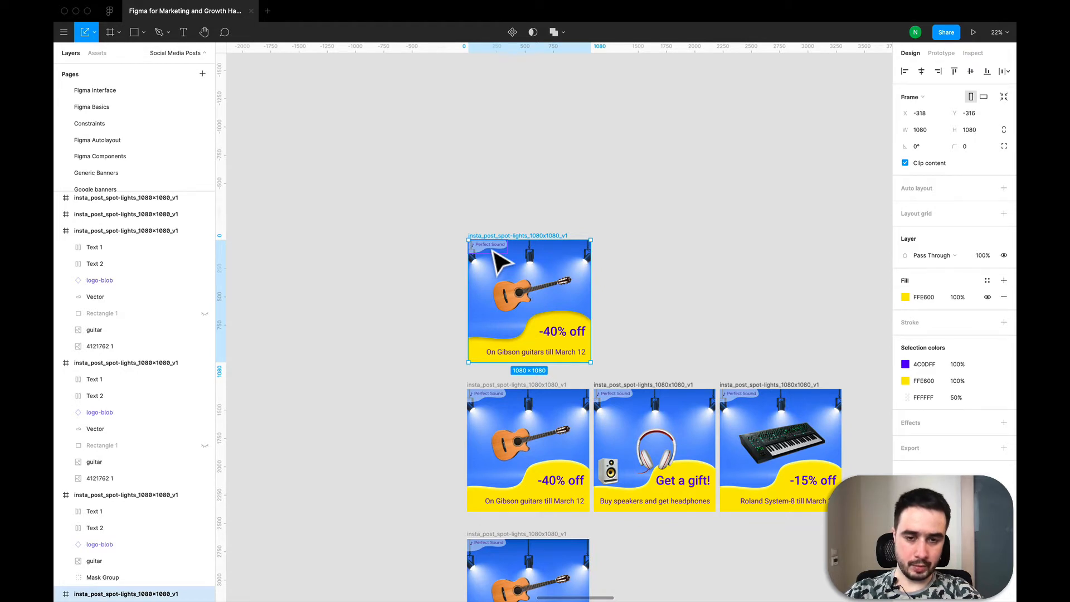
{"action": "key", "text": "ctrl+v"}
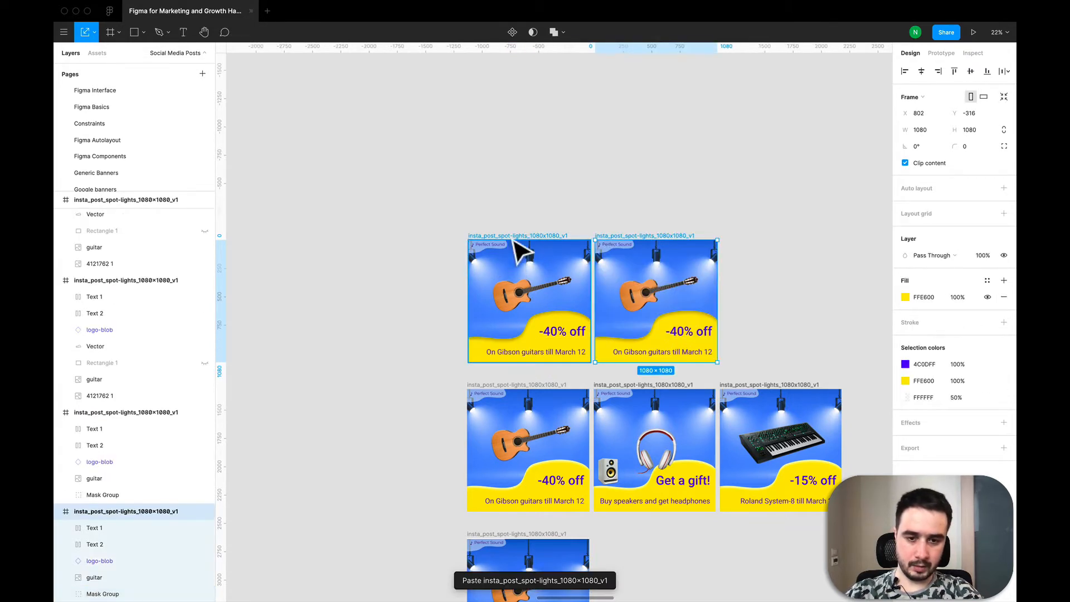
- Select the copy's discount and caption texts, then undo the paste
{"action": "left_click", "coordinate": [647, 307]}
{"action": "left_click", "coordinate": [686, 334]}
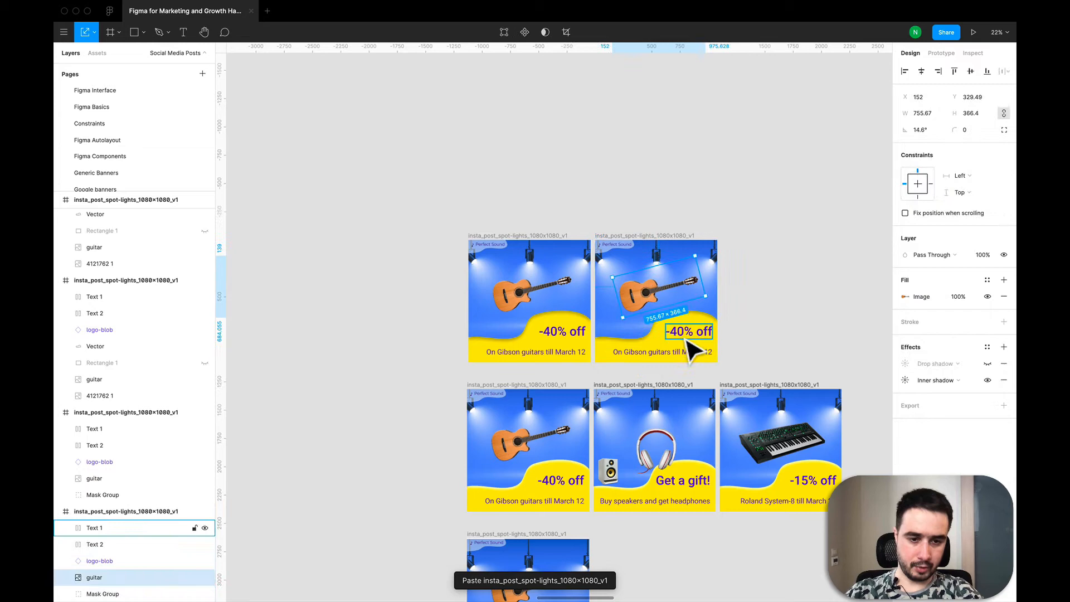
{"action": "left_click", "coordinate": [690, 351]}
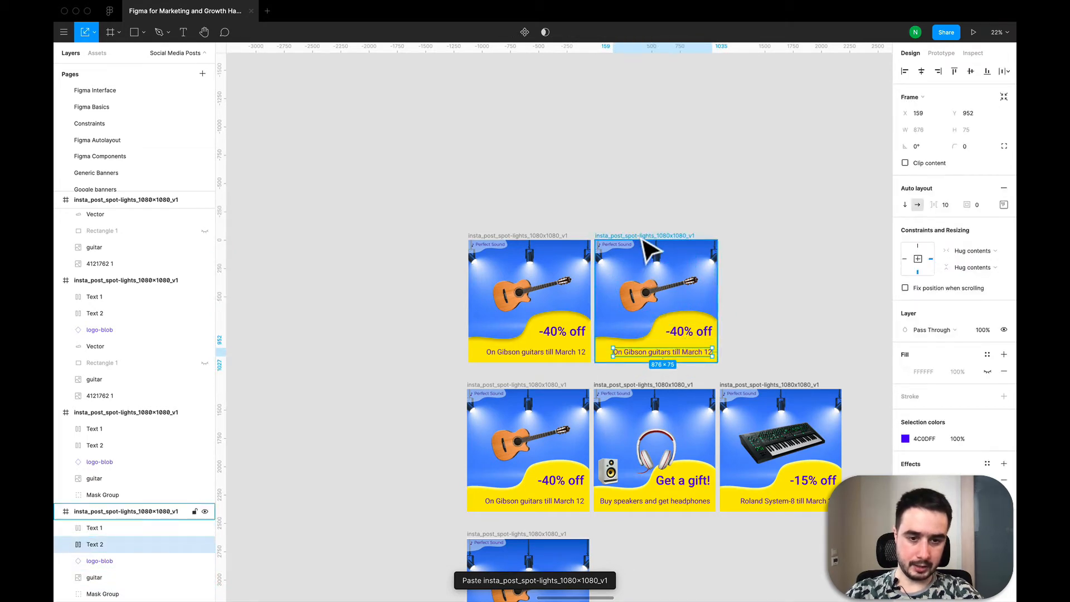
{"action": "key", "text": "ctrl+z"}
- Select the top guitar post together with the row of three posts beneath it
{"action": "scroll", "coordinate": [784, 199], "scroll_direction": "down", "scroll_amount": 3}
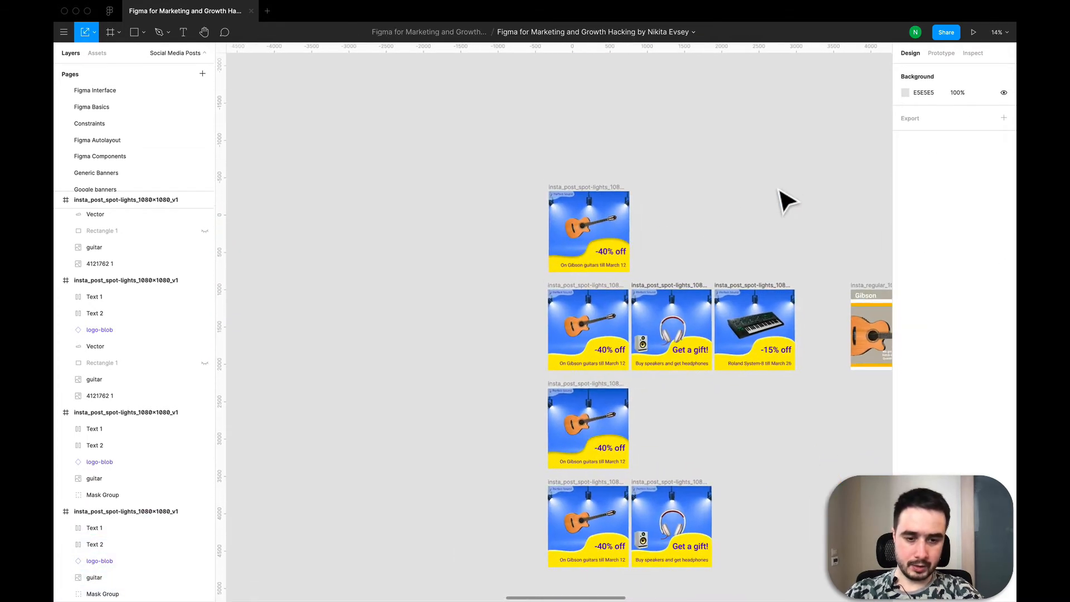
{"action": "scroll", "coordinate": [778, 190], "scroll_direction": "right", "scroll_amount": 1}
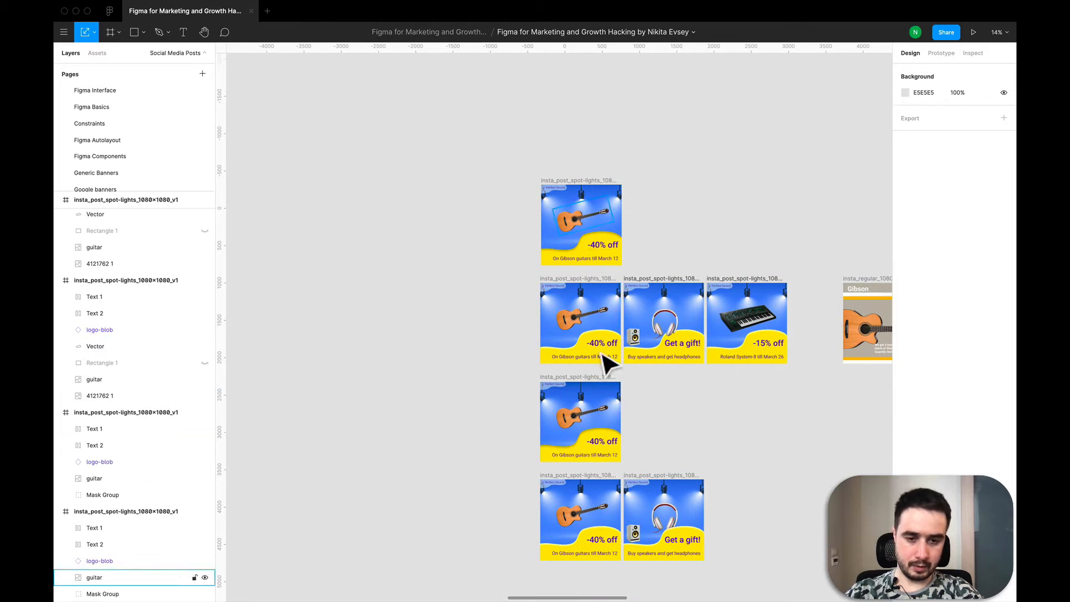
{"action": "scroll", "coordinate": [577, 317], "scroll_direction": "up", "scroll_amount": 3}
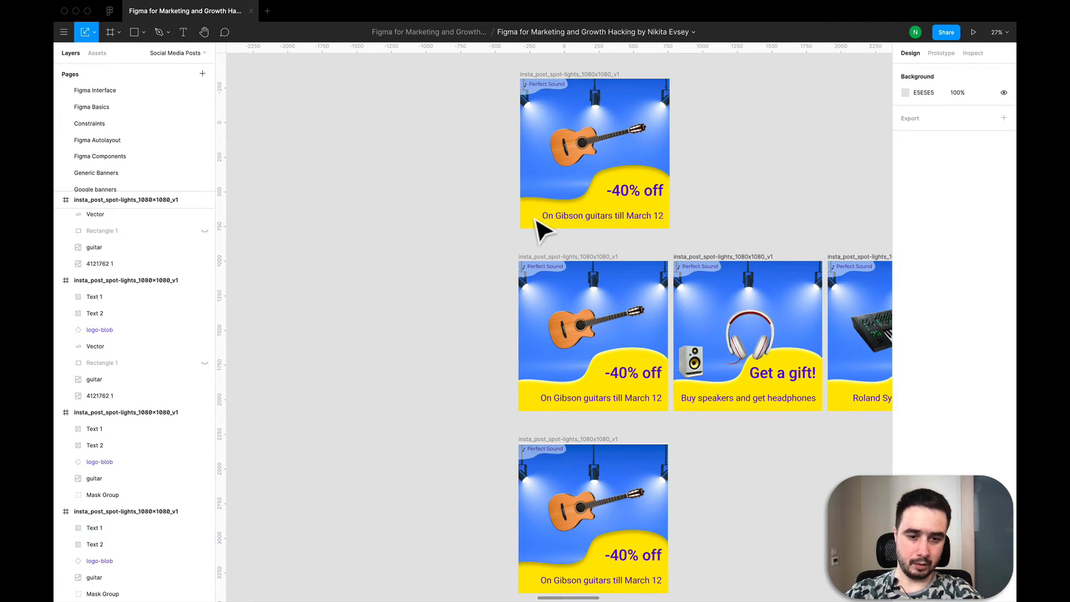
{"action": "scroll", "coordinate": [536, 223], "scroll_direction": "down", "scroll_amount": 2}
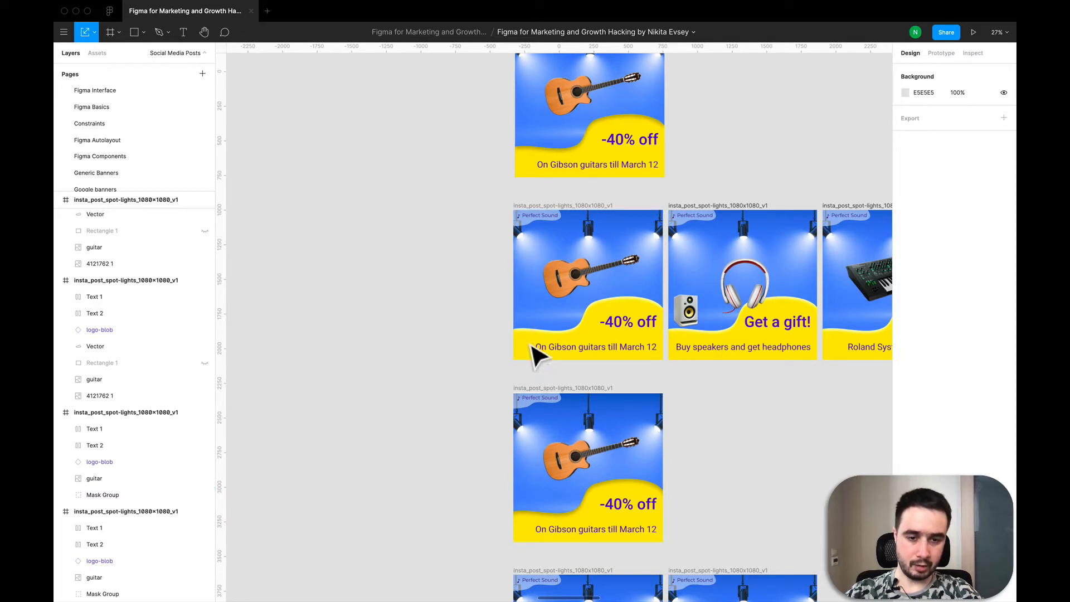
{"action": "scroll", "coordinate": [549, 229], "scroll_direction": "down", "scroll_amount": 5}
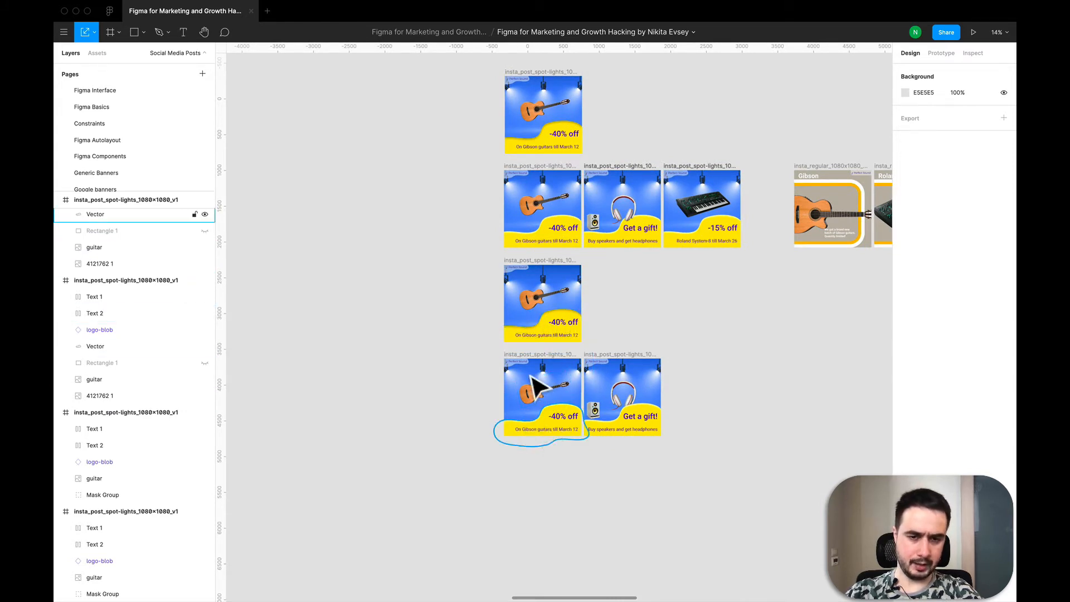
{"action": "scroll", "coordinate": [516, 322], "scroll_direction": "right", "scroll_amount": 2}
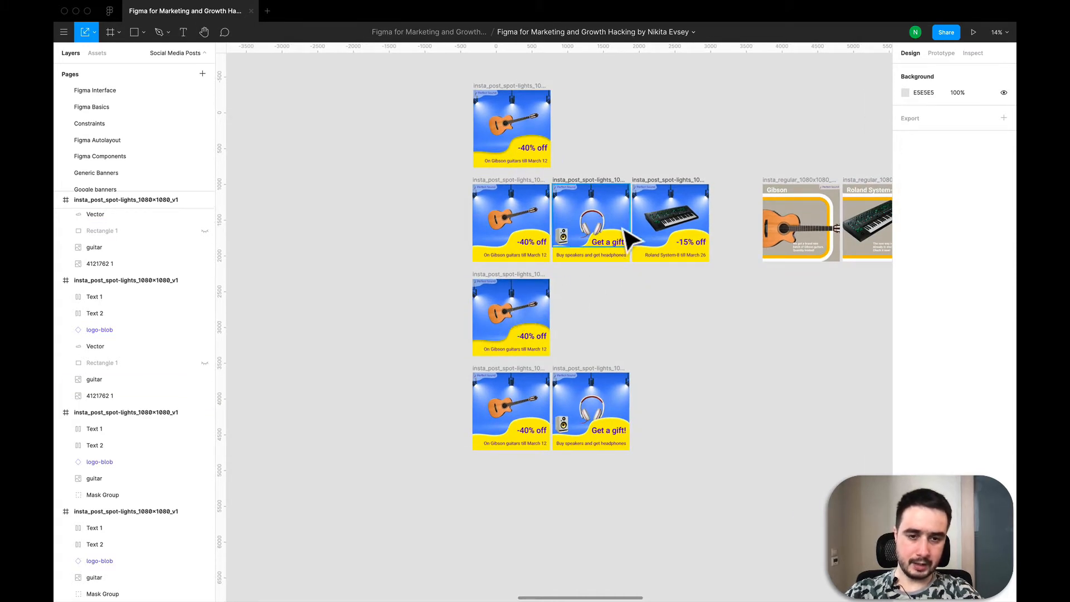
{"action": "left_click_drag", "start_coordinate": [448, 70], "coordinate": [731, 282]}
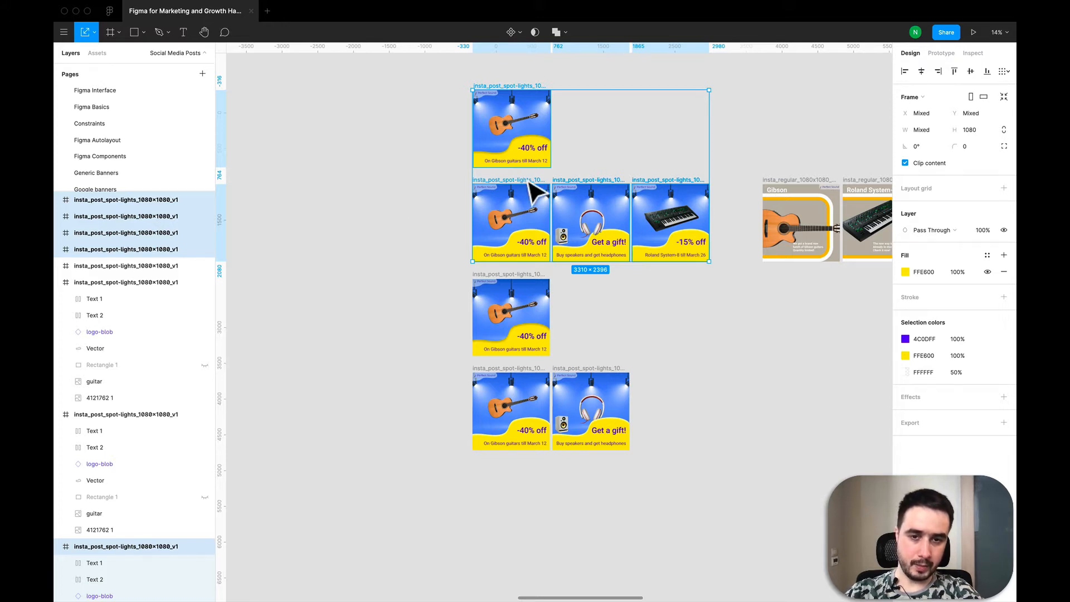
- Open the top post's guitar image, select its mask group, try moving it, and undo the move
{"action": "double_click", "coordinate": [498, 133]}
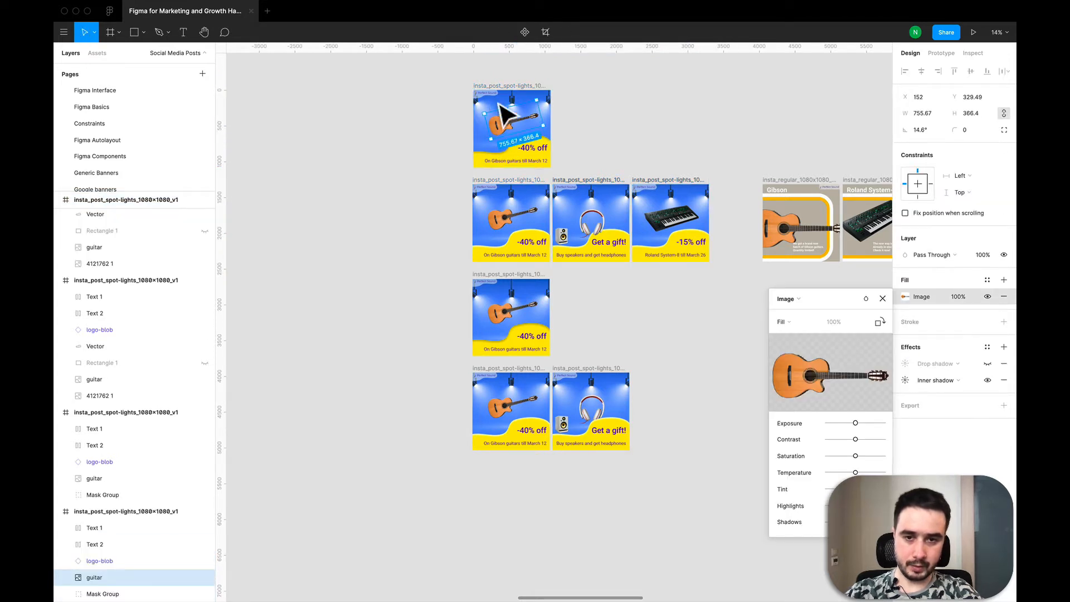
{"action": "left_click", "coordinate": [94, 594]}
{"action": "left_click_drag", "start_coordinate": [488, 144], "coordinate": [667, 138]}
{"action": "key", "text": "super+z"}
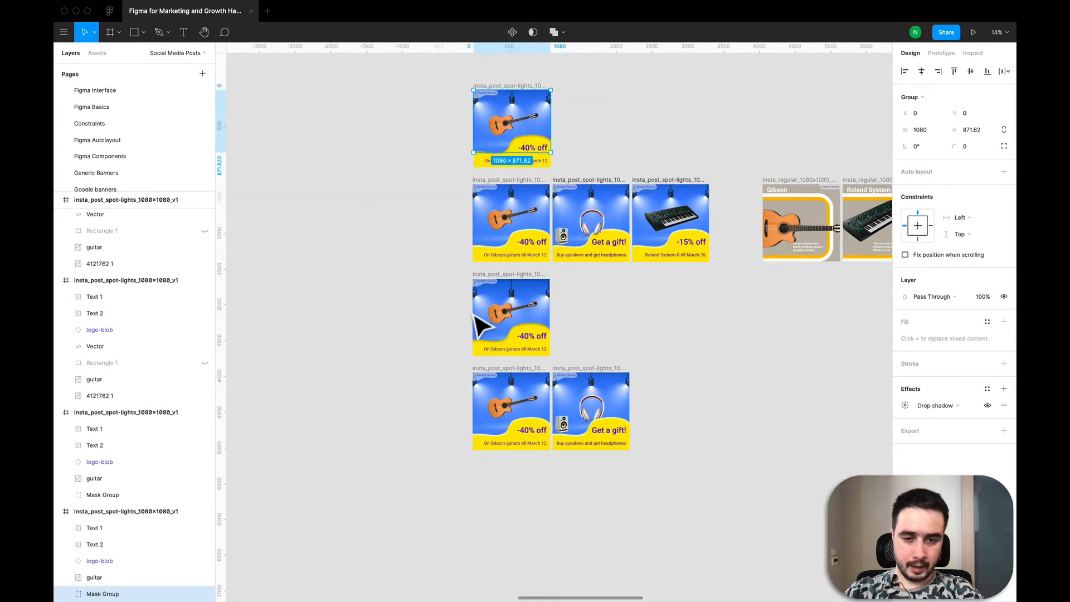
- Select the yellow blob vector in the lower guitar post and try to nudge it slightly
{"action": "left_click", "coordinate": [490, 364]}
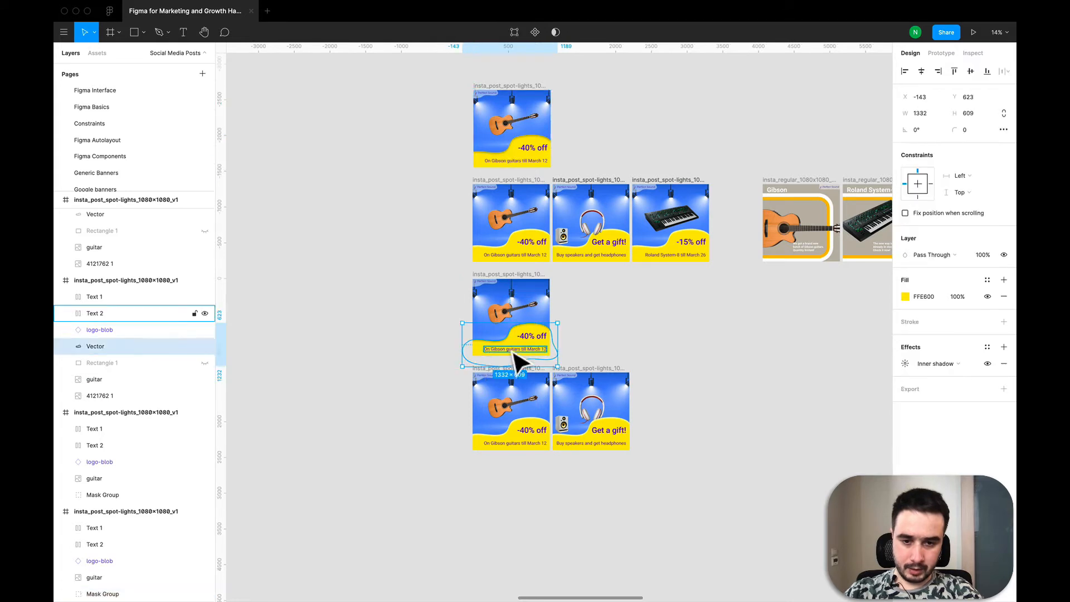
{"action": "scroll", "coordinate": [515, 356], "scroll_direction": "up", "scroll_amount": 3}
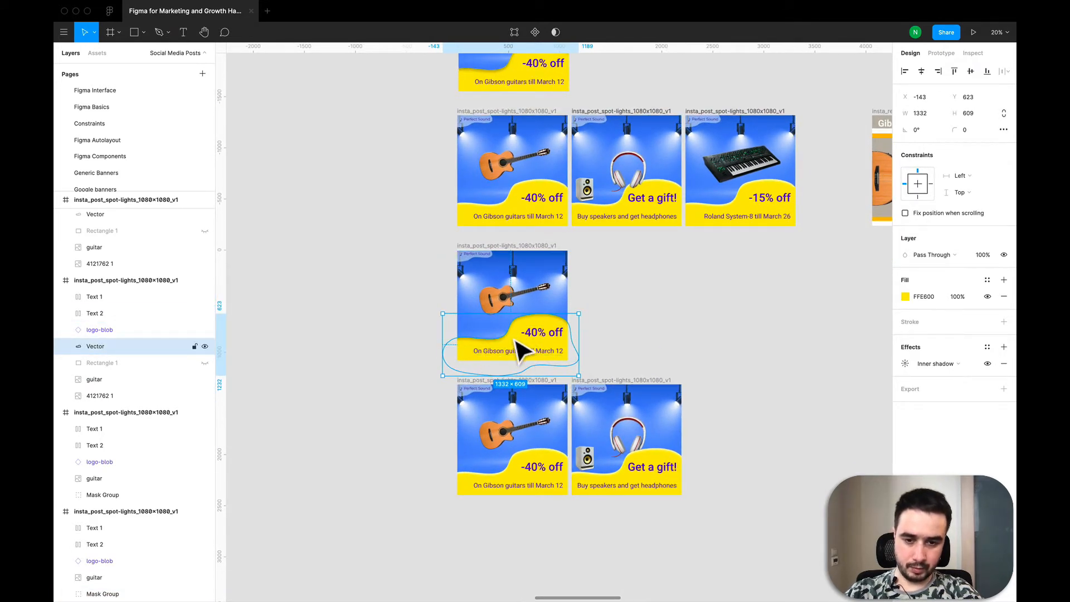
{"action": "mouse_move", "coordinate": [521, 348]}
{"action": "left_mouse_down"}
{"action": "mouse_move", "coordinate": [421, 336]}
{"action": "mouse_move", "coordinate": [362, 306]}
{"action": "mouse_move", "coordinate": [391, 347]}
{"action": "mouse_move", "coordinate": [566, 353]}
{"action": "mouse_move", "coordinate": [574, 432]}
{"action": "mouse_move", "coordinate": [521, 372]}
{"action": "mouse_move", "coordinate": [516, 337]}
{"action": "left_mouse_up"}
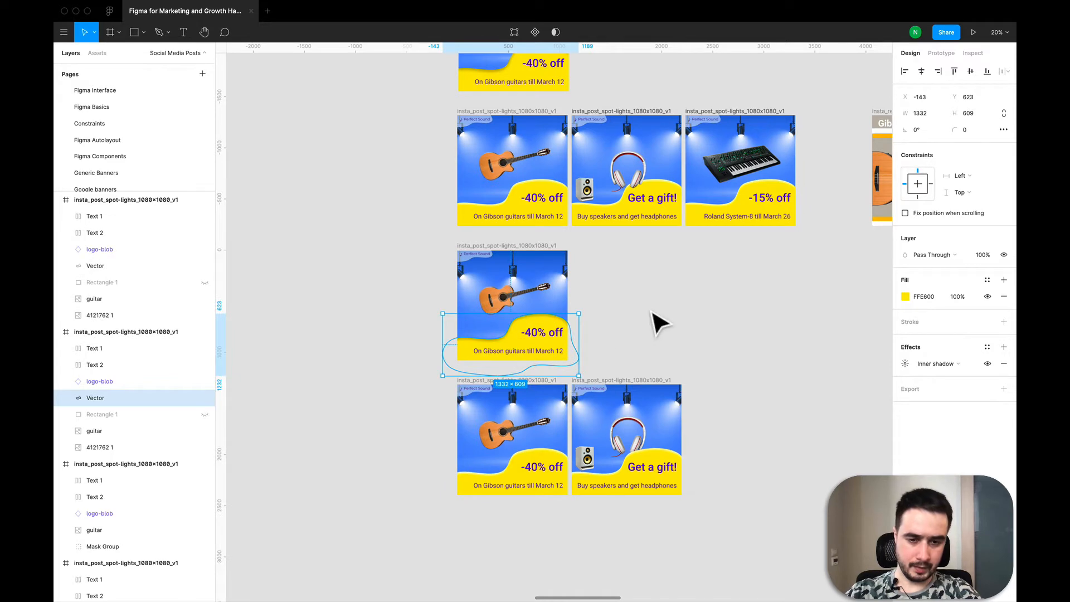
- Inspect the gift post's headphones image and the mask group containing it
{"action": "left_click", "coordinate": [653, 321]}
{"action": "scroll", "coordinate": [659, 324], "scroll_direction": "up", "scroll_amount": 3}
{"action": "scroll", "coordinate": [659, 323], "scroll_direction": "right", "scroll_amount": 3}
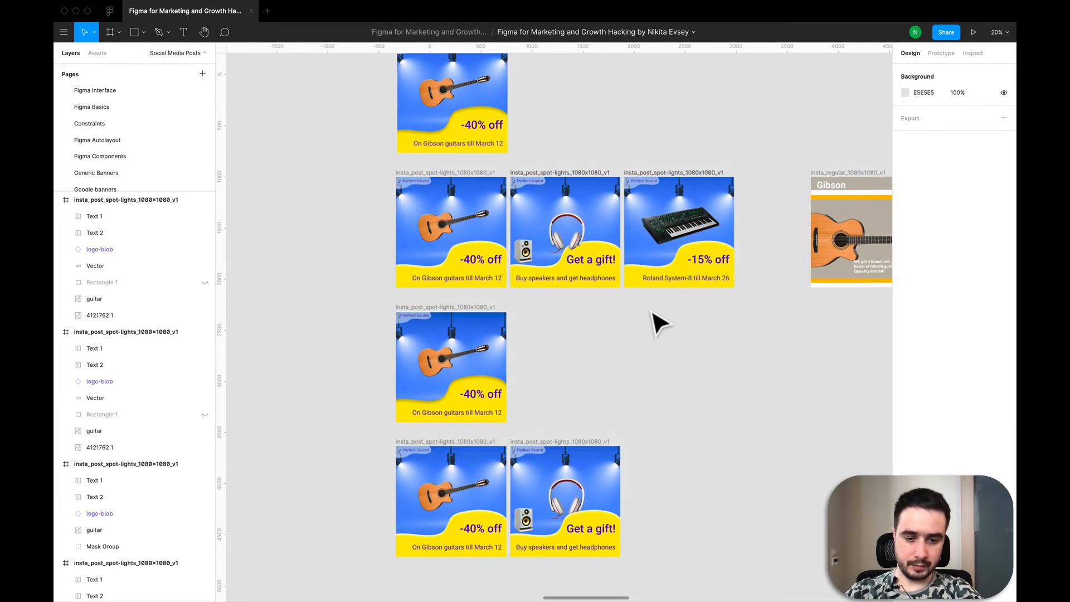
{"action": "scroll", "coordinate": [660, 324], "scroll_direction": "down", "scroll_amount": 2}
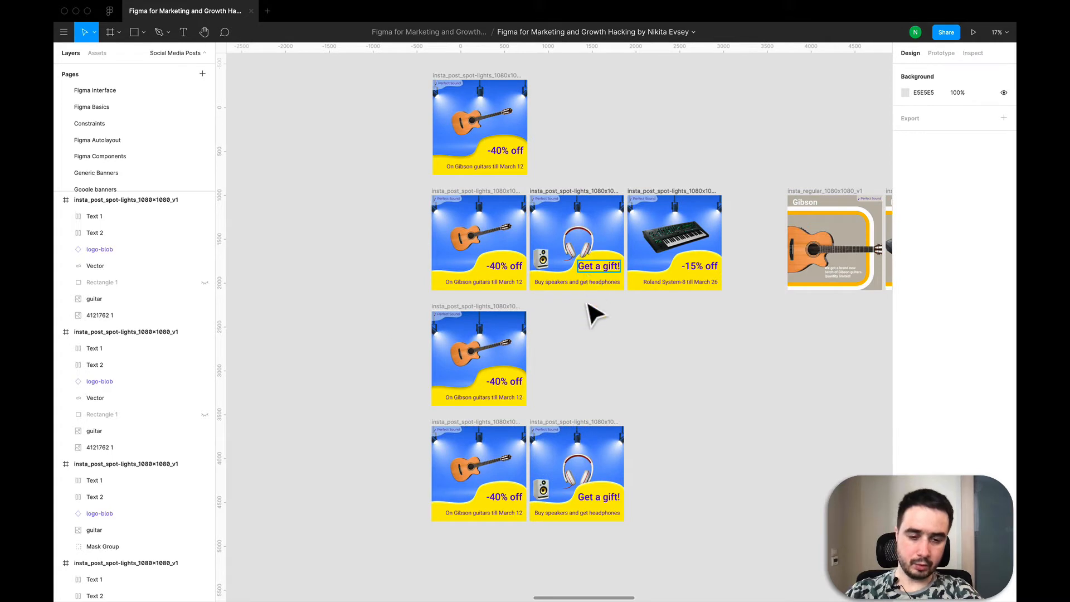
{"action": "left_click", "coordinate": [570, 257]}
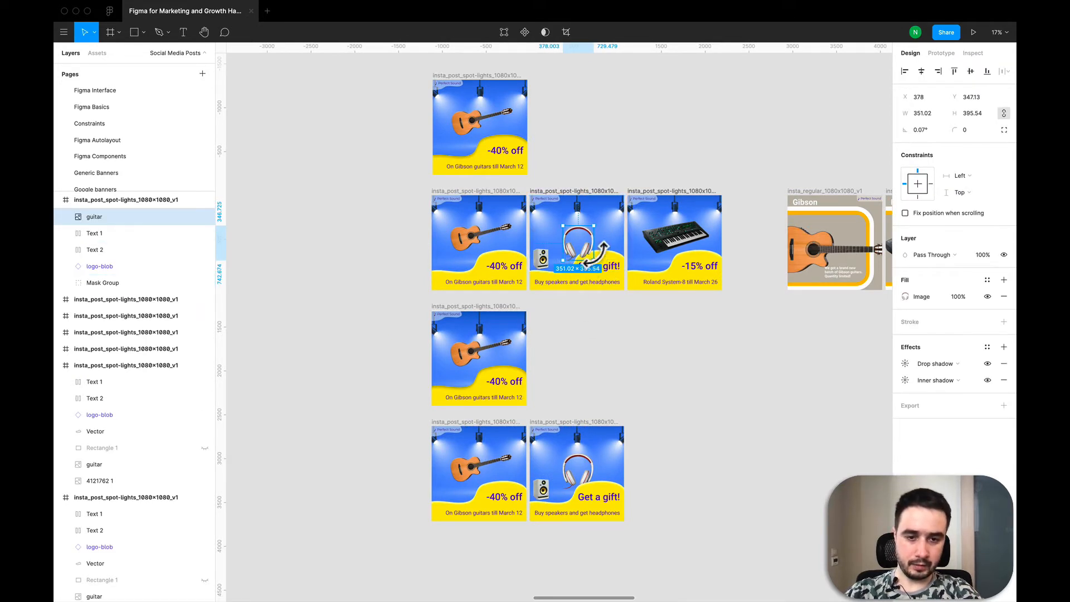
{"action": "key", "text": "Escape"}
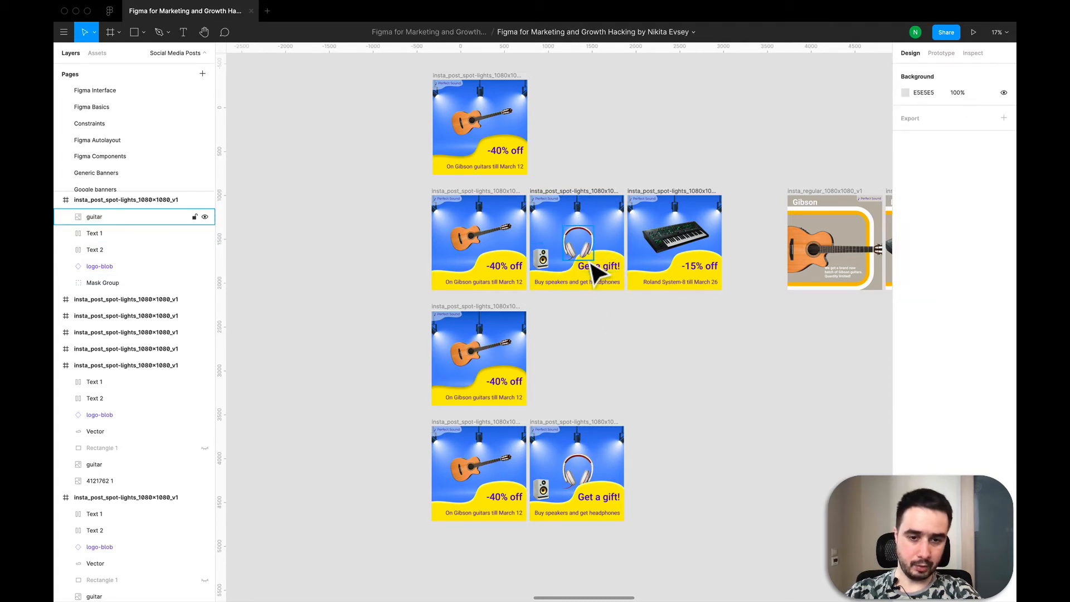
{"action": "left_click", "coordinate": [620, 272]}
{"action": "scroll", "coordinate": [620, 272], "scroll_direction": "up", "scroll_amount": 5}
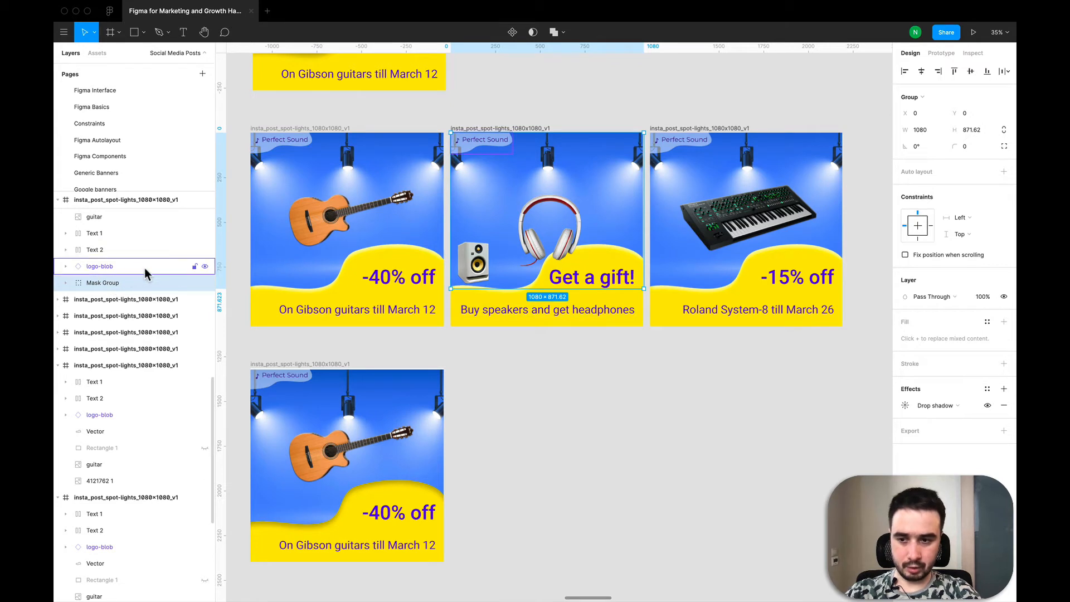
{"action": "scroll", "coordinate": [133, 234], "scroll_direction": "up", "scroll_amount": 2}
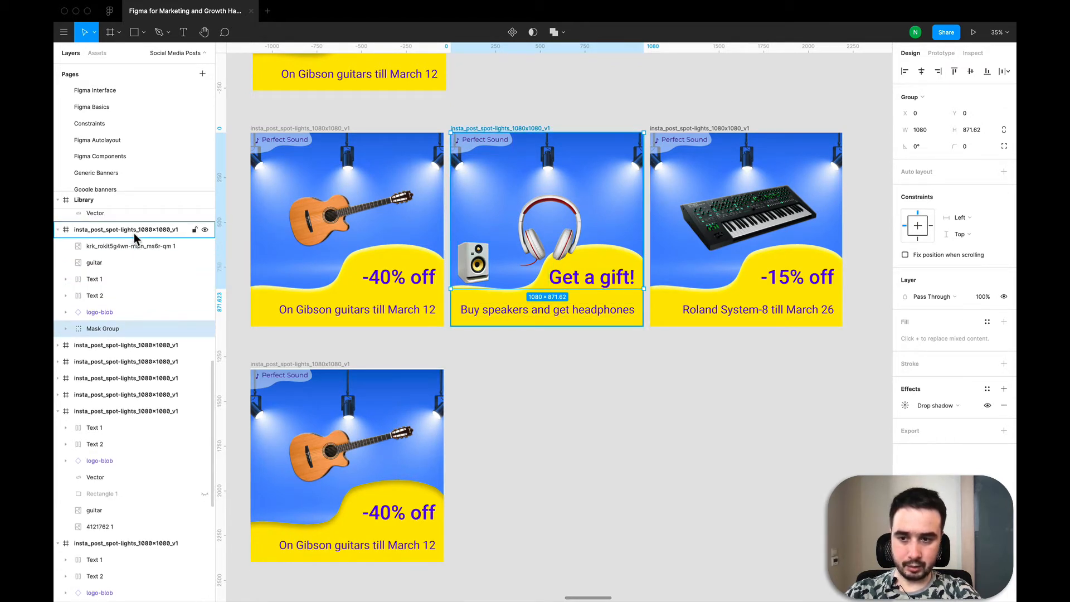
- Select the gift post frame, hide its mask group, and show it again
{"action": "left_click", "coordinate": [134, 233]}
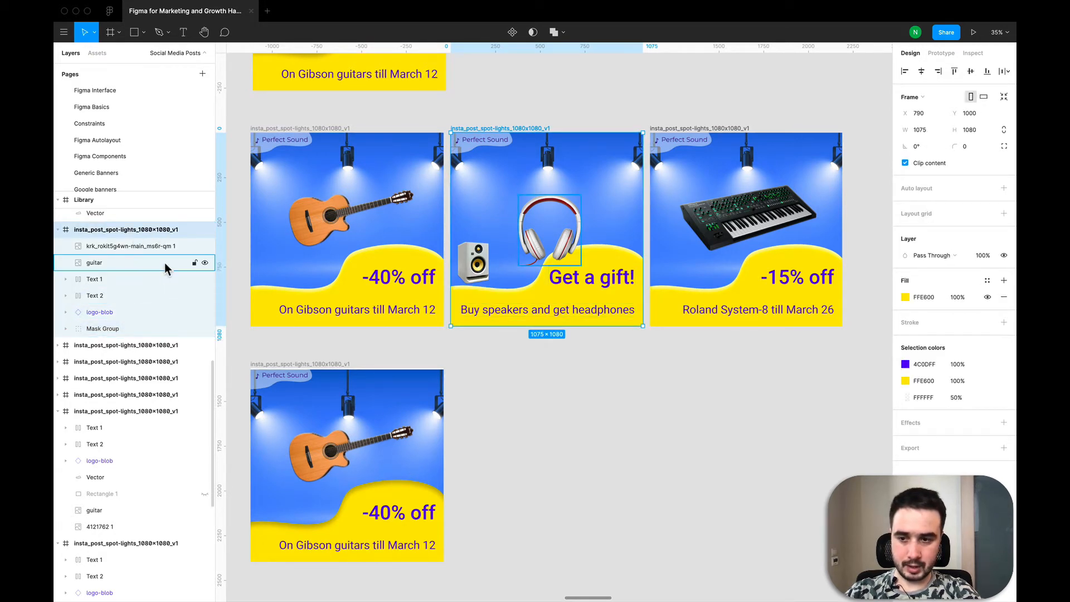
{"action": "left_click", "coordinate": [204, 328]}
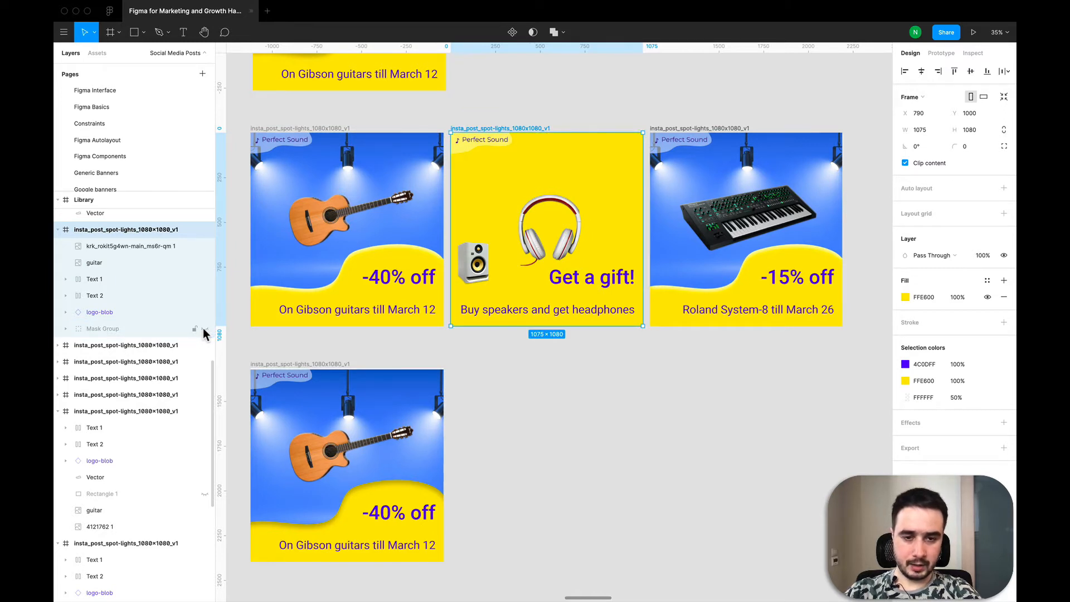
{"action": "left_click", "coordinate": [204, 328]}
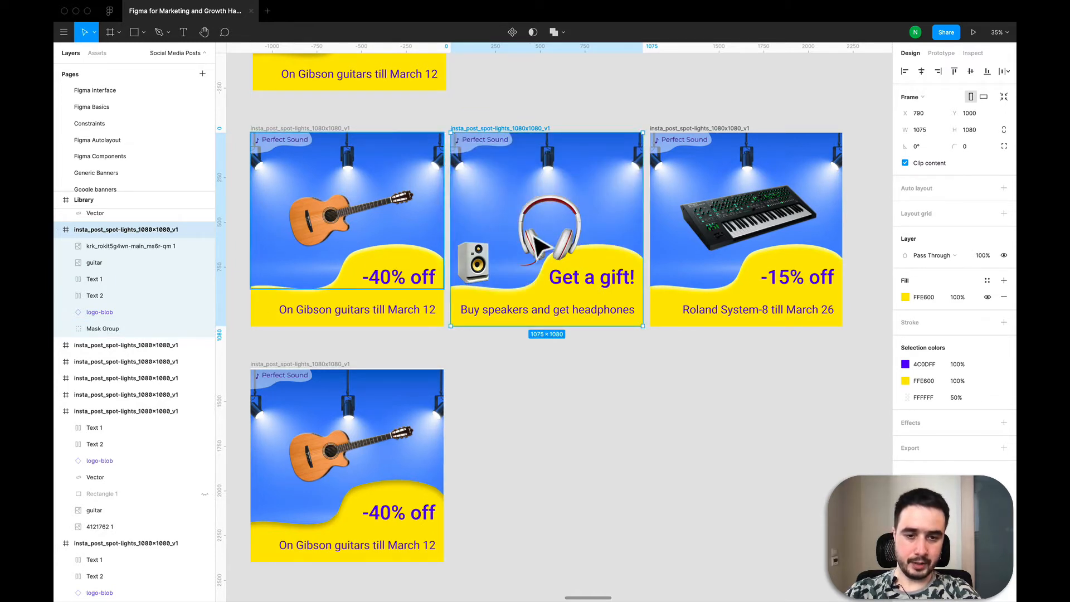
- Open the headphones image's fill settings and close them again
{"action": "left_click", "coordinate": [549, 245]}
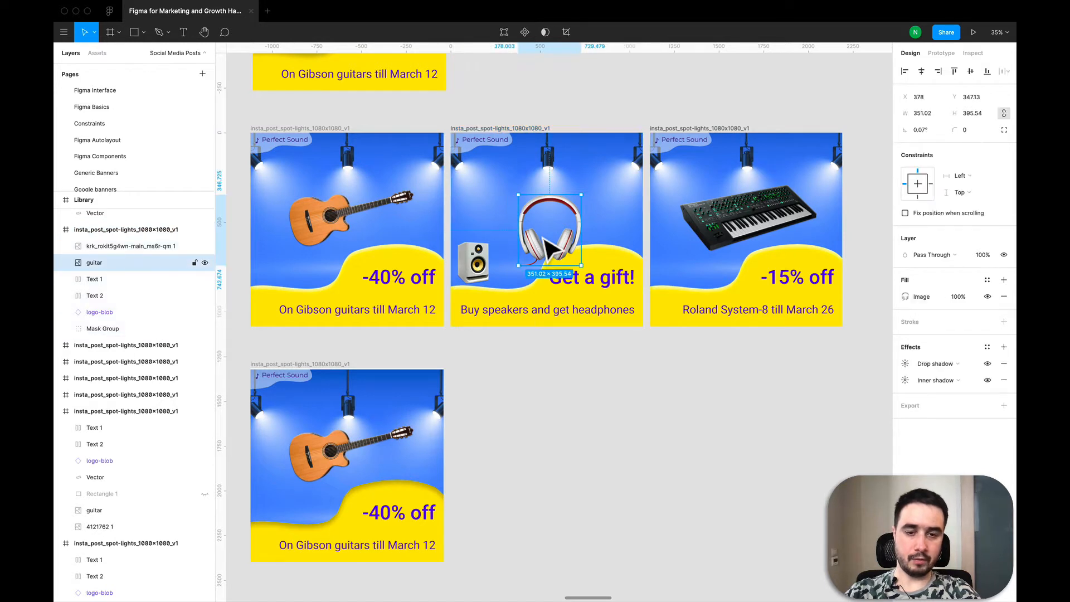
{"action": "double_click", "coordinate": [548, 245]}
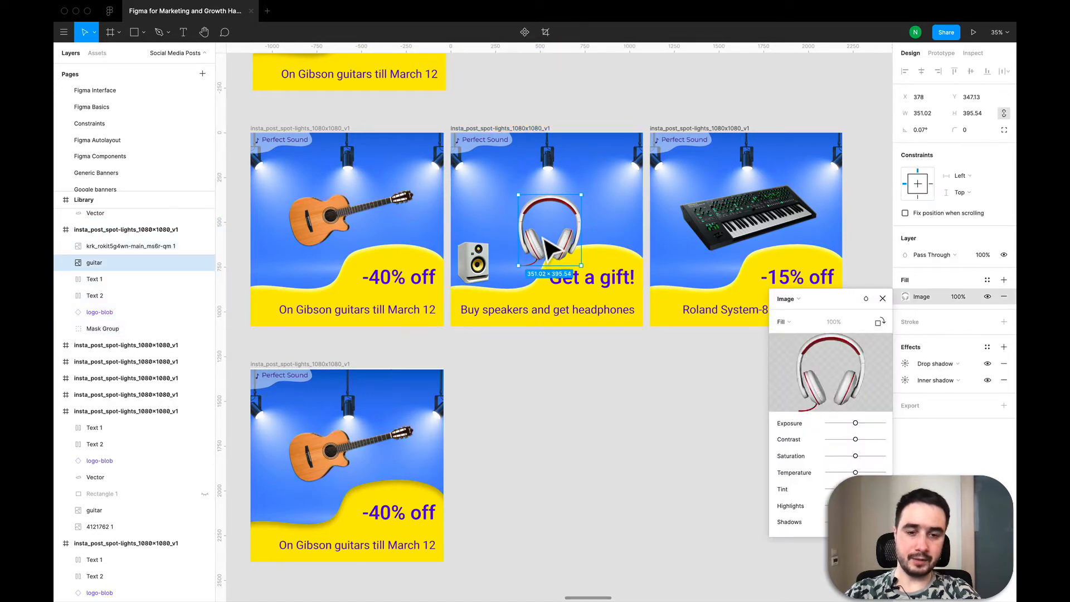
{"action": "left_click", "coordinate": [883, 299]}
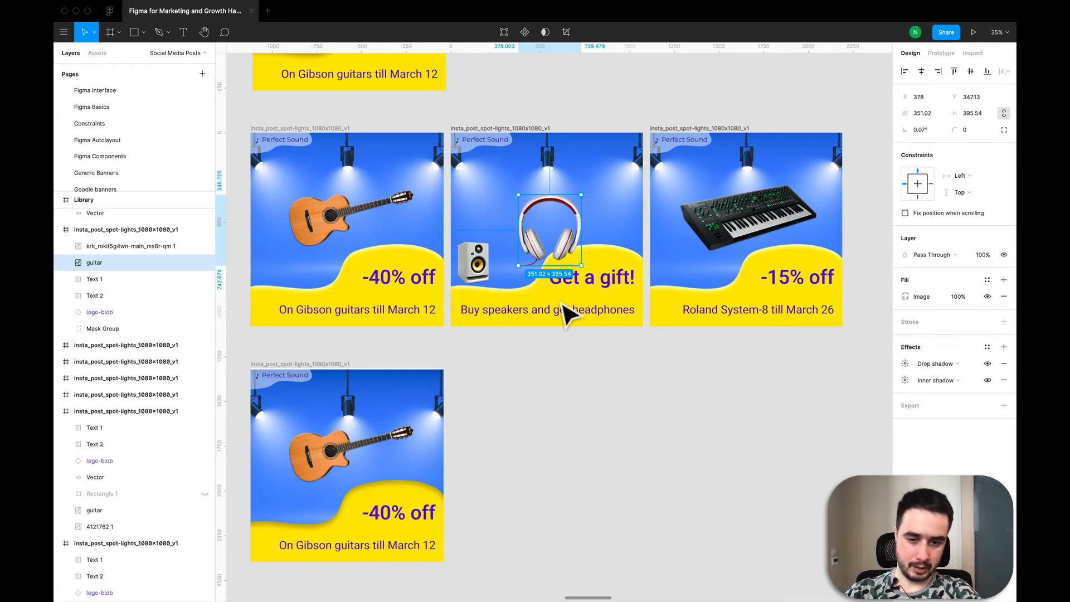
- Select the headphones image in the lower gift post and nudge it up by 1 px
{"action": "scroll", "coordinate": [562, 315], "scroll_direction": "down", "scroll_amount": 5, "text": "ctrl"}
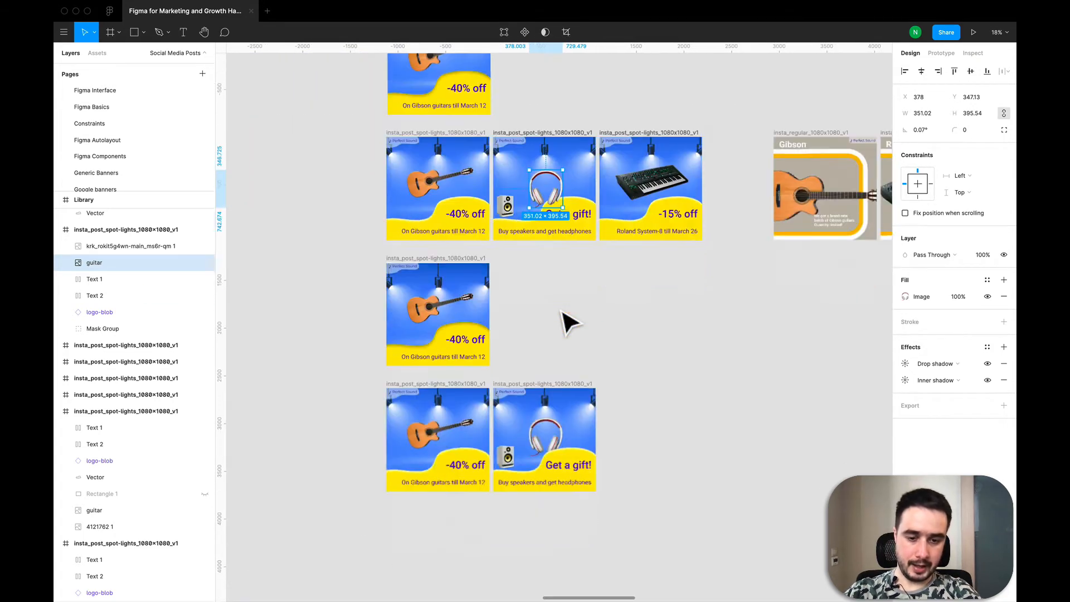
{"action": "scroll", "coordinate": [557, 362], "scroll_direction": "down", "scroll_amount": 2}
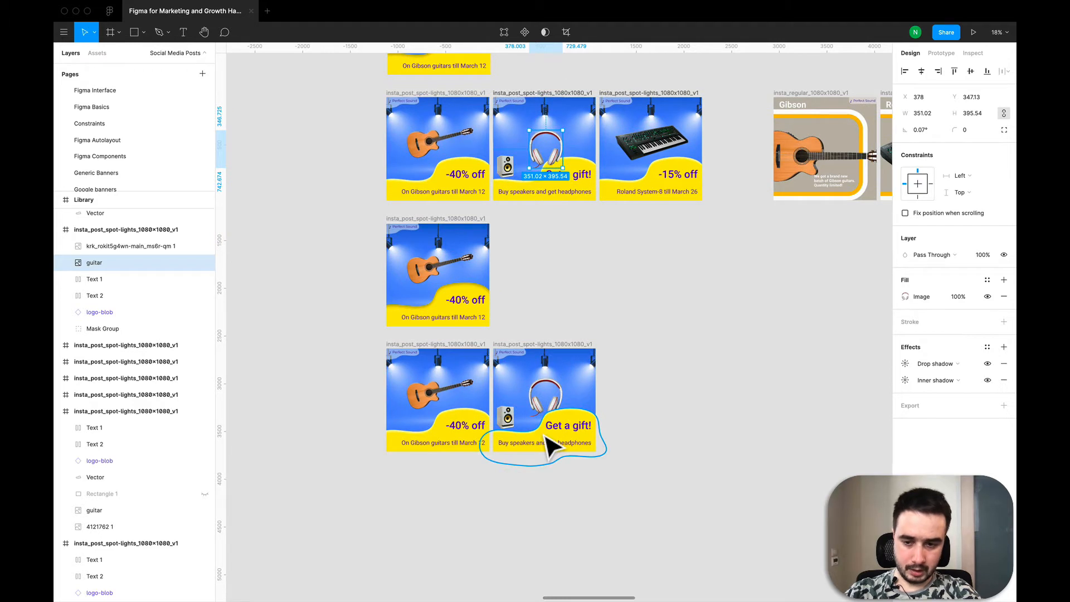
{"action": "left_click", "coordinate": [544, 437]}
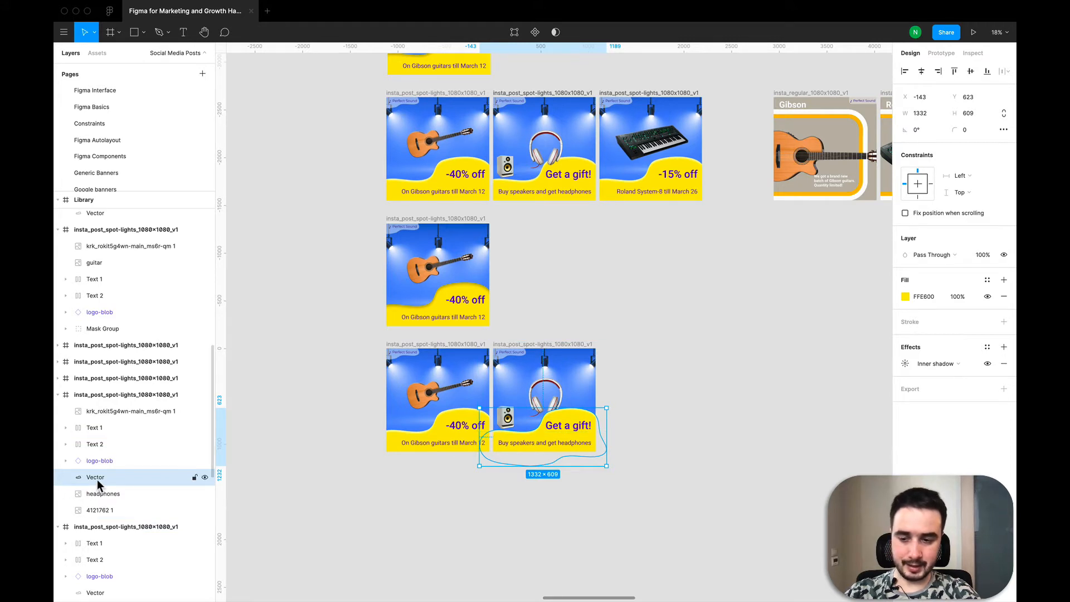
{"action": "left_click", "coordinate": [103, 500]}
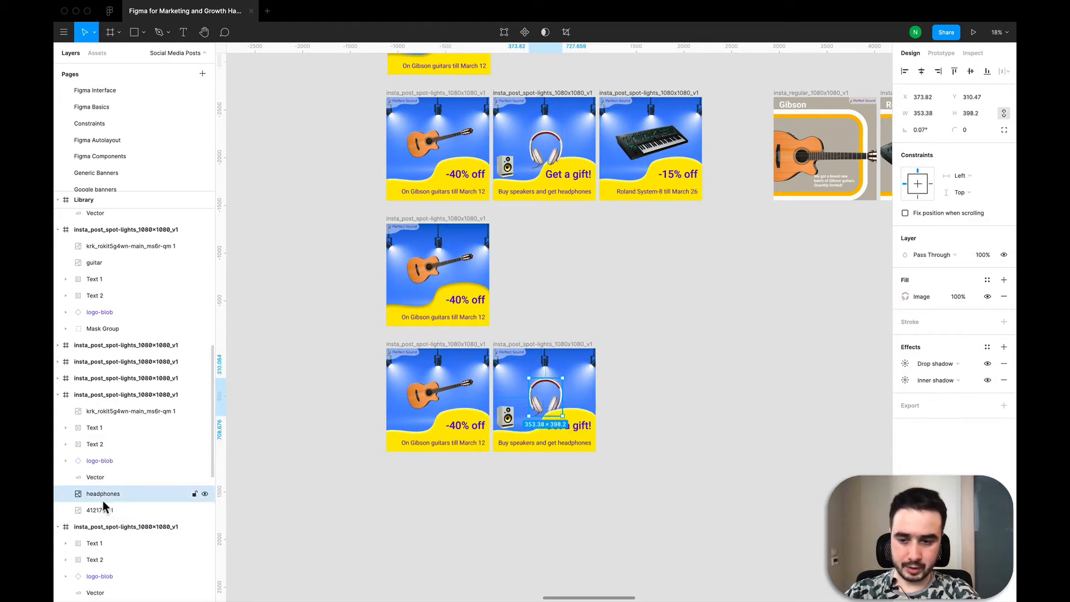
{"action": "key", "text": "Up"}
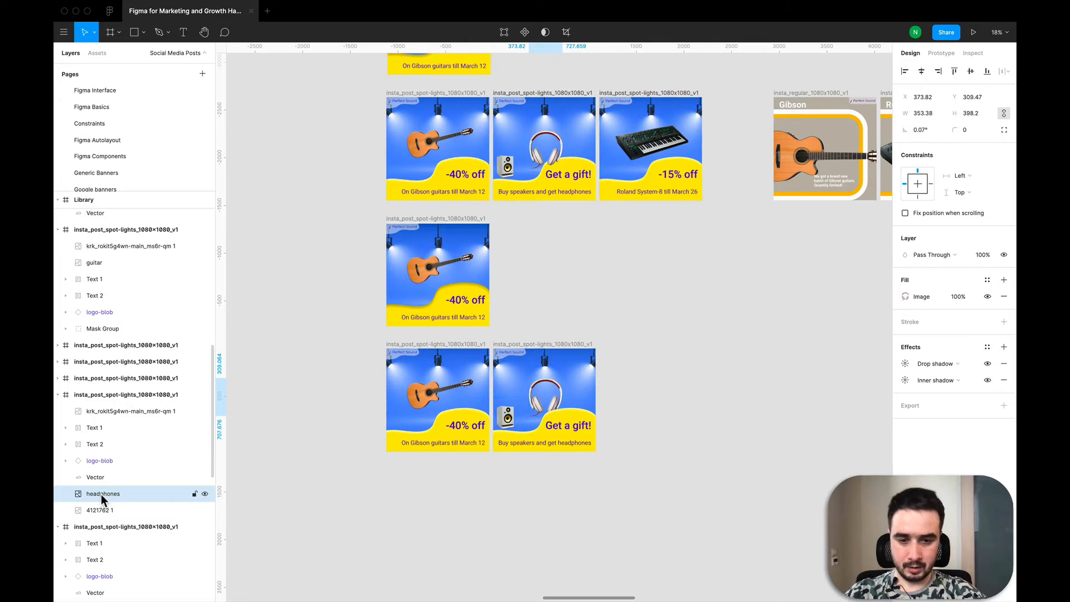
- Move the headphones layer above the blob vector and back below it
{"action": "left_click_drag", "start_coordinate": [102, 493], "coordinate": [101, 468]}
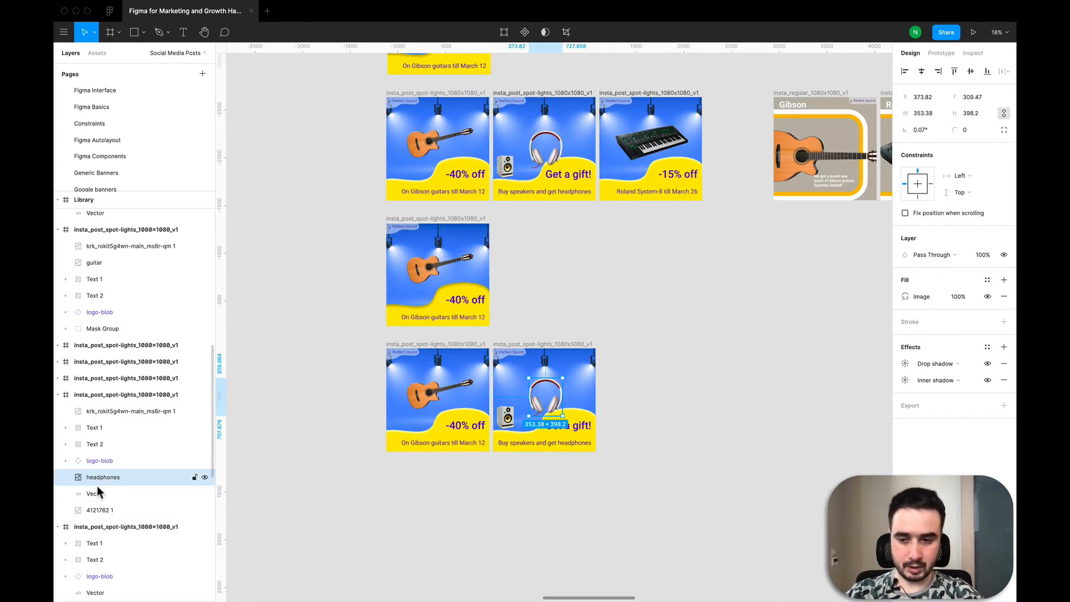
{"action": "left_click_drag", "start_coordinate": [105, 480], "coordinate": [105, 499]}
{"action": "left_click", "coordinate": [635, 402]}
{"action": "scroll", "coordinate": [634, 397], "scroll_direction": "left", "scroll_amount": 5}
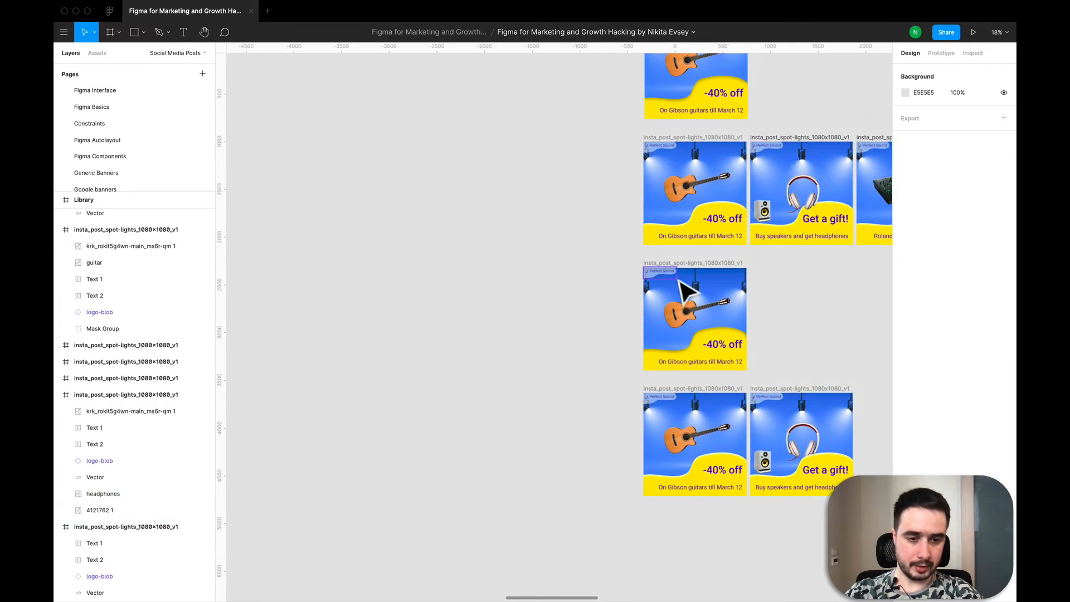
{"action": "scroll", "coordinate": [707, 279], "scroll_direction": "right", "scroll_amount": 2}
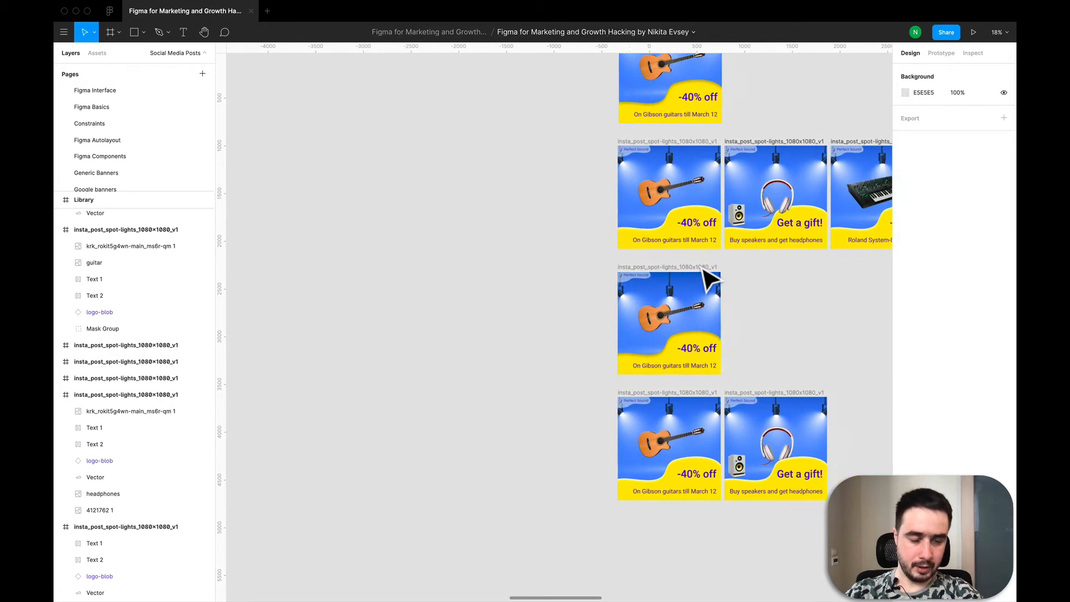
{"action": "left_click", "coordinate": [663, 410]}
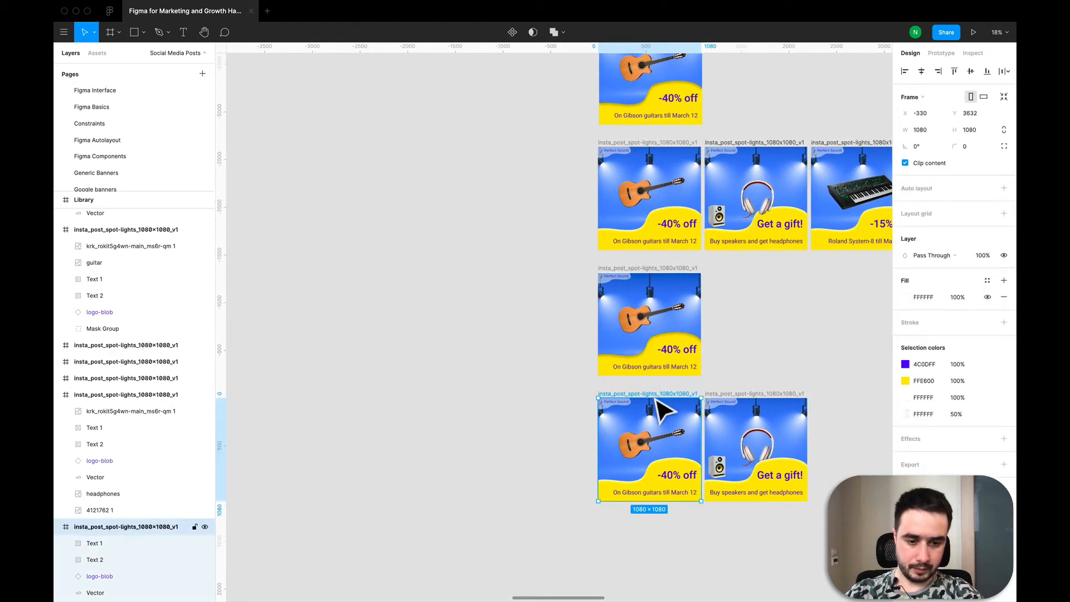
{"action": "key", "text": "ctrl+v"}
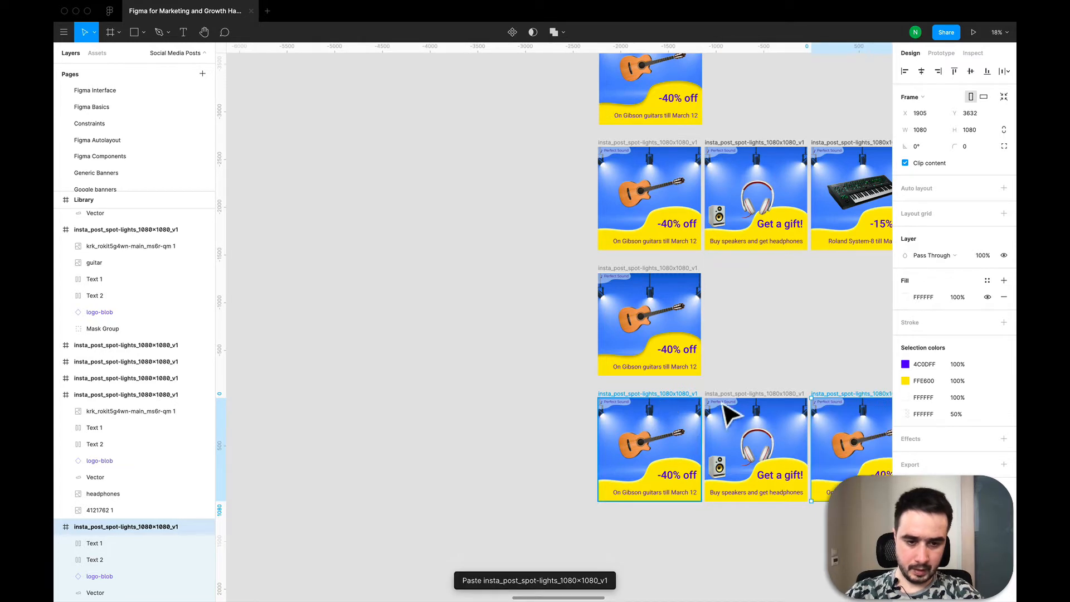
{"action": "left_click_drag", "start_coordinate": [852, 410], "coordinate": [496, 409]}
{"action": "scroll", "coordinate": [496, 408], "scroll_direction": "down", "scroll_amount": 5}
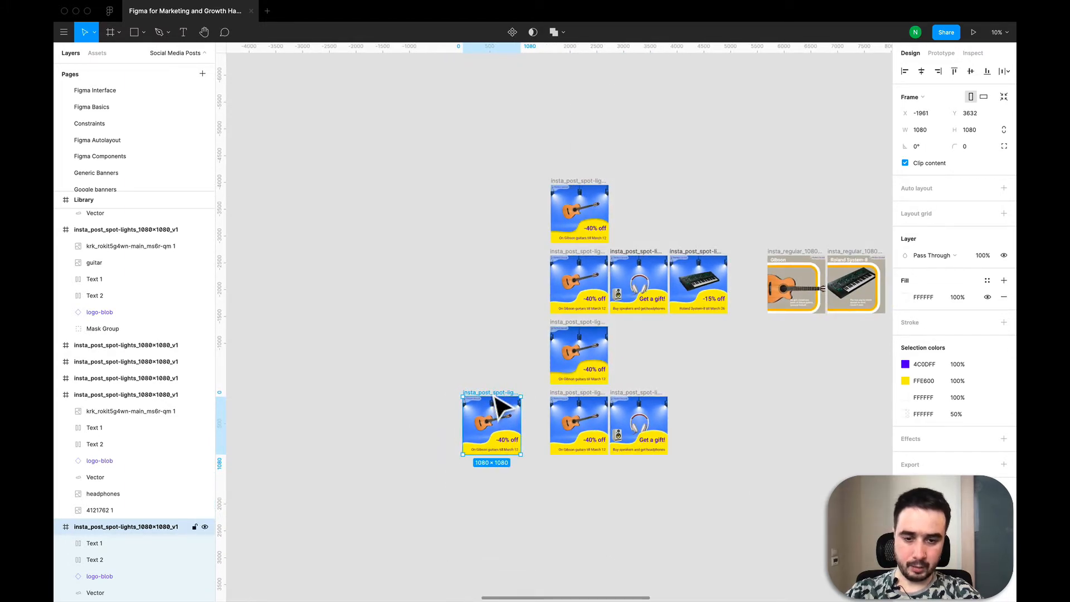
{"action": "key", "text": "Delete"}
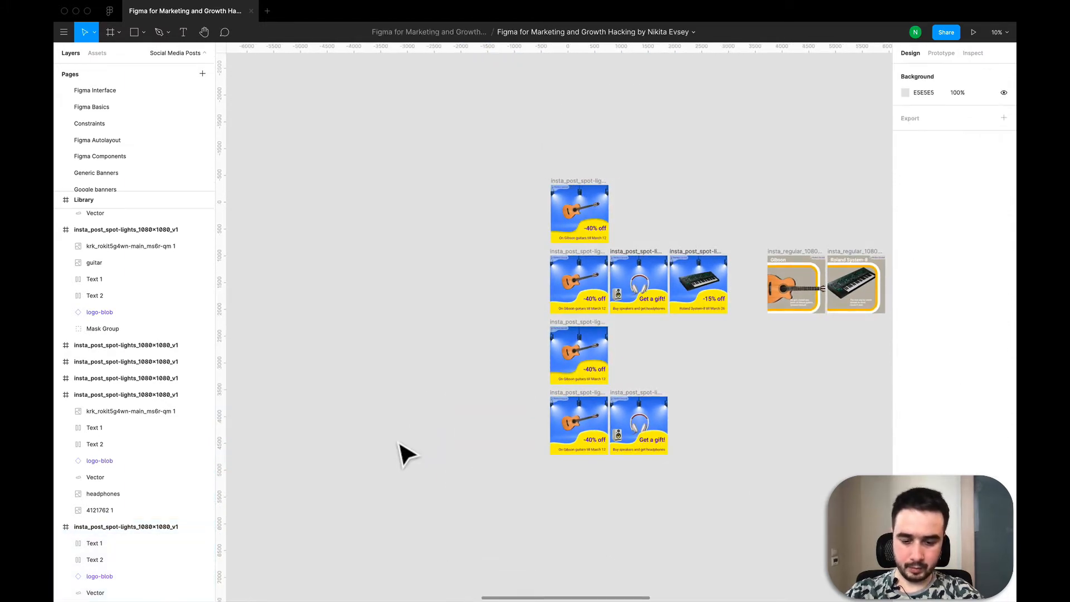
- Create a new frame on the canvas and set its size to 1080 × 1080
{"action": "key", "text": "f"}
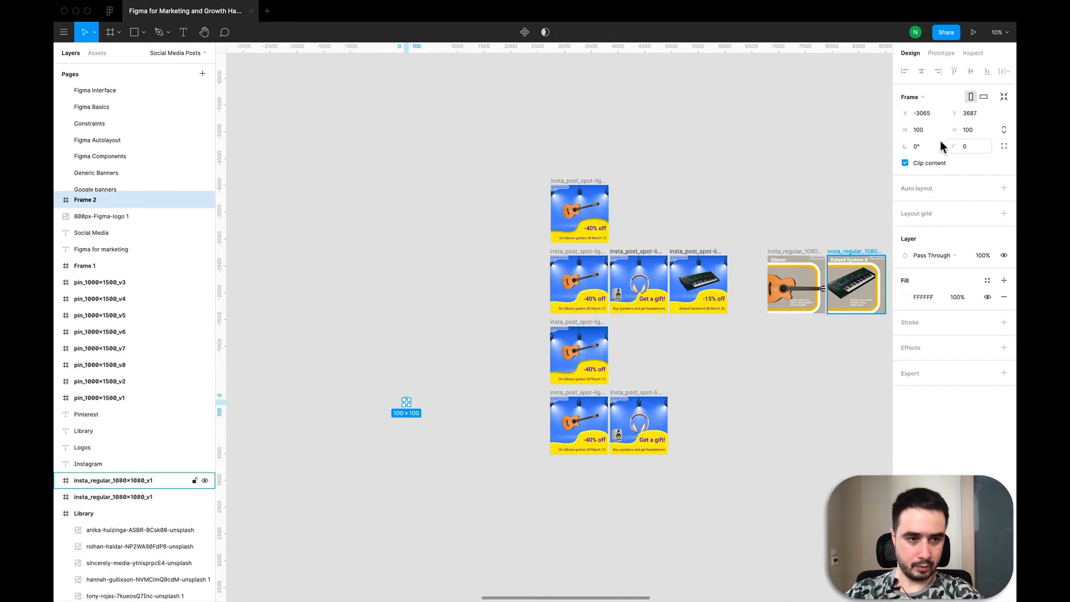
{"action": "left_click", "coordinate": [928, 135]}
{"action": "type", "text": "10"}
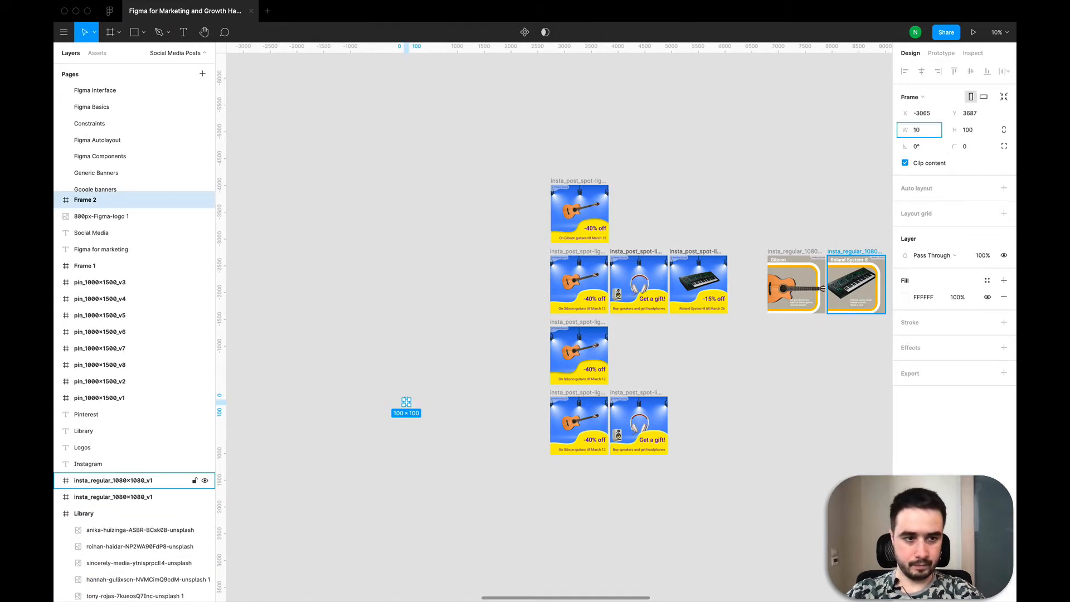
{"action": "type", "text": "80"}
{"action": "key", "text": "Tab"}
{"action": "type", "text": "1"}
{"action": "key", "text": "Return"}
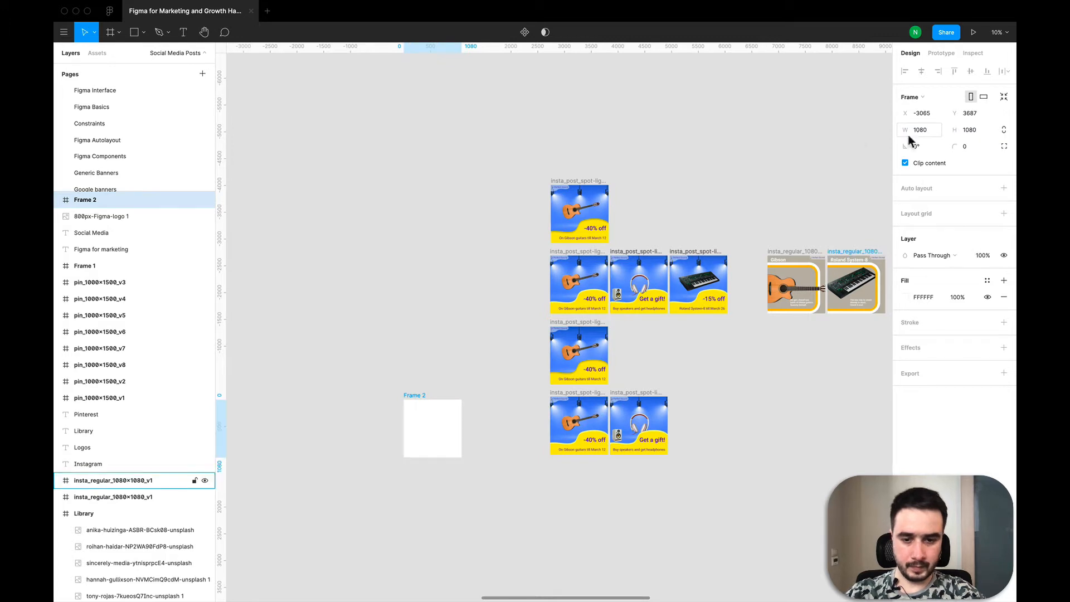
- Paste a copy of the lower guitar post's yellow blob vector and drag it onto the new blank frame
{"action": "scroll", "coordinate": [545, 329], "scroll_direction": "down", "scroll_amount": 5}
{"action": "scroll", "coordinate": [545, 329], "scroll_direction": "up", "scroll_amount": 5}
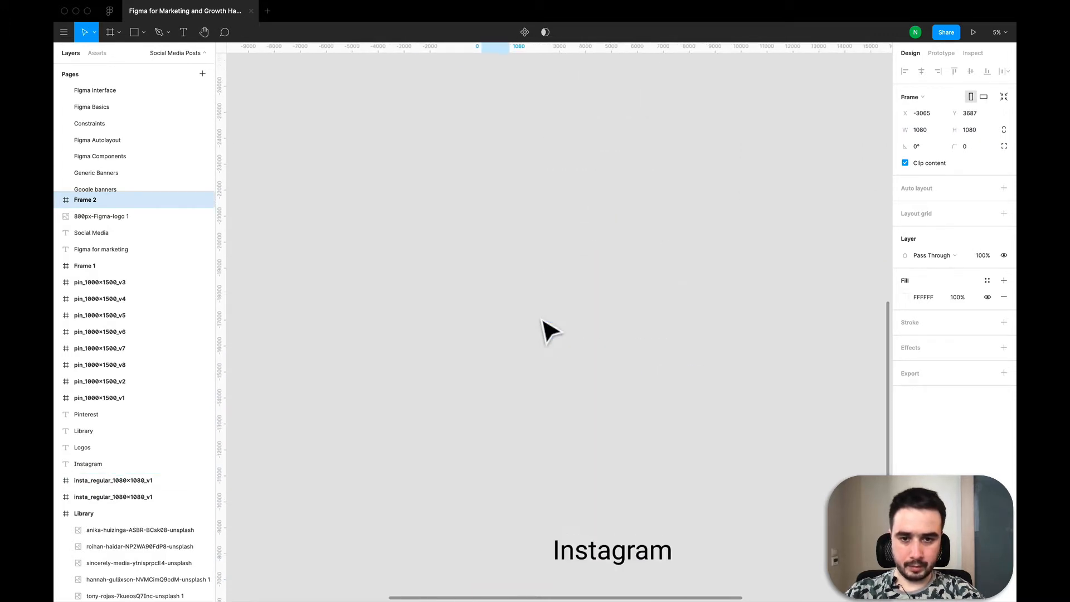
{"action": "scroll", "coordinate": [545, 330], "scroll_direction": "down", "scroll_amount": 8}
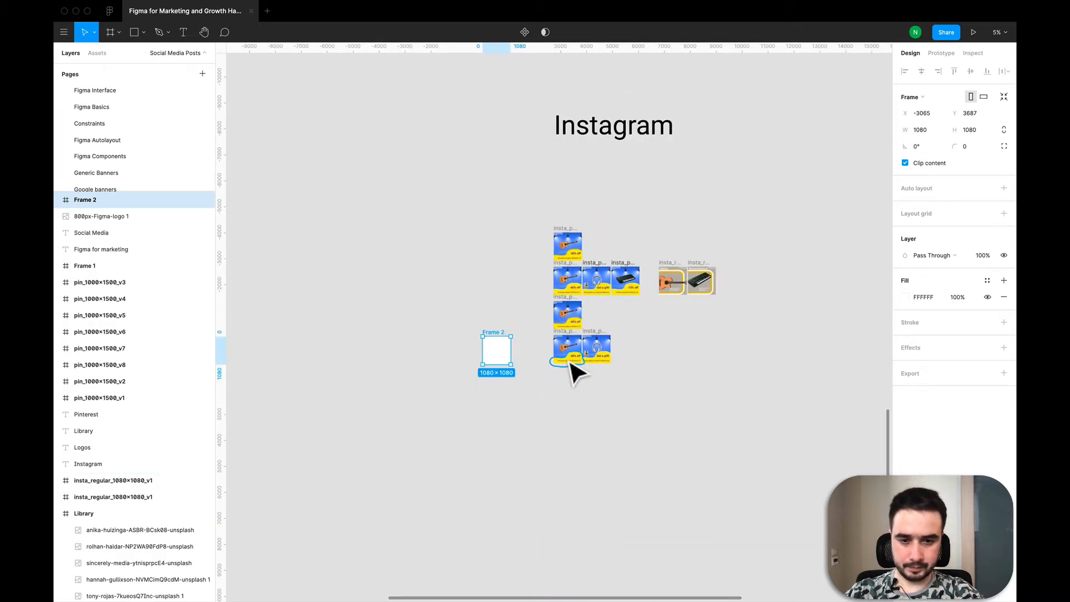
{"action": "scroll", "coordinate": [574, 373], "scroll_direction": "up", "scroll_amount": 5}
{"action": "left_click", "coordinate": [594, 382]}
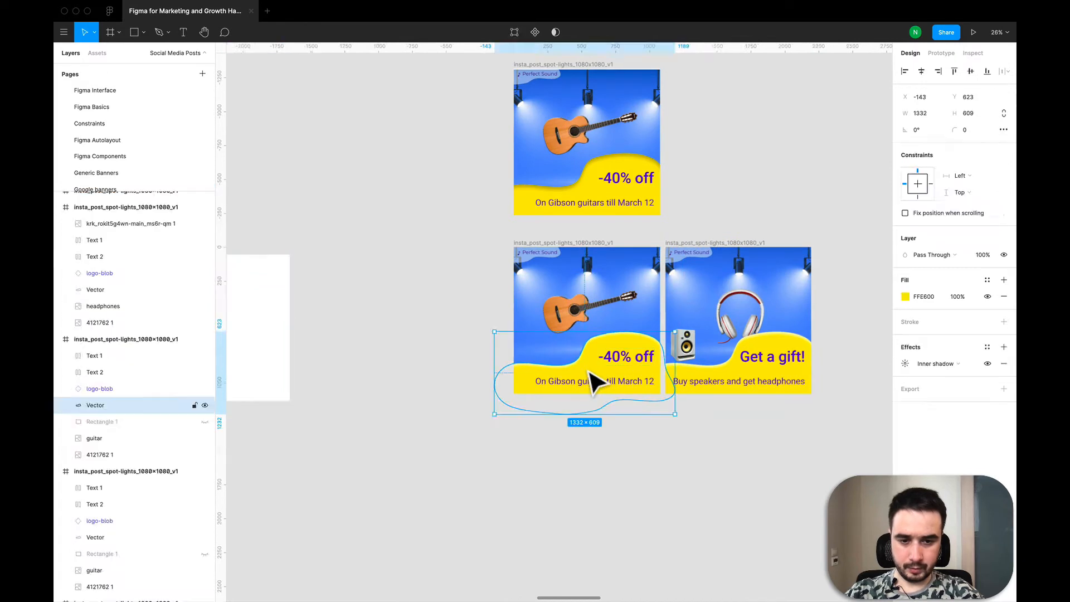
{"action": "scroll", "coordinate": [593, 383], "scroll_direction": "down", "scroll_amount": 3}
{"action": "double_click", "coordinate": [594, 385]}
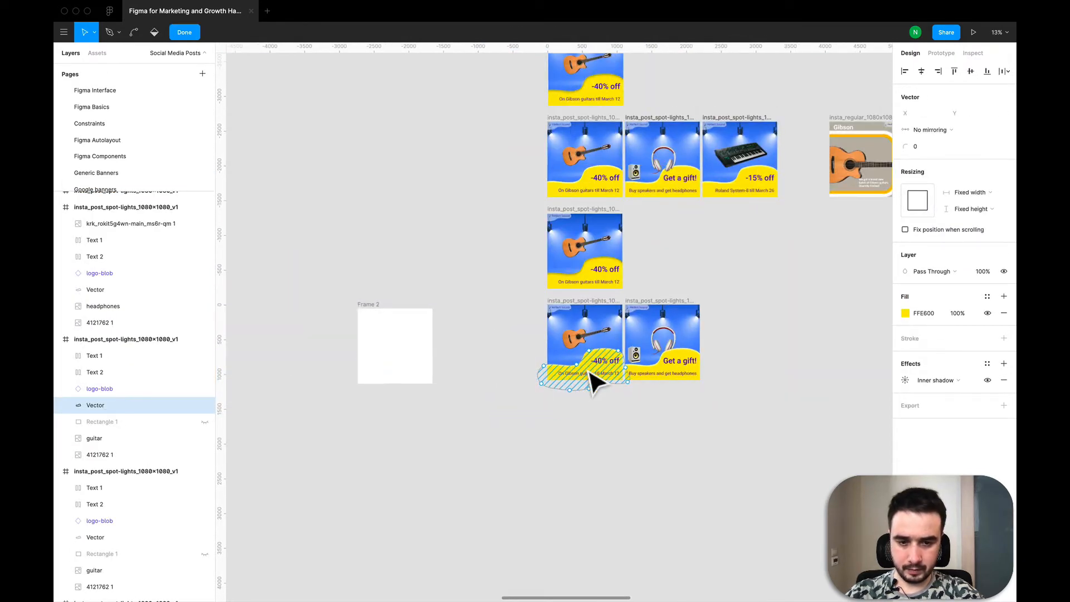
{"action": "key", "text": "Escape"}
{"action": "key", "text": "super+v"}
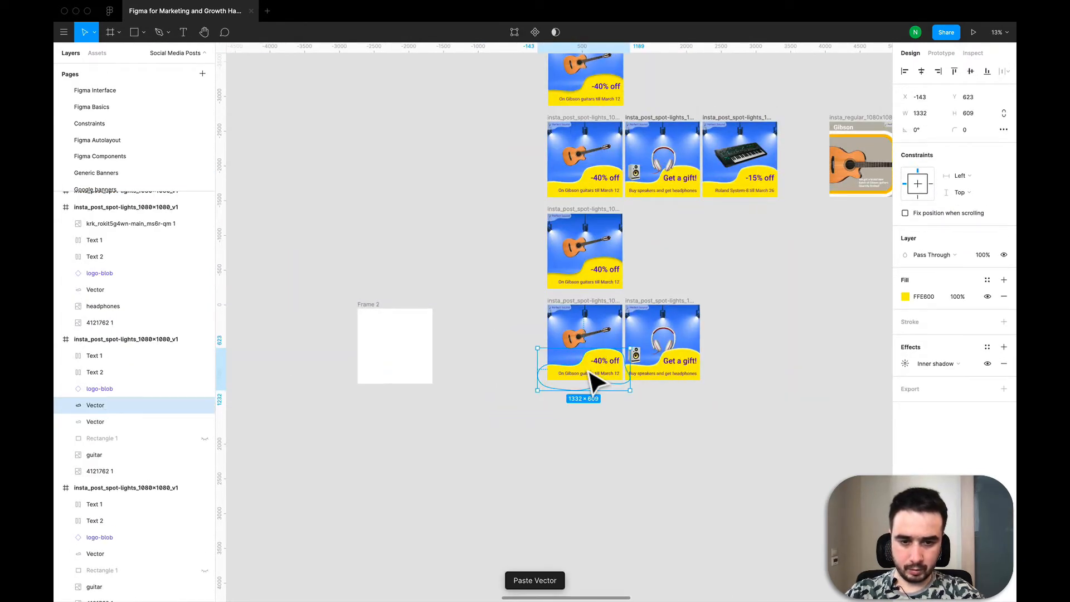
{"action": "left_click_drag", "start_coordinate": [575, 382], "coordinate": [397, 383]}
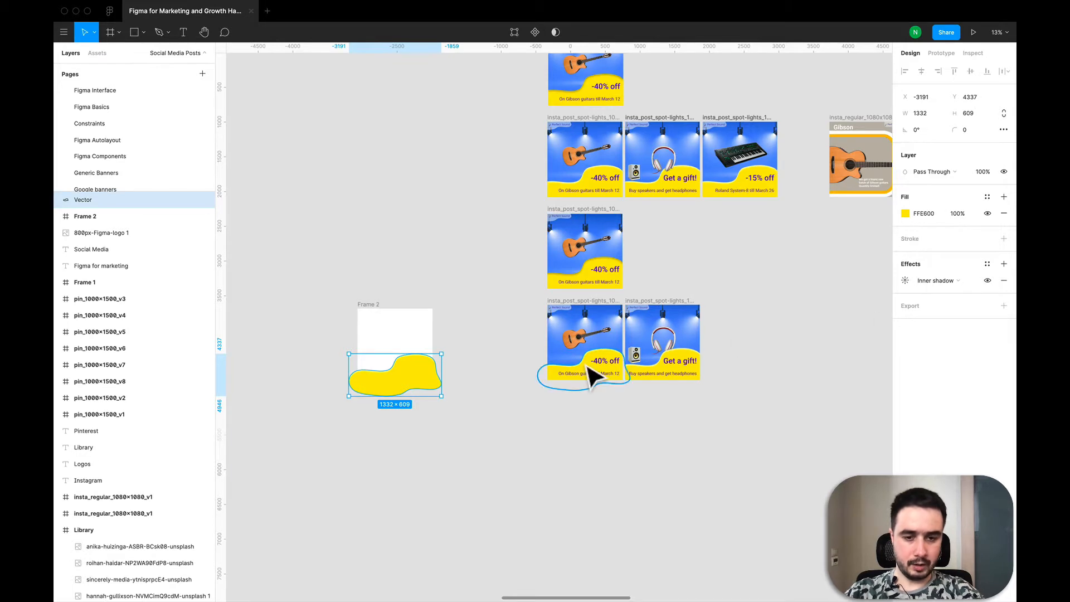
{"action": "scroll", "coordinate": [589, 370], "scroll_direction": "up", "scroll_amount": 5, "text": "ctrl"}
{"action": "scroll", "coordinate": [592, 376], "scroll_direction": "up", "scroll_amount": 4, "text": "ctrl"}
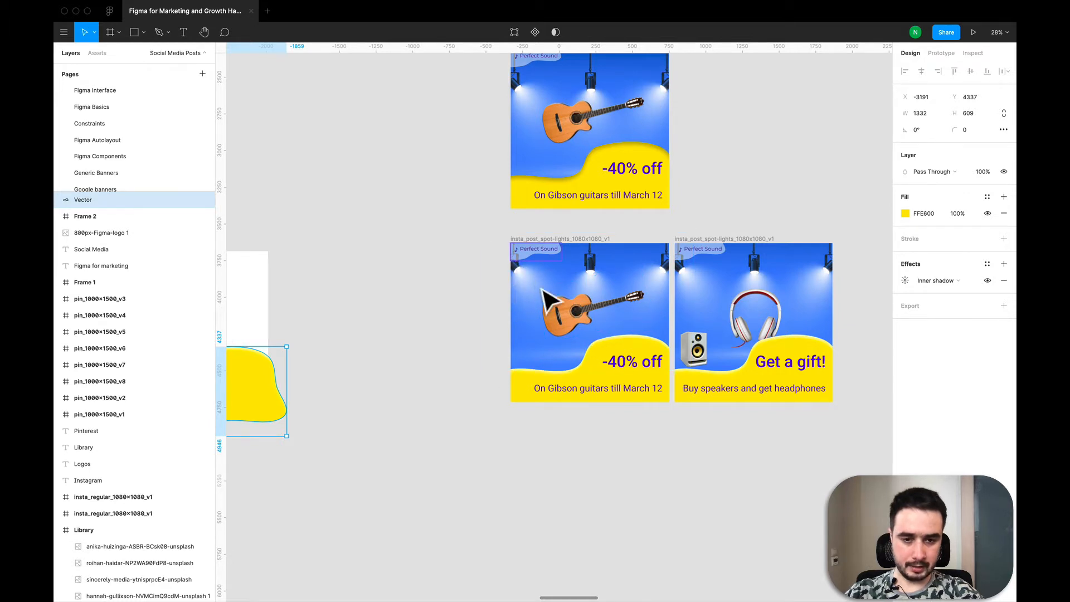
{"action": "scroll", "coordinate": [627, 367], "scroll_direction": "down", "scroll_amount": 5}
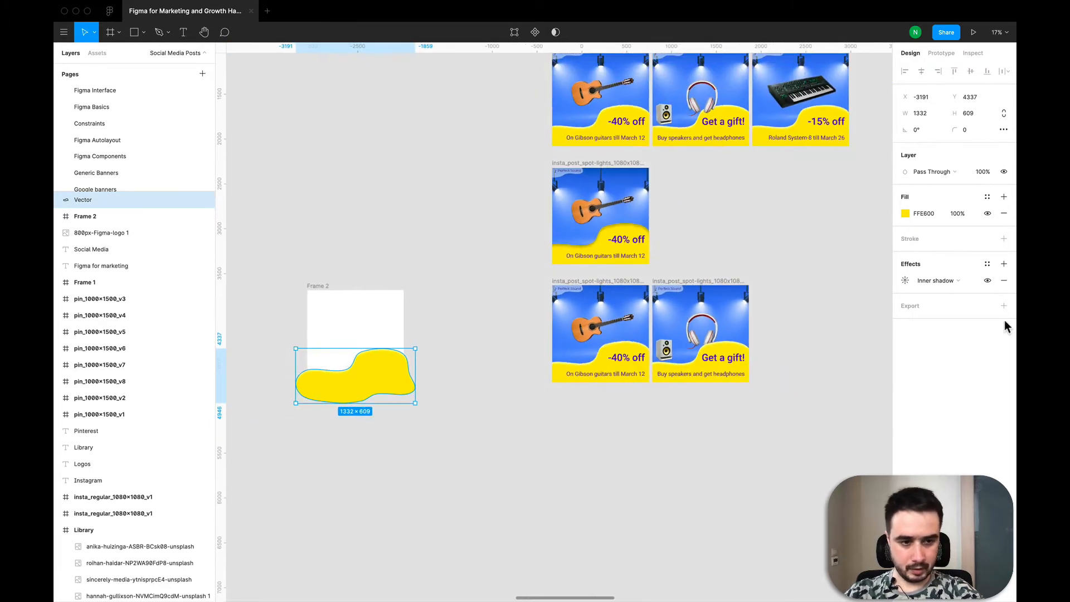
- Change the blob's inner shadow color to gray 797979
{"action": "left_click", "coordinate": [908, 278]}
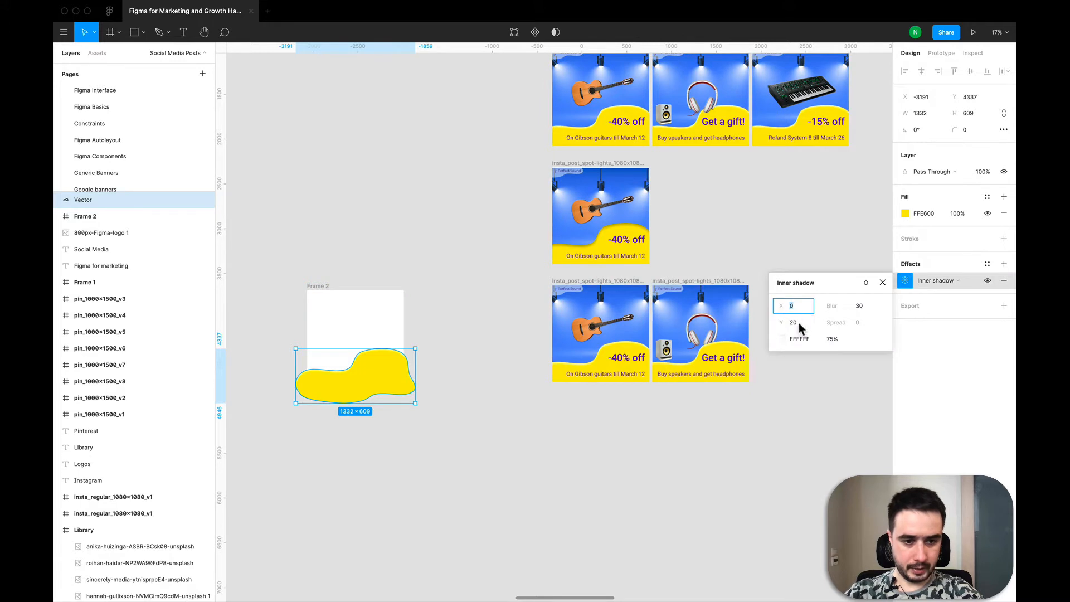
{"action": "left_click", "coordinate": [782, 338]}
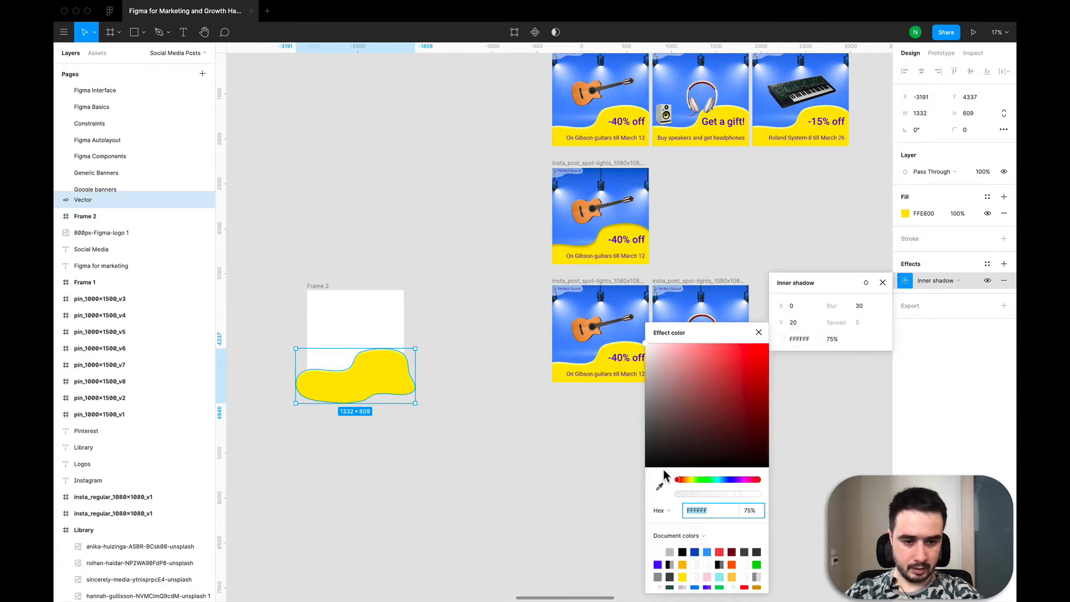
{"action": "left_click_drag", "start_coordinate": [656, 390], "coordinate": [647, 410]}
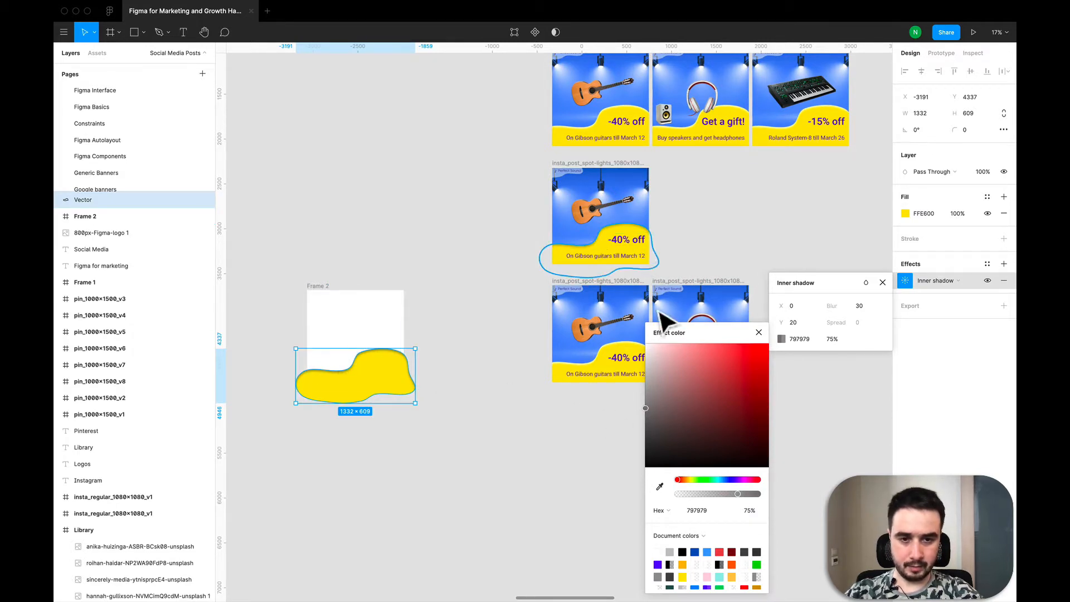
{"action": "left_click", "coordinate": [758, 332]}
{"action": "left_click", "coordinate": [626, 502]}
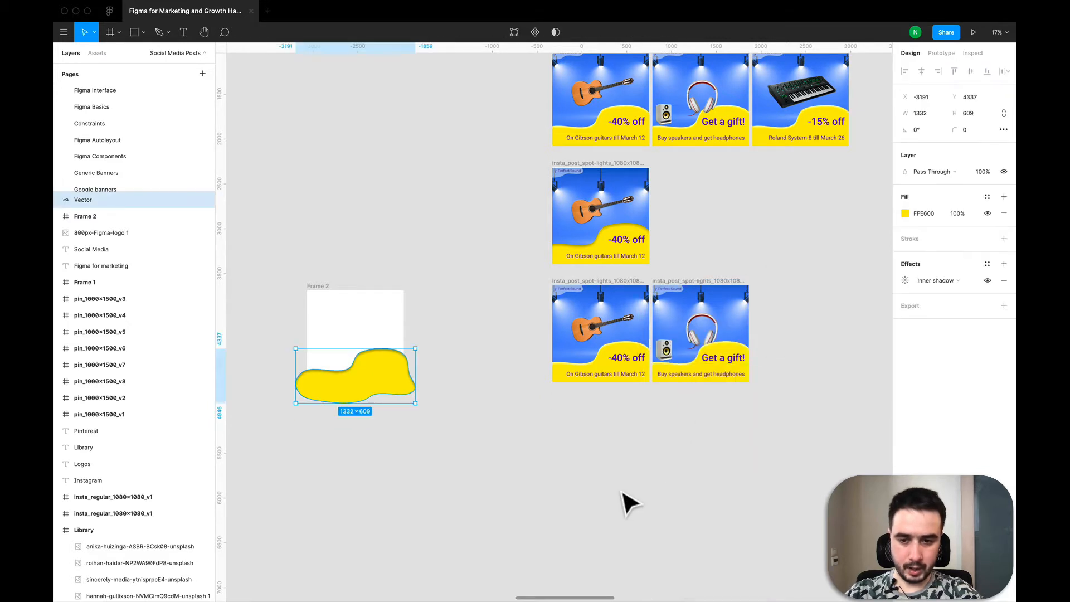
- Move the yellow blob slightly upward on the canvas
{"action": "left_click", "coordinate": [448, 462]}
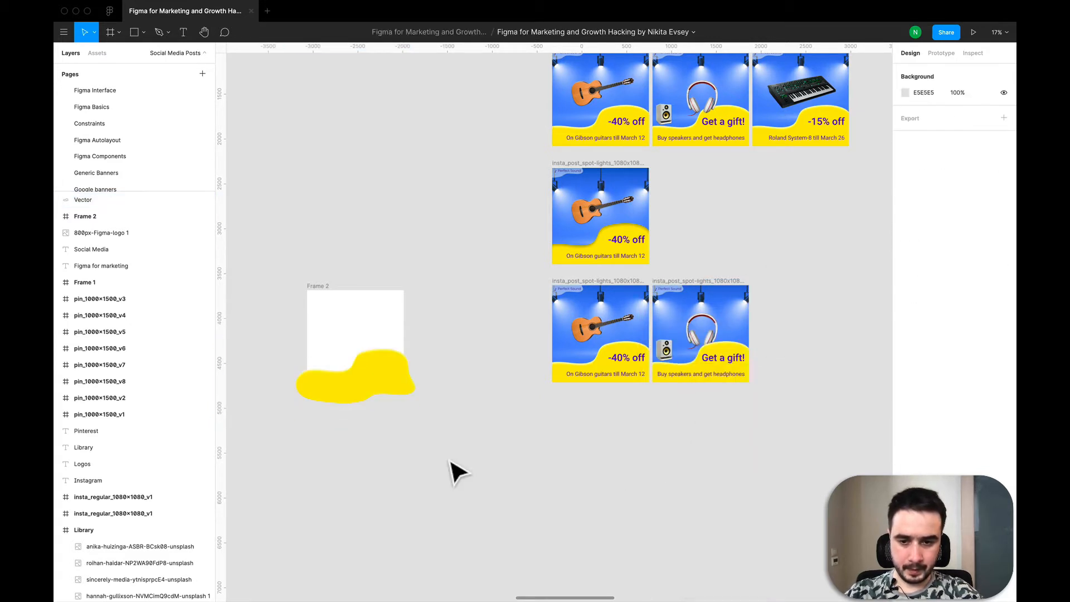
{"action": "scroll", "coordinate": [301, 334], "scroll_direction": "up", "scroll_amount": 3}
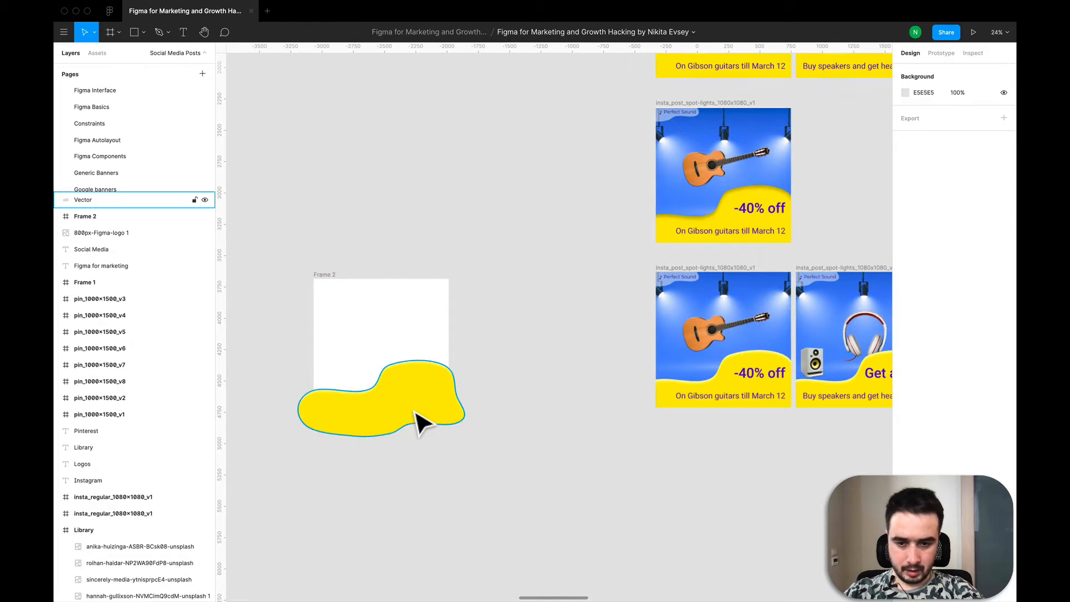
{"action": "left_click_drag", "start_coordinate": [413, 418], "coordinate": [415, 415]}
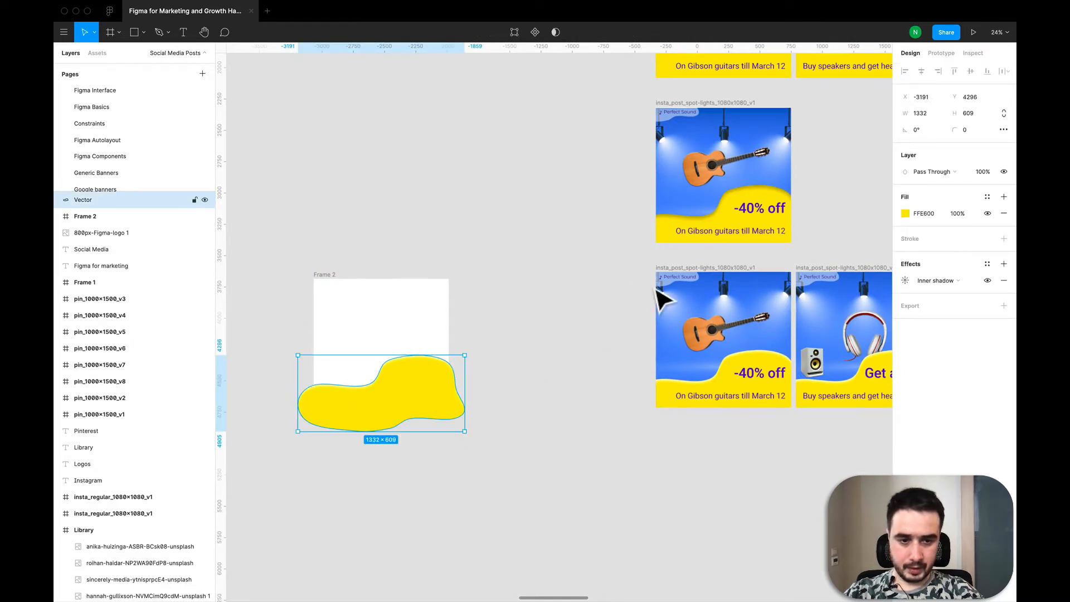
- Copy the lower guitar post's spotlight background image and paste it into Frame 2
{"action": "left_click", "coordinate": [685, 365]}
{"action": "double_click", "coordinate": [686, 365]}
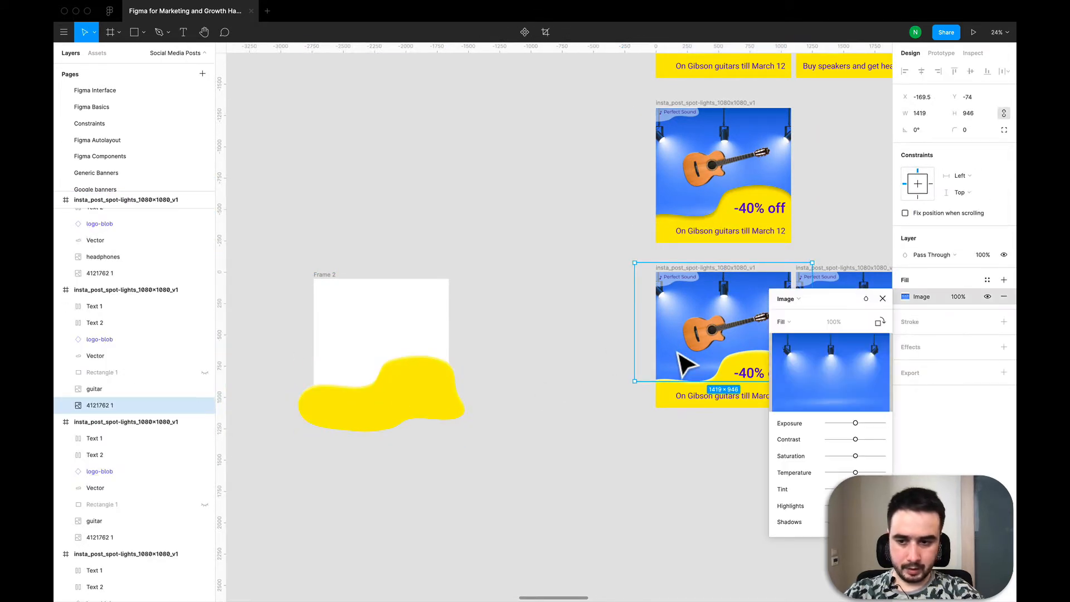
{"action": "left_click", "coordinate": [883, 298]}
{"action": "key", "text": "super+c"}
{"action": "left_click", "coordinate": [327, 274]}
{"action": "key", "text": "super+v"}
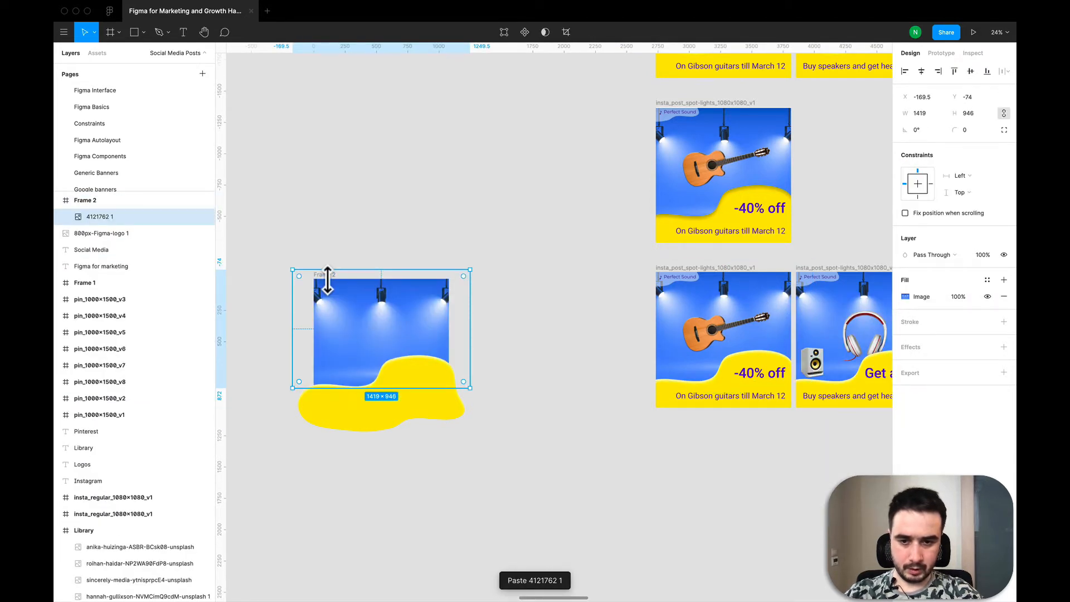
- Copy the Perfect Sound logo badge from the guitar post and paste it into Frame 2
{"action": "left_click", "coordinate": [671, 284], "text": "super"}
{"action": "key", "text": "Escape"}
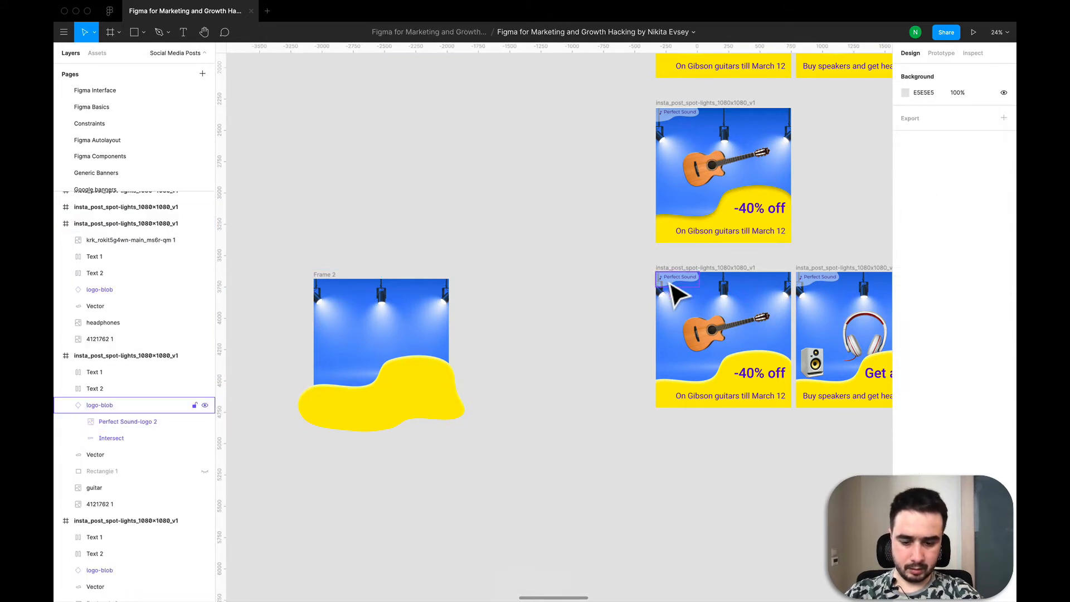
{"action": "left_click", "coordinate": [674, 292]}
{"action": "key", "text": "super+c"}
{"action": "left_click", "coordinate": [336, 286]}
{"action": "key", "text": "super+v"}
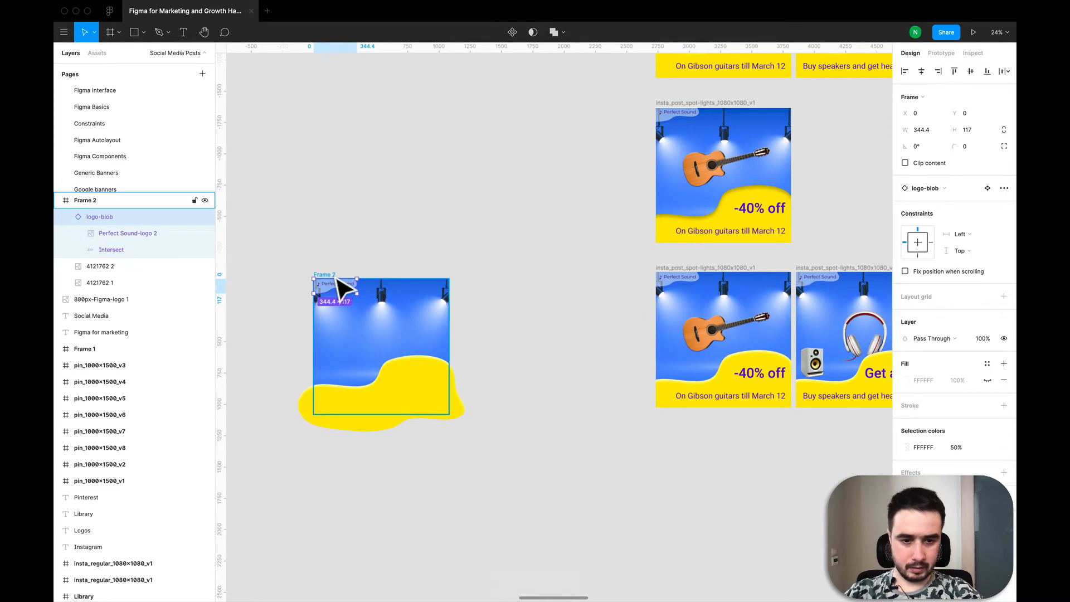
- Duplicate the guitar post's "-40% off" text and drag the copy onto Frame 2's blob
{"action": "left_click", "coordinate": [769, 393]}
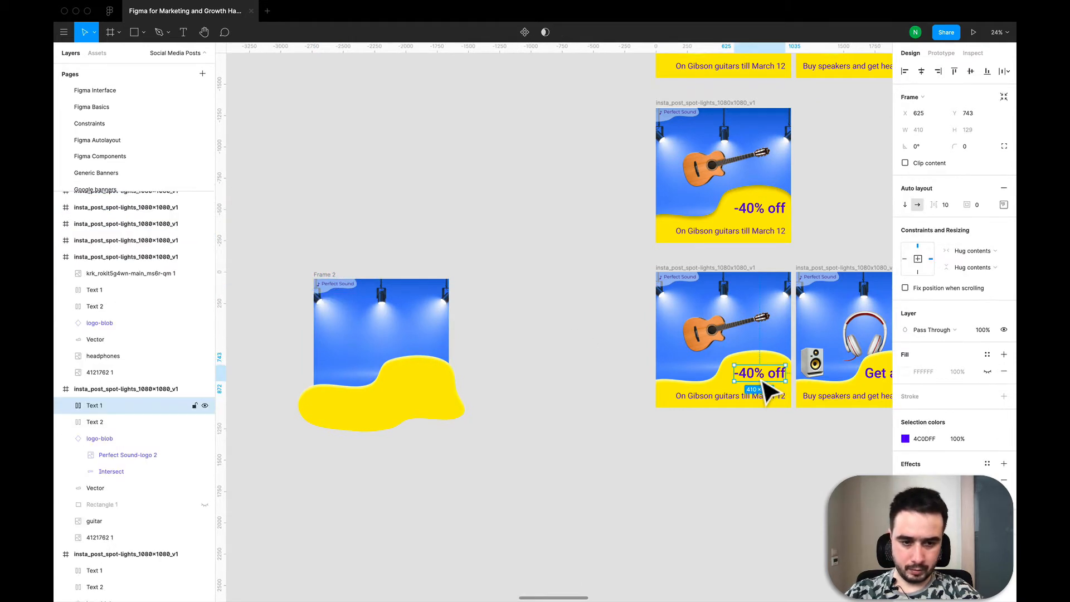
{"action": "left_click", "coordinate": [443, 376]}
{"action": "key", "text": "super+v"}
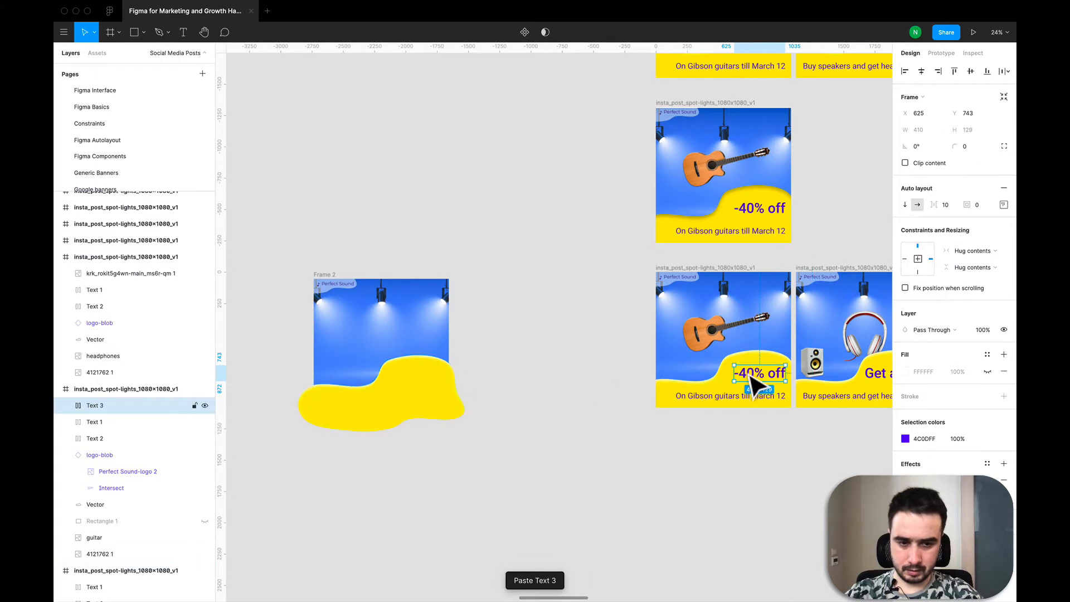
{"action": "left_click_drag", "start_coordinate": [755, 385], "coordinate": [418, 383]}
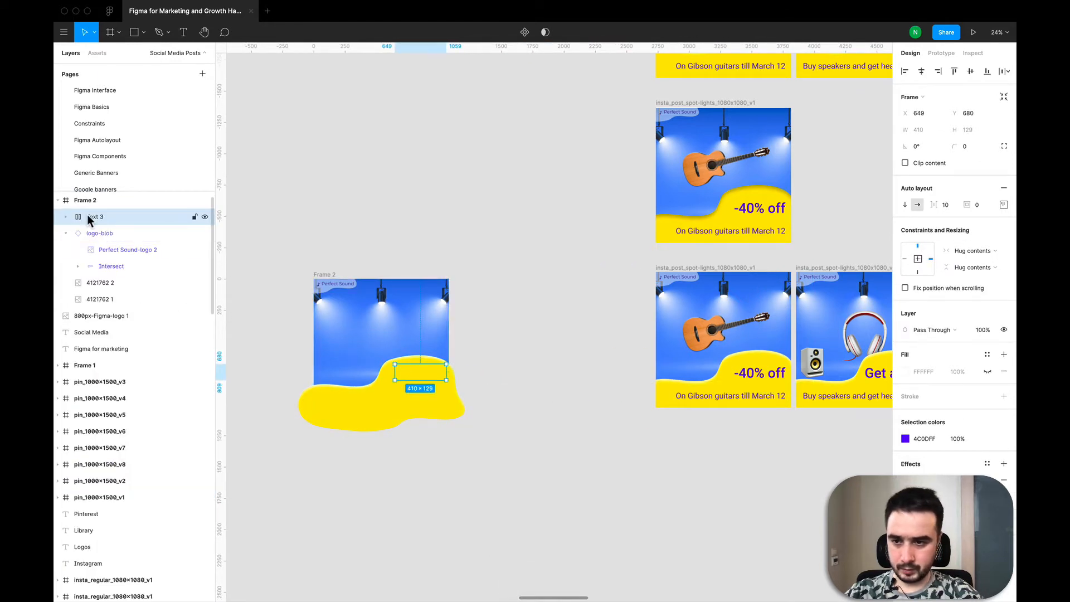
- Move the yellow blob vector layer inside Frame 2, beneath the text and logo layers
{"action": "left_click", "coordinate": [66, 235]}
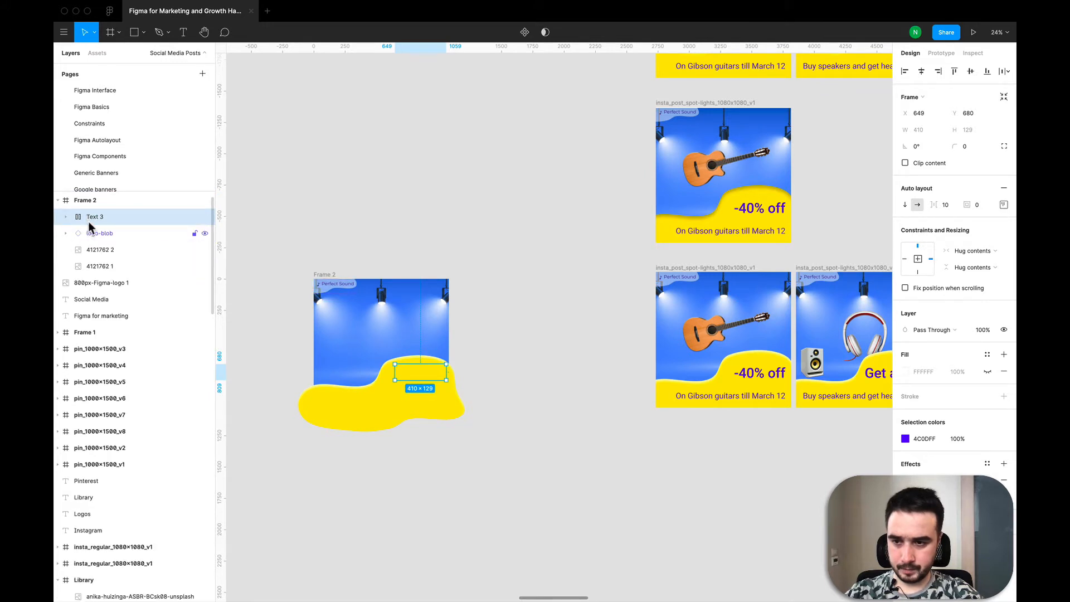
{"action": "left_click", "coordinate": [336, 420]}
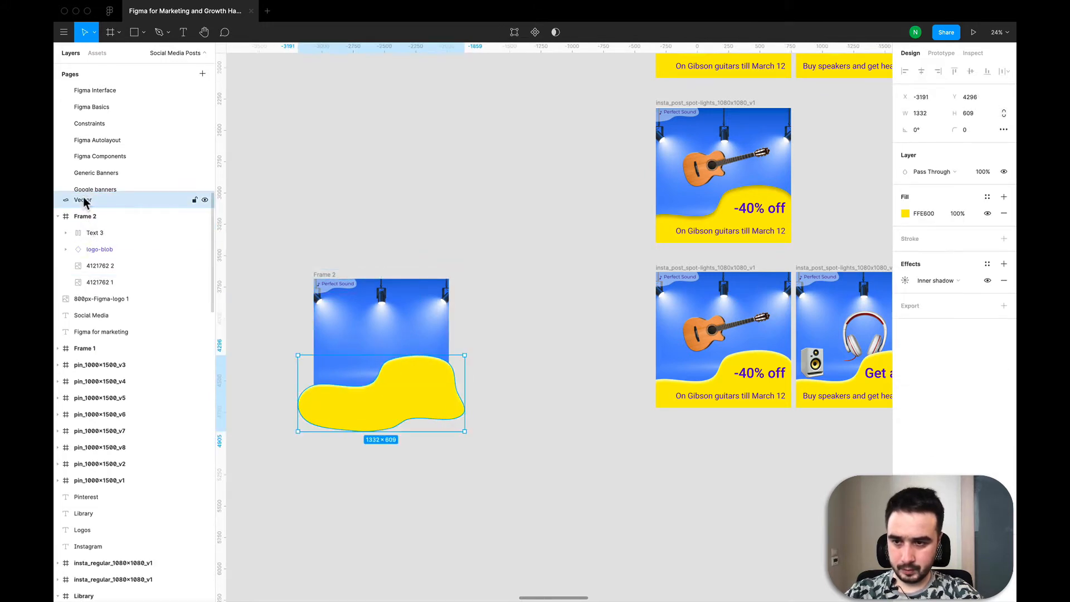
{"action": "left_click_drag", "start_coordinate": [84, 202], "coordinate": [112, 251]}
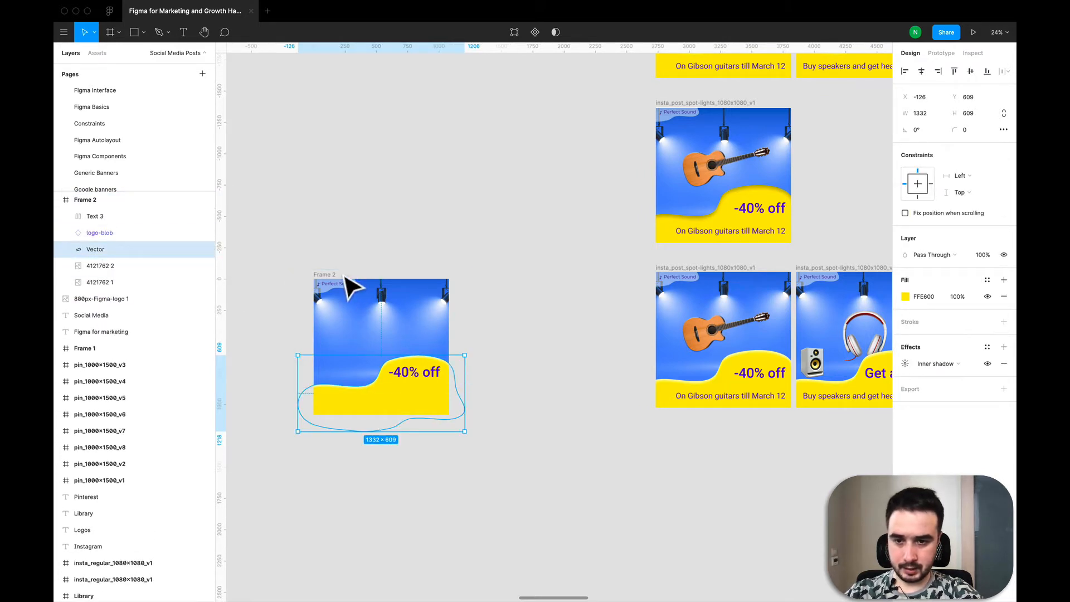
{"action": "left_click", "coordinate": [366, 167]}
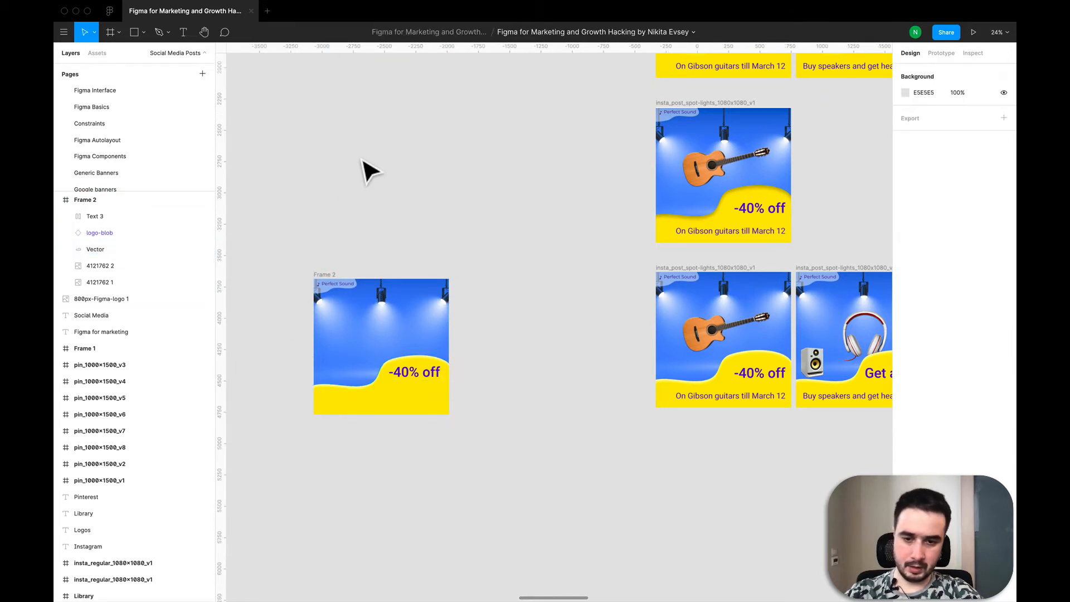
- Duplicate the "On Gibson guitars till March 12" caption and move the copy into Frame 2's yellow area
{"action": "left_click", "coordinate": [712, 399]}
{"action": "key", "text": "super+c"}
{"action": "key", "text": "super+v"}
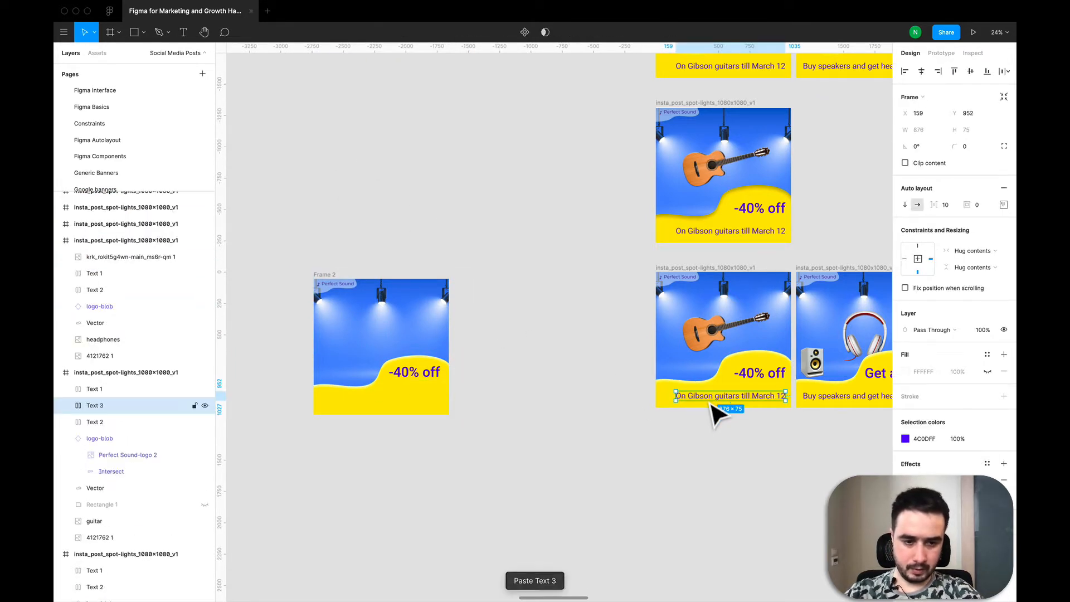
{"action": "left_click_drag", "start_coordinate": [709, 401], "coordinate": [365, 407]}
{"action": "scroll", "coordinate": [351, 370], "scroll_direction": "up", "scroll_amount": 5}
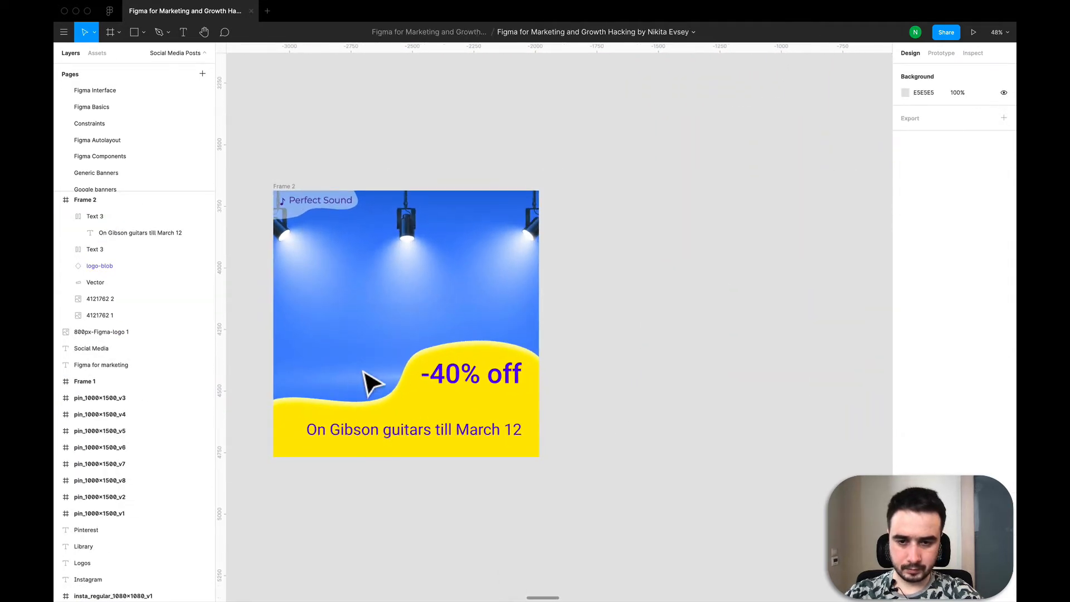
- Paste the guitar image into Frame 2 and nudge it into place above the blob
{"action": "scroll", "coordinate": [370, 382], "scroll_direction": "down", "scroll_amount": 5}
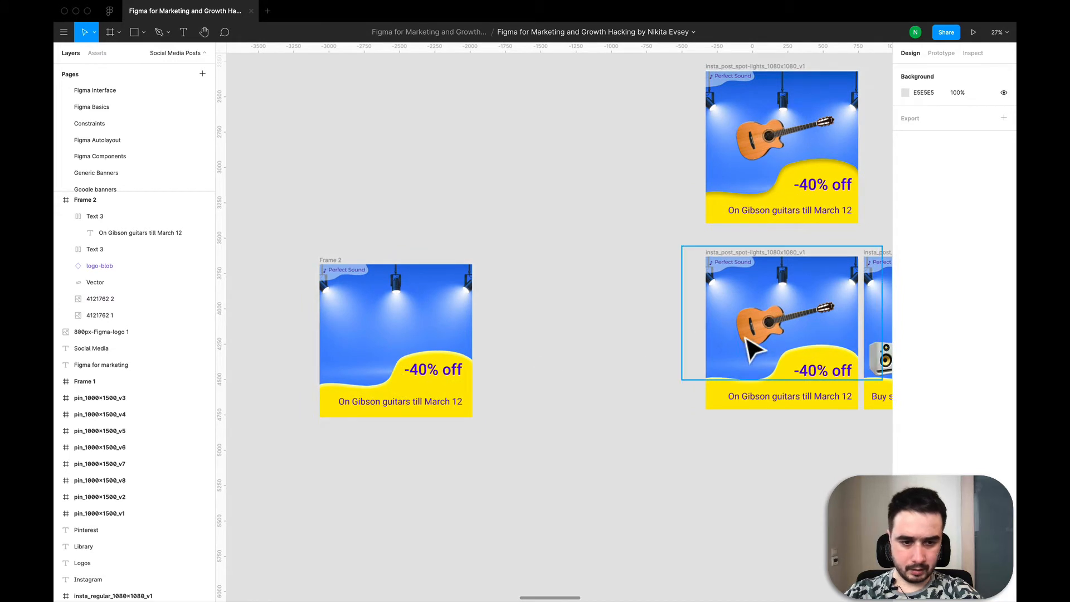
{"action": "left_click", "coordinate": [747, 341]}
{"action": "left_click", "coordinate": [422, 310]}
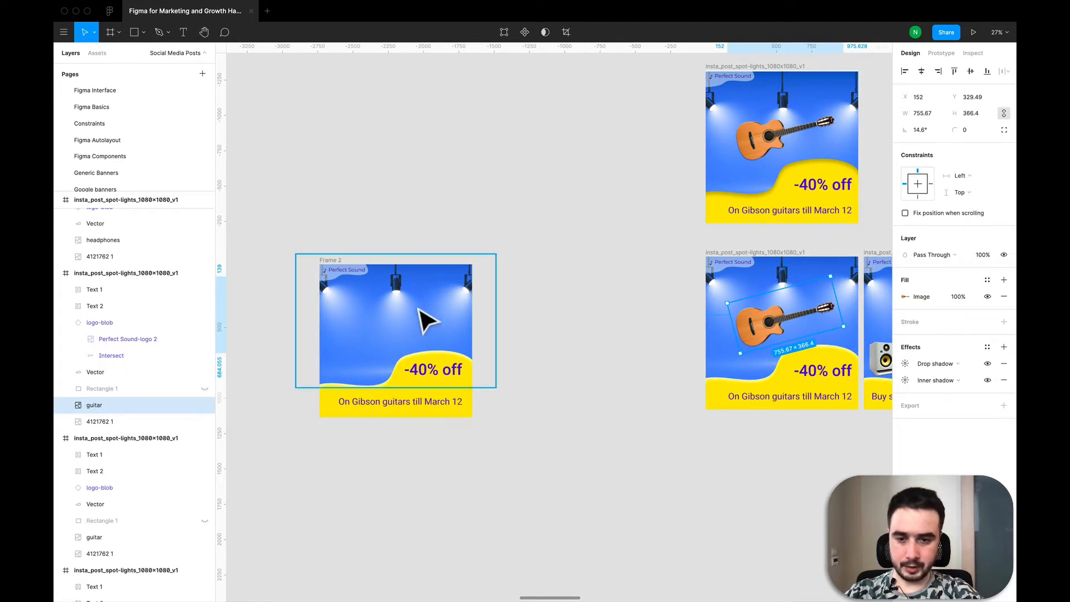
{"action": "key", "text": "ctrl+v"}
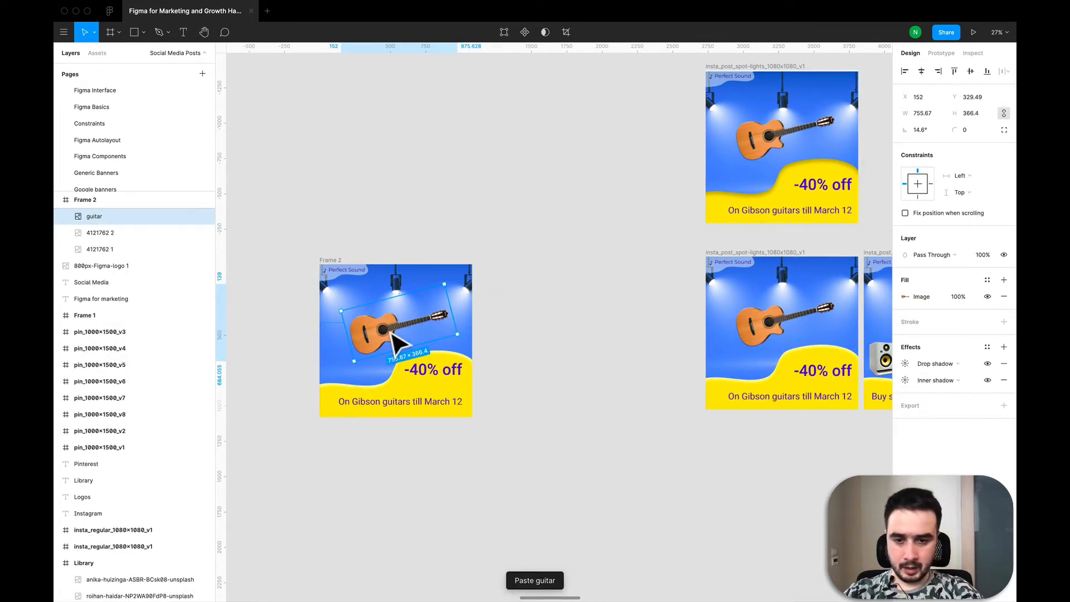
{"action": "left_click_drag", "start_coordinate": [392, 333], "coordinate": [397, 337]}
{"action": "left_click", "coordinate": [532, 480]}
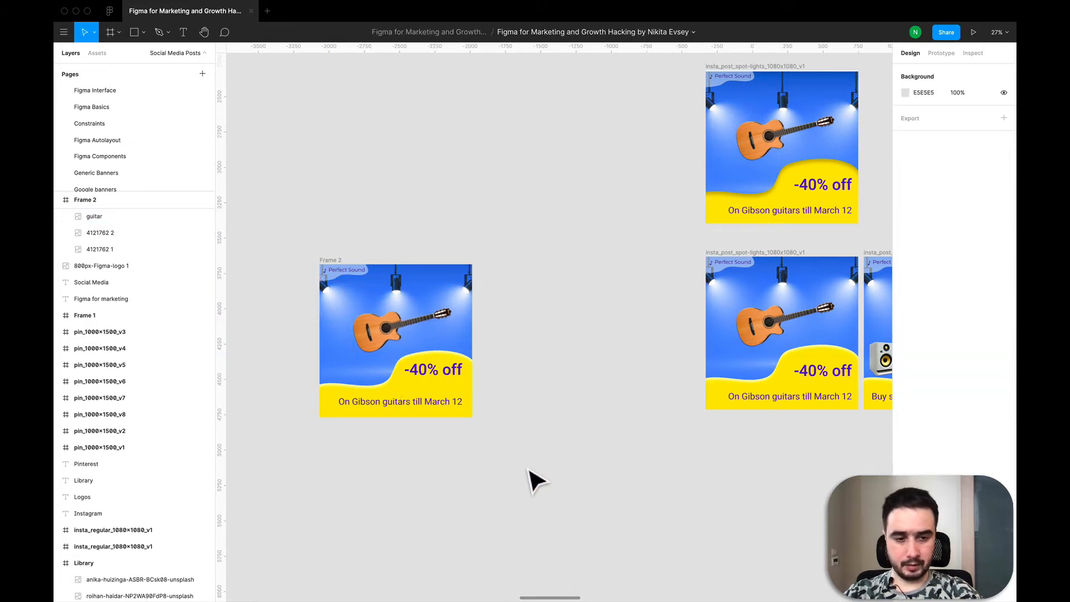
- Compare the finished Frame 2 post with the original Instagram posts on the canvas
{"action": "left_click_drag", "start_coordinate": [534, 481], "coordinate": [212, 132]}
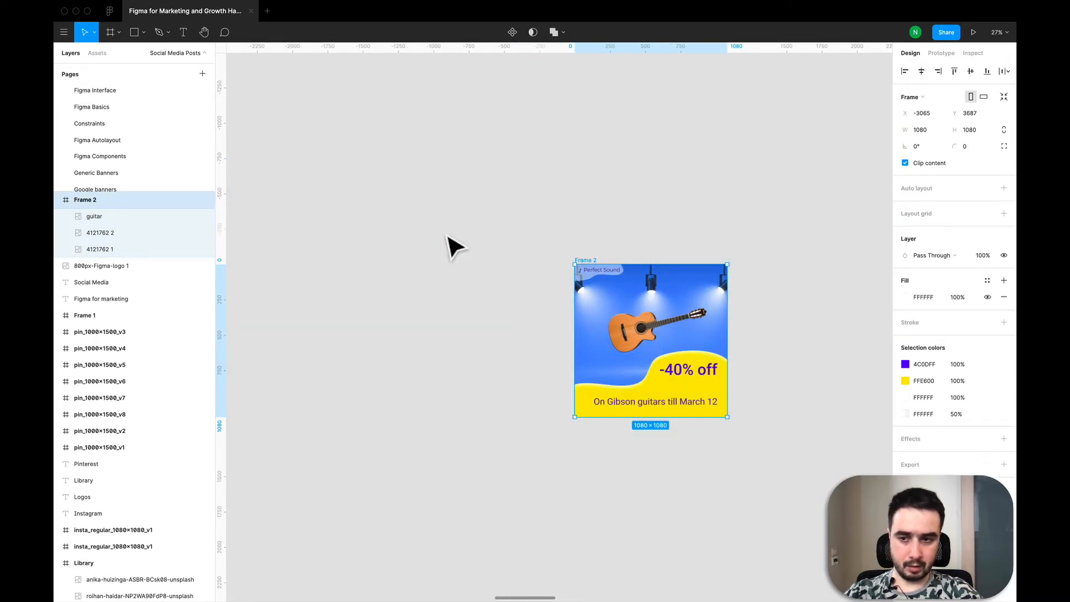
{"action": "scroll", "coordinate": [454, 243], "scroll_direction": "down", "scroll_amount": 5}
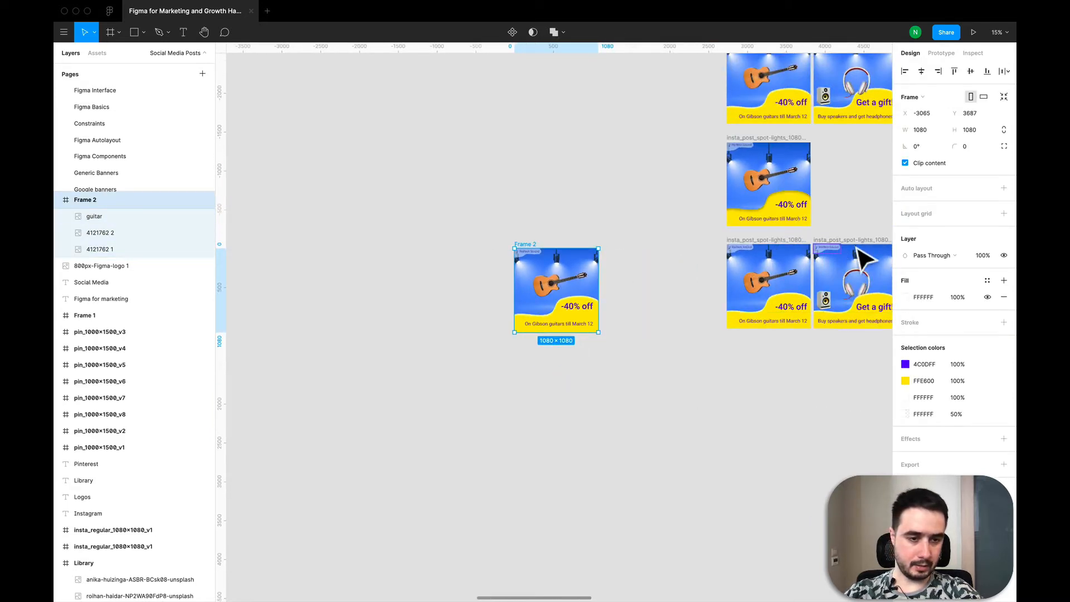
{"action": "left_click", "coordinate": [842, 262]}
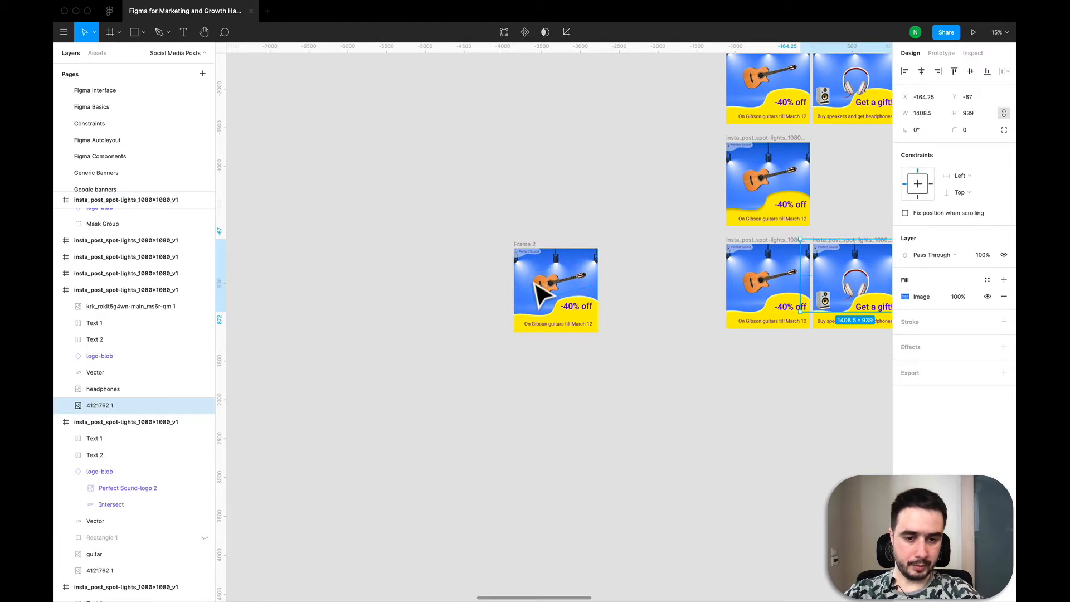
{"action": "scroll", "coordinate": [538, 290], "scroll_direction": "right", "scroll_amount": 3}
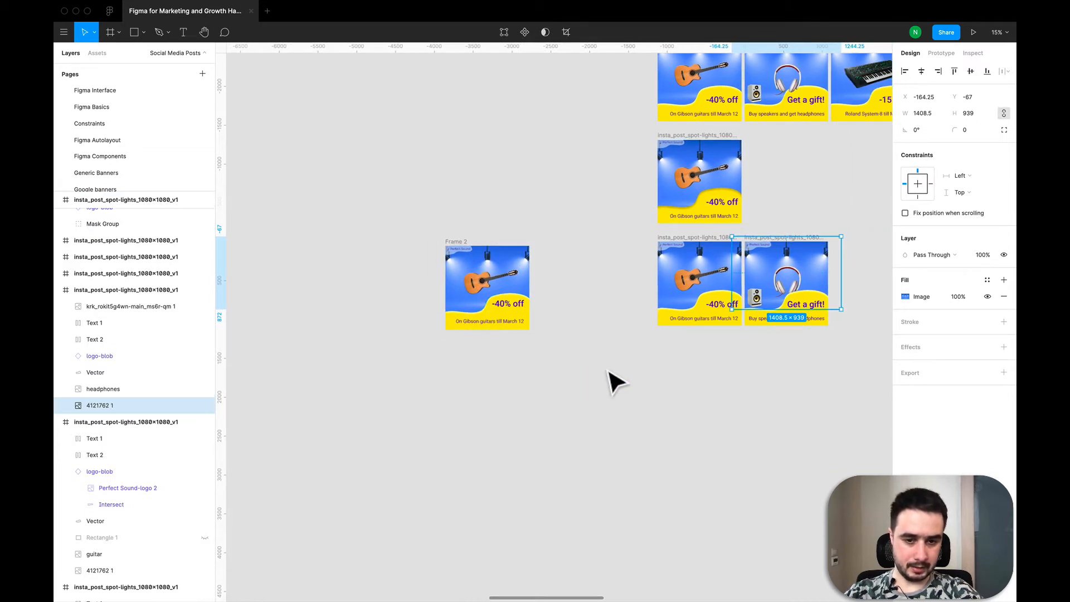
{"action": "left_click", "coordinate": [611, 377]}
{"action": "scroll", "coordinate": [611, 378], "scroll_direction": "up", "scroll_amount": 5}
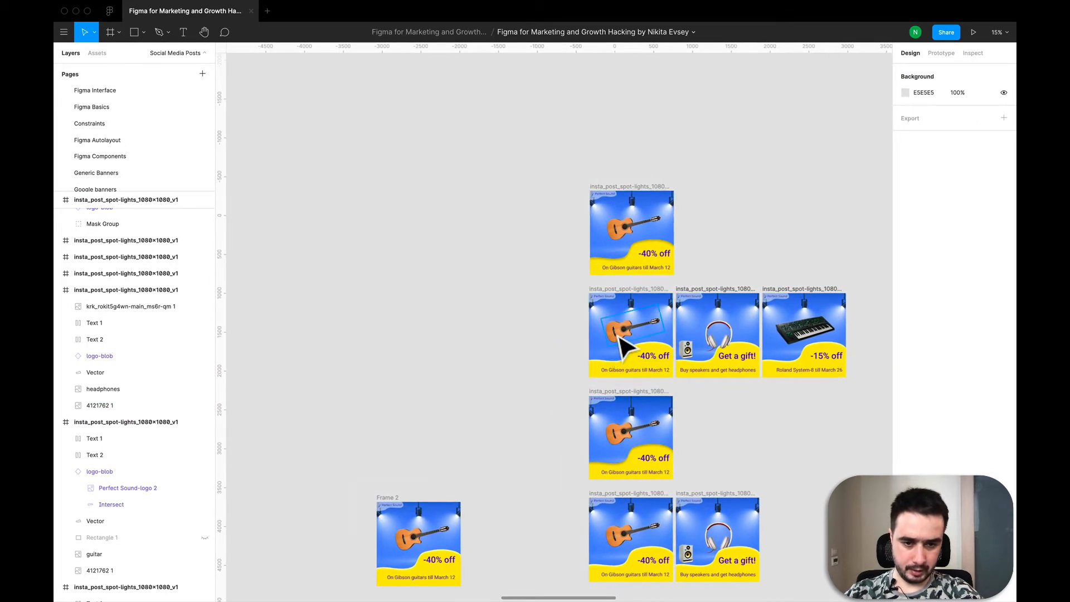
{"action": "left_click", "coordinate": [618, 322]}
{"action": "key", "text": "Escape"}
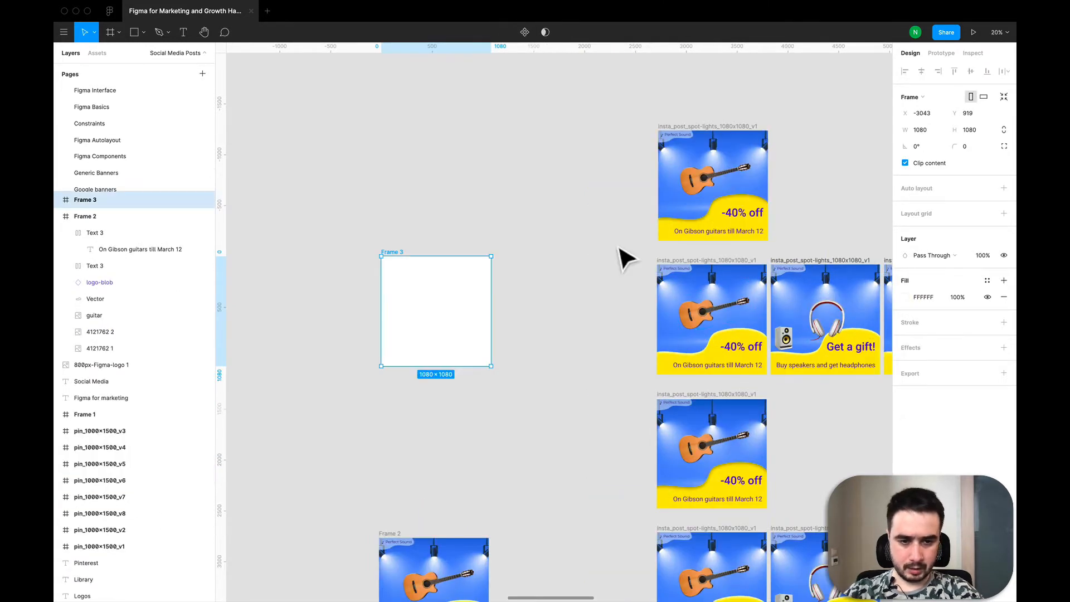
- Draw a rectangle above Frame 3 and set its size to 1080 × 1080
{"action": "left_click", "coordinate": [611, 285]}
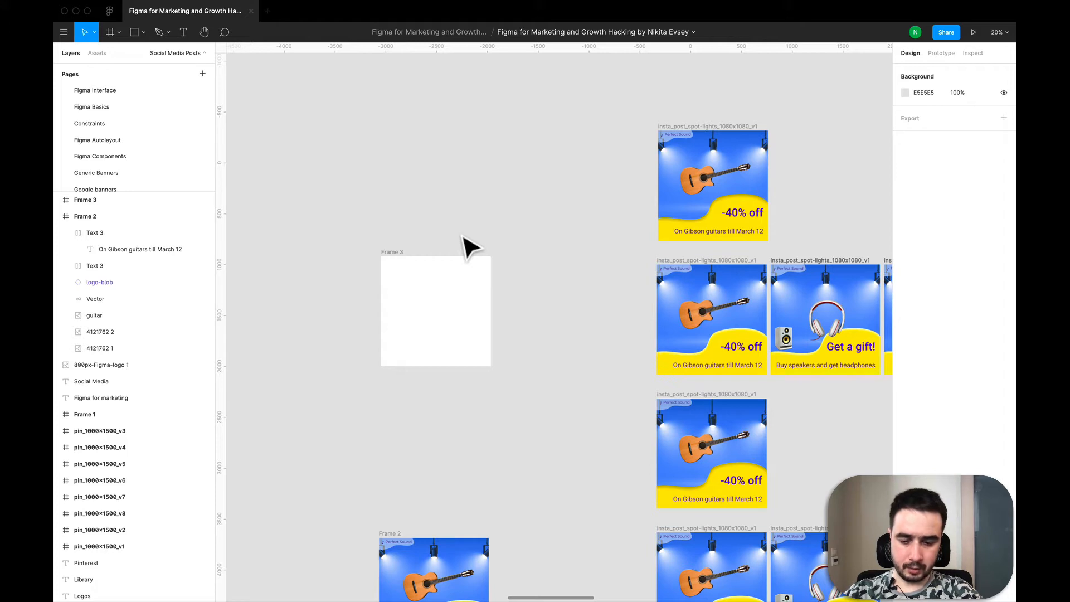
{"action": "key", "text": "r"}
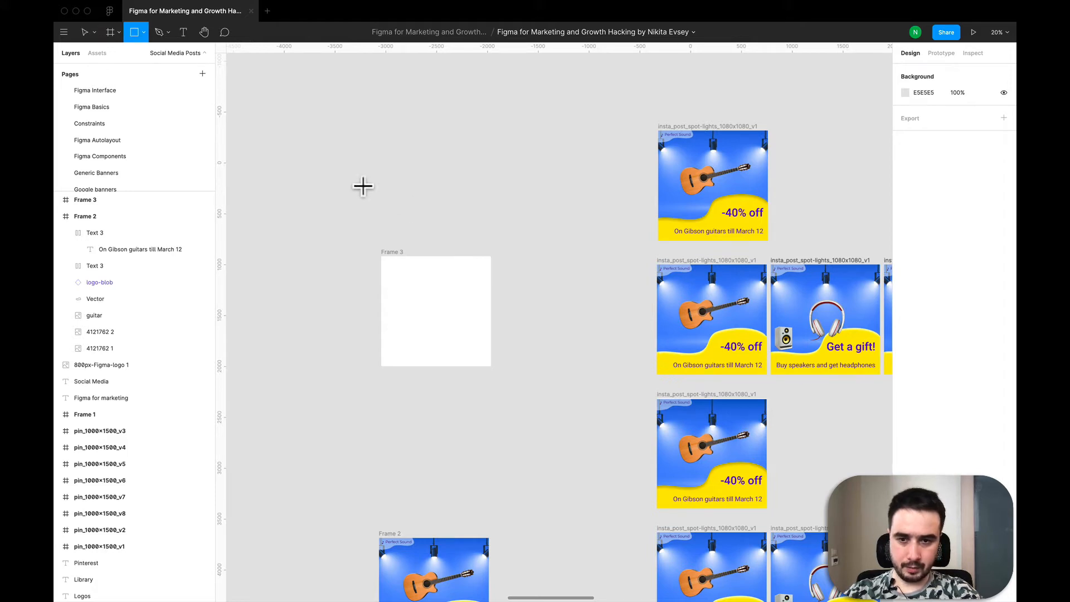
{"action": "left_click", "coordinate": [400, 184]}
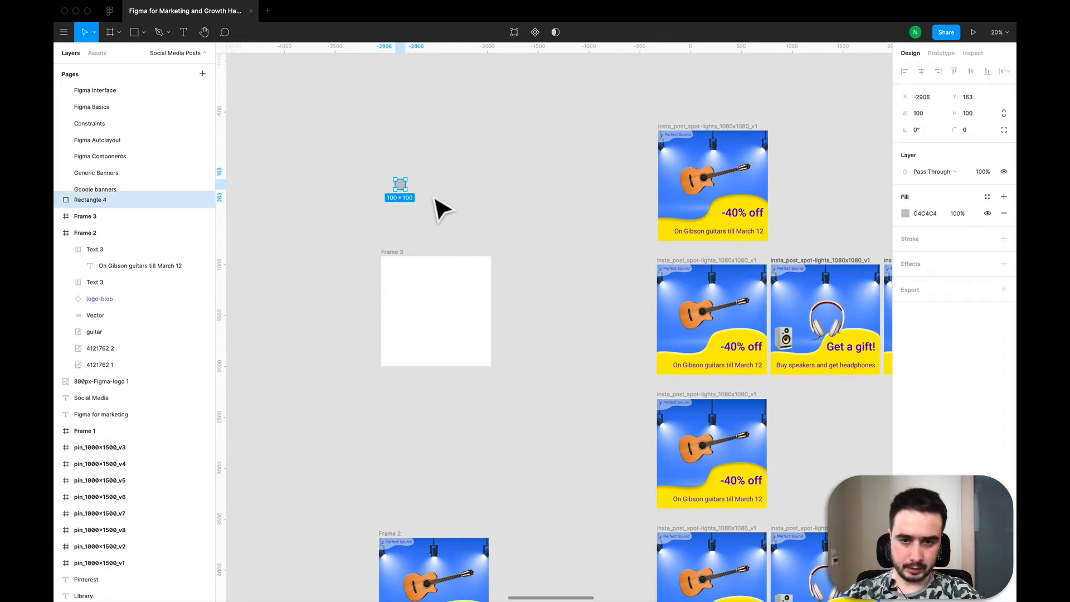
{"action": "left_click", "coordinate": [917, 114]}
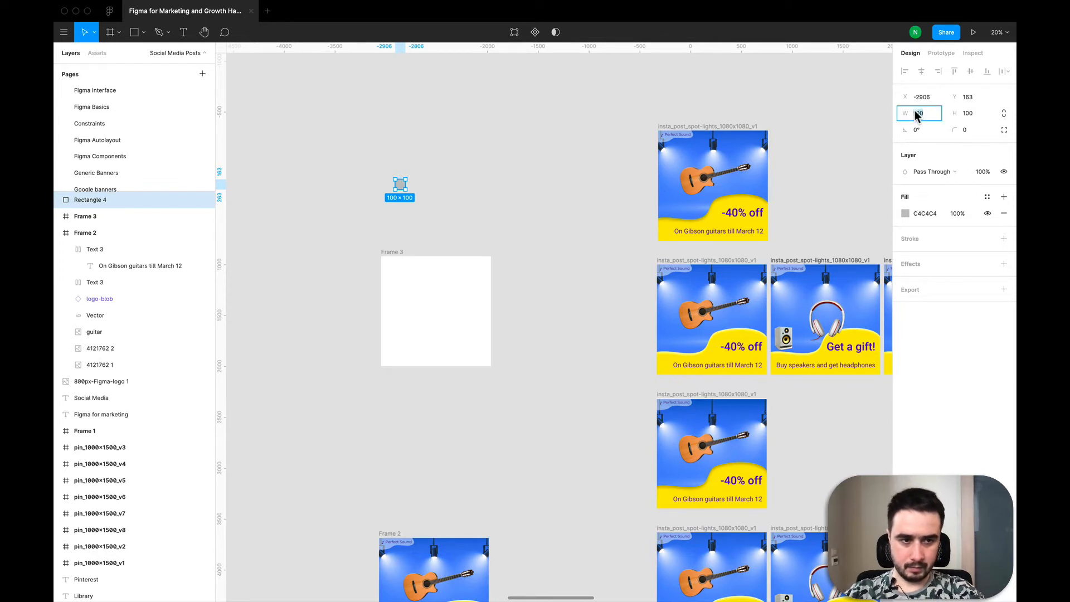
{"action": "type", "text": "1080"}
{"action": "key", "text": "Tab"}
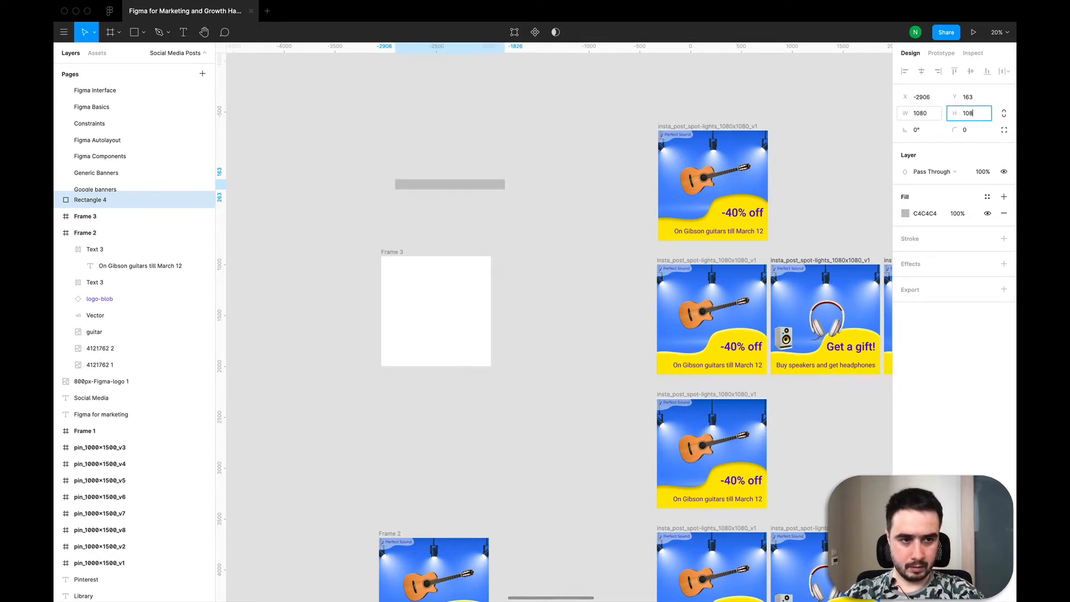
{"action": "key", "text": "Return"}
{"action": "key", "text": "Return"}
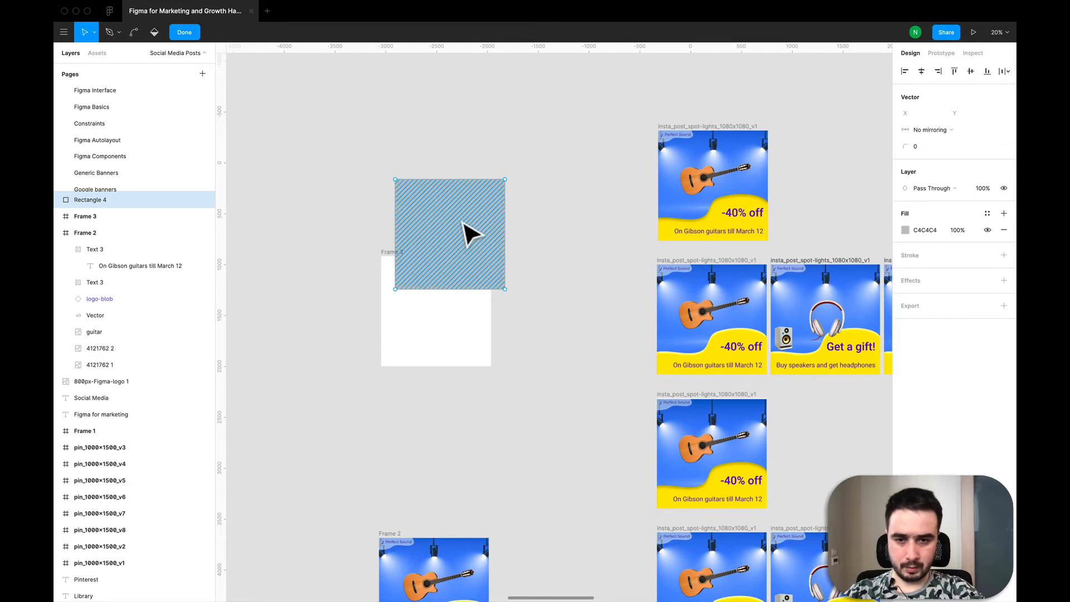
{"action": "left_click_drag", "start_coordinate": [476, 244], "coordinate": [467, 166]}
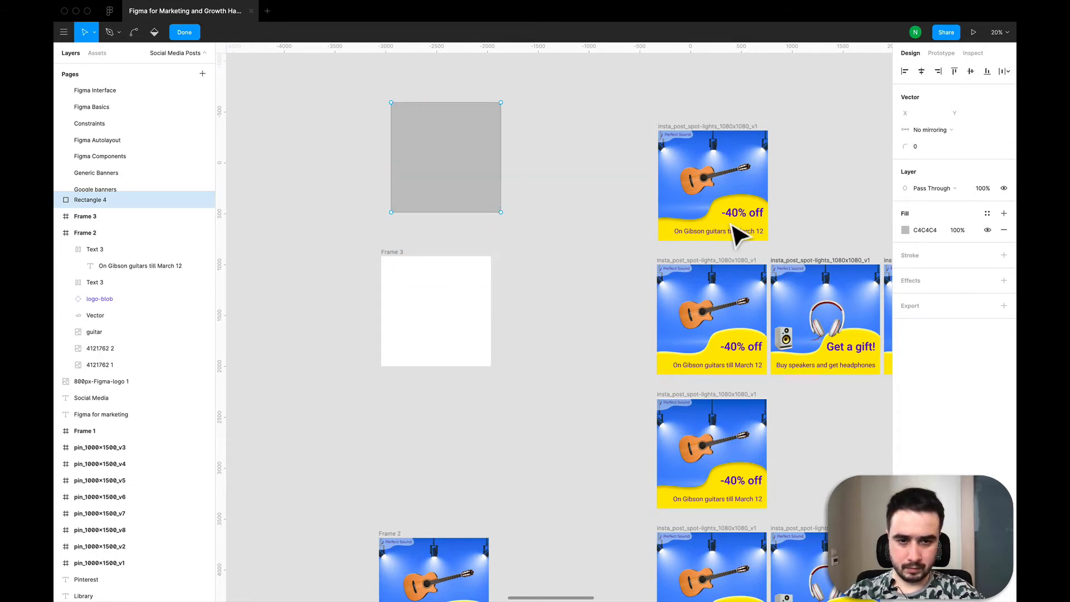
- Paste a copy of Frame 2's yellow blob vector over the rectangle's lower part and move its layer out of Frame 2
{"action": "scroll", "coordinate": [735, 233], "scroll_direction": "down", "scroll_amount": 3}
{"action": "scroll", "coordinate": [736, 232], "scroll_direction": "down", "scroll_amount": 2}
{"action": "scroll", "coordinate": [676, 281], "scroll_direction": "up", "scroll_amount": 2}
{"action": "scroll", "coordinate": [610, 438], "scroll_direction": "down", "scroll_amount": 2}
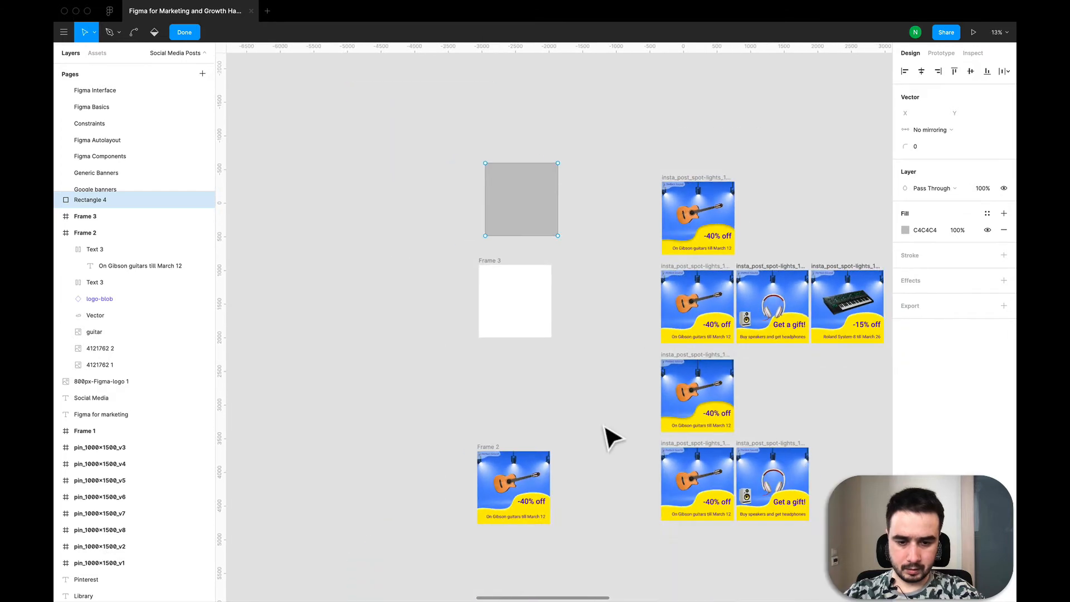
{"action": "left_click", "coordinate": [540, 510]}
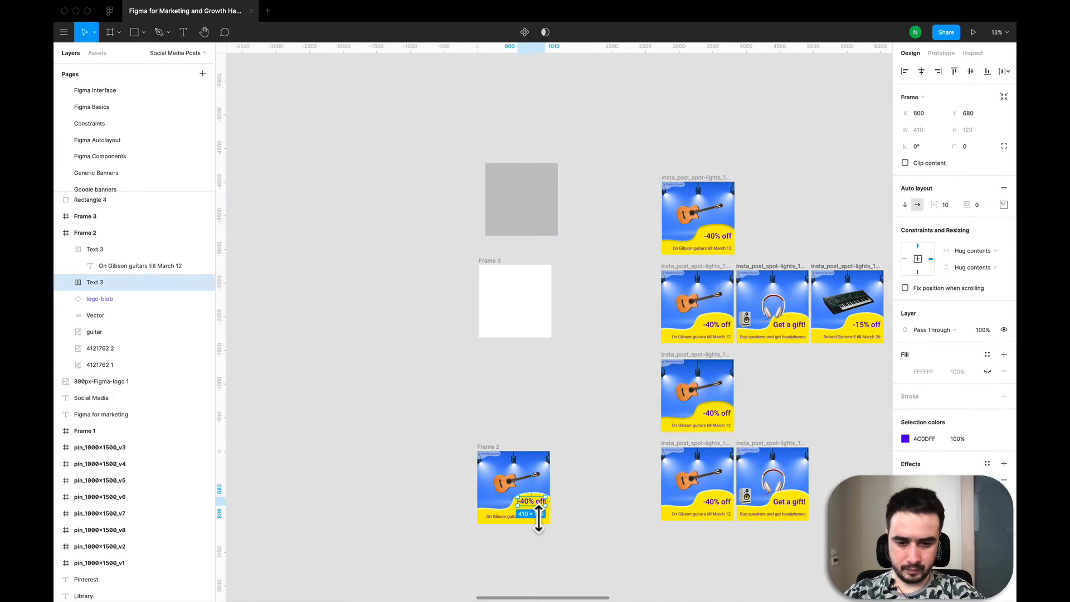
{"action": "left_click", "coordinate": [490, 530]}
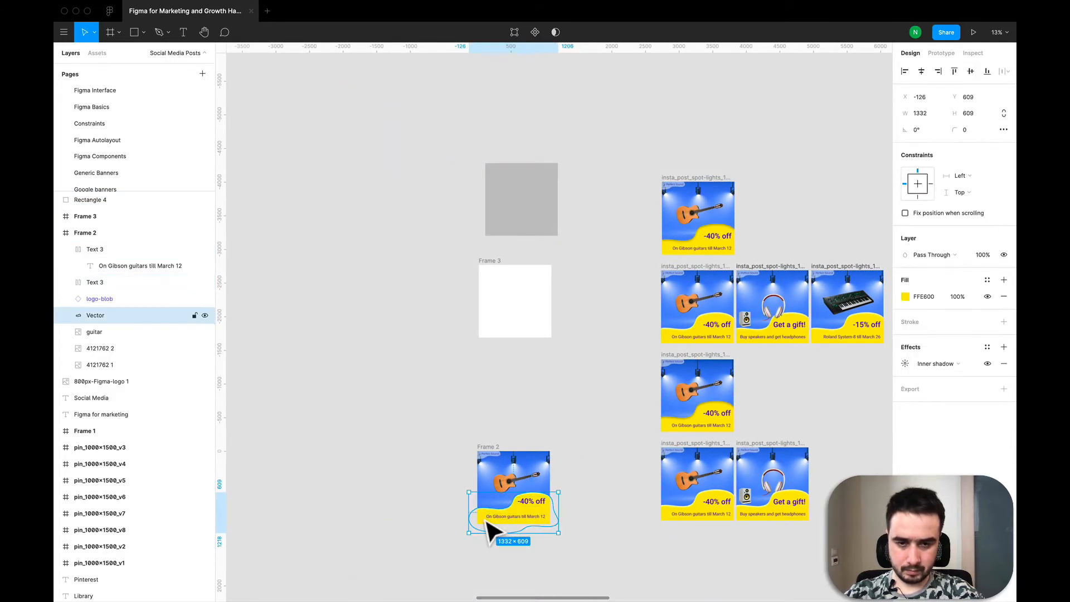
{"action": "left_click", "coordinate": [428, 172]}
{"action": "key", "text": "super+v"}
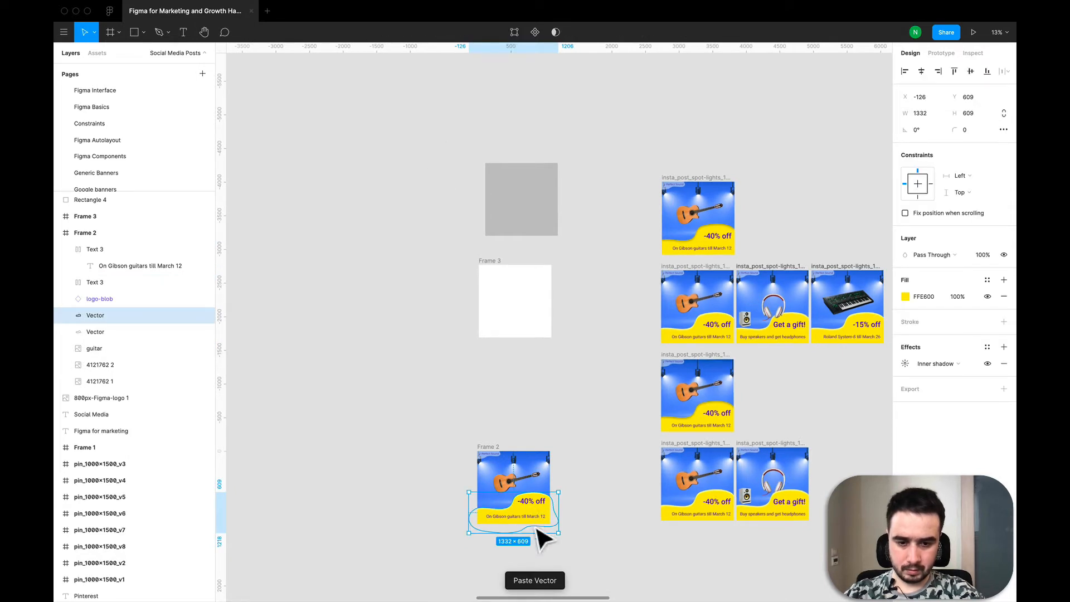
{"action": "left_click_drag", "start_coordinate": [508, 532], "coordinate": [432, 228]}
{"action": "left_click_drag", "start_coordinate": [360, 203], "coordinate": [504, 215]}
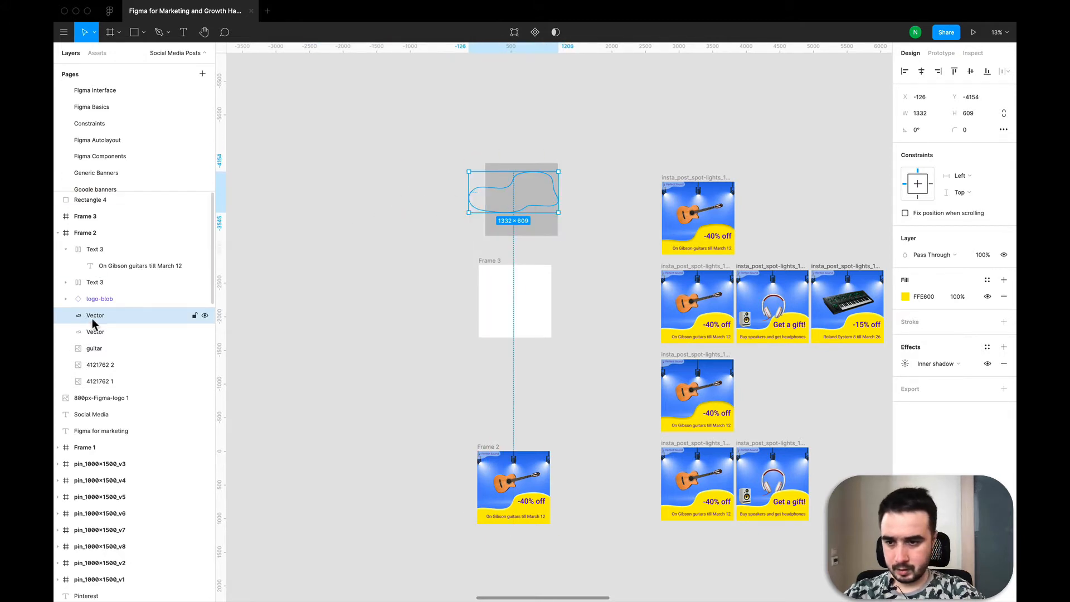
{"action": "left_click_drag", "start_coordinate": [96, 315], "coordinate": [82, 230]}
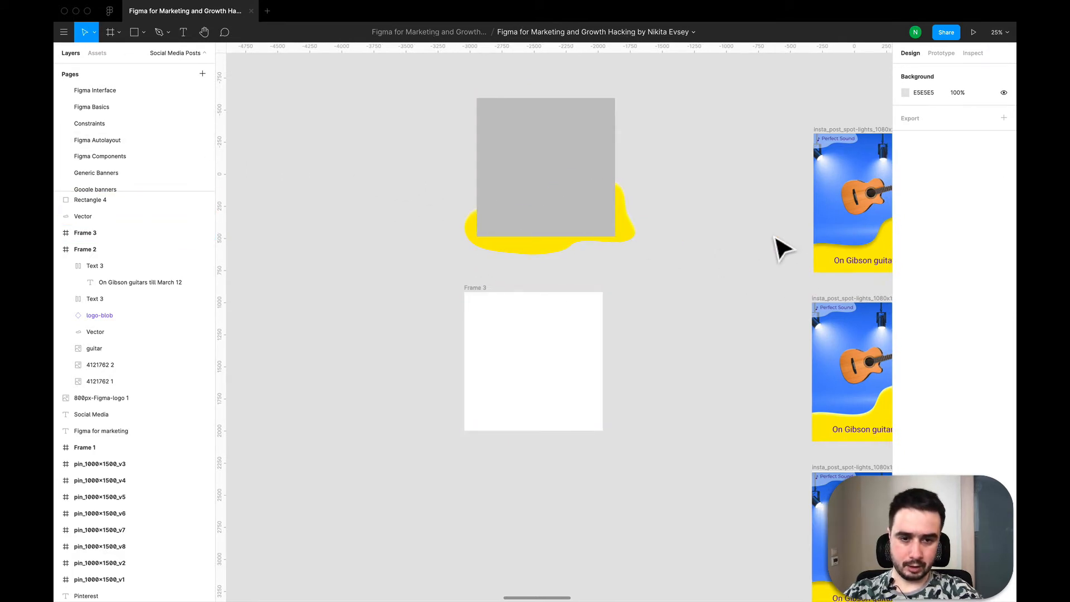
- Place the blob layer above the rectangle, select both, and subtract the blob from the rectangle
{"action": "scroll", "coordinate": [776, 244], "scroll_direction": "right", "scroll_amount": 2}
{"action": "left_click", "coordinate": [111, 217]}
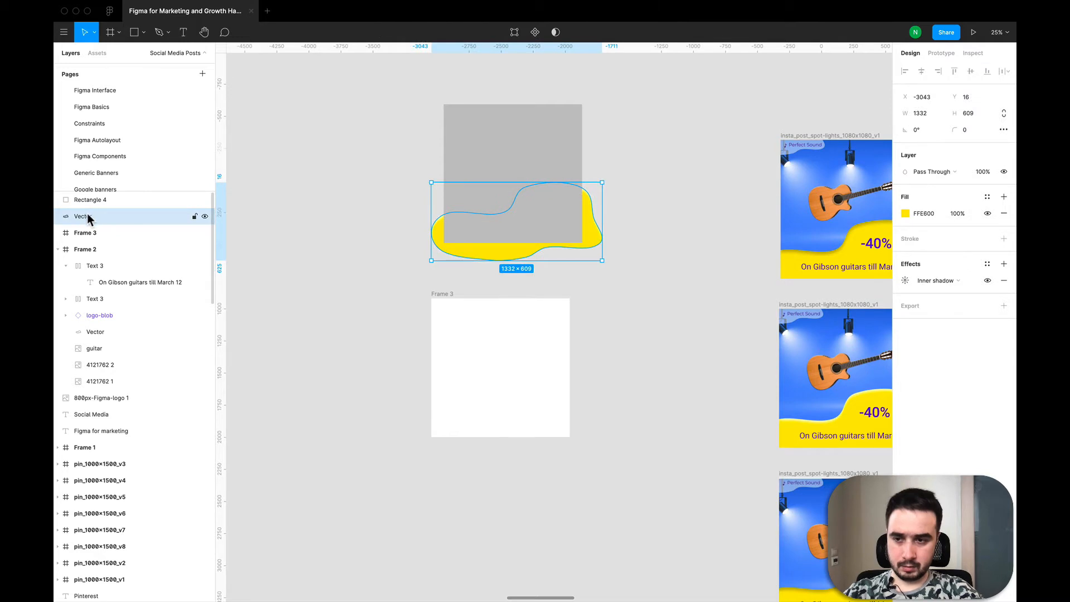
{"action": "left_click_drag", "start_coordinate": [87, 217], "coordinate": [86, 193]}
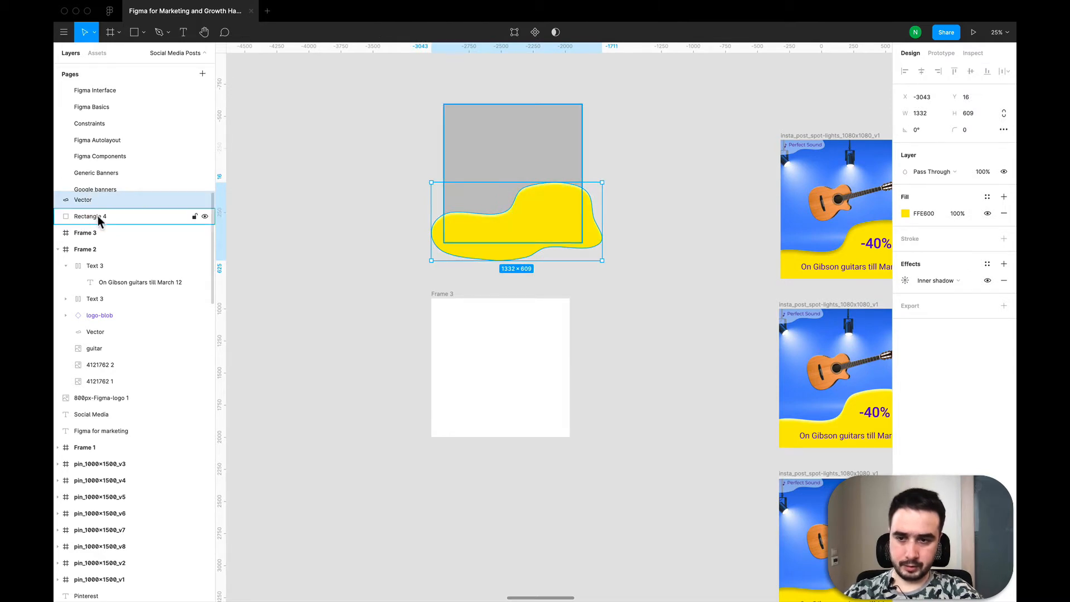
{"action": "left_click", "coordinate": [98, 216], "text": "shift"}
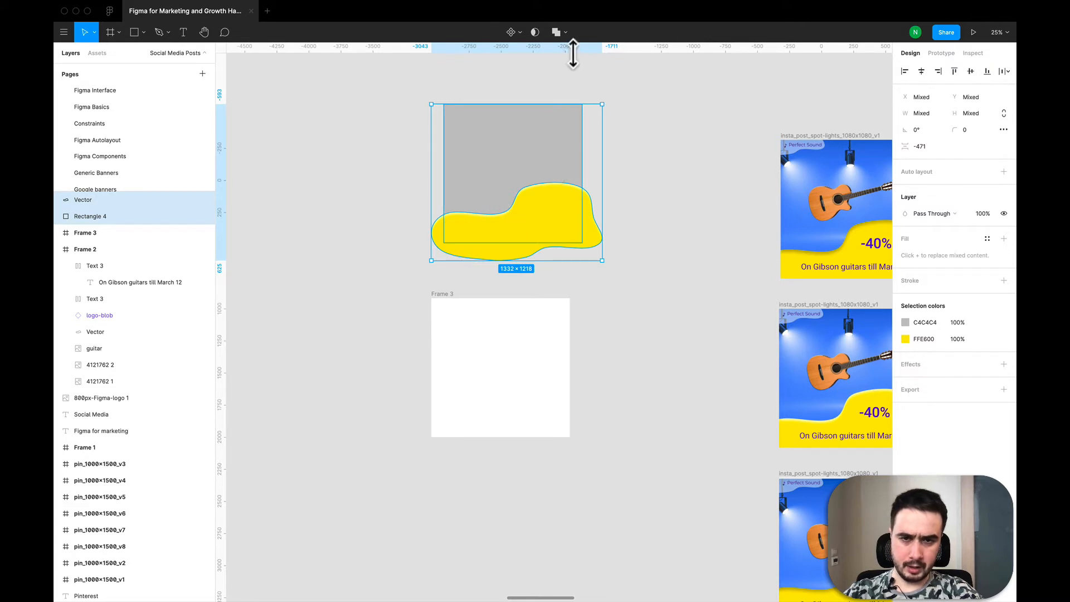
{"action": "left_click", "coordinate": [564, 32]}
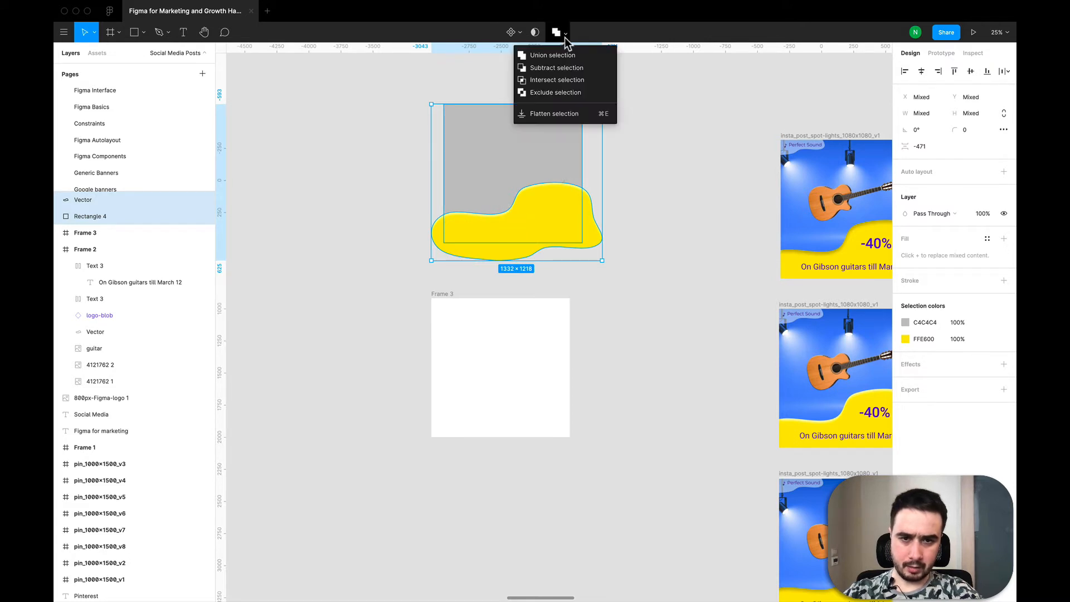
{"action": "left_click", "coordinate": [567, 69]}
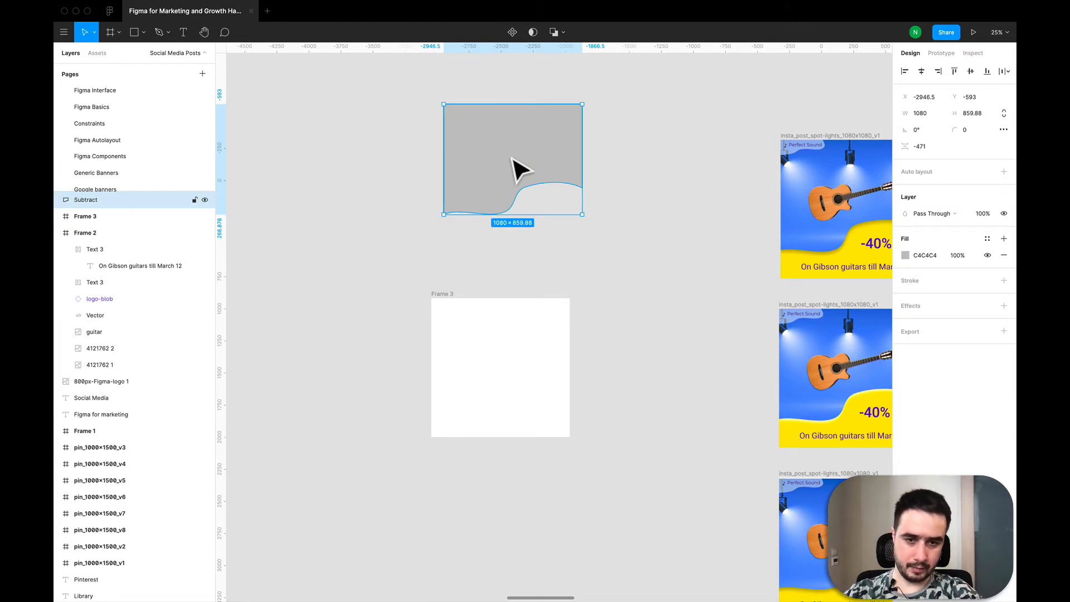
- Paste a copy of the spotlight background image from Frame 2 and move it beside the subtracted shape
{"action": "scroll", "coordinate": [626, 254], "scroll_direction": "down", "scroll_amount": 5}
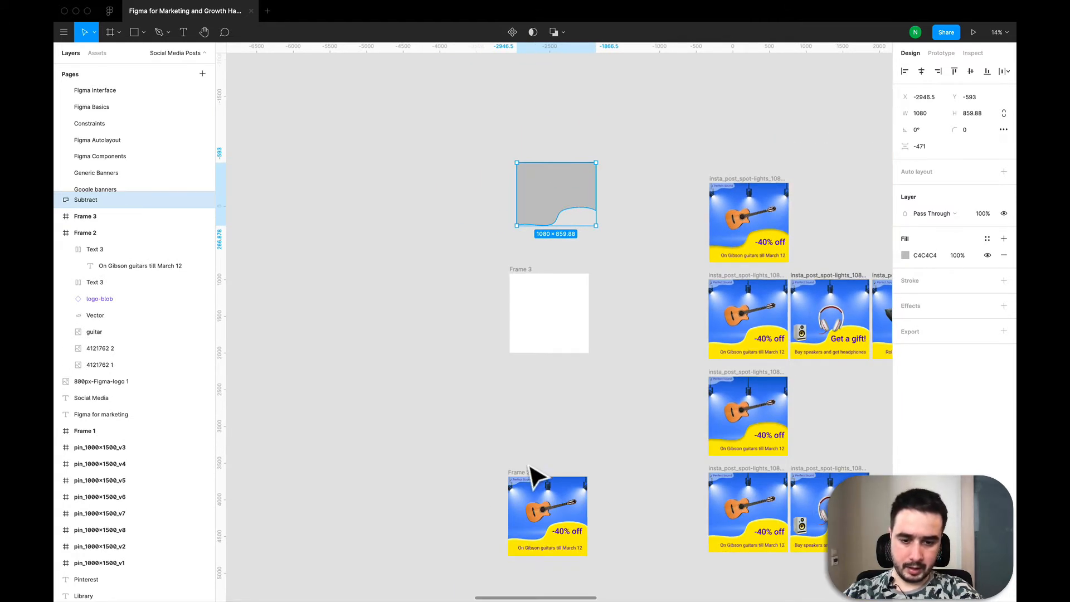
{"action": "left_click", "coordinate": [527, 515]}
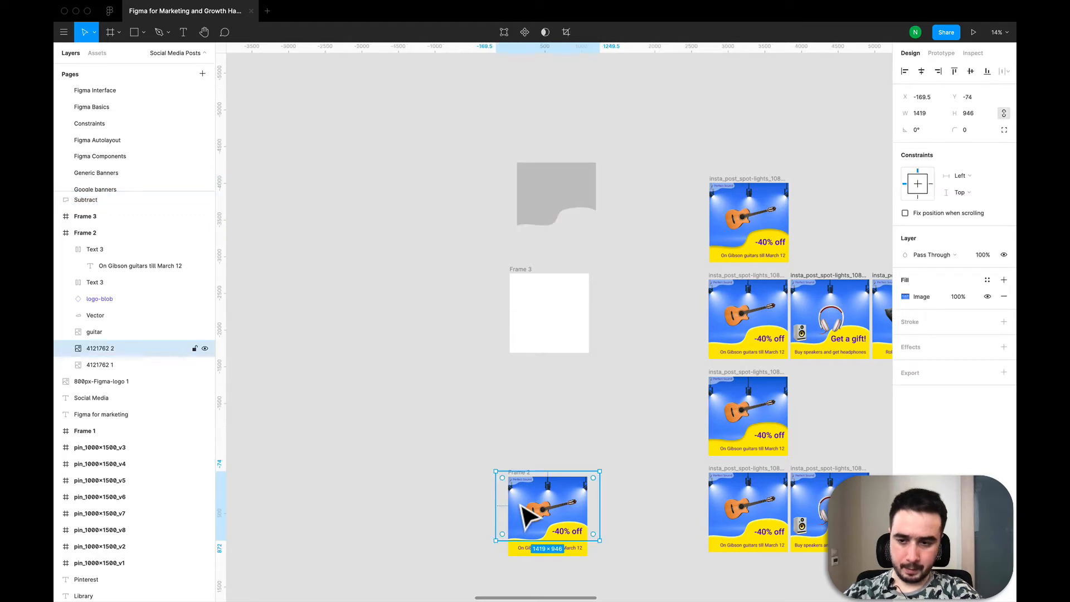
{"action": "key", "text": "ctrl+v"}
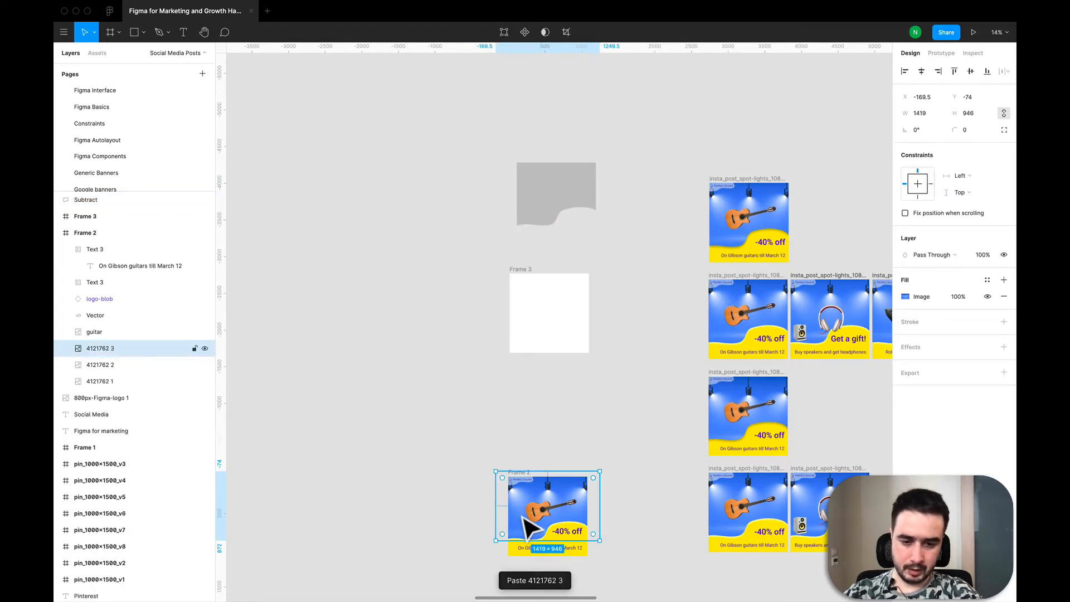
{"action": "left_click_drag", "start_coordinate": [522, 517], "coordinate": [415, 208]}
{"action": "scroll", "coordinate": [416, 208], "scroll_direction": "down", "scroll_amount": 2}
{"action": "left_click", "coordinate": [496, 170]}
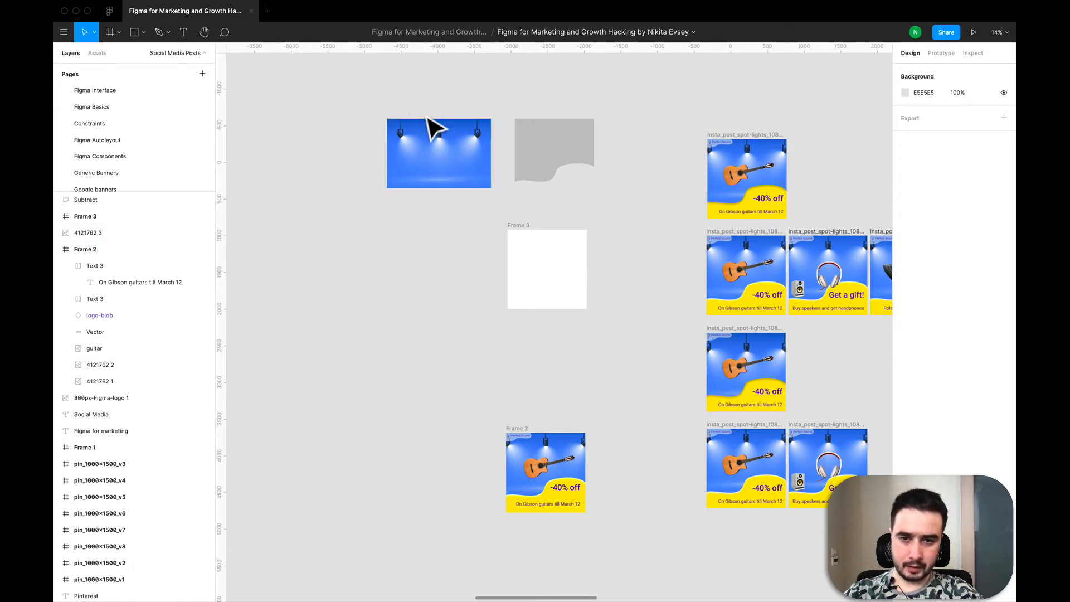
- Move the subtracted shape over the background image and reorder the image layer above it
{"action": "left_click", "coordinate": [543, 166]}
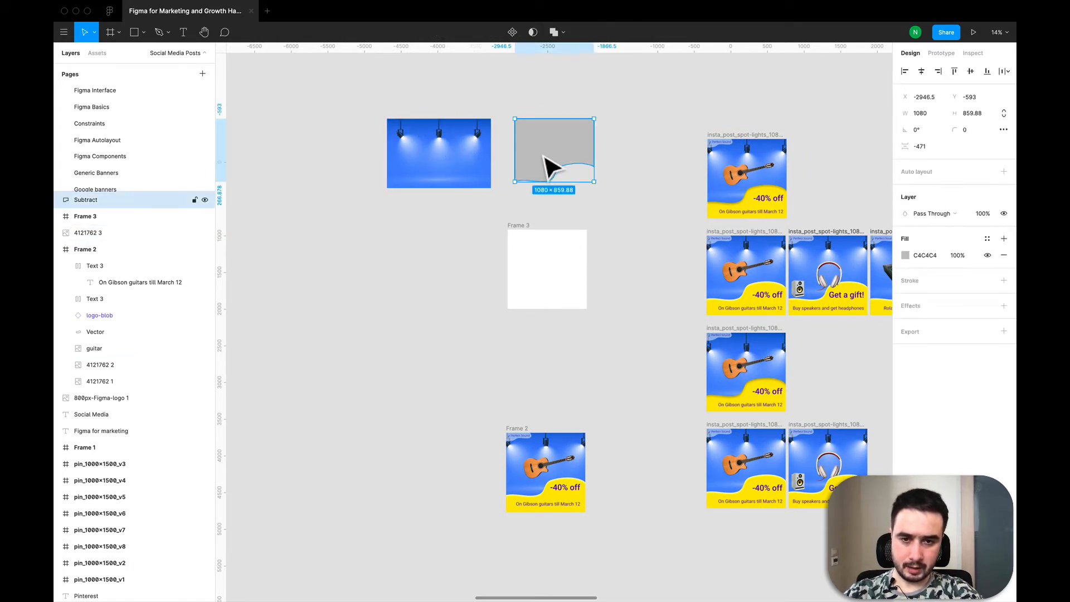
{"action": "left_click_drag", "start_coordinate": [524, 157], "coordinate": [429, 156]}
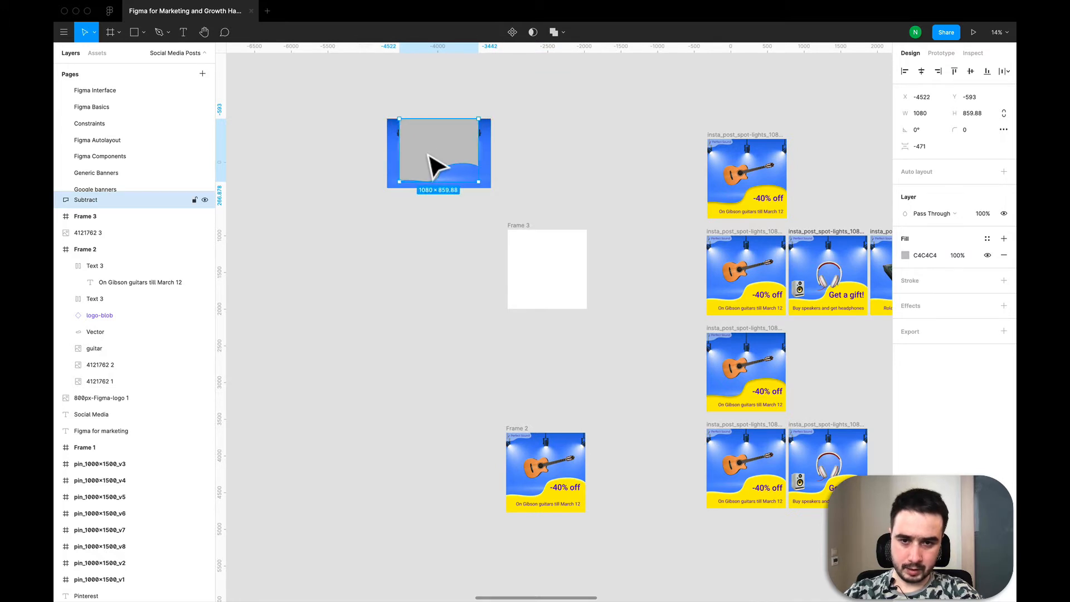
{"action": "left_click", "coordinate": [399, 236]}
{"action": "left_click_drag", "start_coordinate": [335, 95], "coordinate": [572, 221]}
{"action": "key", "text": "Escape"}
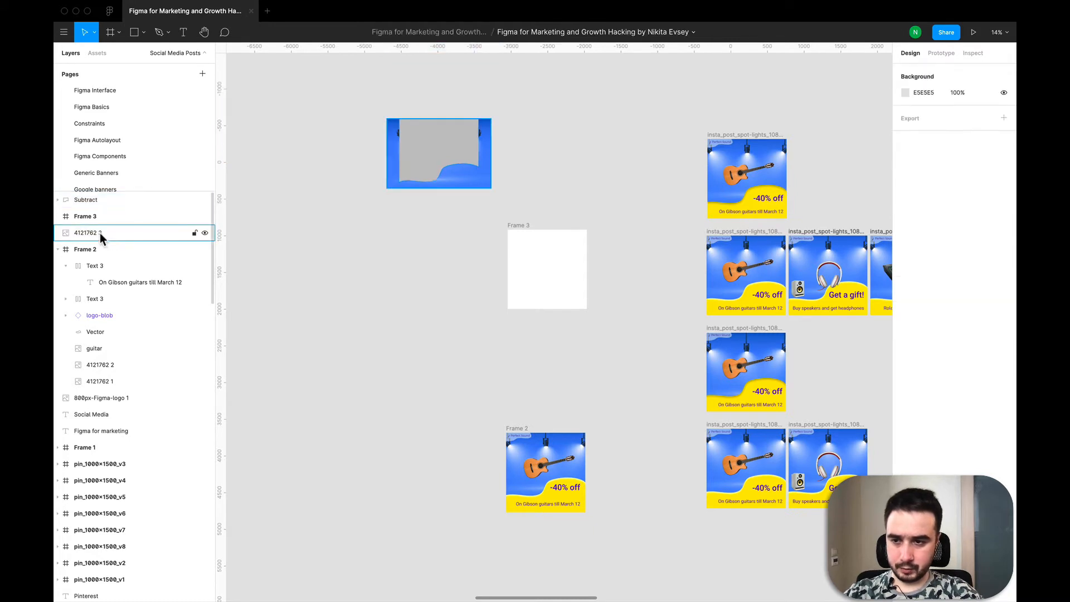
{"action": "left_click_drag", "start_coordinate": [99, 232], "coordinate": [90, 196]}
- Select the image and the subtracted shape and use the shape as a mask for the image
{"action": "left_click", "coordinate": [94, 216]}
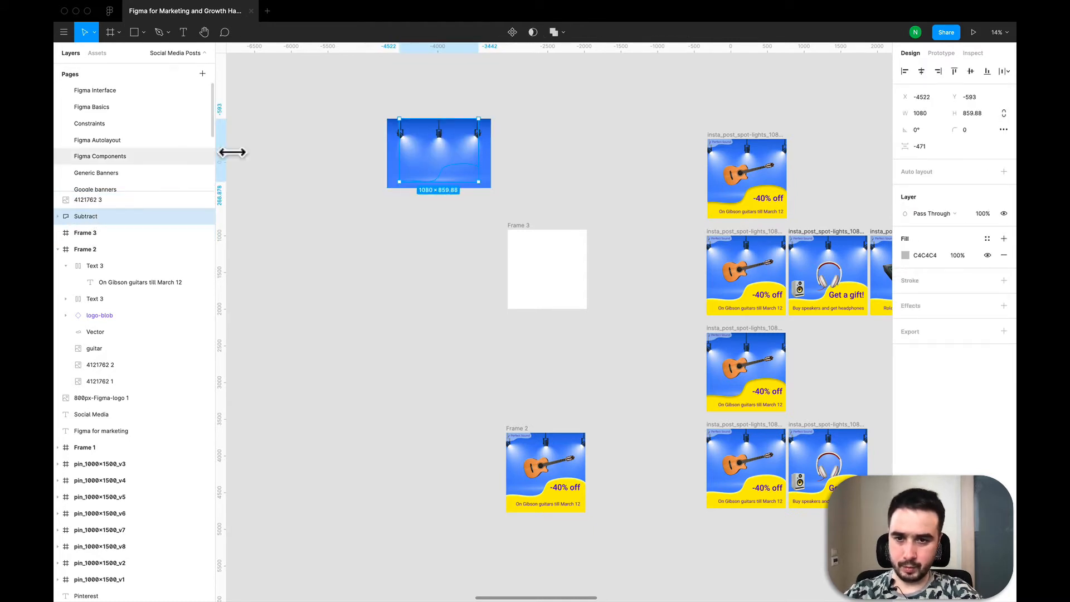
{"action": "left_click", "coordinate": [98, 202], "text": "shift"}
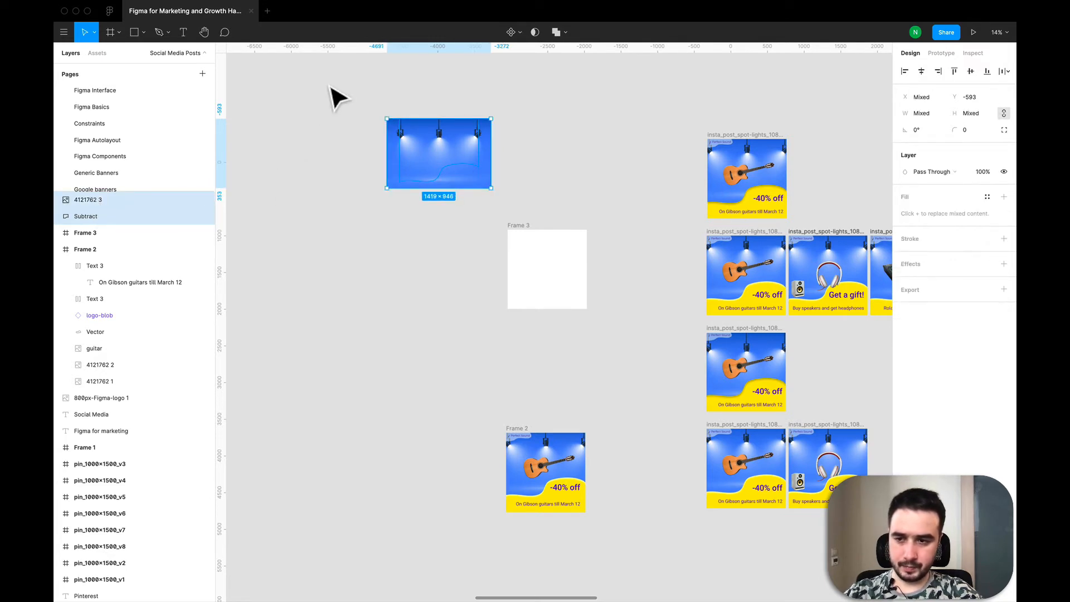
{"action": "left_click", "coordinate": [534, 32]}
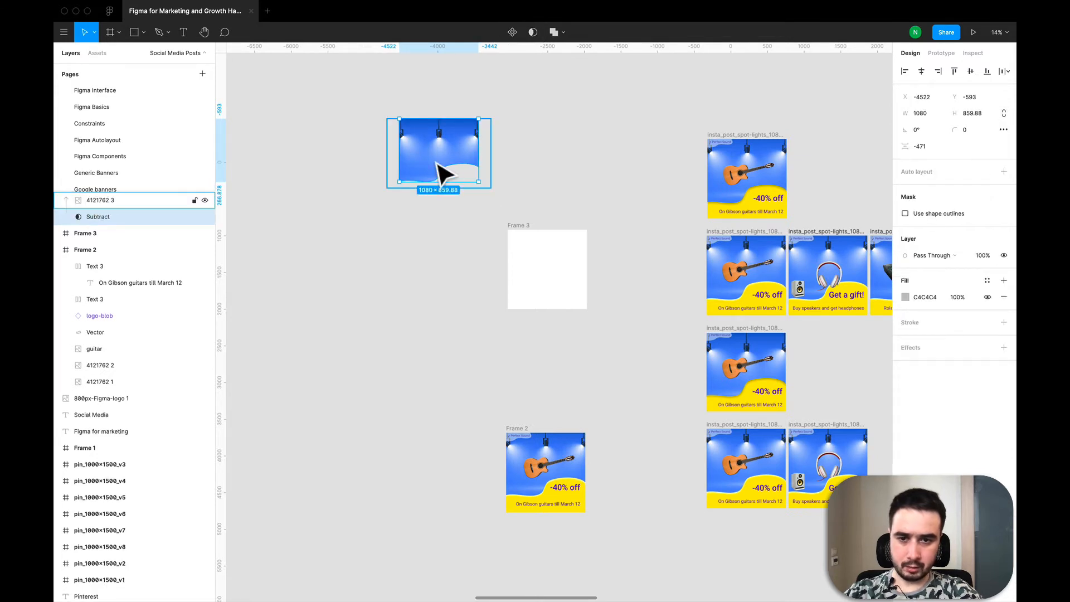
{"action": "key", "text": "ctrl+z"}
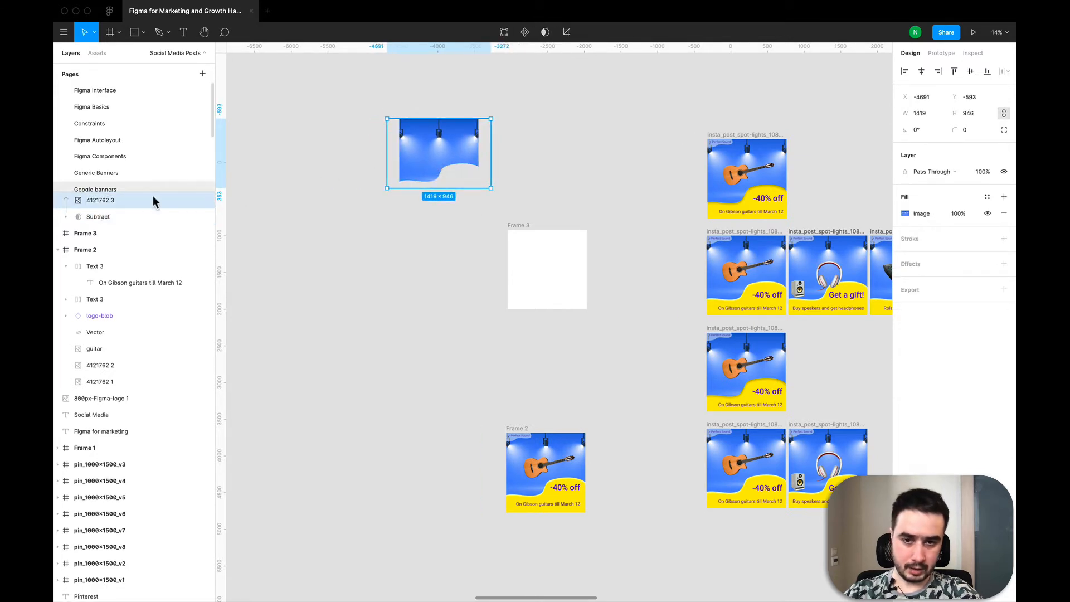
{"action": "key", "text": "ctrl+shift+z"}
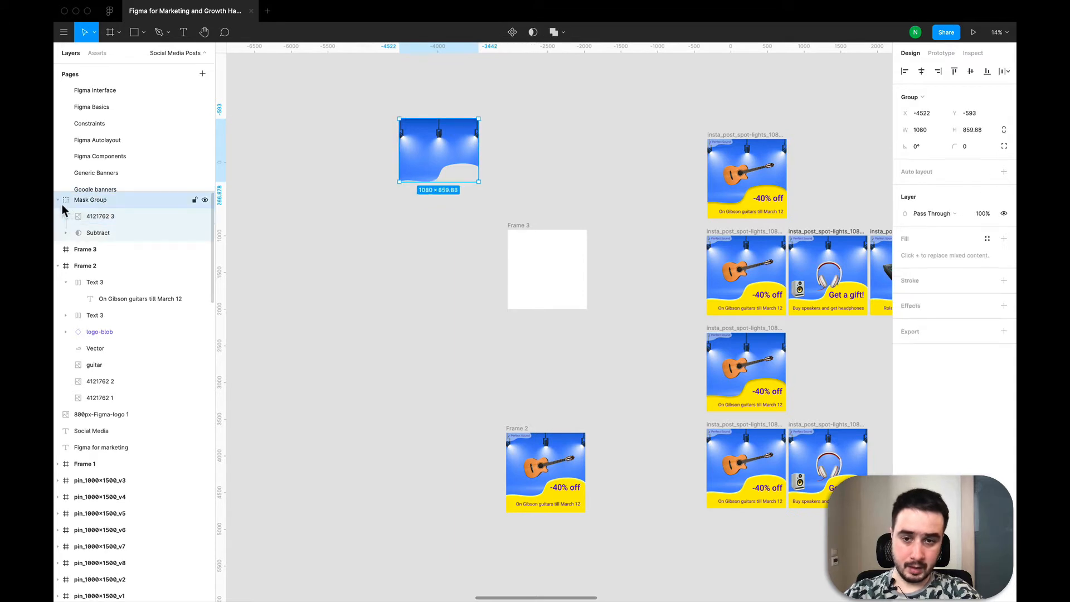
- Move the mask group into Frame 3 so it fills the frame's top
{"action": "left_click", "coordinate": [56, 199]}
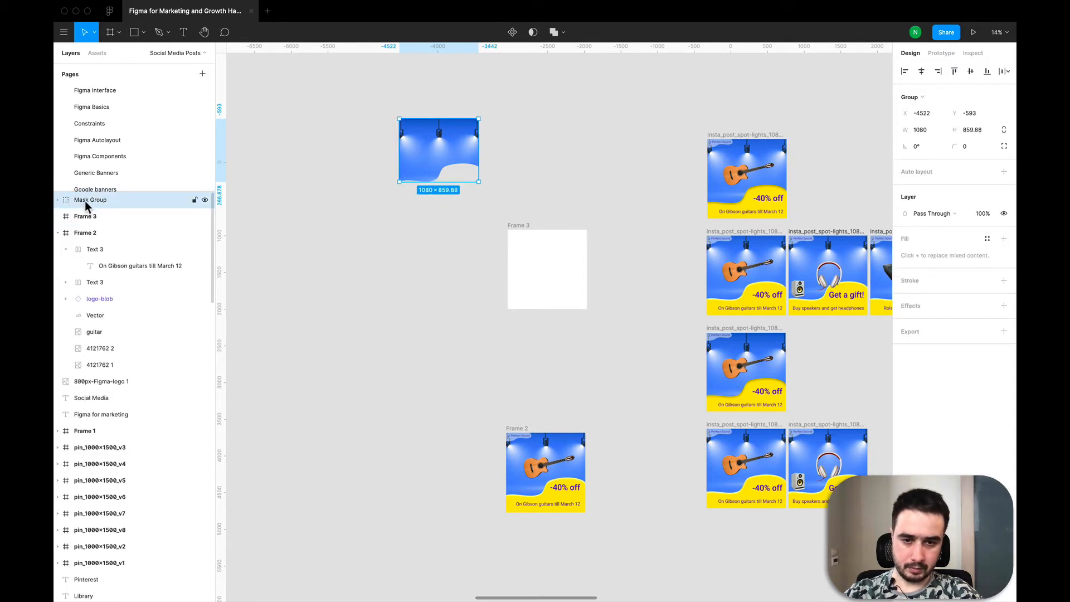
{"action": "left_click", "coordinate": [57, 199]}
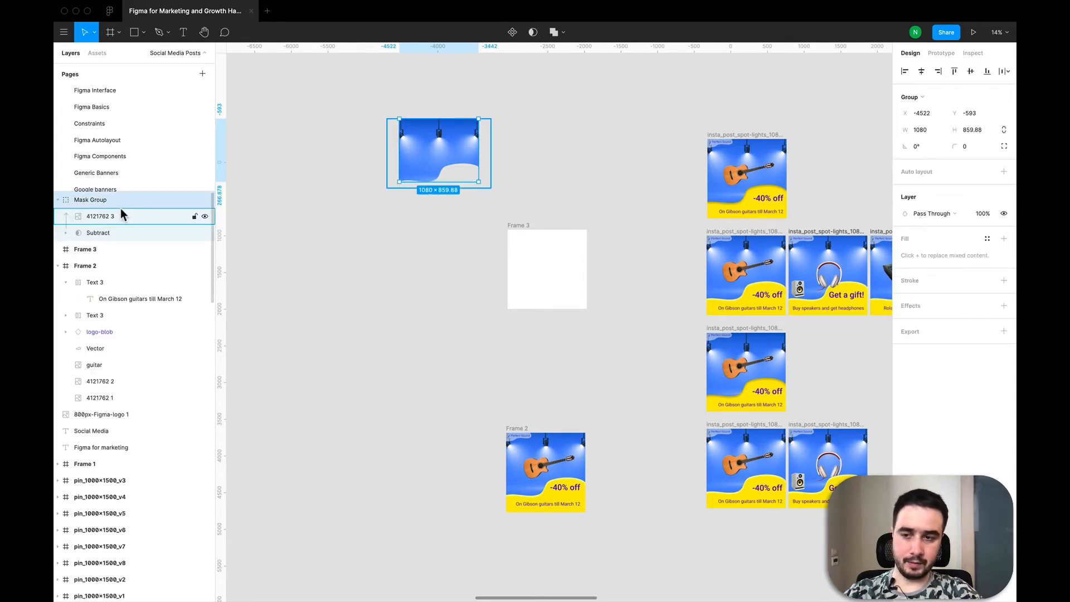
{"action": "left_click_drag", "start_coordinate": [429, 161], "coordinate": [543, 277]}
{"action": "left_click", "coordinate": [473, 201]}
{"action": "left_click", "coordinate": [536, 238]}
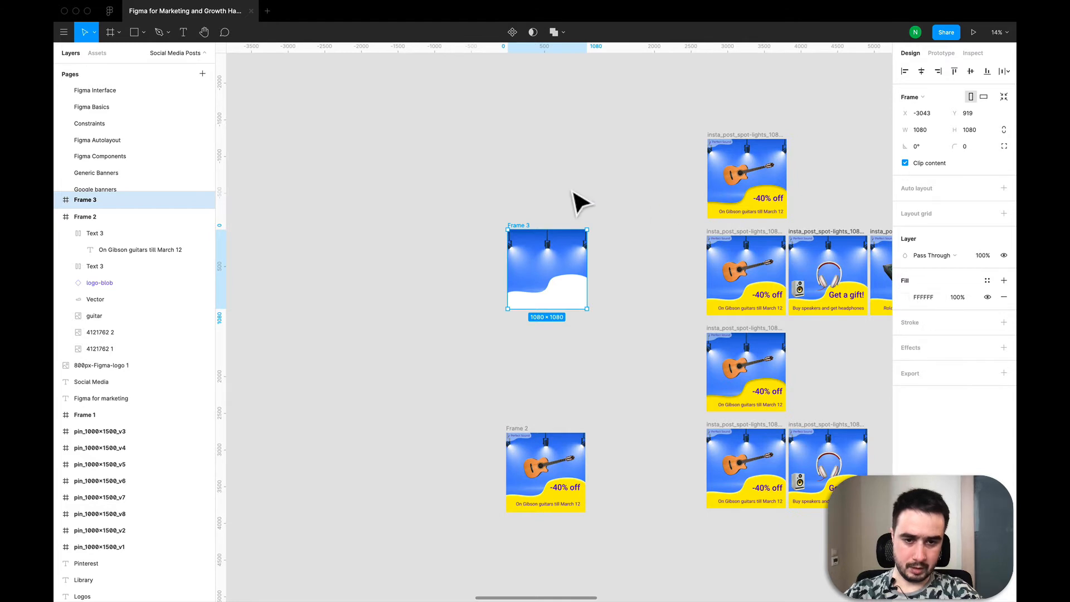
{"action": "left_click", "coordinate": [518, 208]}
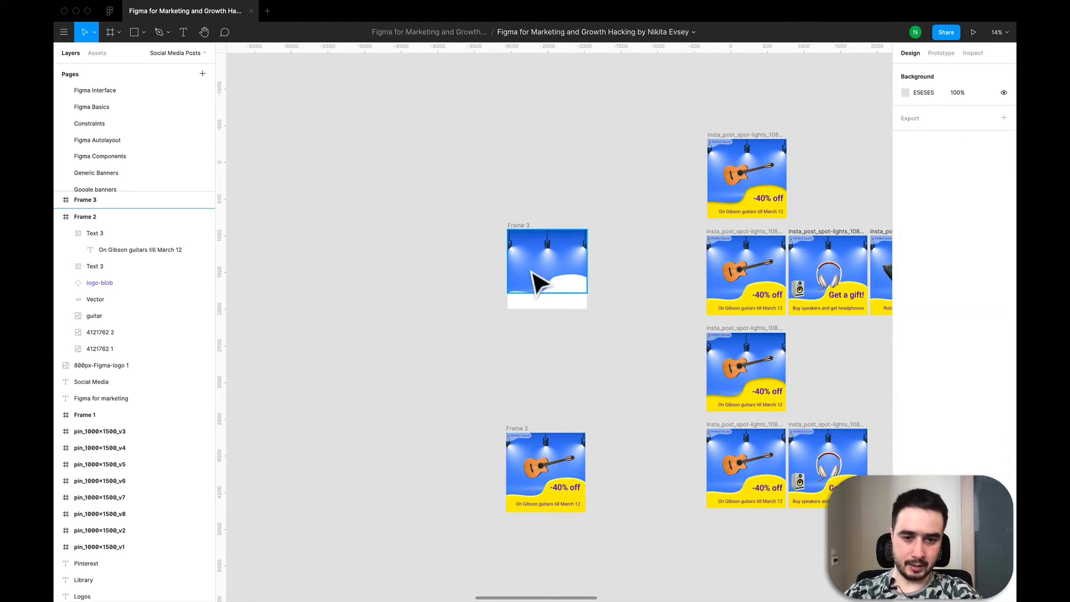
{"action": "left_click", "coordinate": [544, 239]}
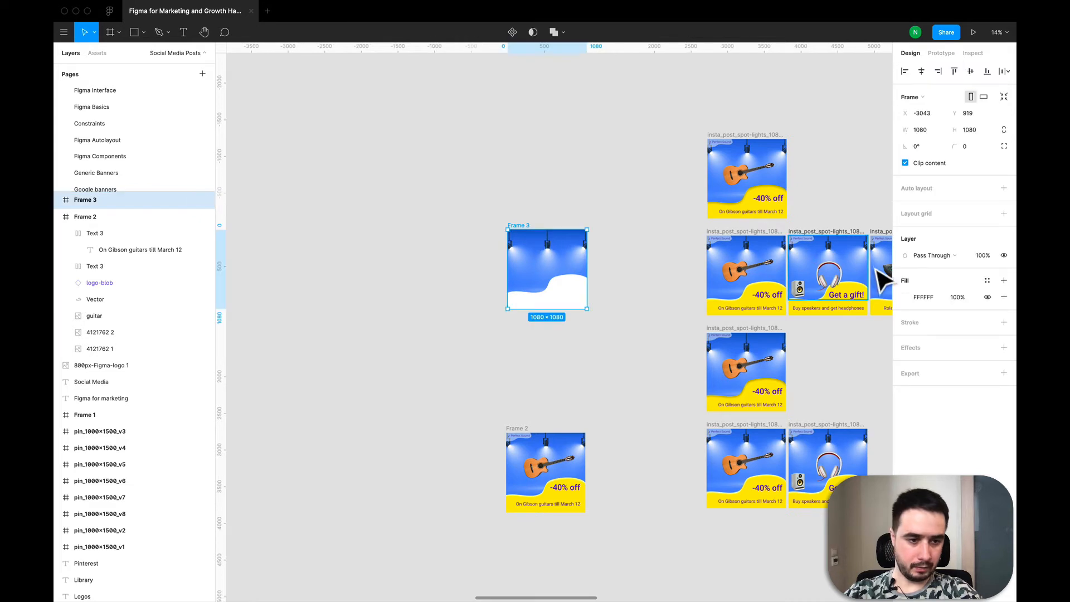
- Fill Frame 3 with the yellow FFE600 sampled from an existing guitar post
{"action": "left_click", "coordinate": [903, 298]}
{"action": "left_click", "coordinate": [783, 454]}
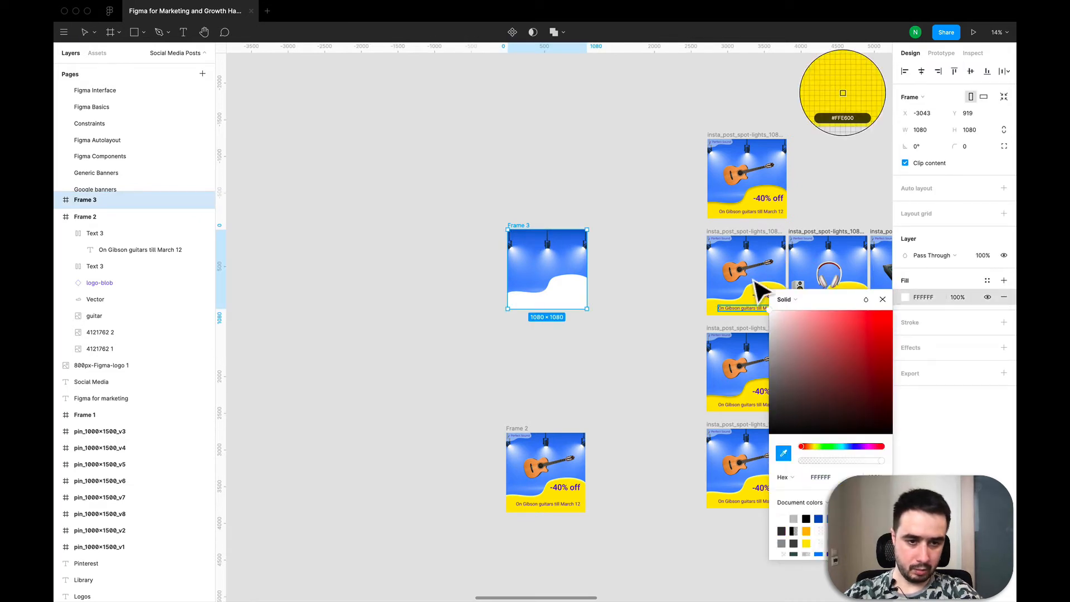
{"action": "left_click", "coordinate": [724, 215]}
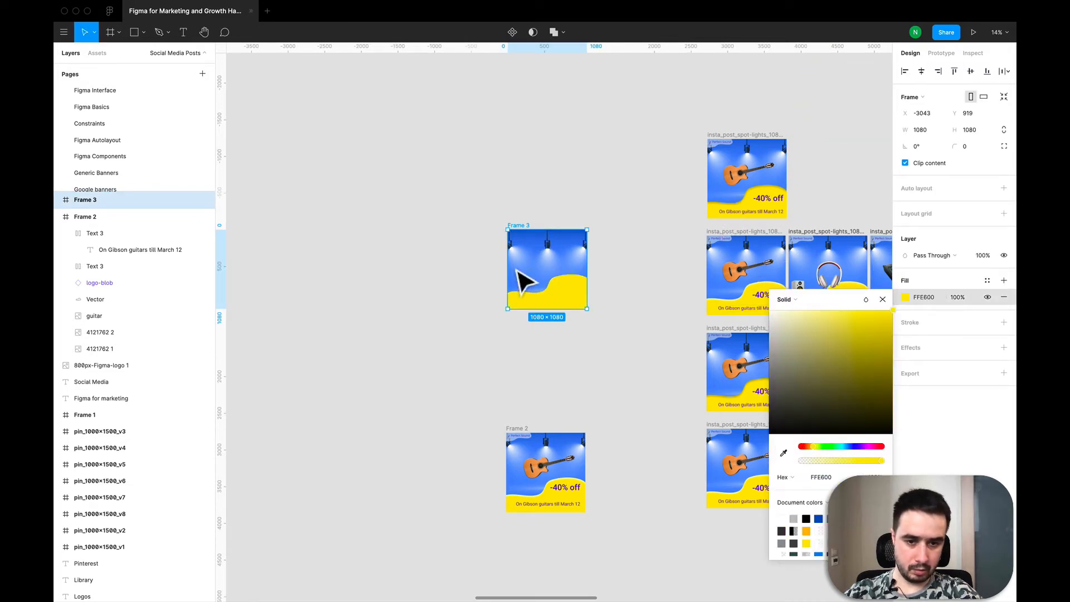
{"action": "left_click", "coordinate": [426, 283]}
- Add a drop shadow to the mask group and set its colour to white FFFFFF at 75% opacity
{"action": "scroll", "coordinate": [657, 281], "scroll_direction": "up", "scroll_amount": 3}
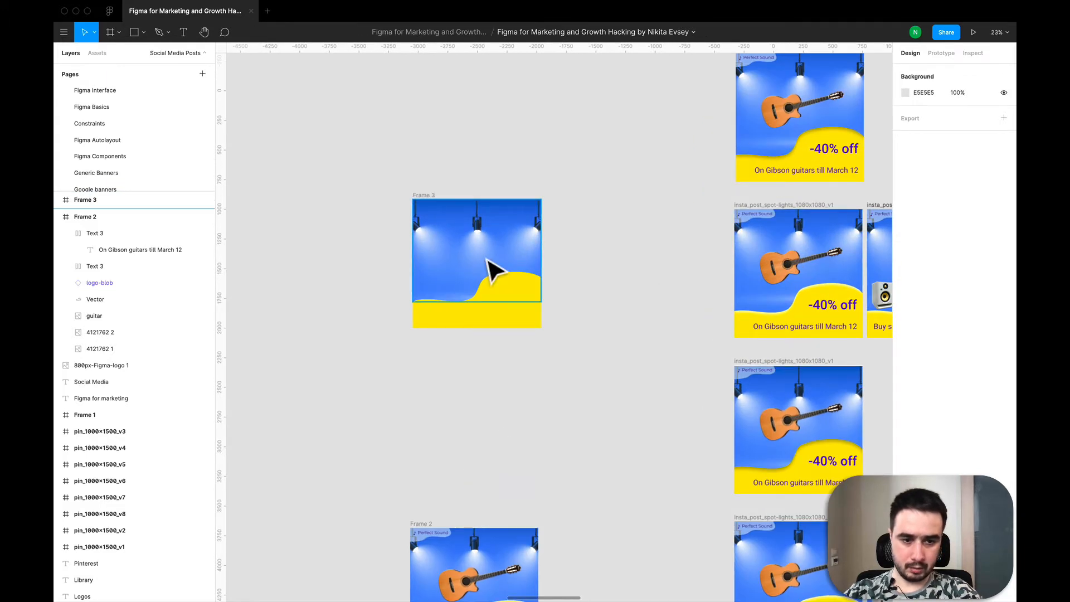
{"action": "scroll", "coordinate": [490, 274], "scroll_direction": "down", "scroll_amount": 3}
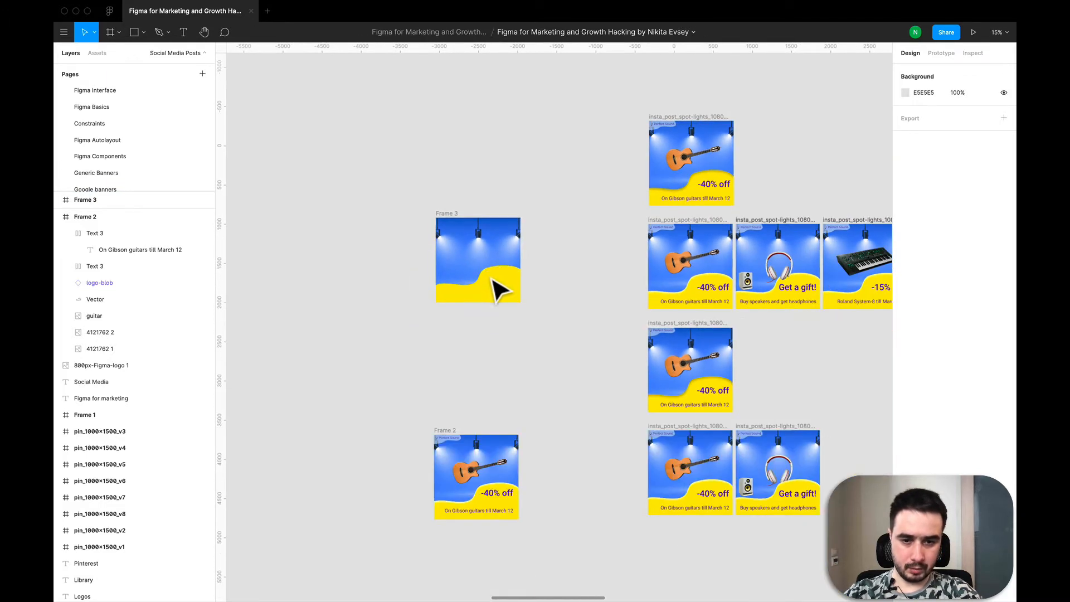
{"action": "left_click", "coordinate": [456, 271]}
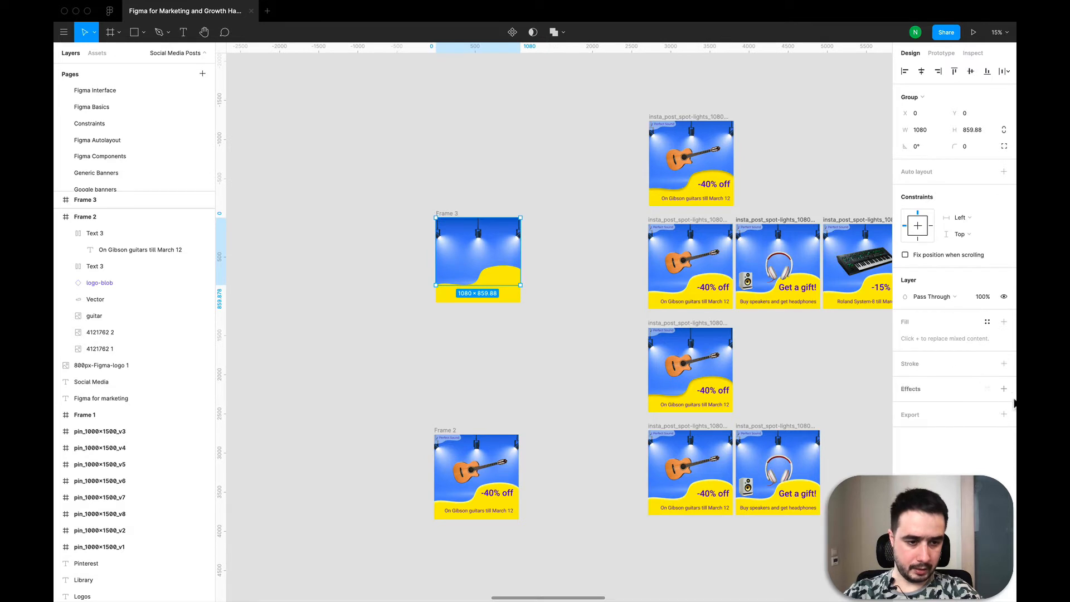
{"action": "left_click", "coordinate": [1004, 389]}
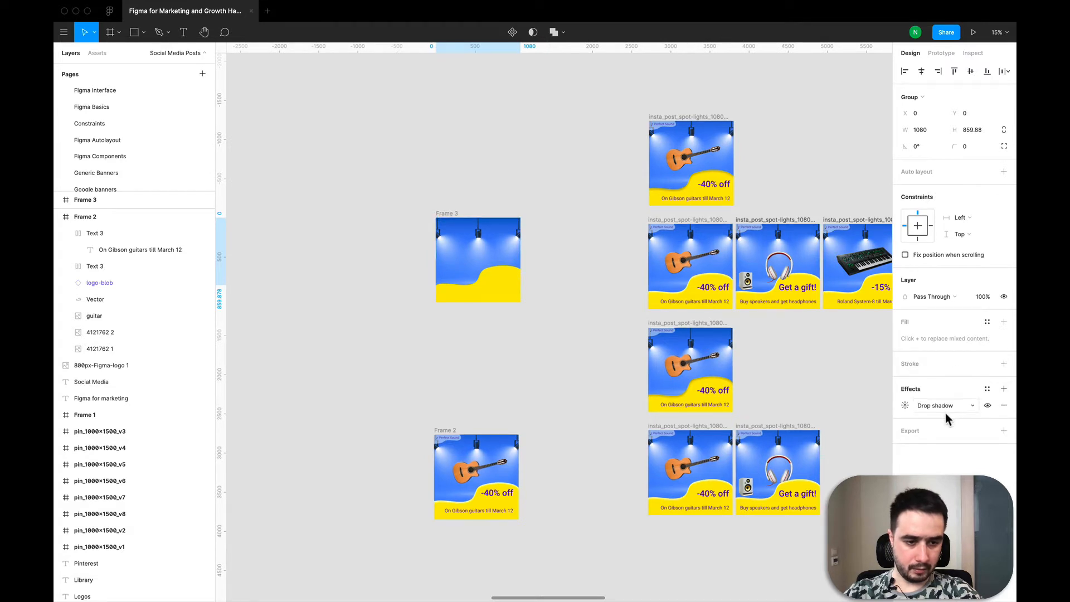
{"action": "left_click", "coordinate": [904, 406]}
{"action": "left_click", "coordinate": [781, 463]}
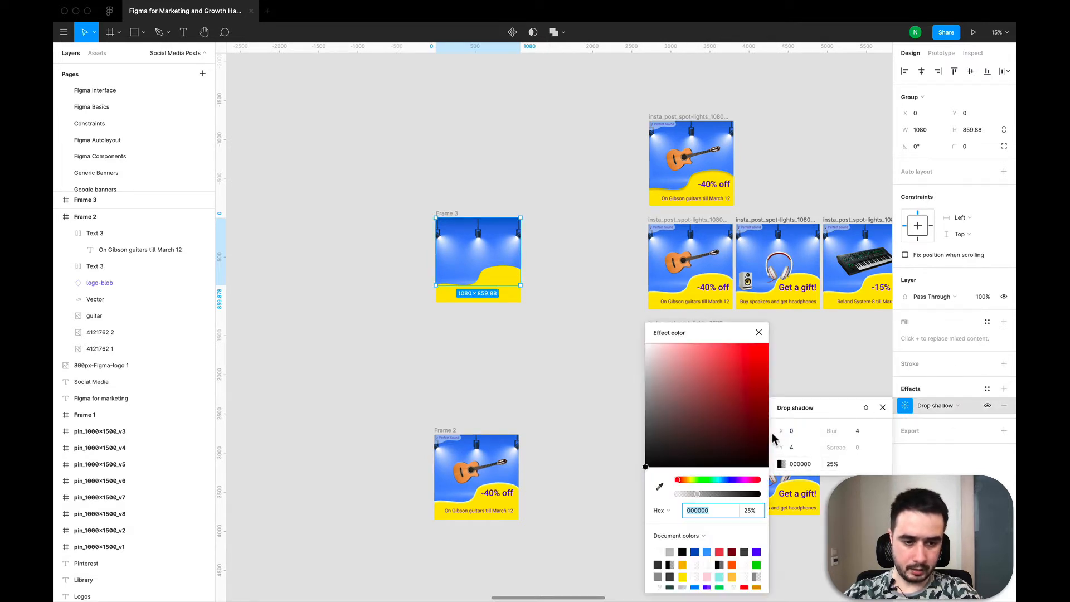
{"action": "left_click_drag", "start_coordinate": [707, 390], "coordinate": [641, 335]}
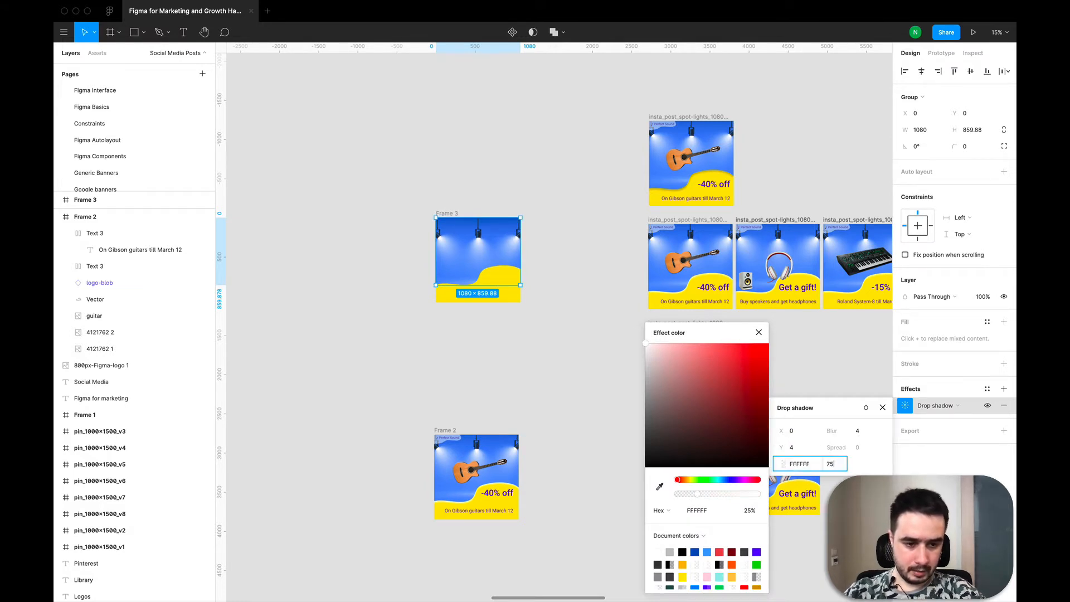
{"action": "left_click", "coordinate": [475, 335]}
- Set the mask group's drop shadow blur to 20 and its Y offset to 20
{"action": "scroll", "coordinate": [482, 283], "scroll_direction": "up", "scroll_amount": 3}
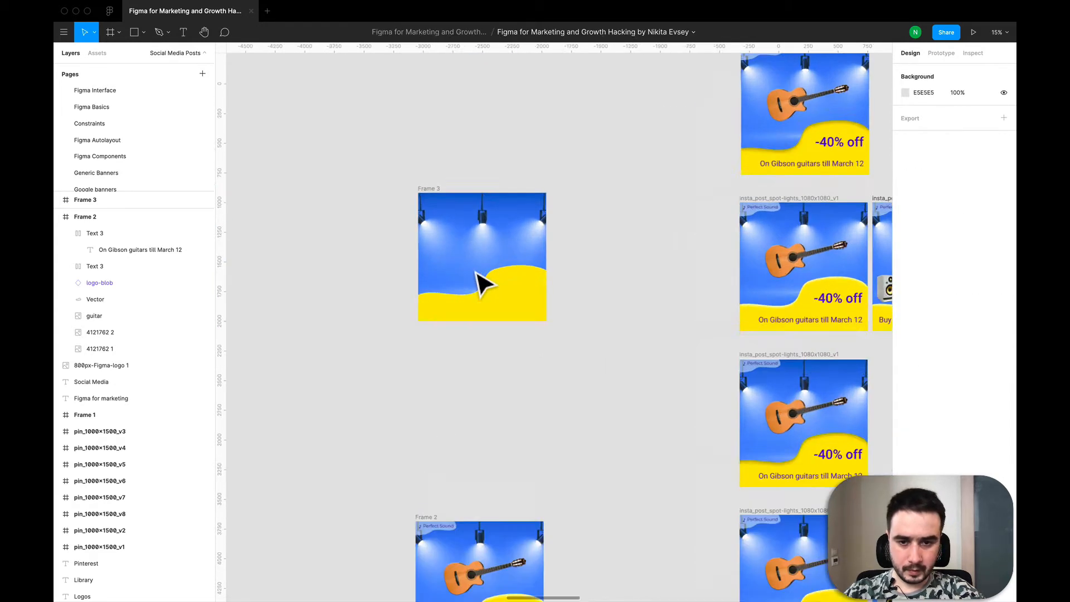
{"action": "scroll", "coordinate": [481, 283], "scroll_direction": "up", "scroll_amount": 5}
{"action": "scroll", "coordinate": [481, 283], "scroll_direction": "down", "scroll_amount": 3}
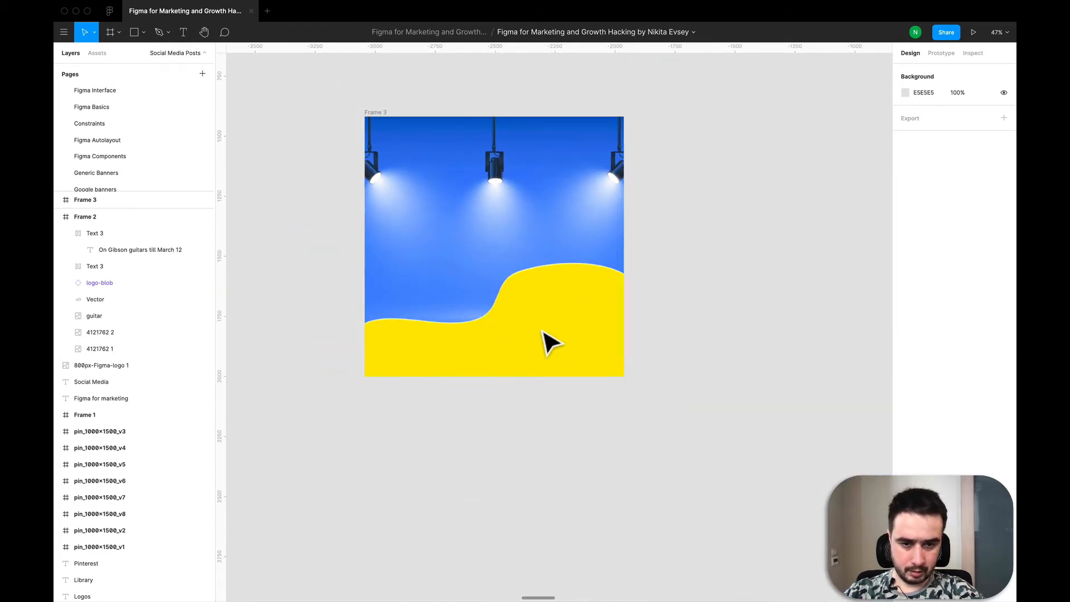
{"action": "left_click", "coordinate": [492, 248]}
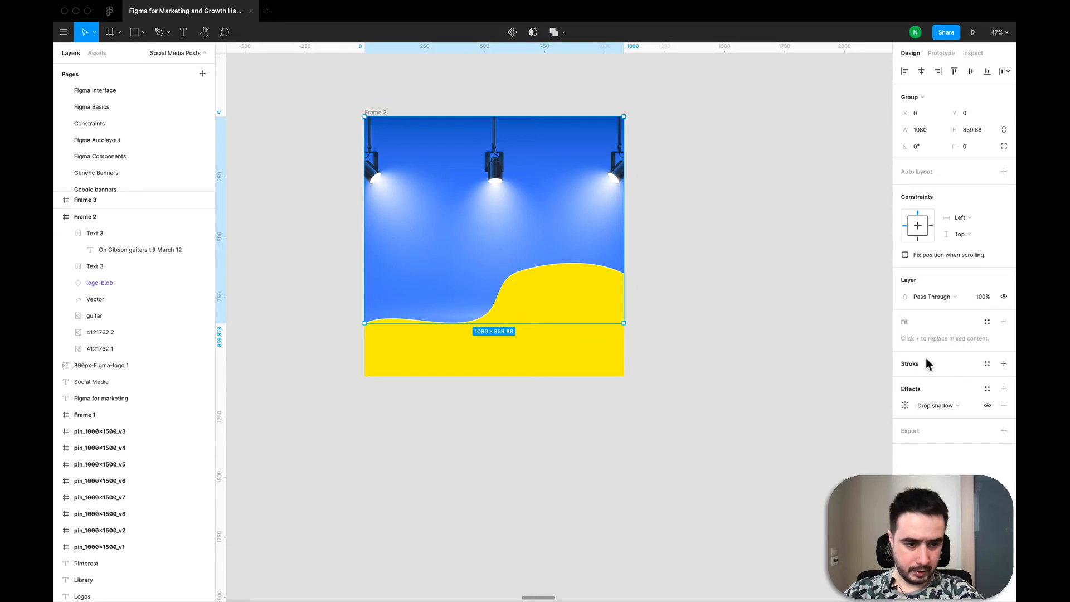
{"action": "left_click", "coordinate": [906, 406]}
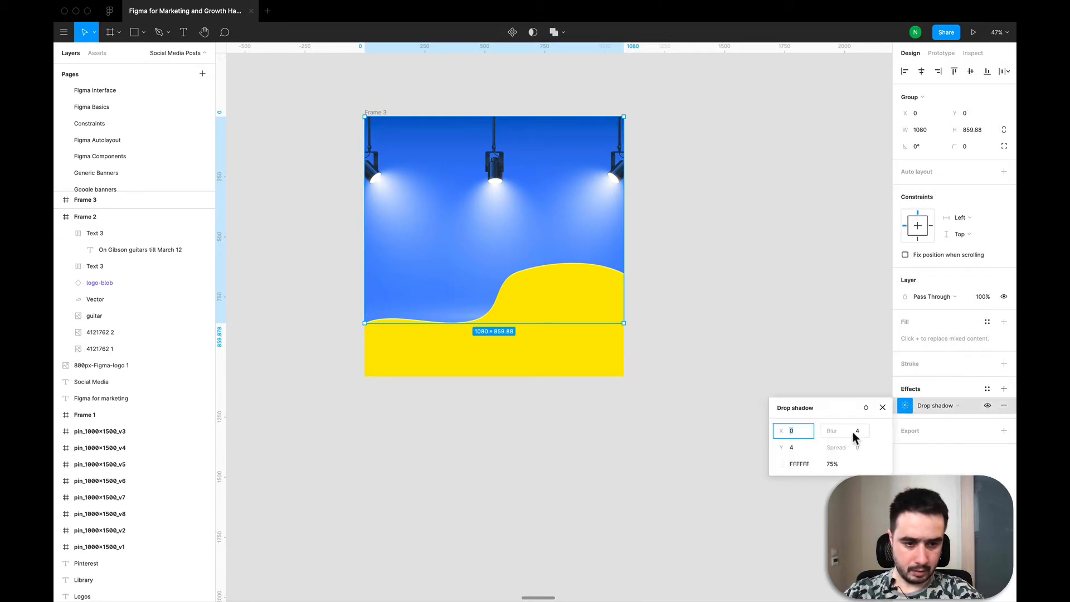
{"action": "key", "text": "Tab"}
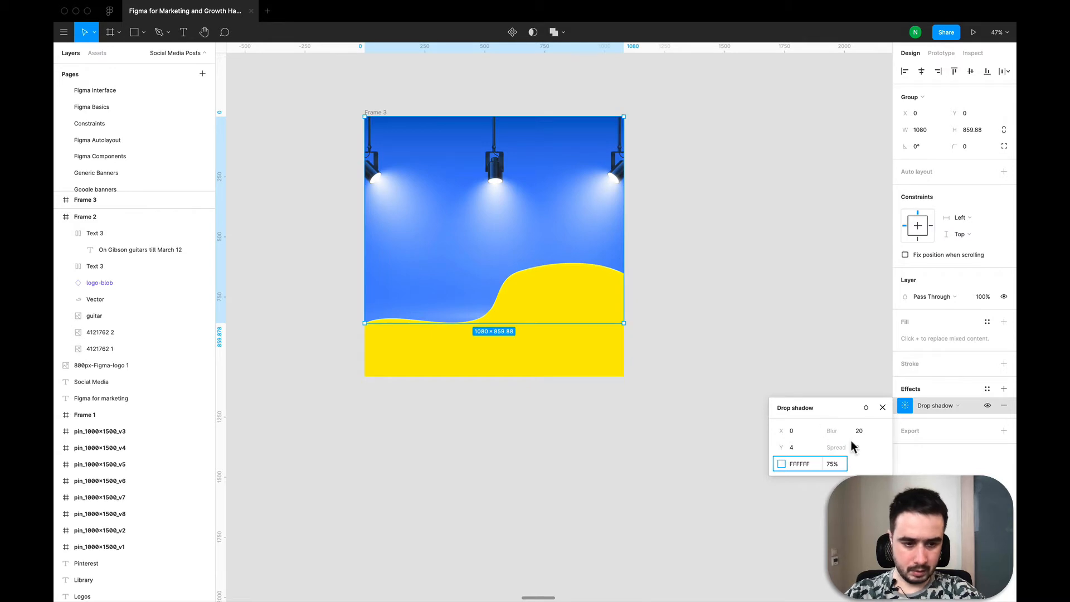
{"action": "type", "text": "20"}
{"action": "key", "text": "Return"}
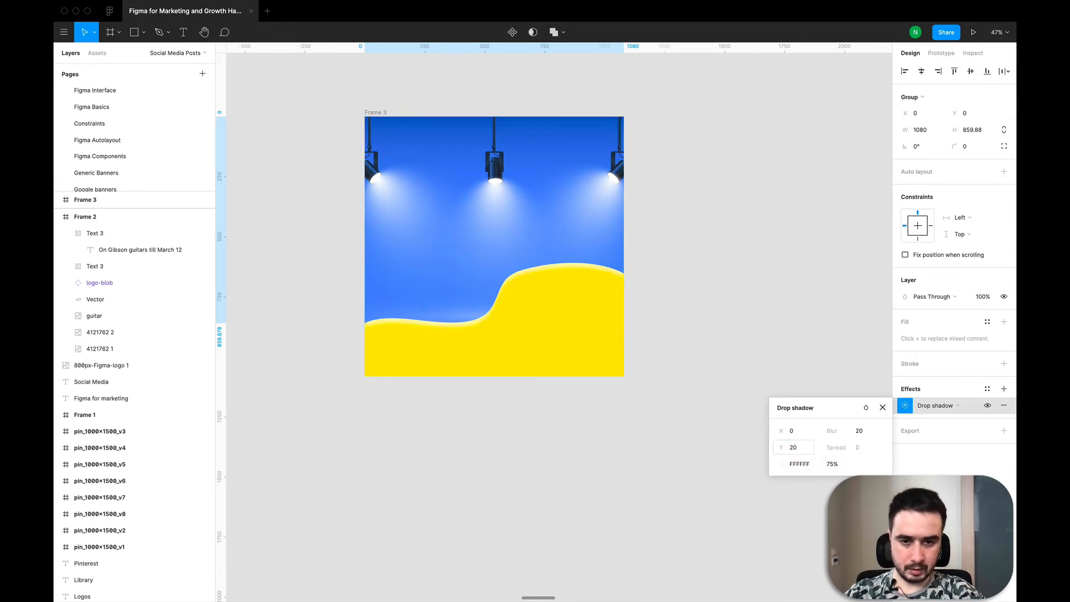
{"action": "left_click", "coordinate": [530, 505]}
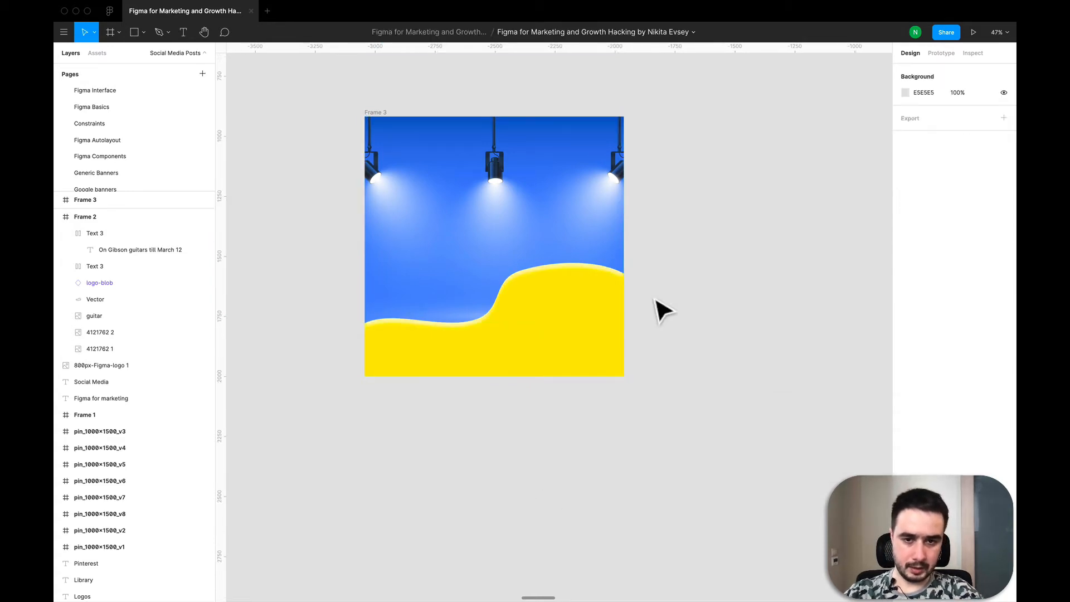
- Copy the headphones image from the gift post and paste it into Frame 3
{"action": "scroll", "coordinate": [651, 295], "scroll_direction": "down", "scroll_amount": 5}
{"action": "scroll", "coordinate": [664, 307], "scroll_direction": "down", "scroll_amount": 2}
{"action": "scroll", "coordinate": [675, 307], "scroll_direction": "up", "scroll_amount": 6}
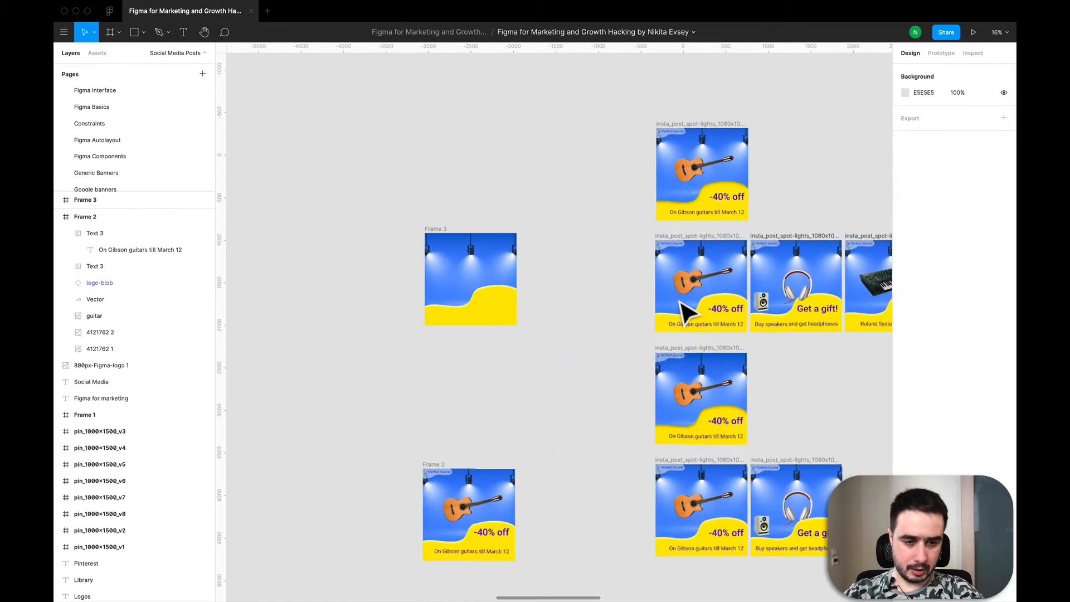
{"action": "left_click", "coordinate": [796, 295], "text": "super"}
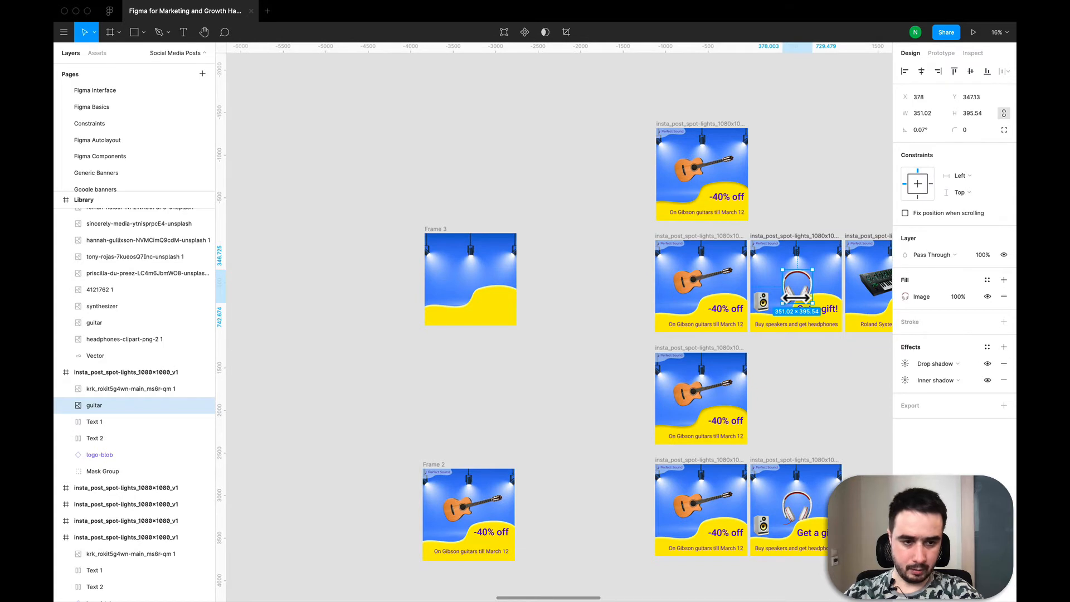
{"action": "left_click", "coordinate": [477, 279]}
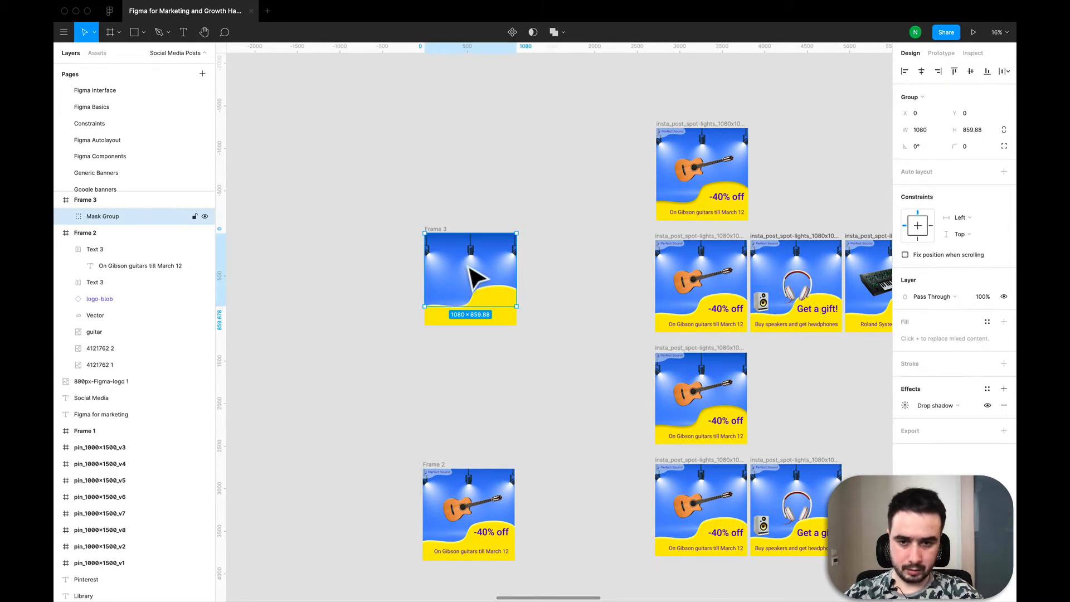
{"action": "key", "text": "Escape"}
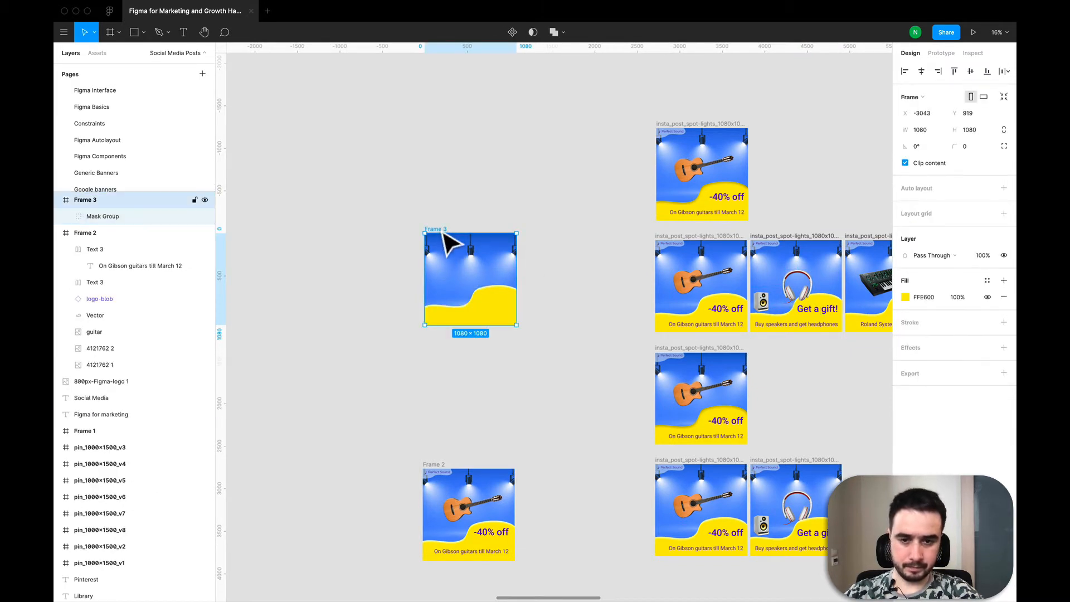
{"action": "key", "text": "super+v"}
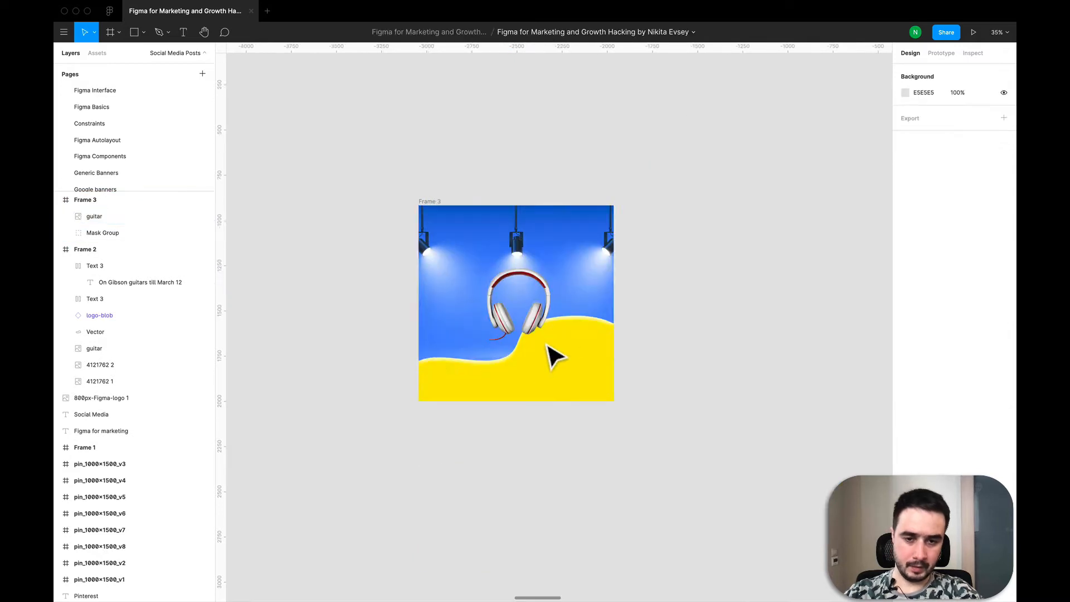
- Try moving the mask group above the pasted headphones image in Frame 3's layer order
{"action": "left_click", "coordinate": [507, 301]}
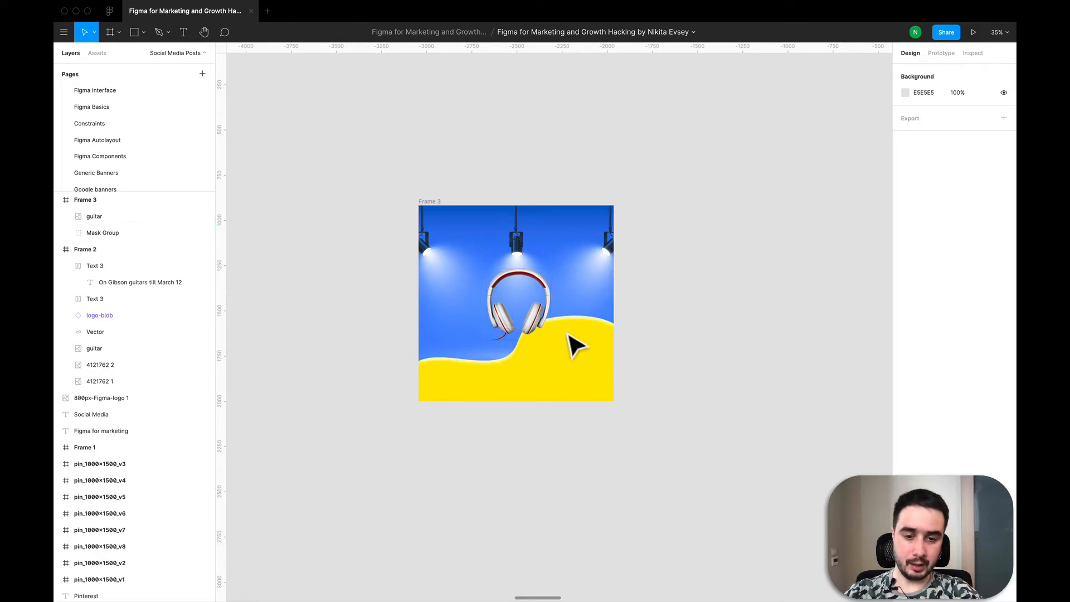
{"action": "left_click", "coordinate": [610, 352]}
{"action": "left_click", "coordinate": [555, 393]}
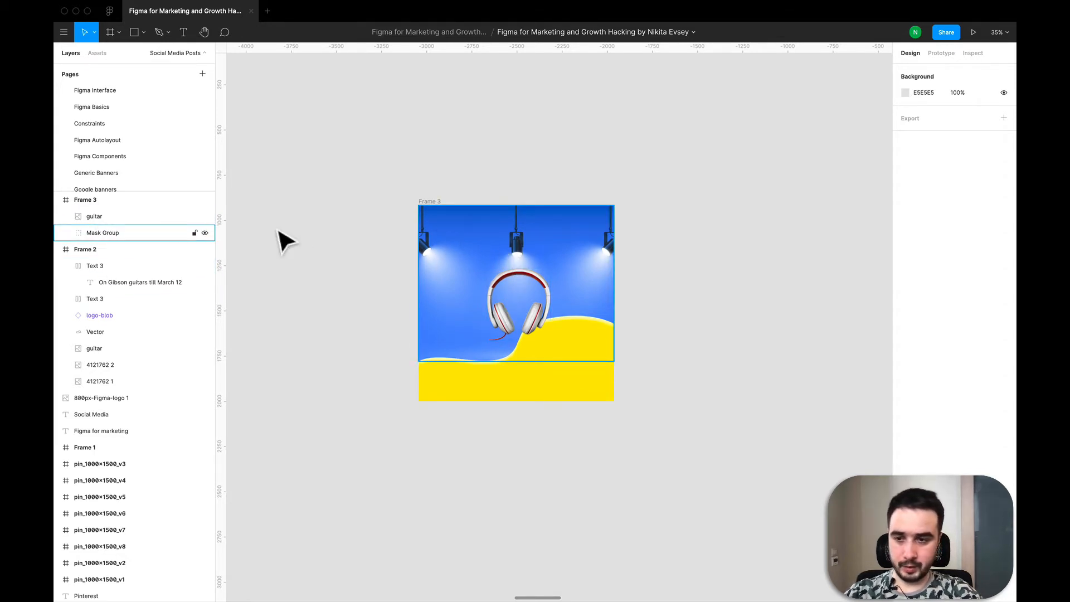
{"action": "left_click", "coordinate": [107, 233]}
{"action": "left_click_drag", "start_coordinate": [104, 232], "coordinate": [103, 210]}
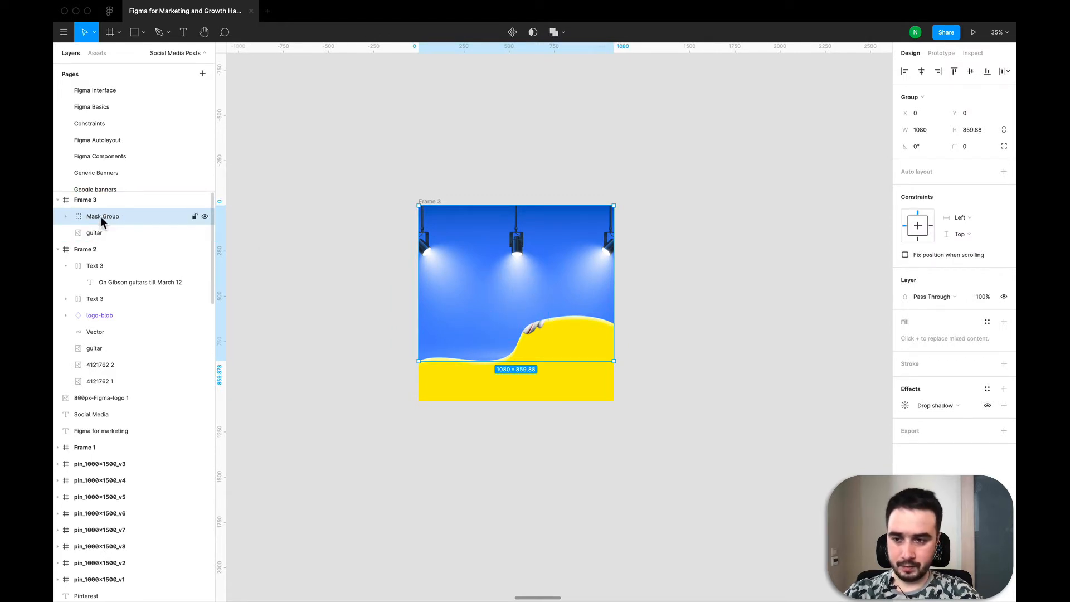
{"action": "left_click_drag", "start_coordinate": [100, 216], "coordinate": [100, 236]}
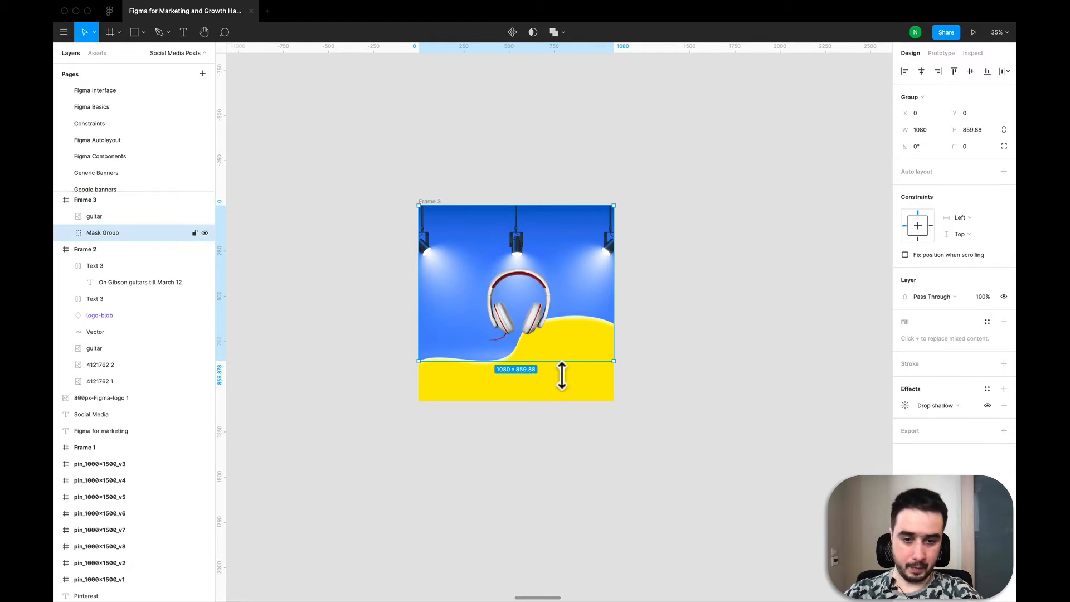
{"action": "left_click", "coordinate": [773, 283]}
- Browse the canvas to examine the regular Gibson and Roland System-8 Instagram posts
{"action": "scroll", "coordinate": [427, 287], "scroll_direction": "down", "scroll_amount": 3}
{"action": "scroll", "coordinate": [437, 301], "scroll_direction": "down", "scroll_amount": 5}
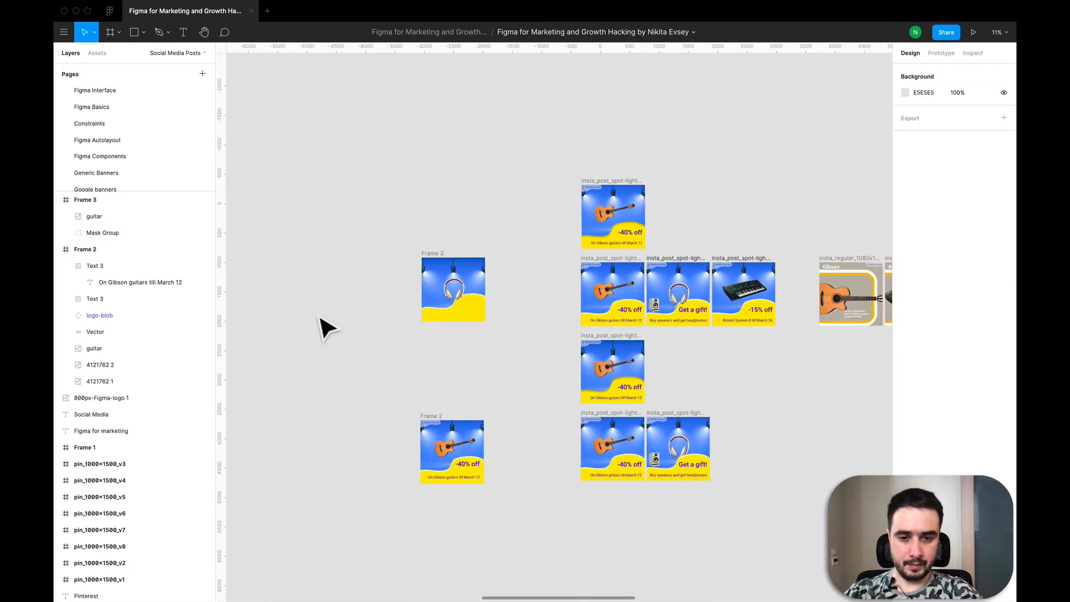
{"action": "scroll", "coordinate": [557, 307], "scroll_direction": "up", "scroll_amount": 2}
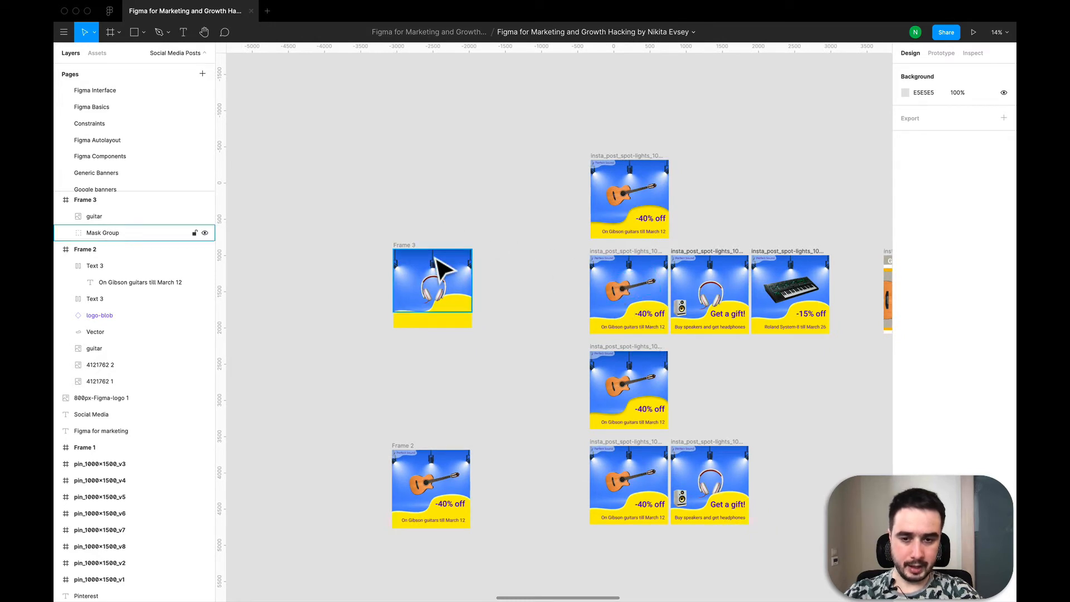
{"action": "scroll", "coordinate": [524, 303], "scroll_direction": "down", "scroll_amount": 3}
{"action": "scroll", "coordinate": [524, 303], "scroll_direction": "right", "scroll_amount": 3}
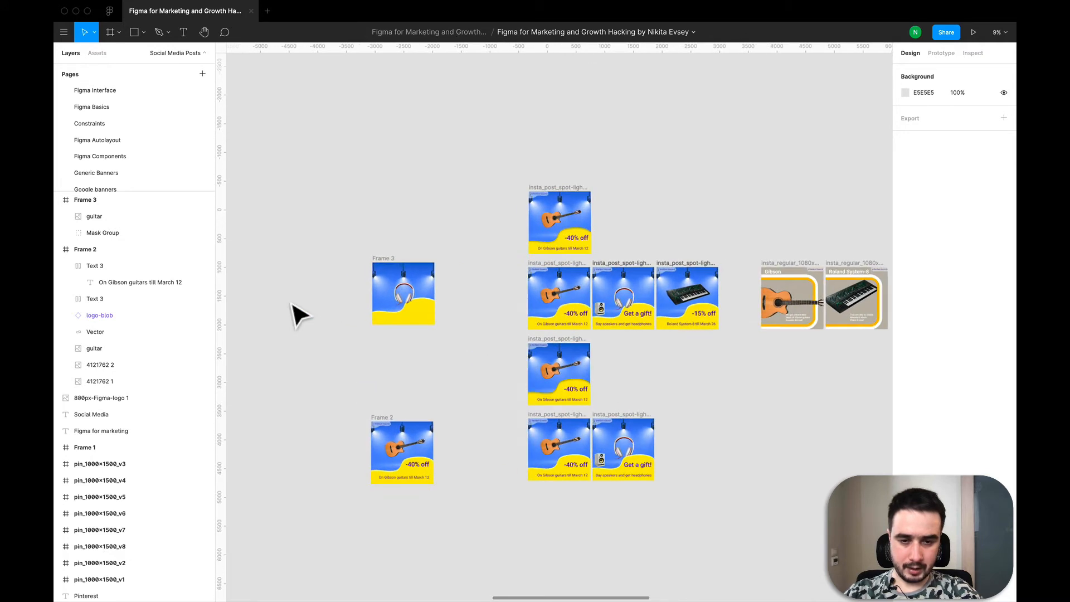
{"action": "scroll", "coordinate": [294, 312], "scroll_direction": "up", "scroll_amount": 1}
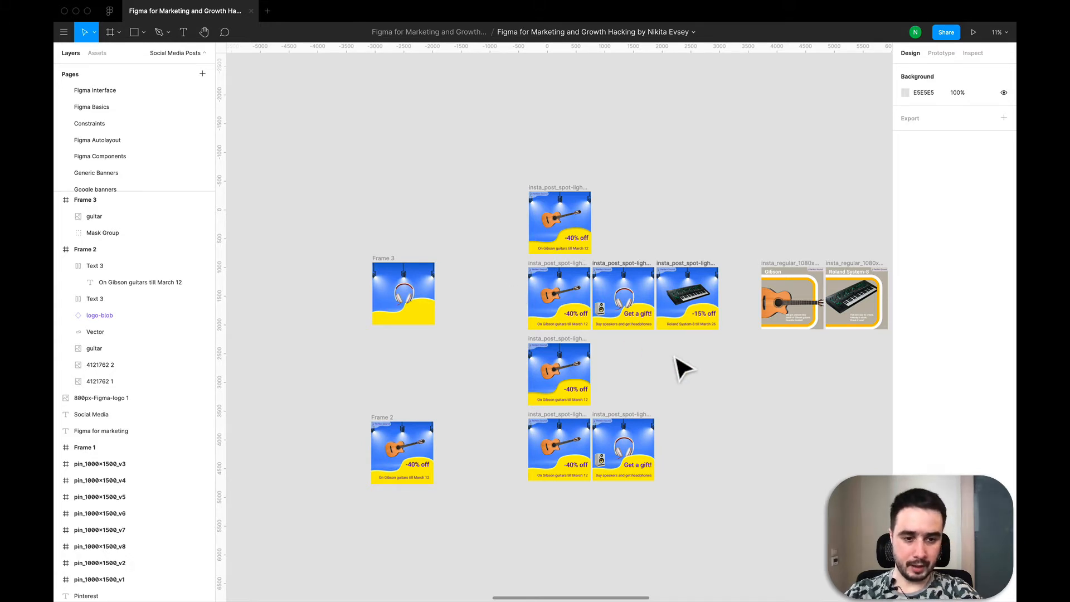
{"action": "scroll", "coordinate": [682, 367], "scroll_direction": "down", "scroll_amount": 5}
{"action": "scroll", "coordinate": [530, 442], "scroll_direction": "up", "scroll_amount": 3}
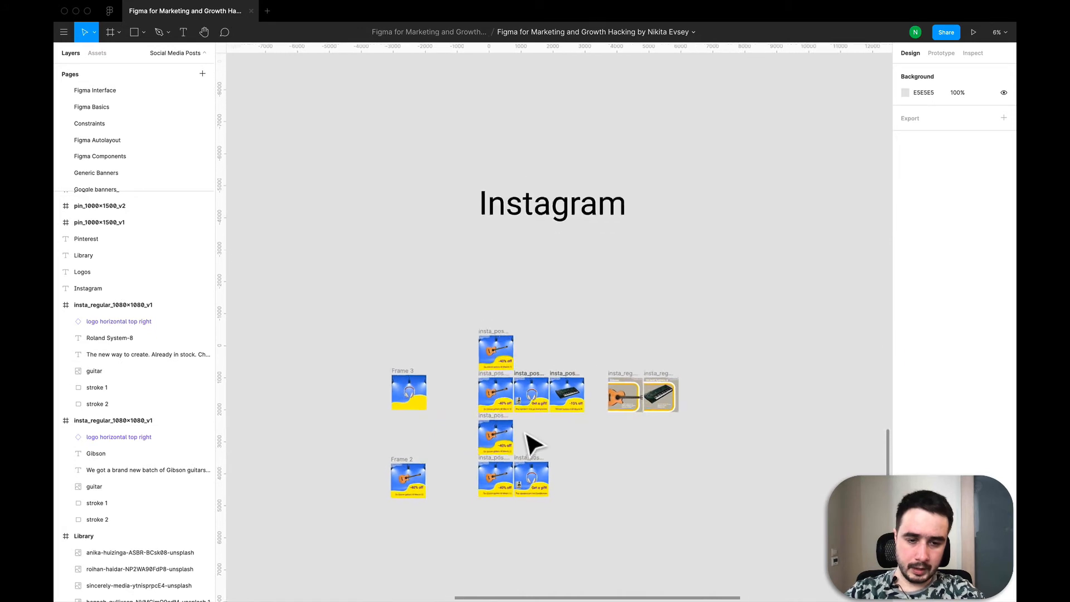
{"action": "scroll", "coordinate": [530, 442], "scroll_direction": "up", "scroll_amount": 5}
{"action": "scroll", "coordinate": [649, 387], "scroll_direction": "right", "scroll_amount": 3}
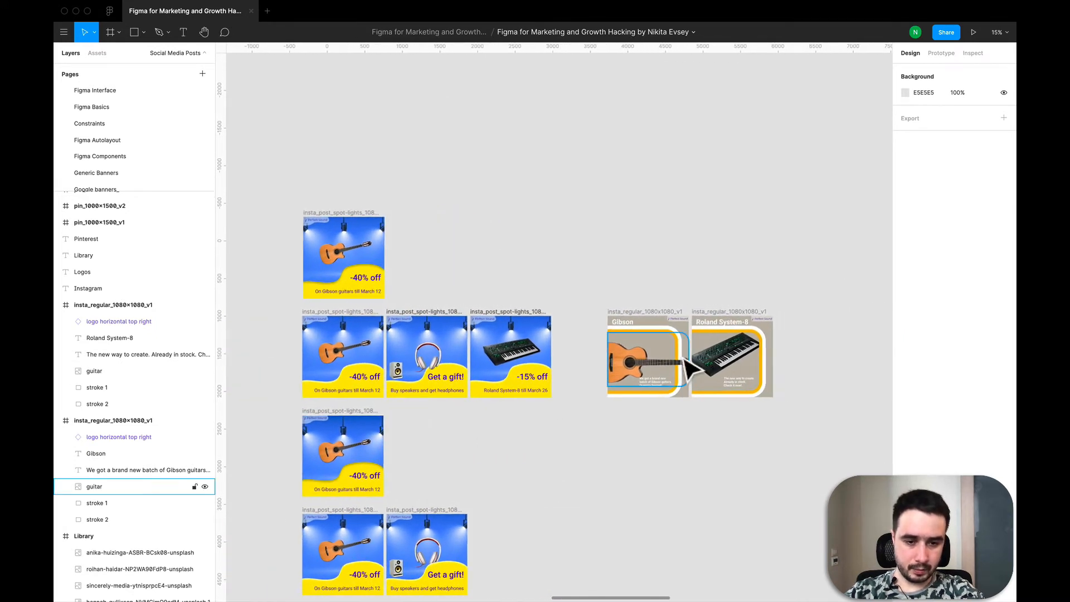
{"action": "scroll", "coordinate": [683, 358], "scroll_direction": "up", "scroll_amount": 4}
{"action": "scroll", "coordinate": [505, 337], "scroll_direction": "down", "scroll_amount": 3}
{"action": "scroll", "coordinate": [505, 336], "scroll_direction": "right", "scroll_amount": 2}
{"action": "scroll", "coordinate": [533, 314], "scroll_direction": "up", "scroll_amount": 3}
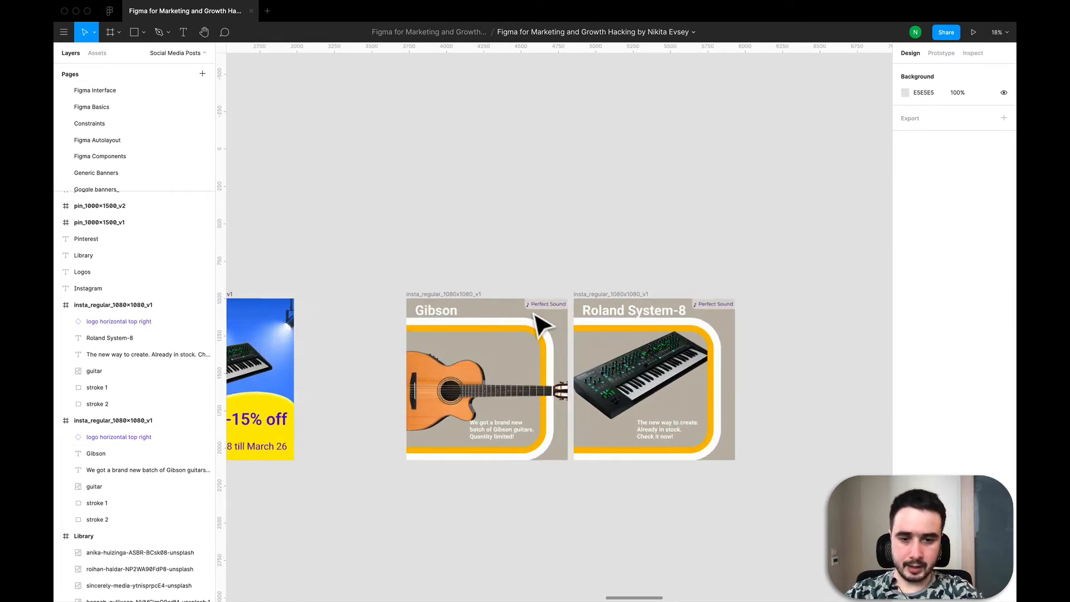
{"action": "scroll", "coordinate": [543, 326], "scroll_direction": "down", "scroll_amount": 2}
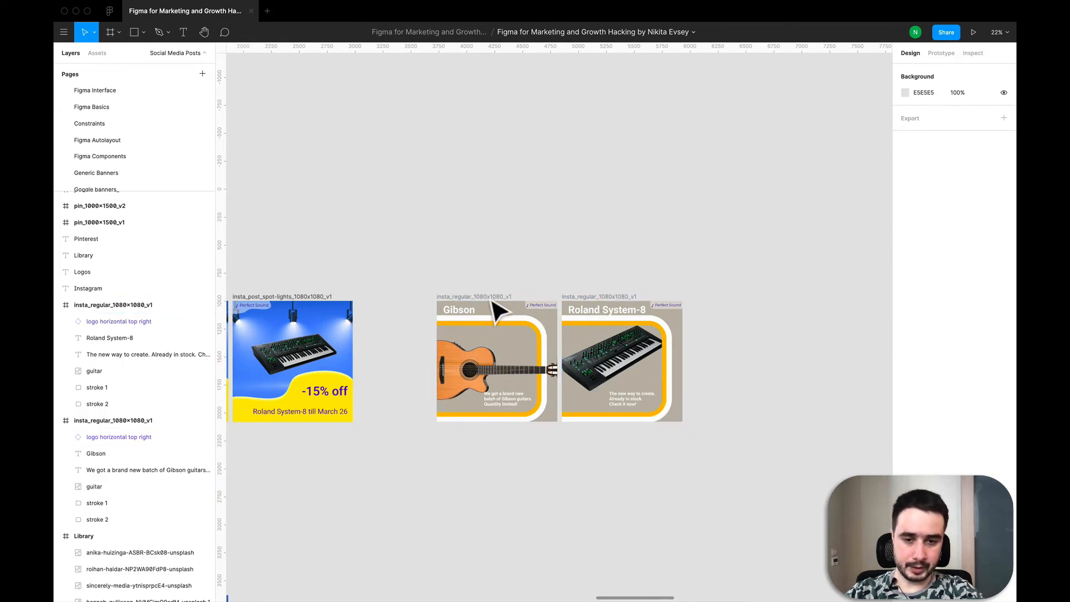
- Select the two insta_regular_1080x1080_v1 post frames to inspect them
{"action": "left_click_drag", "start_coordinate": [418, 234], "coordinate": [700, 471]}
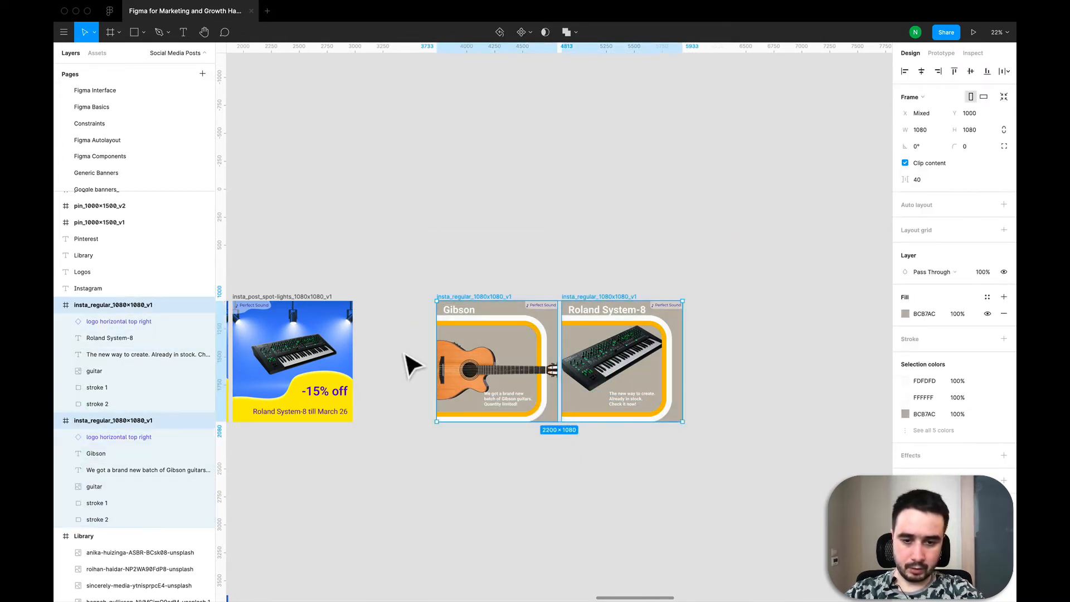
{"action": "scroll", "coordinate": [406, 363], "scroll_direction": "up", "scroll_amount": 3}
{"action": "scroll", "coordinate": [404, 350], "scroll_direction": "down", "scroll_amount": 1}
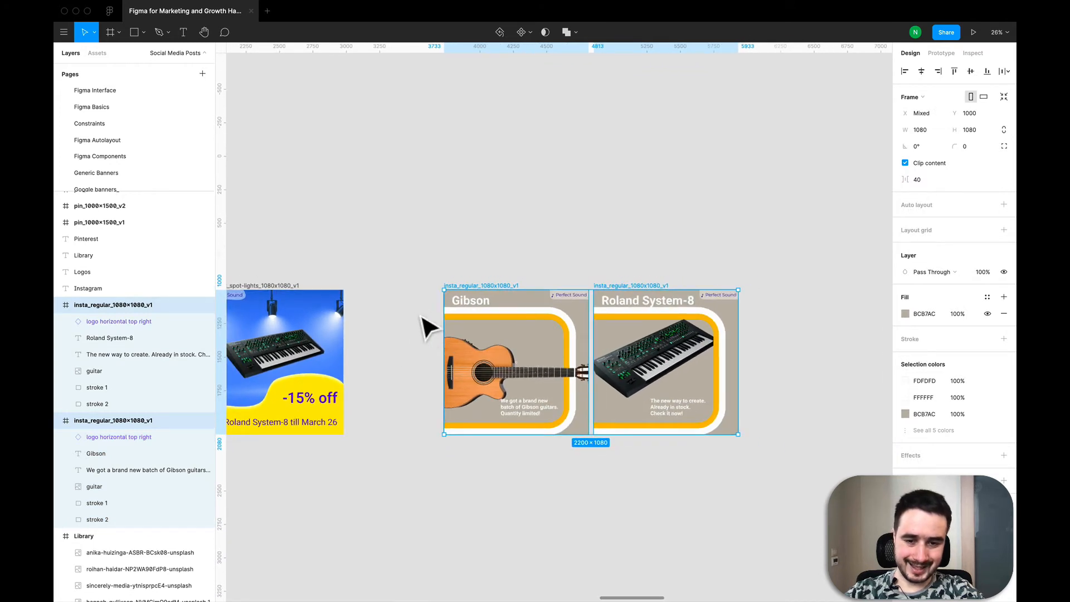
{"action": "scroll", "coordinate": [422, 315], "scroll_direction": "down", "scroll_amount": 2}
{"action": "left_click", "coordinate": [460, 242]}
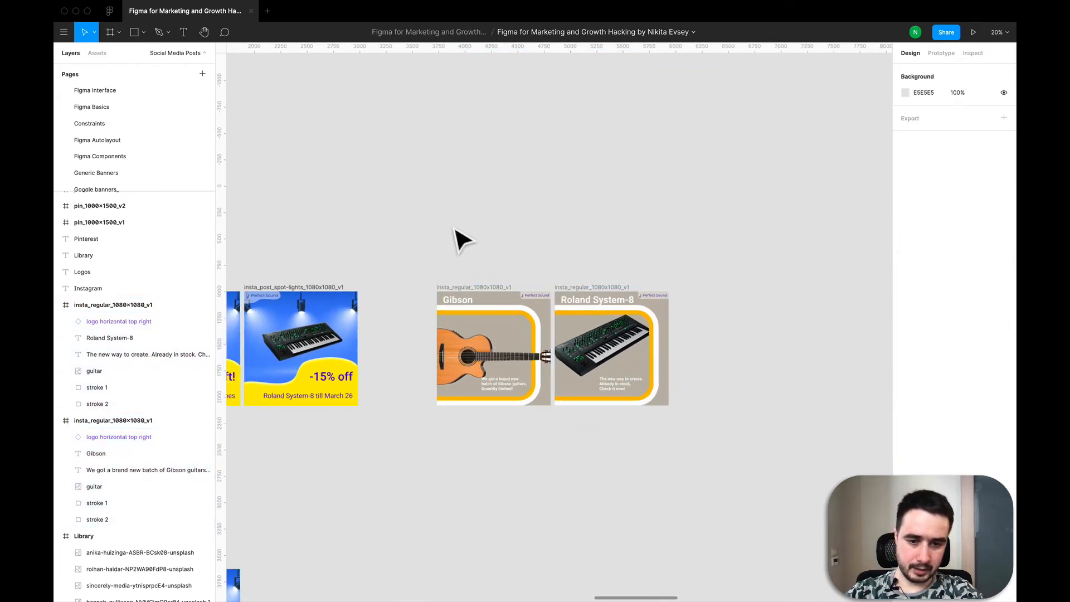
- Inspect the Roland System-8 post's frame and its stroke 1 and stroke 2 layers
{"action": "left_click", "coordinate": [603, 304]}
{"action": "scroll", "coordinate": [675, 366], "scroll_direction": "up", "scroll_amount": 5}
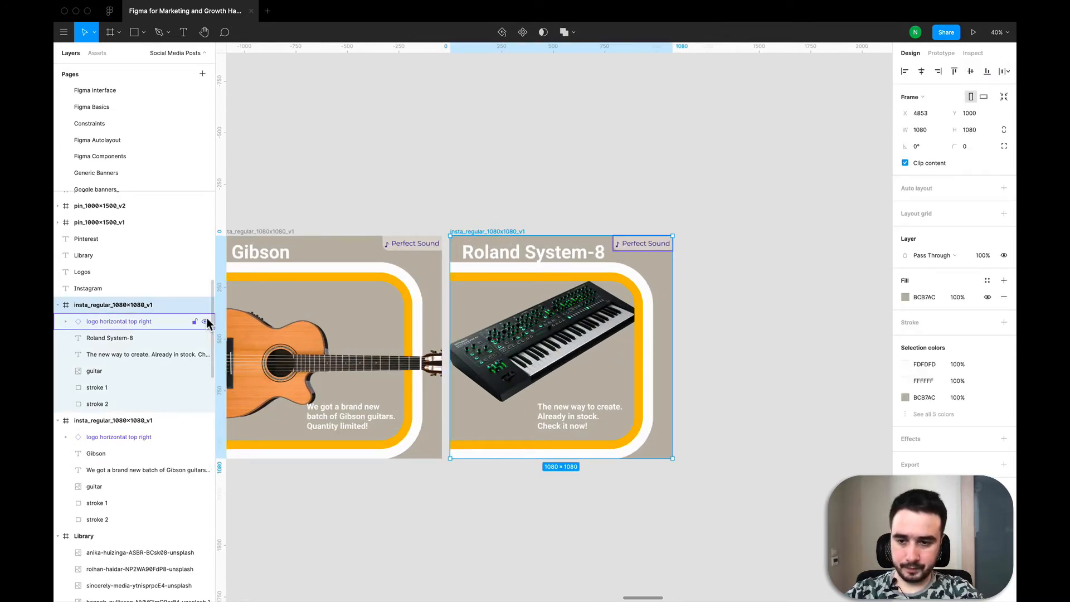
{"action": "left_click", "coordinate": [114, 384]}
{"action": "left_click", "coordinate": [113, 399]}
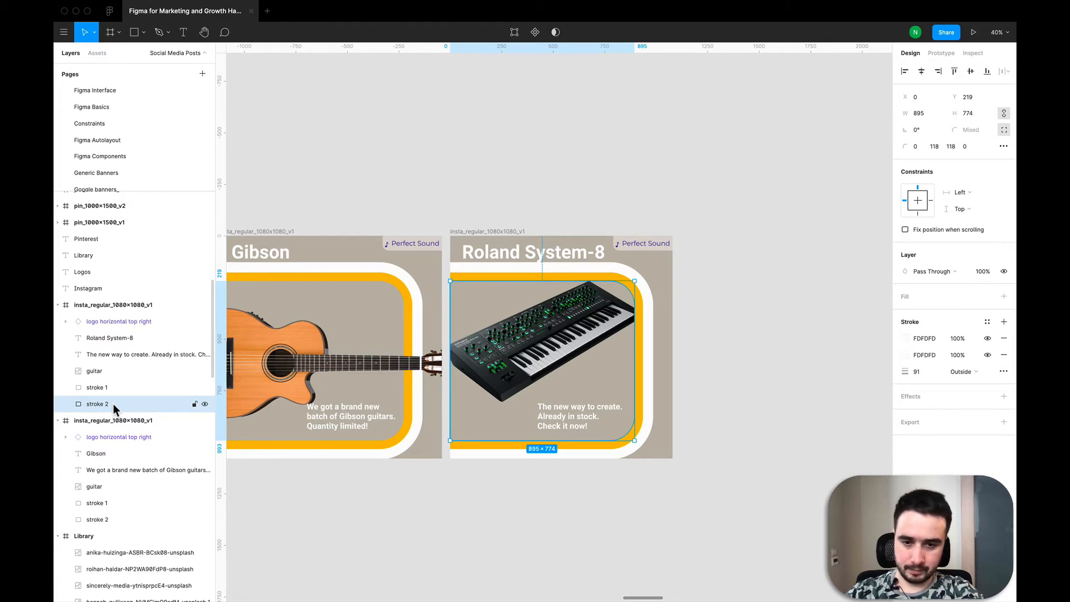
- Create a new 1080 × 1080 frame and align it directly beneath the Roland System-8 post
{"action": "left_click", "coordinate": [358, 194]}
{"action": "scroll", "coordinate": [359, 194], "scroll_direction": "down", "scroll_amount": 3}
{"action": "scroll", "coordinate": [374, 231], "scroll_direction": "down", "scroll_amount": 2}
{"action": "key", "text": "f"}
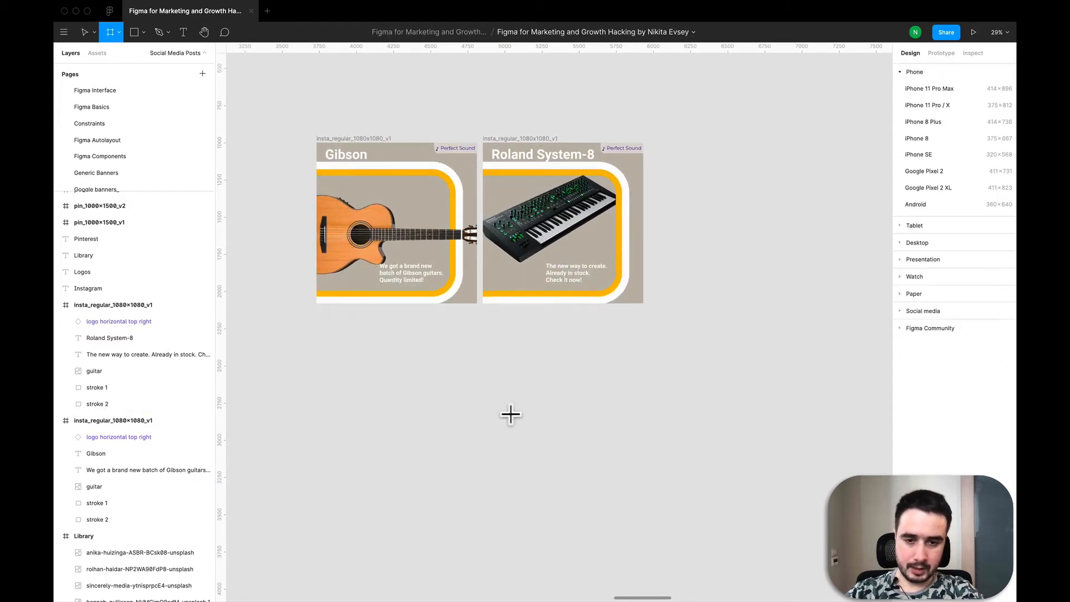
{"action": "left_click", "coordinate": [493, 341]}
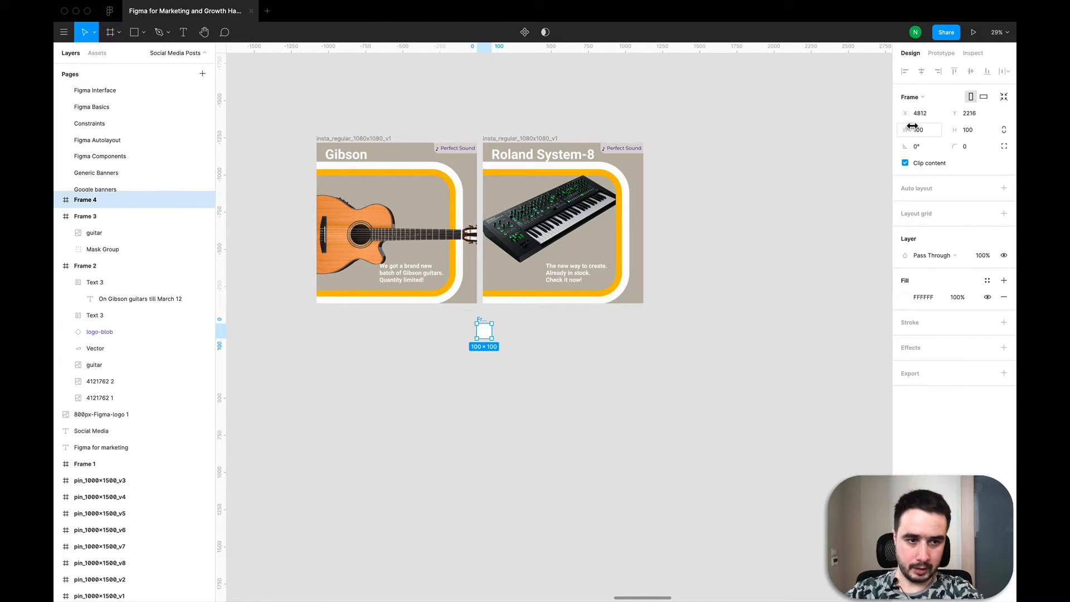
{"action": "type", "text": "1080"}
{"action": "key", "text": "Tab"}
{"action": "type", "text": "10"}
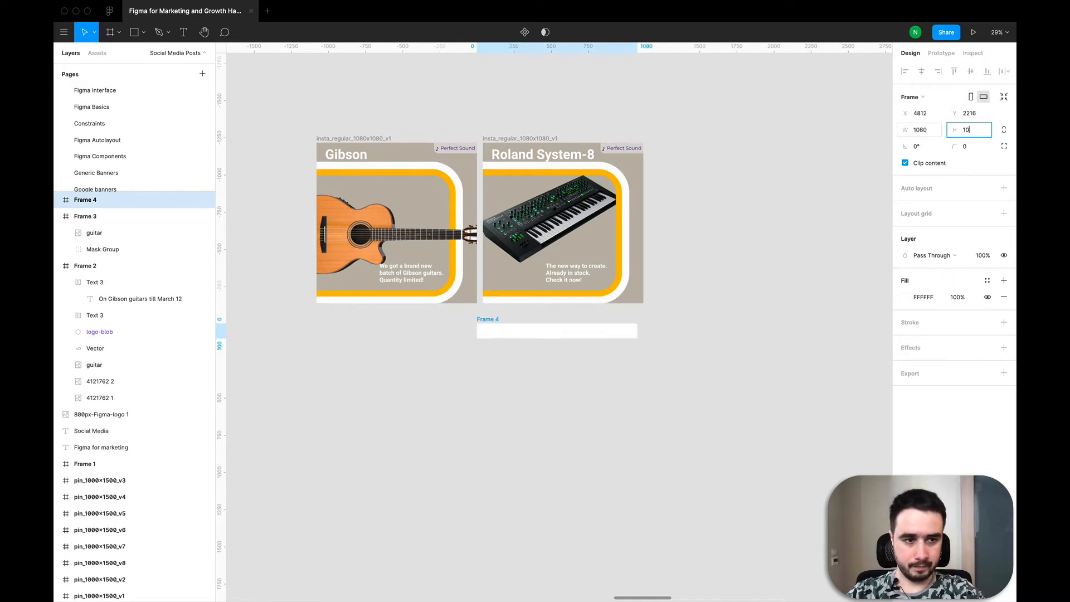
{"action": "type", "text": "80"}
{"action": "key", "text": "Return"}
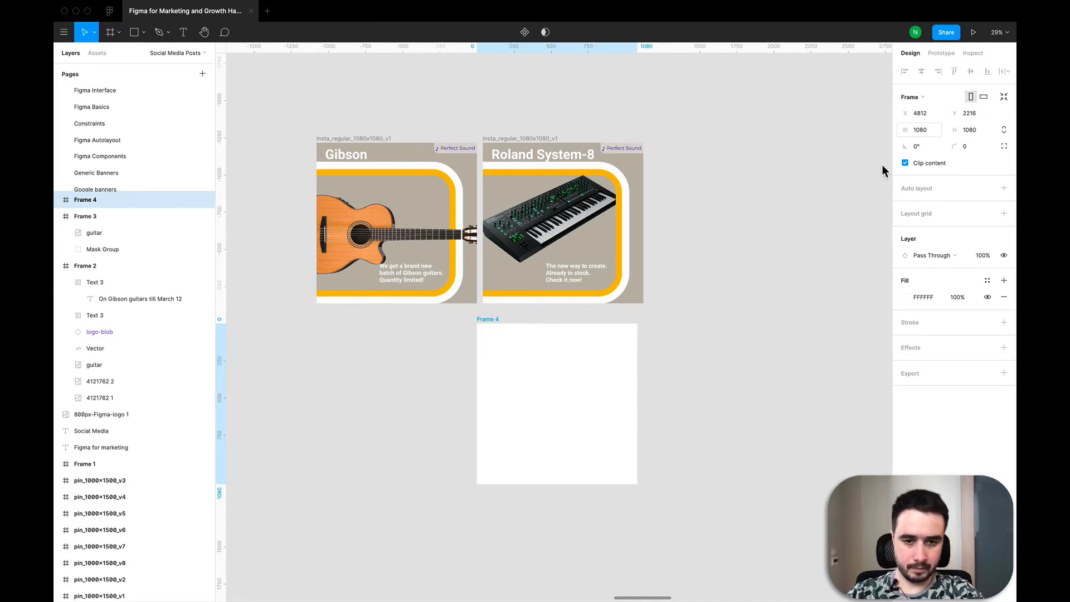
{"action": "left_click_drag", "start_coordinate": [607, 412], "coordinate": [610, 413]}
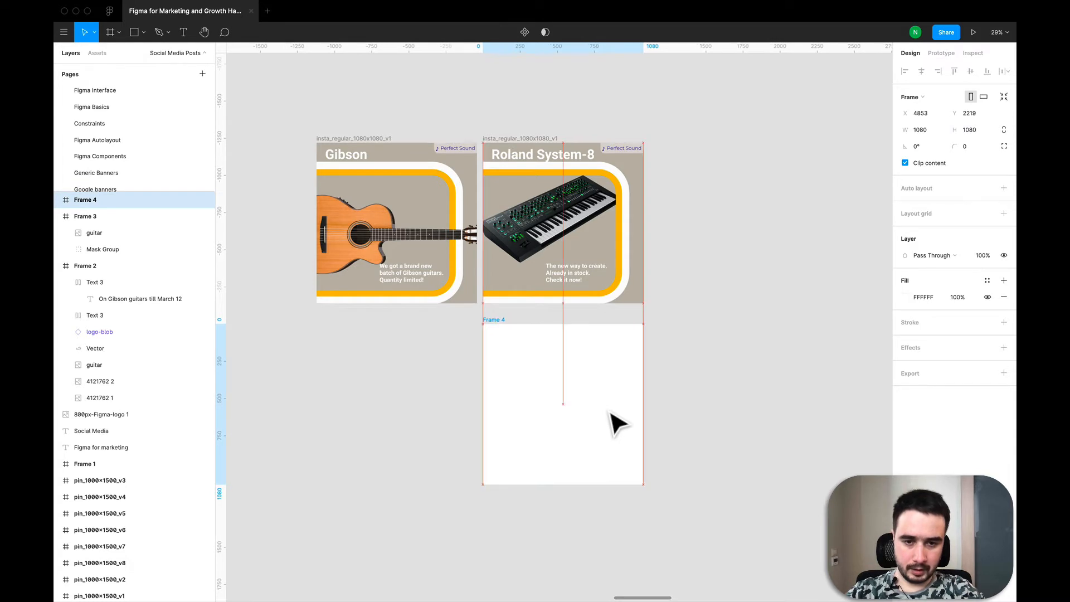
{"action": "key", "text": "Escape"}
- Inspect the sizes of the Roland post's product image and stroke 1 rectangle
{"action": "left_click", "coordinate": [594, 252]}
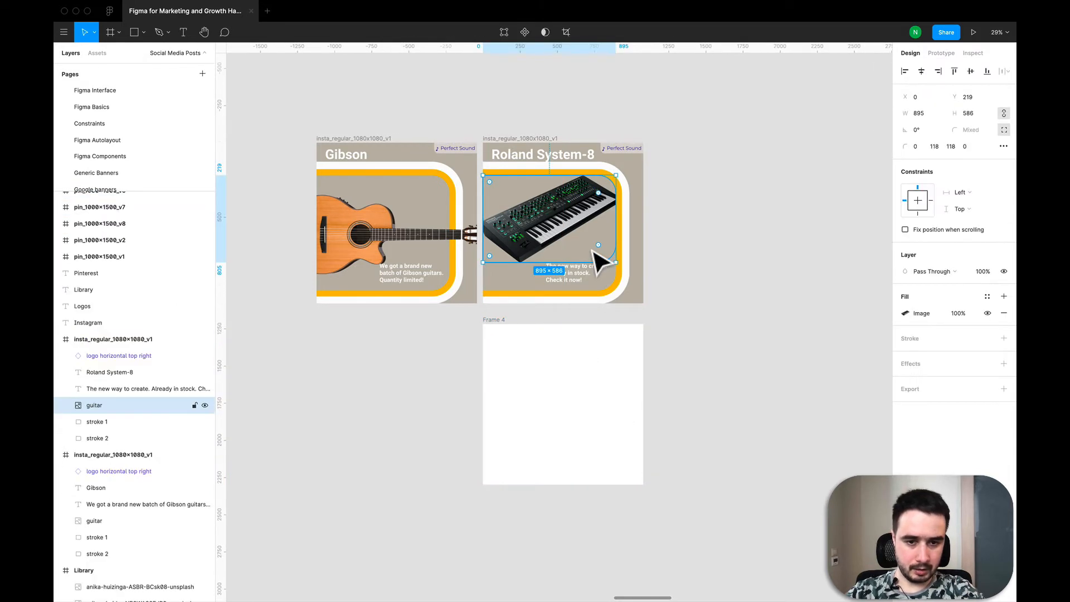
{"action": "key", "text": "Escape"}
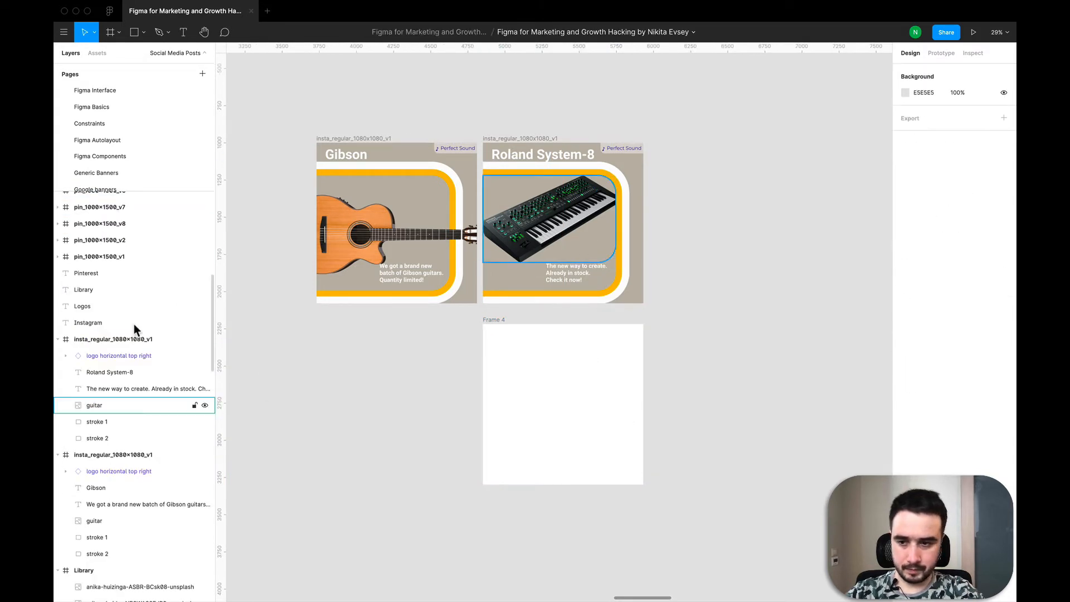
{"action": "left_click", "coordinate": [108, 420]}
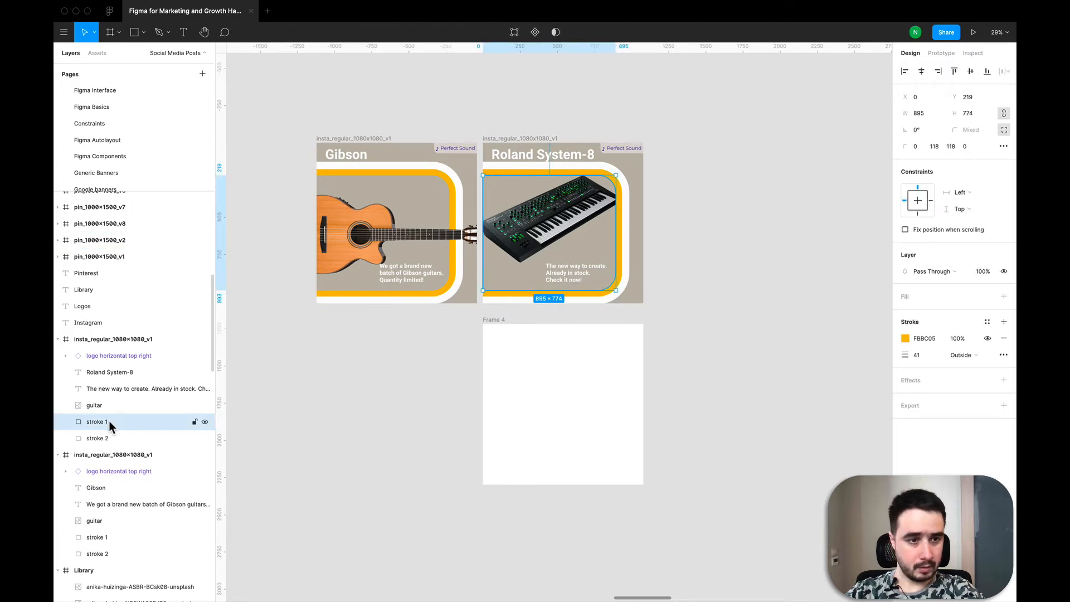
{"action": "scroll", "coordinate": [547, 267], "scroll_direction": "down", "scroll_amount": 1}
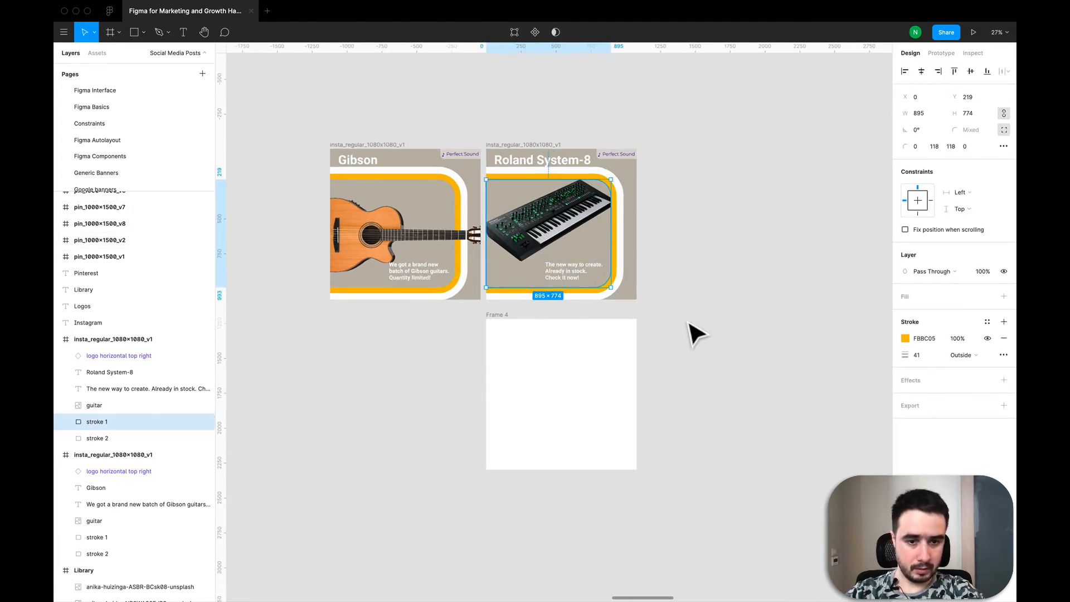
{"action": "left_click", "coordinate": [739, 335]}
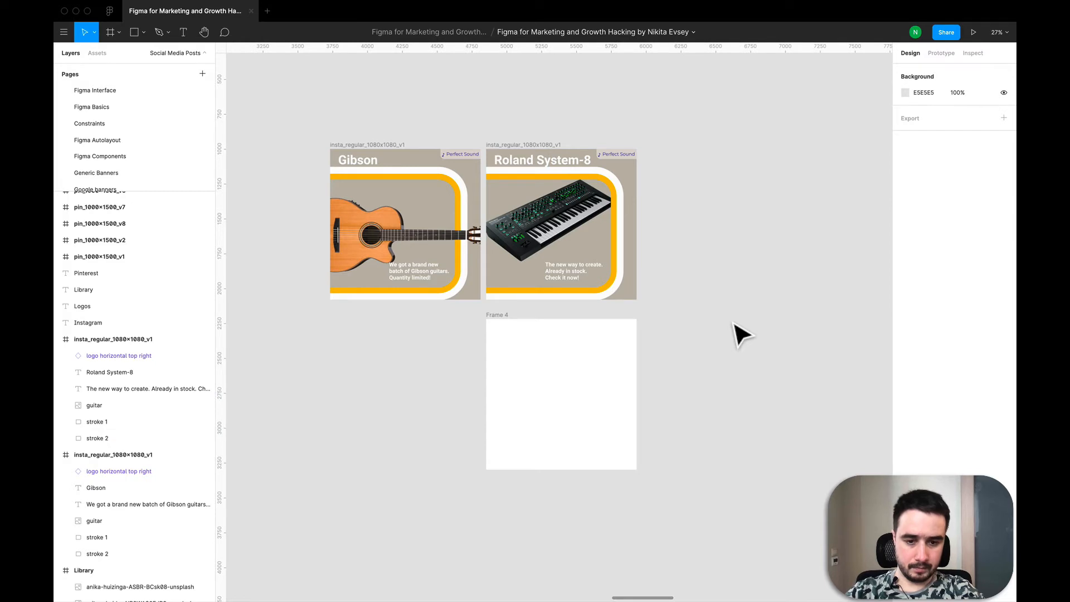
- Draw a rectangle beside the new frame and size it to 895 × 774
{"action": "key", "text": "f"}
{"action": "key", "text": "r"}
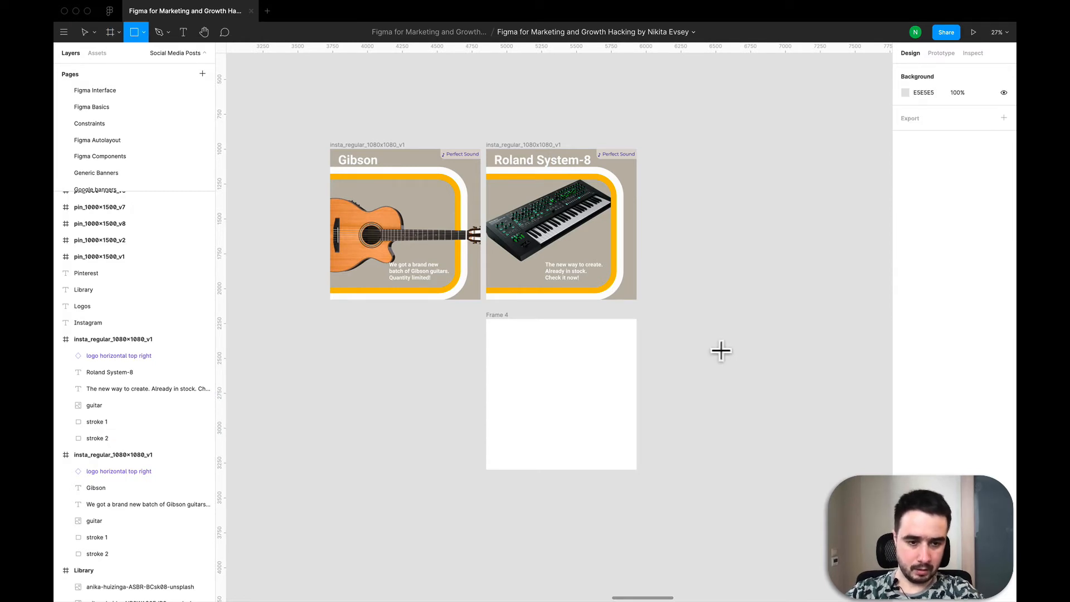
{"action": "left_click", "coordinate": [710, 339]}
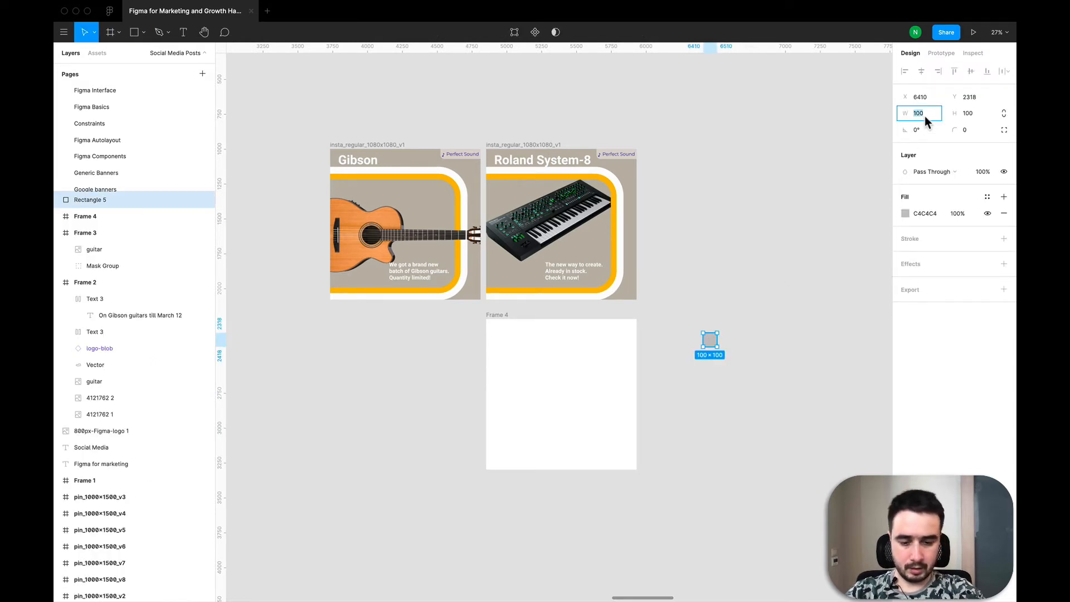
{"action": "type", "text": "895"}
{"action": "key", "text": "Return"}
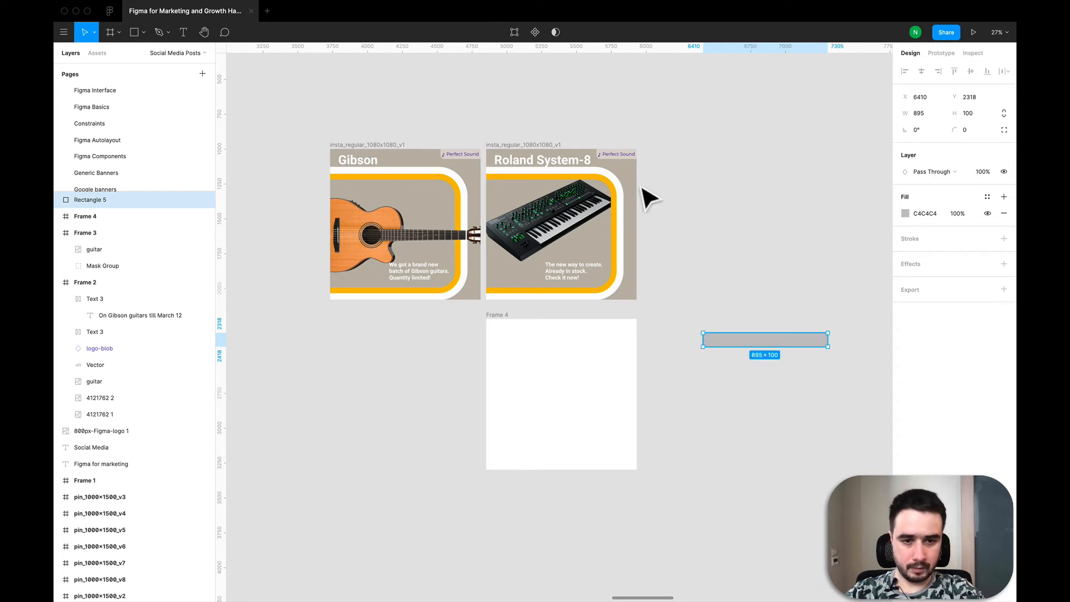
{"action": "left_click", "coordinate": [563, 257]}
{"action": "left_click", "coordinate": [315, 348]}
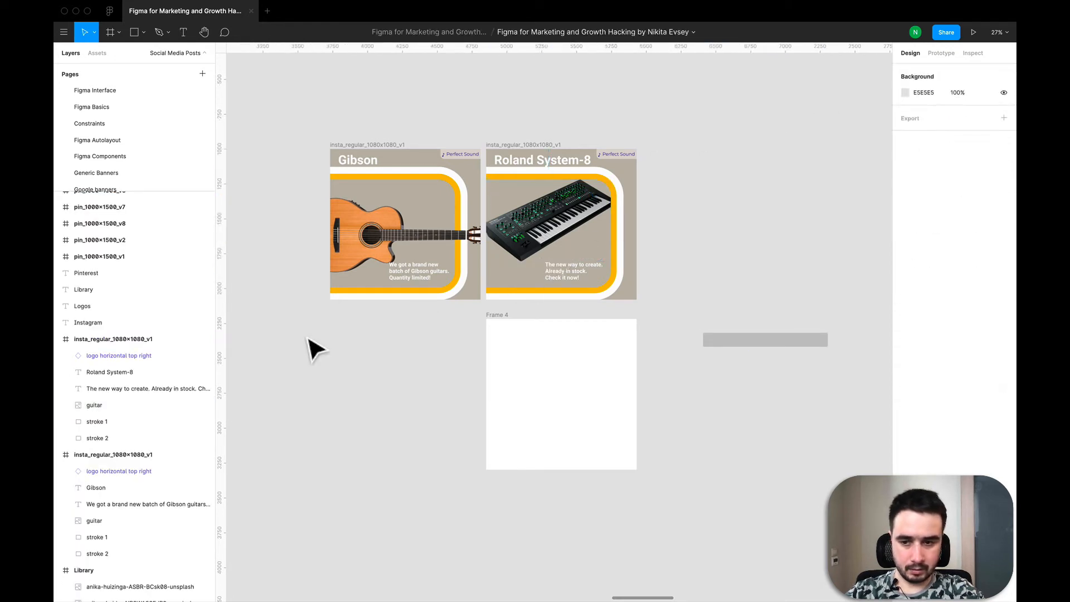
{"action": "left_click", "coordinate": [112, 423]}
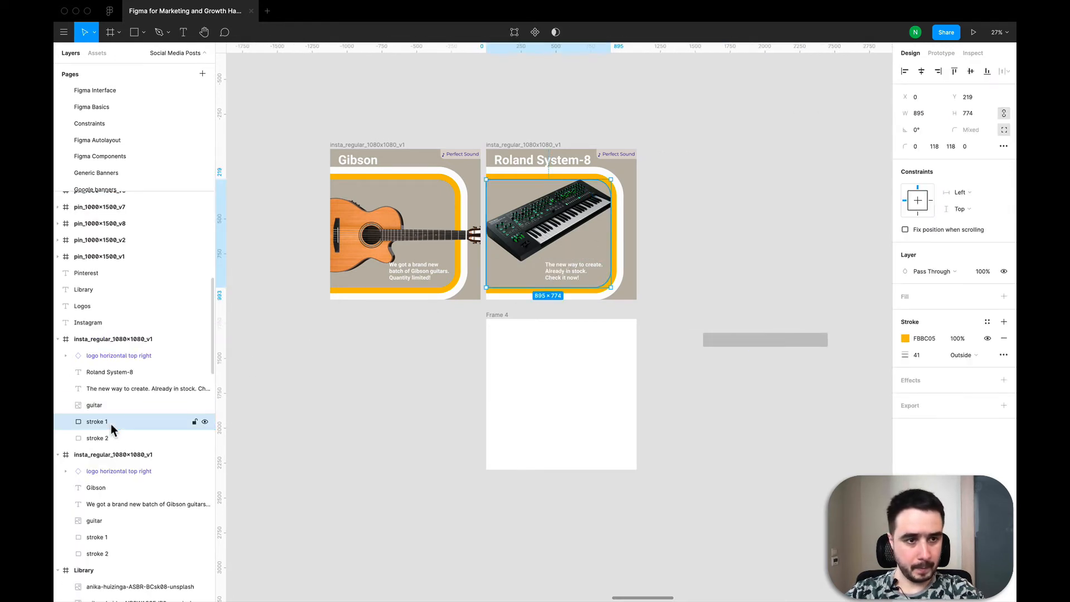
{"action": "left_click", "coordinate": [810, 339]}
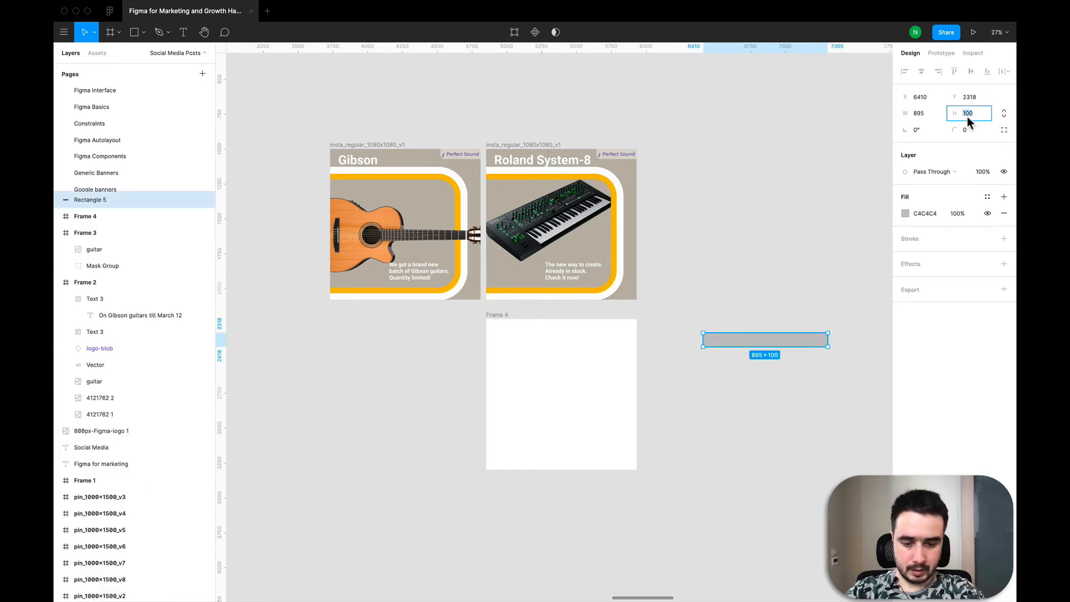
{"action": "type", "text": "774"}
{"action": "key", "text": "Return"}
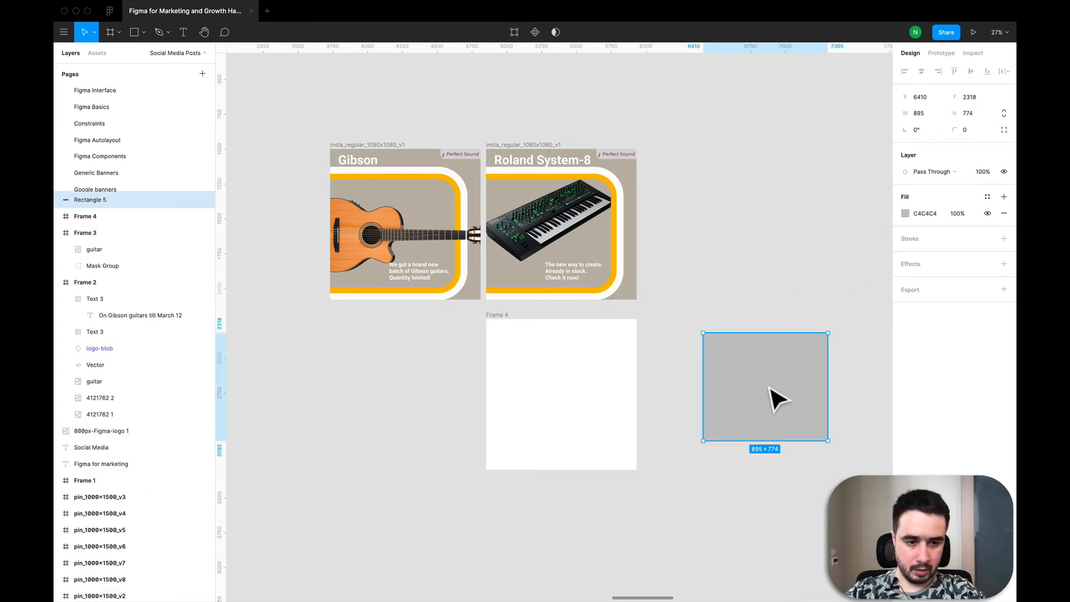
- Round the rectangle's top-right and bottom-right corners with a 120 radius
{"action": "left_click", "coordinate": [1004, 132]}
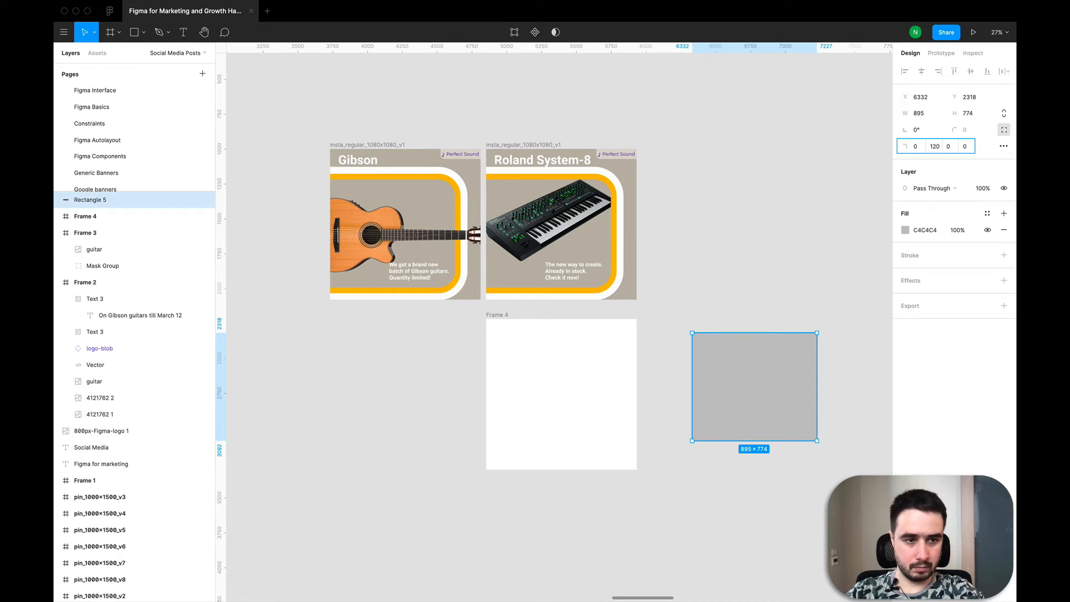
{"action": "key", "text": "Tab"}
{"action": "left_click", "coordinate": [779, 389]}
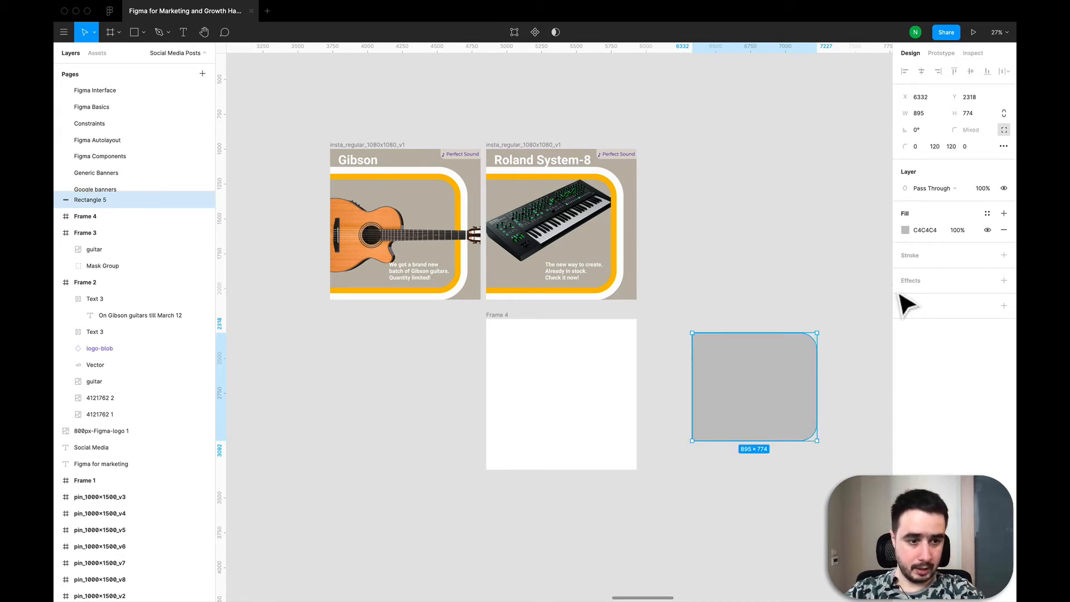
- Add a 40-wide inside stroke to the rectangle and move it into the new frame against its left edge
{"action": "left_click", "coordinate": [1003, 254]}
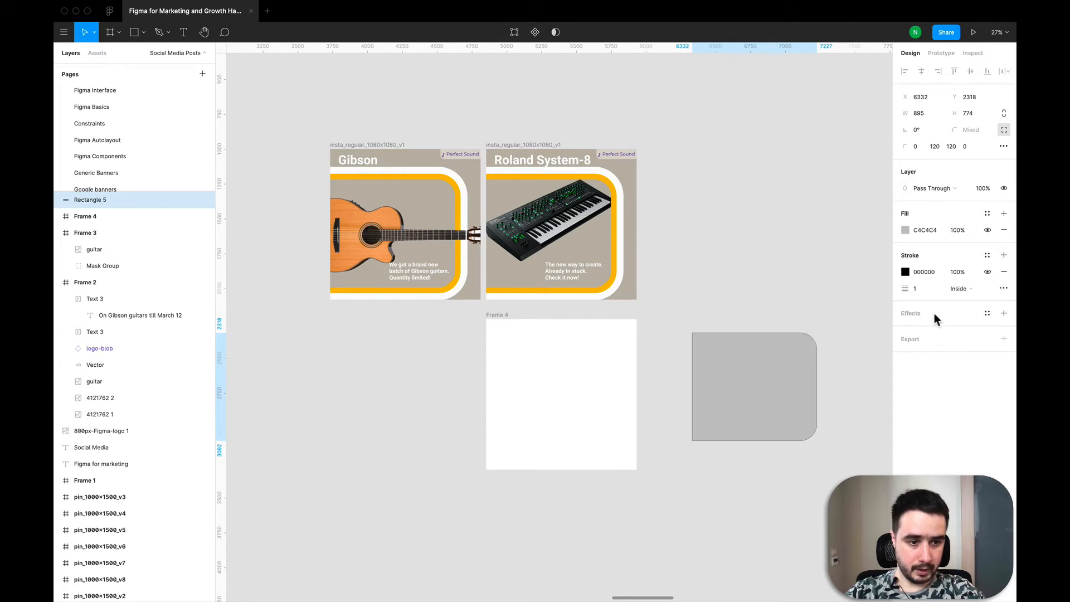
{"action": "left_click", "coordinate": [919, 287]}
{"action": "type", "text": "40"}
{"action": "key", "text": "Return"}
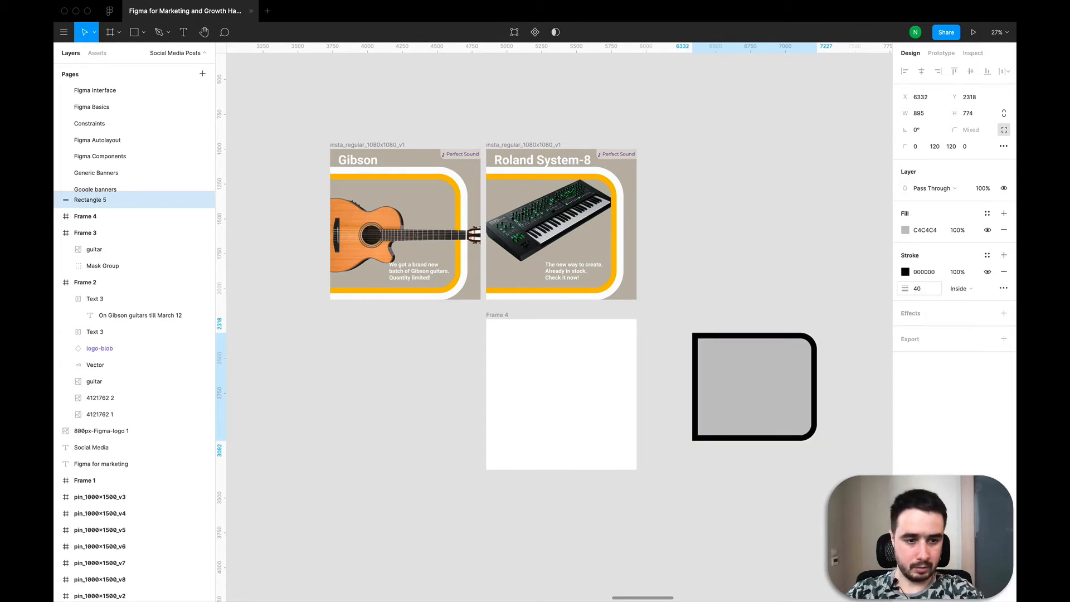
{"action": "left_click_drag", "start_coordinate": [750, 408], "coordinate": [543, 429]}
- Sample the Roland post's yellow FBBC05 for the rectangle's stroke and hide the rectangle's fill
{"action": "left_click", "coordinate": [905, 354]}
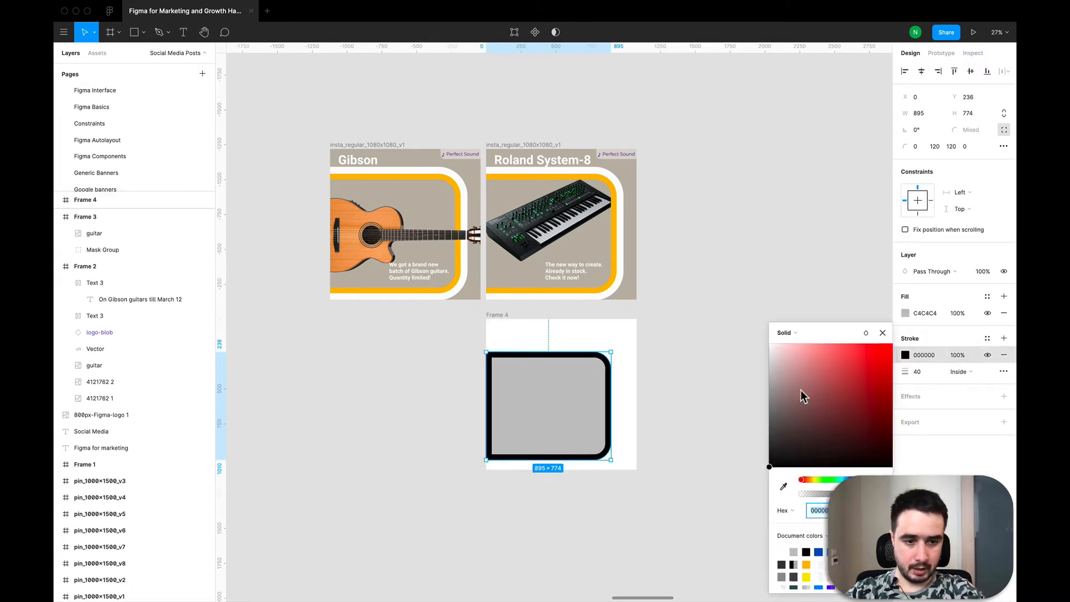
{"action": "left_click", "coordinate": [783, 486]}
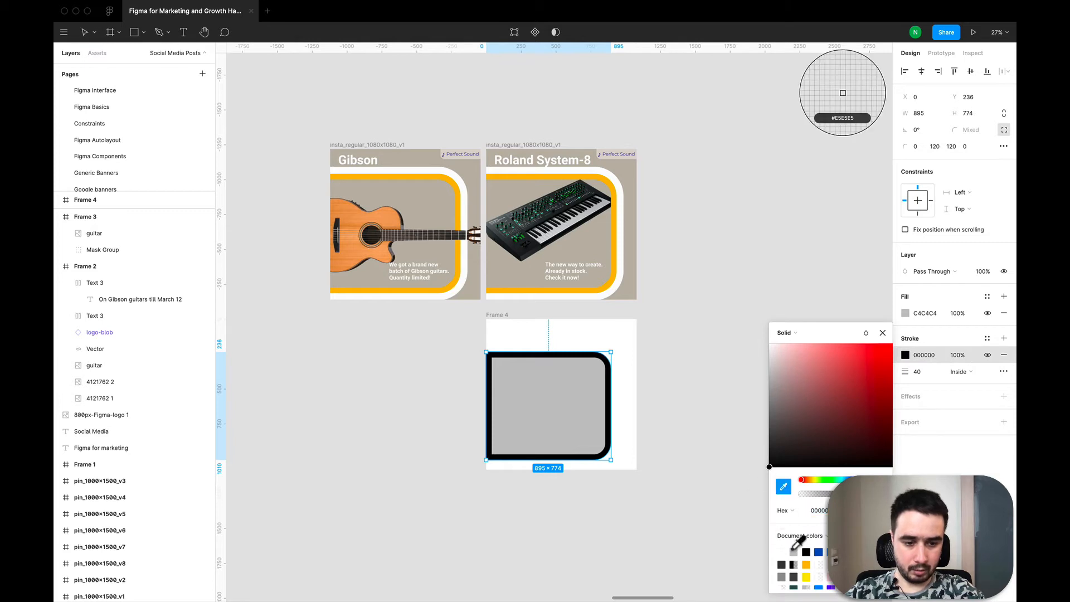
{"action": "left_click", "coordinate": [612, 292]}
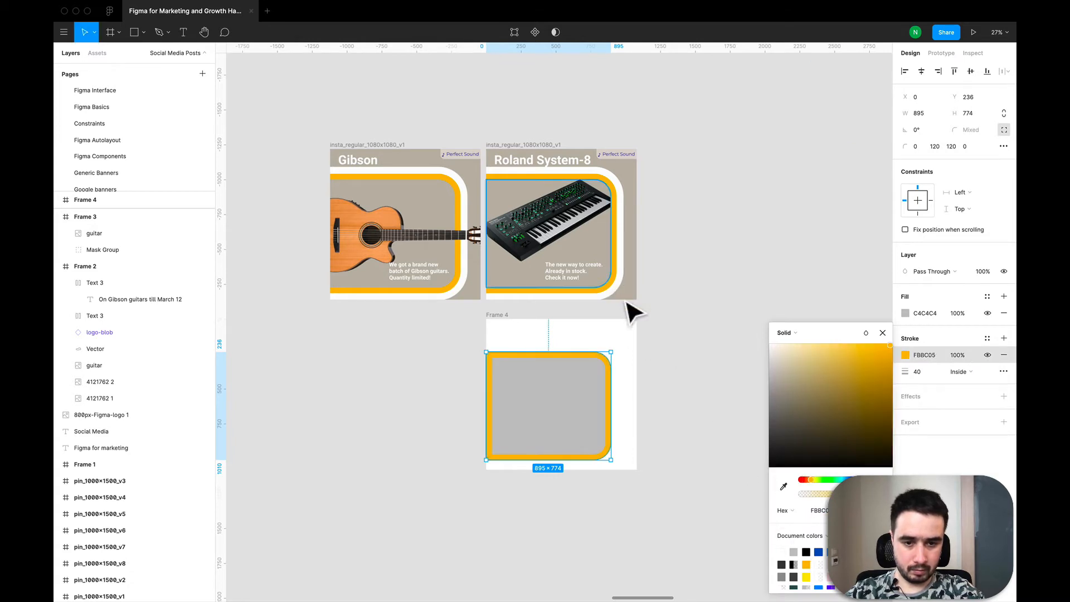
{"action": "left_click", "coordinate": [710, 337]}
{"action": "left_click", "coordinate": [561, 399]}
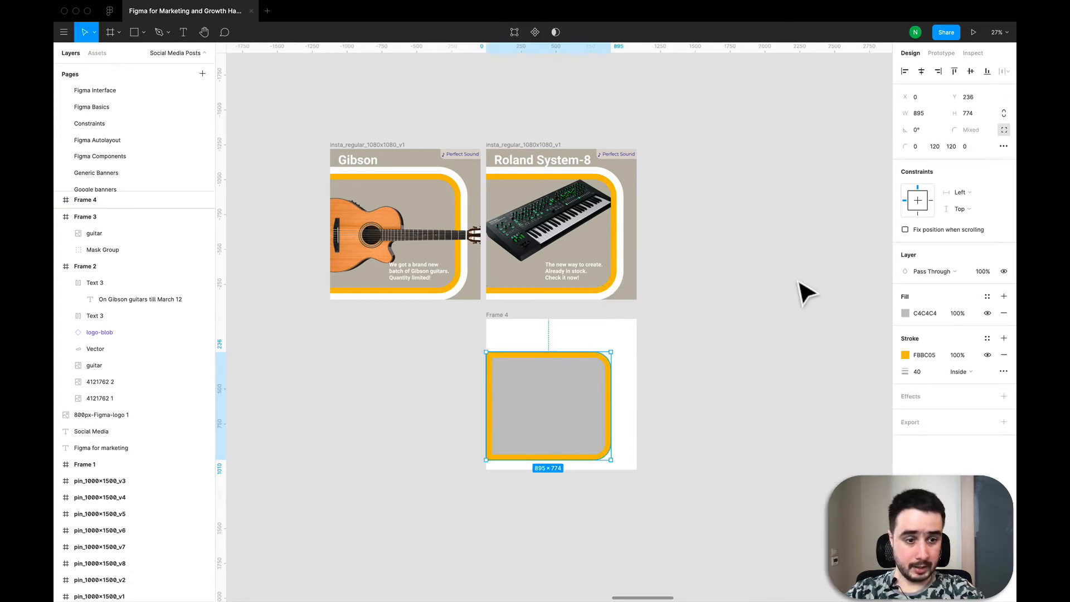
{"action": "left_click", "coordinate": [987, 313]}
{"action": "left_click", "coordinate": [675, 383]}
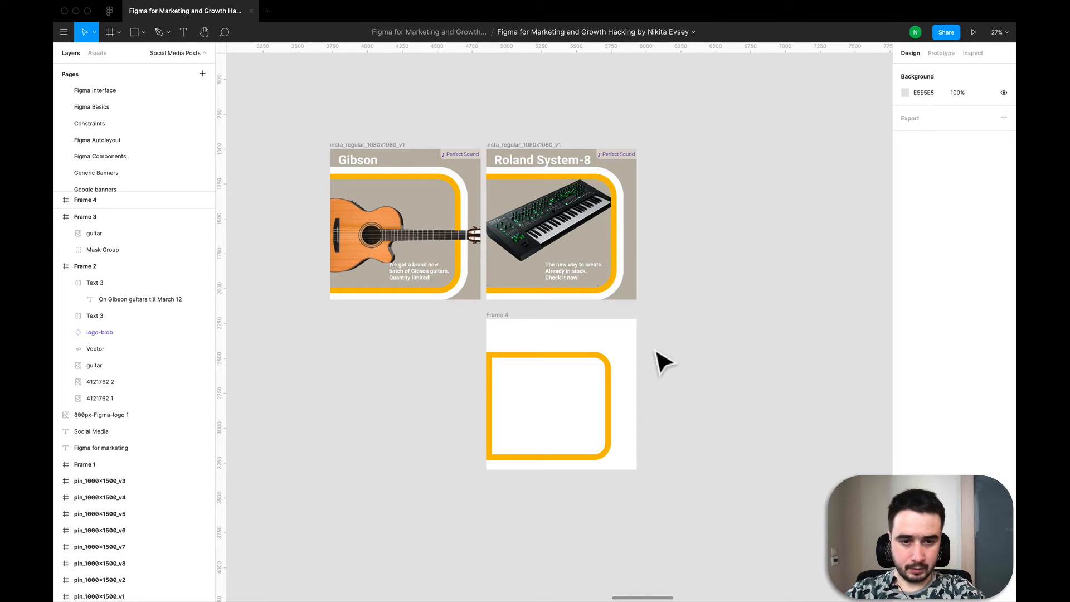
- Fill the new frame with the Roland post's beige background colour using the eyedropper
{"action": "left_click", "coordinate": [515, 333]}
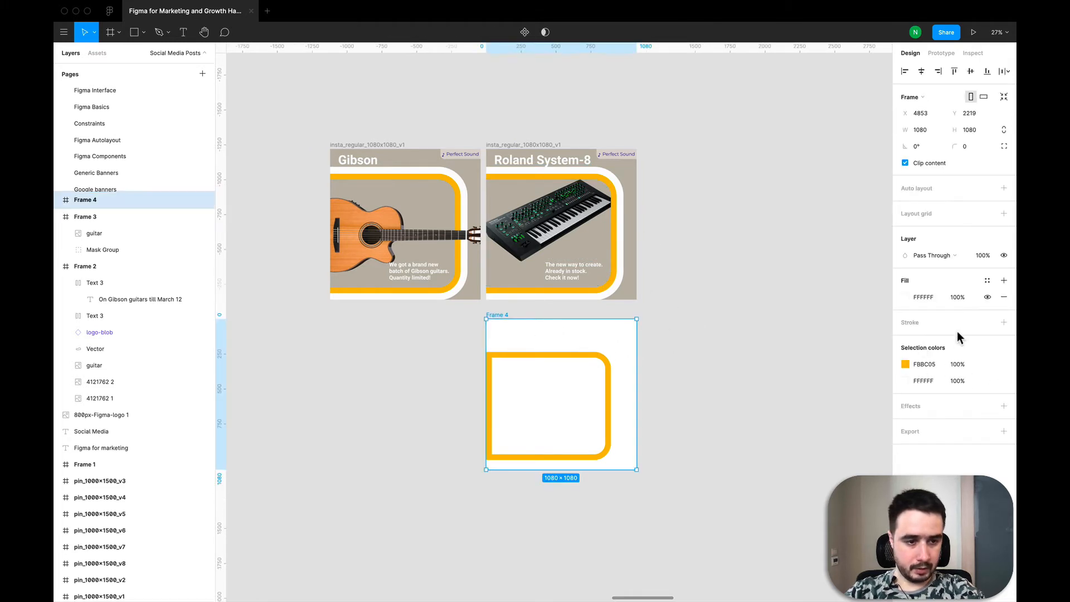
{"action": "left_click", "coordinate": [904, 298]}
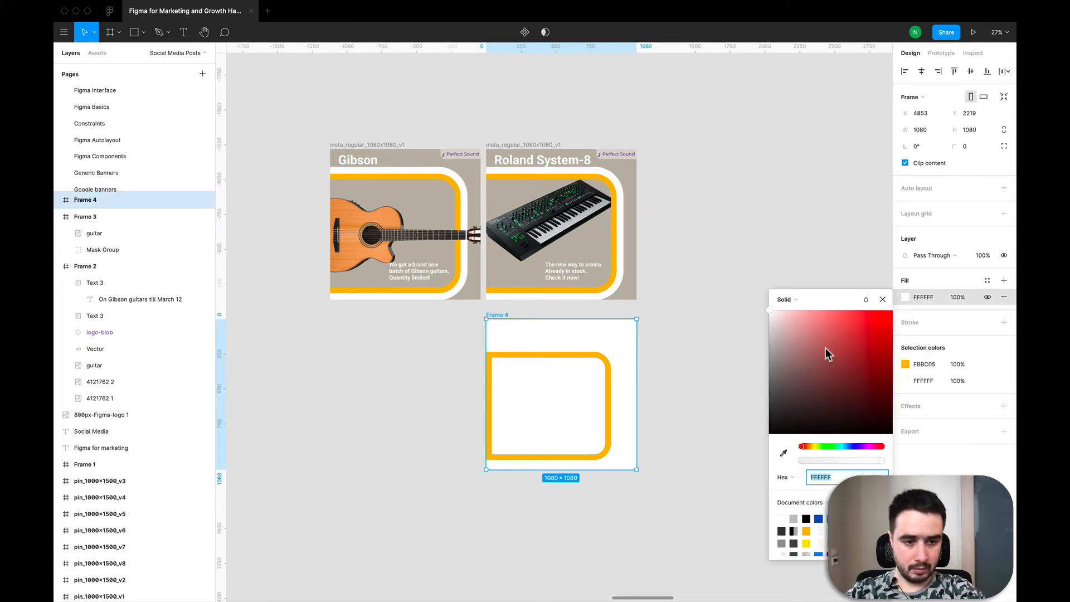
{"action": "left_click", "coordinate": [782, 452]}
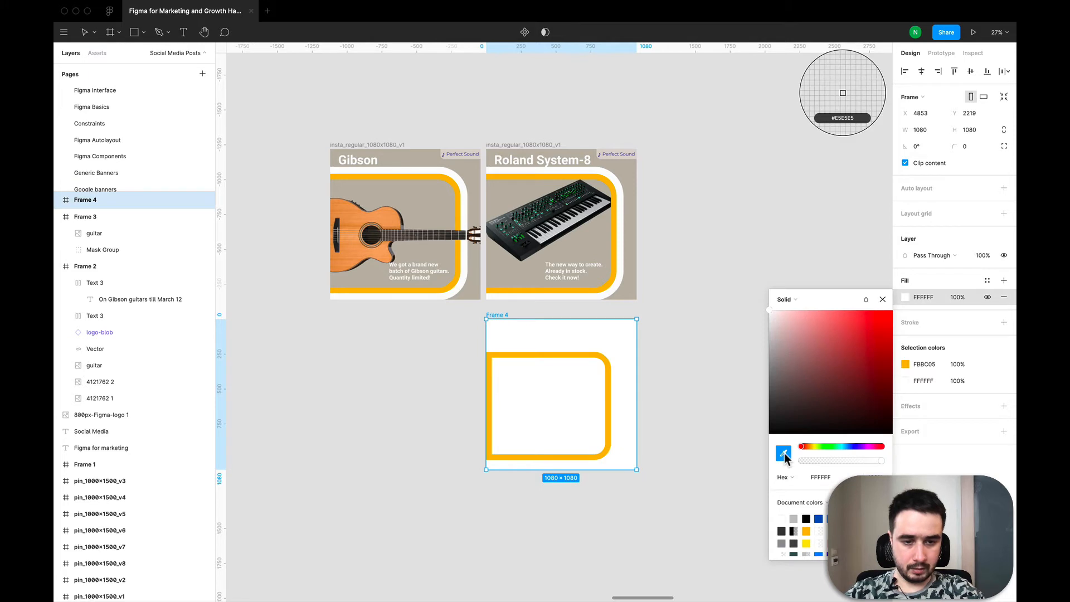
{"action": "left_click", "coordinate": [629, 219]}
{"action": "left_click", "coordinate": [746, 283]}
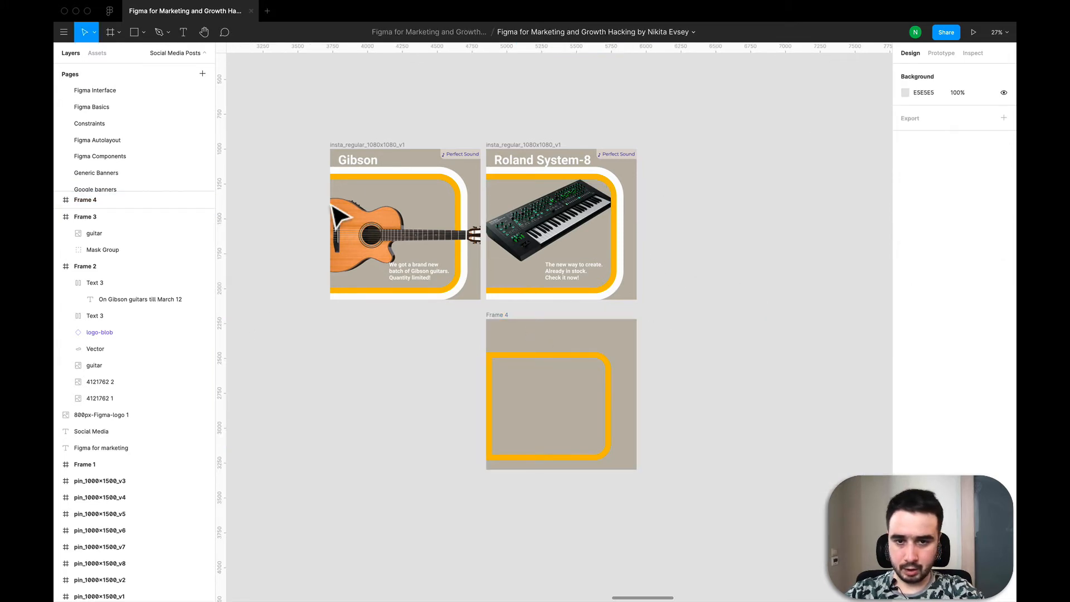
- Set the rectangle's stroke position to Outside
{"action": "left_click", "coordinate": [601, 357]}
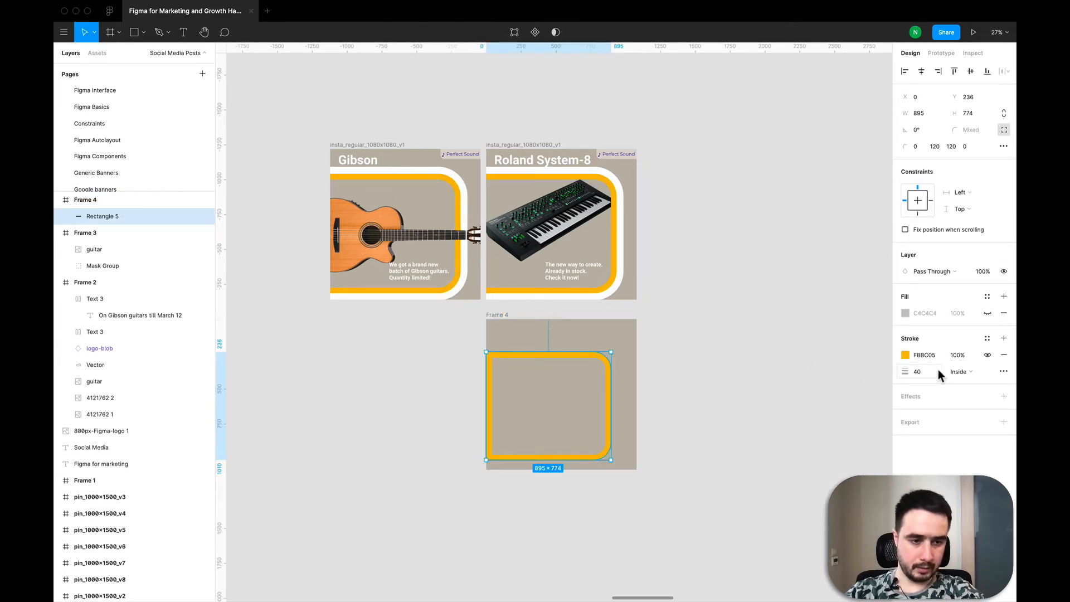
{"action": "left_click", "coordinate": [958, 372]}
{"action": "left_click", "coordinate": [972, 382]}
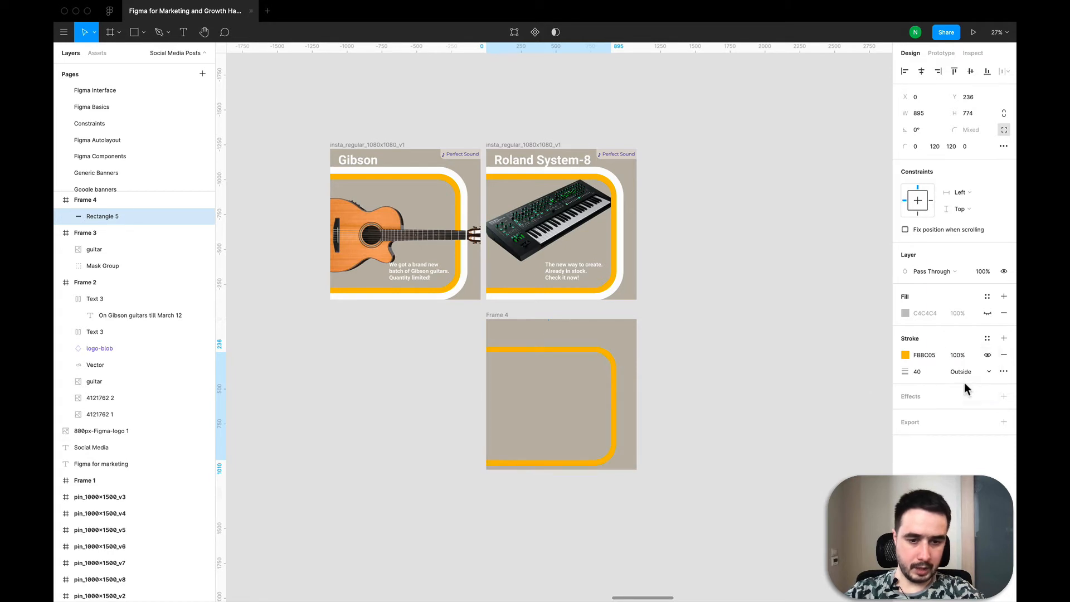
{"action": "left_click", "coordinate": [709, 401]}
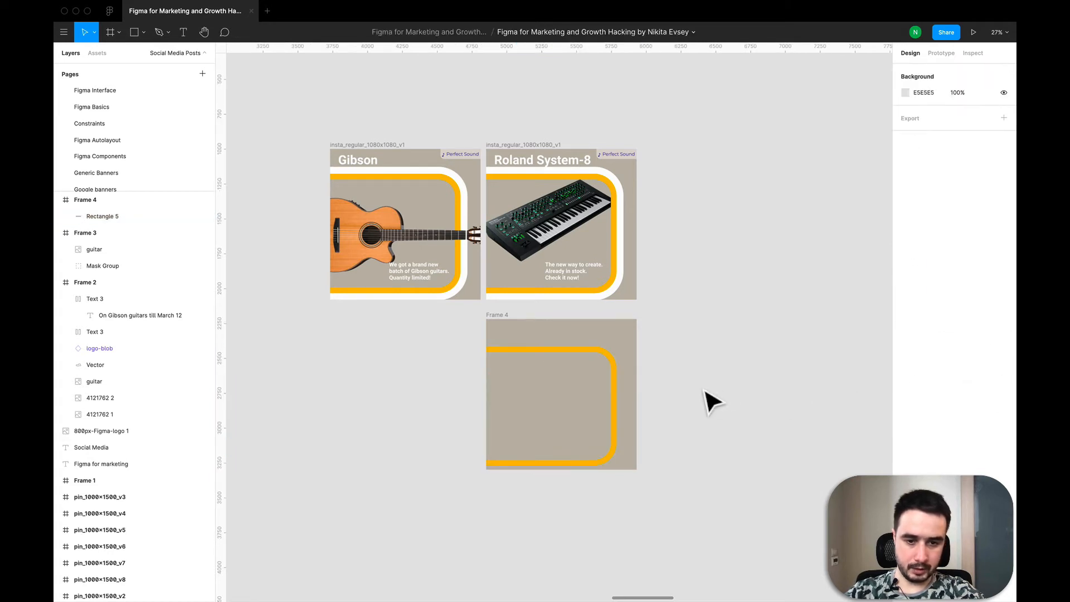
- Duplicate the yellow-stroked rectangle in place and give the copy an 80-wide white FFFFFF stroke
{"action": "left_click", "coordinate": [515, 357]}
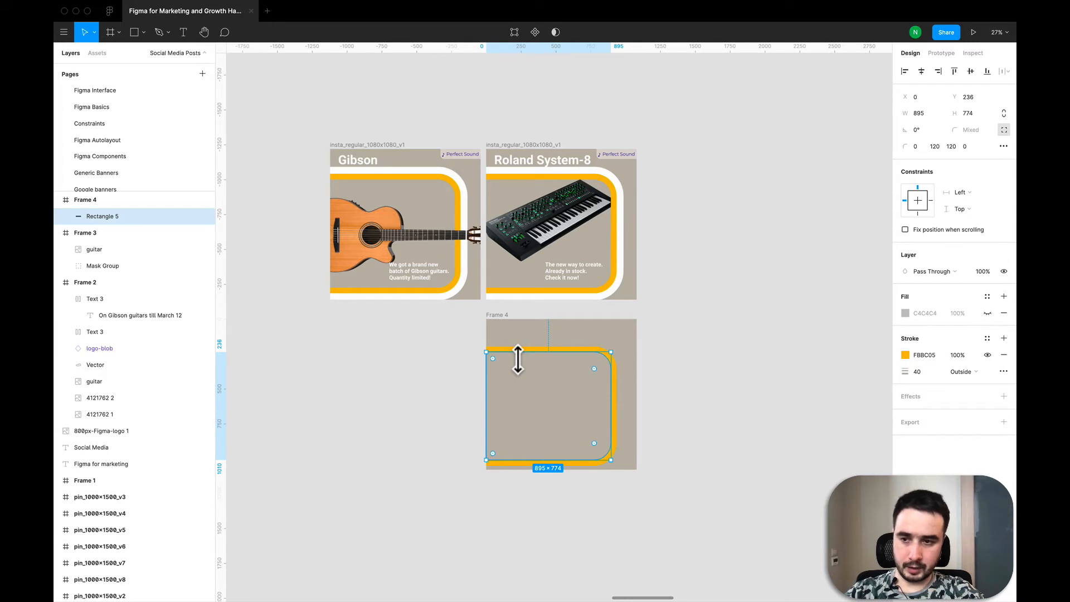
{"action": "key", "text": "ctrl+v"}
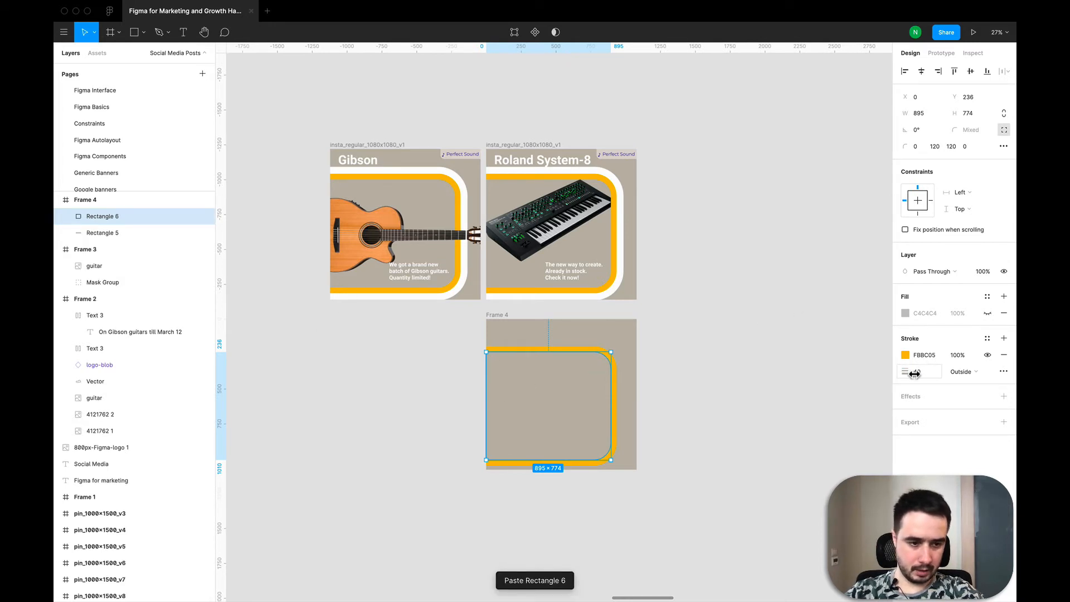
{"action": "type", "text": "80"}
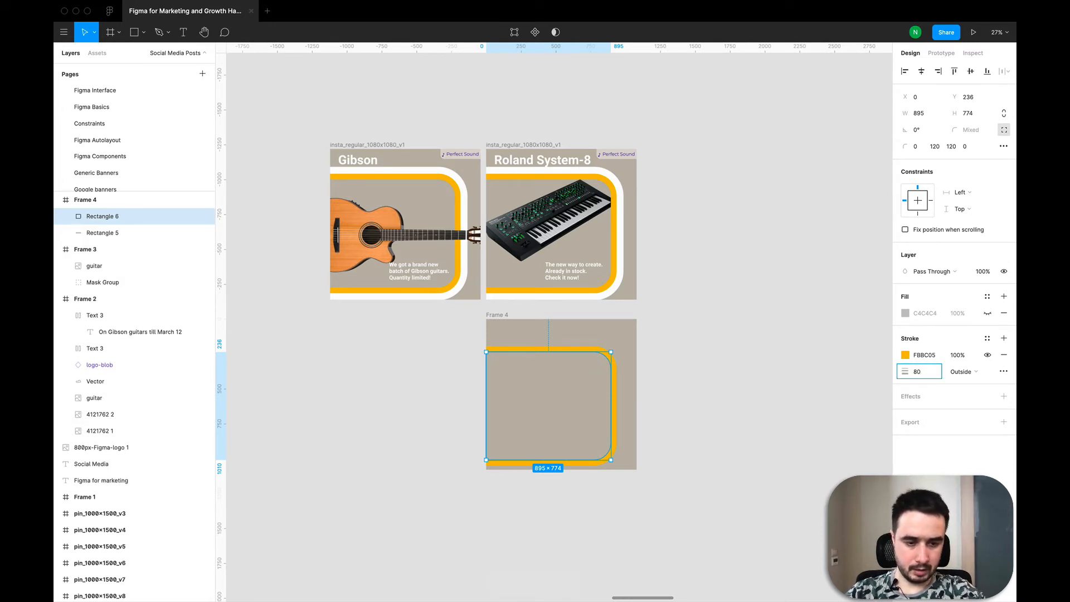
{"action": "key", "text": "Return"}
{"action": "left_click", "coordinate": [903, 358]}
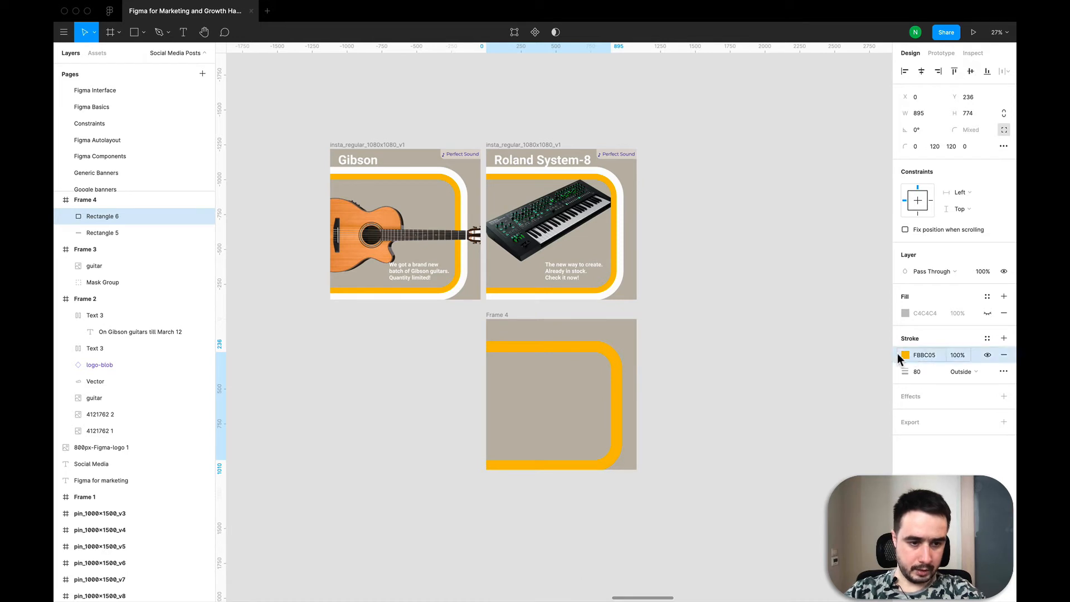
{"action": "left_click", "coordinate": [905, 355]}
{"action": "left_click_drag", "start_coordinate": [794, 365], "coordinate": [769, 343]}
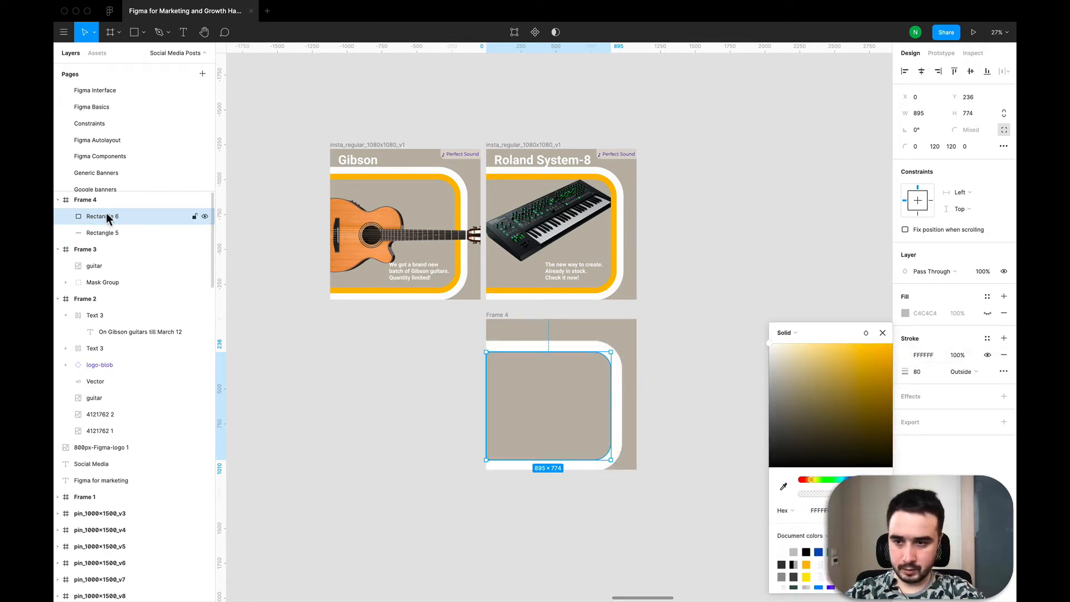
- Move the white-stroked copy below the yellow rectangle in the layer order
{"action": "left_click_drag", "start_coordinate": [103, 214], "coordinate": [103, 238]}
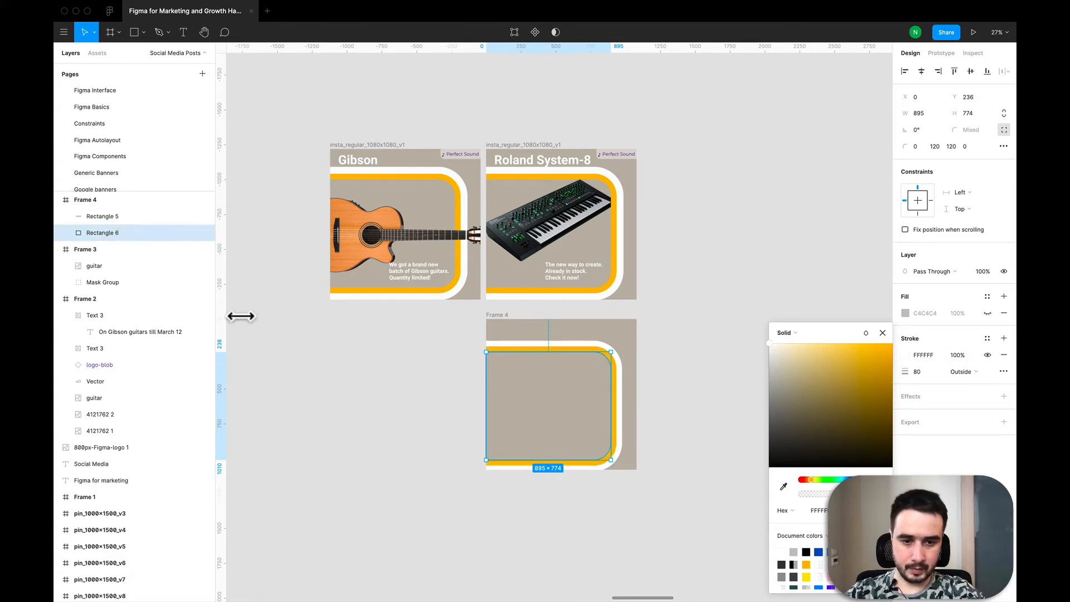
{"action": "left_click", "coordinate": [348, 406]}
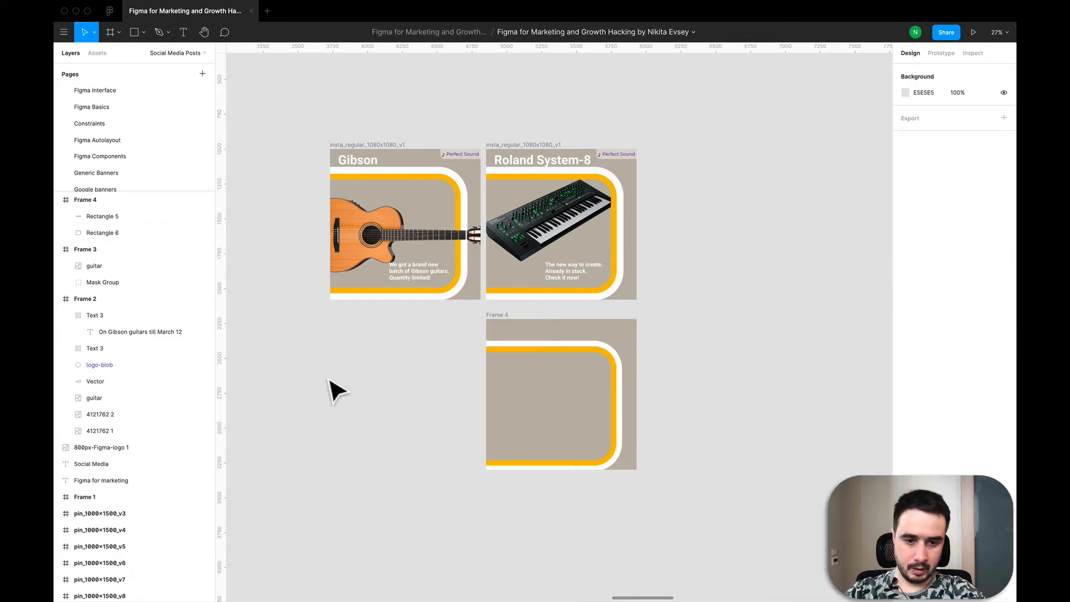
- Set the yellow rectangle's stroke weight to 50 and the white rectangle's stroke weight to 100
{"action": "left_click", "coordinate": [589, 360]}
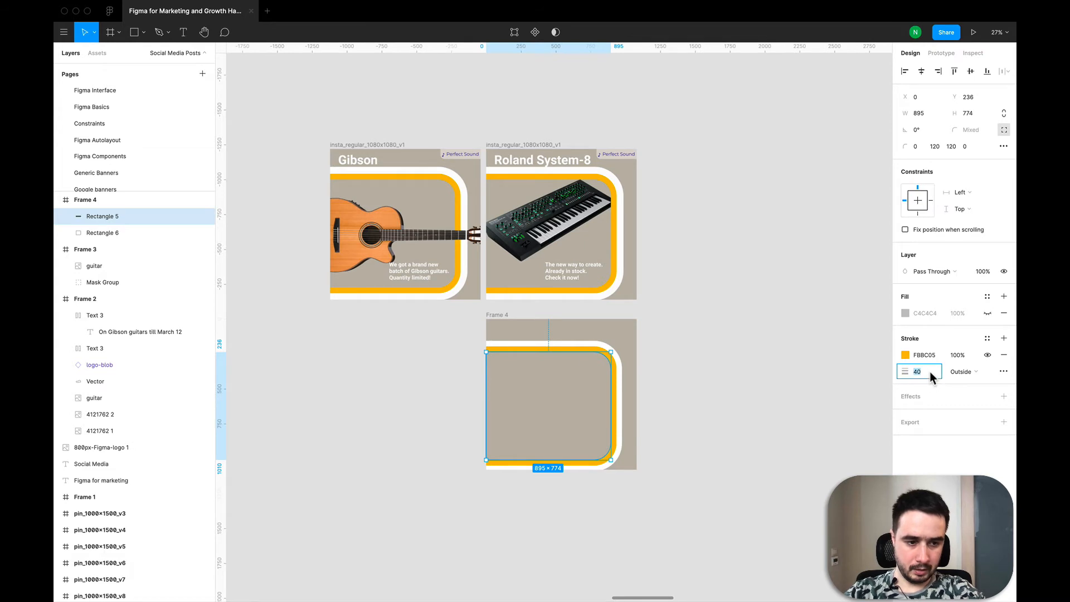
{"action": "key", "text": "Return"}
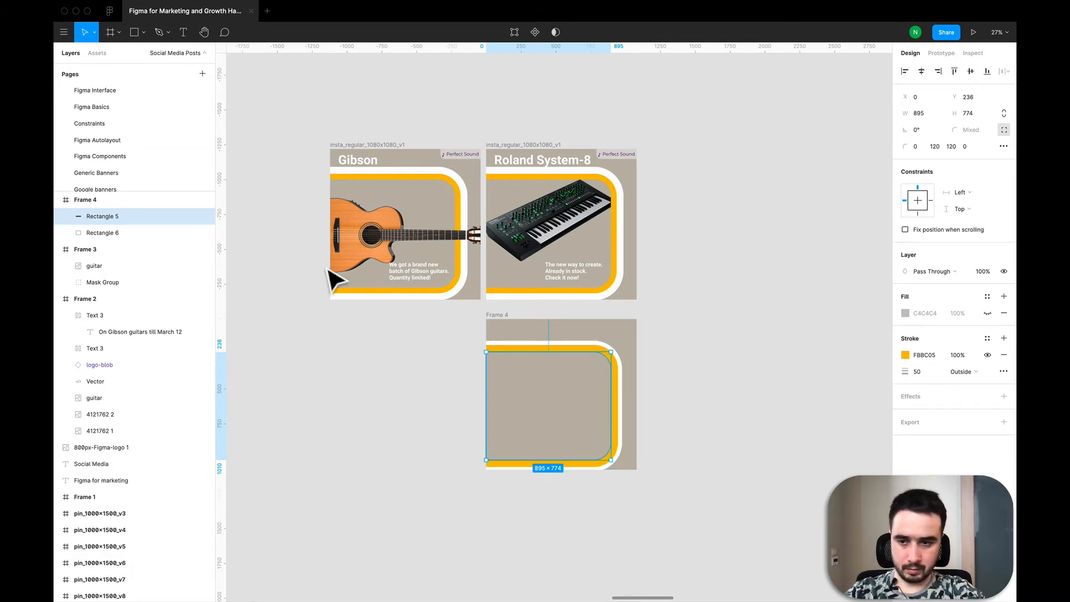
{"action": "left_click", "coordinate": [95, 234]}
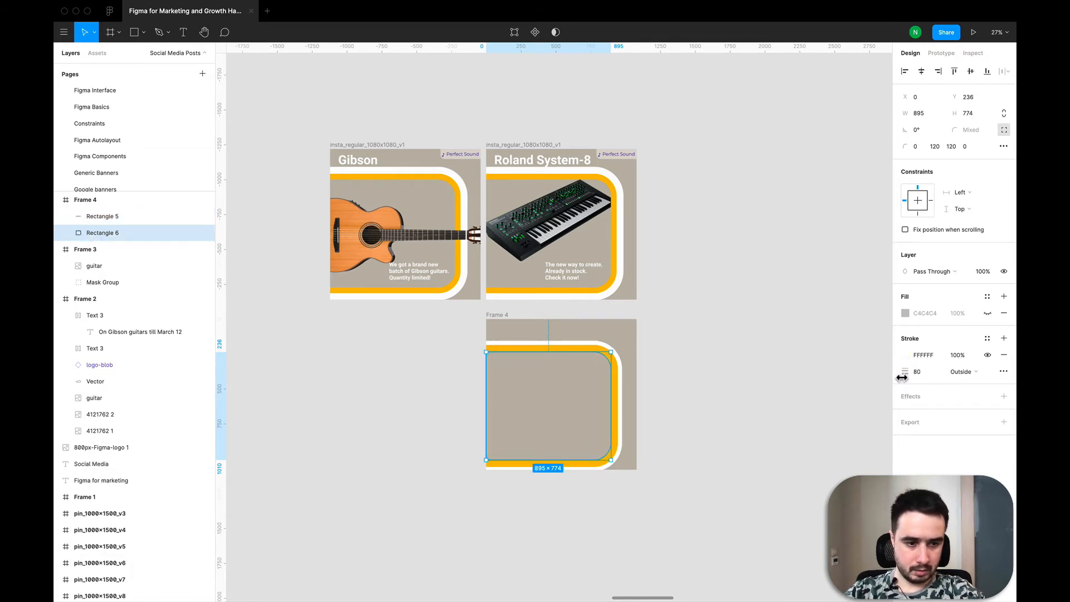
{"action": "key", "text": "Return"}
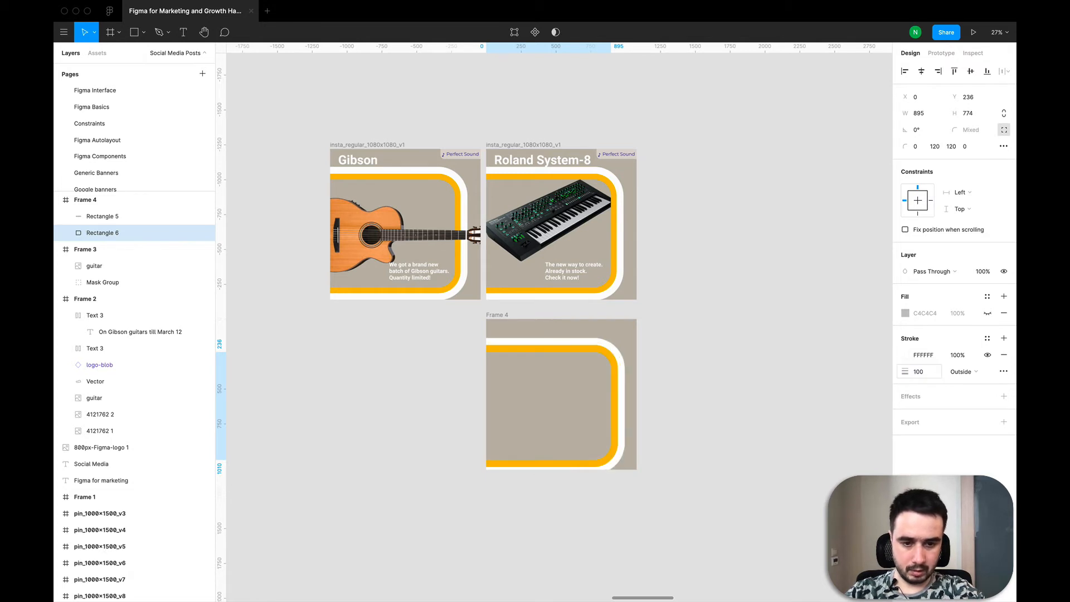
- Nudge the white rectangle, then both rectangles together, upward by a few pixels inside the frame
{"action": "key", "text": "Up"}
{"action": "key", "text": "Up"}
{"action": "key", "text": "Up"}
{"action": "key", "text": "Up"}
{"action": "key", "text": "Up"}
{"action": "key", "text": "Up"}
{"action": "key", "text": "Up"}
{"action": "key", "text": "Up"}
{"action": "left_click", "coordinate": [129, 218], "text": "shift"}
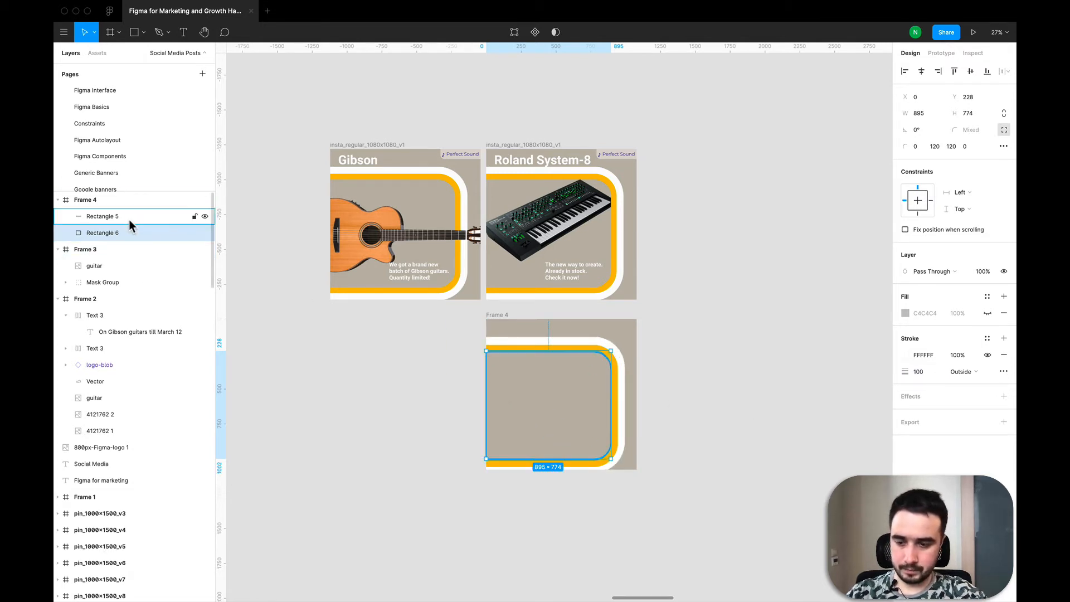
{"action": "key", "text": "Up"}
{"action": "key", "text": "Up"}
{"action": "key", "text": "Up"}
{"action": "key", "text": "Up"}
{"action": "key", "text": "Up"}
{"action": "key", "text": "Up"}
{"action": "key", "text": "Up"}
{"action": "key", "text": "Up"}
{"action": "key", "text": "Up"}
{"action": "key", "text": "Up"}
{"action": "key", "text": "Up"}
{"action": "key", "text": "Up"}
{"action": "key", "text": "Up"}
{"action": "key", "text": "Up"}
{"action": "key", "text": "Up"}
{"action": "key", "text": "Up"}
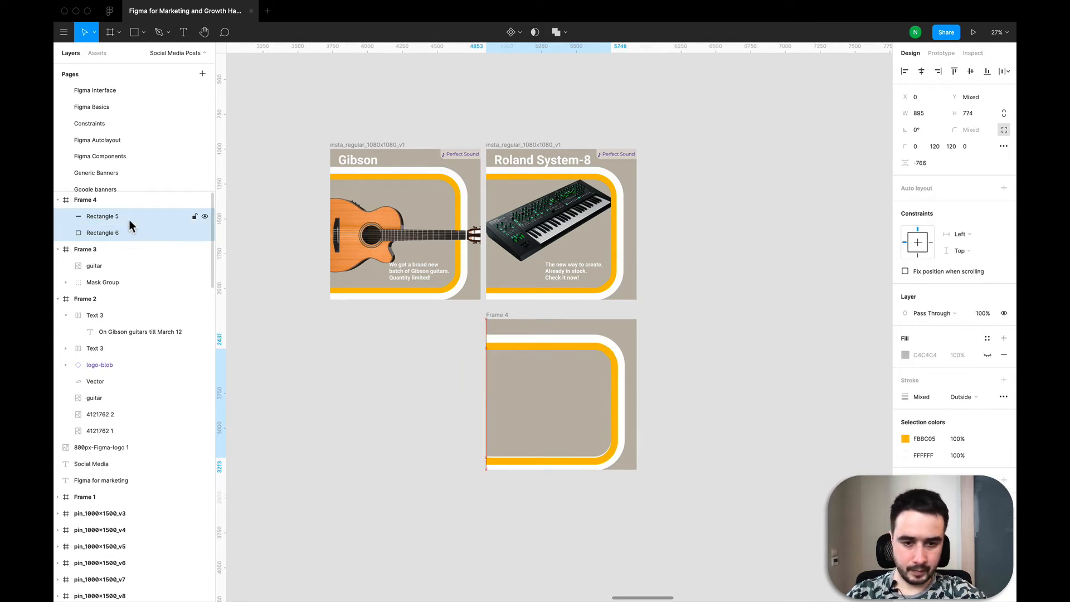
{"action": "key", "text": "Up"}
{"action": "key", "text": "Up"}
{"action": "key", "text": "Up"}
{"action": "key", "text": "Up"}
{"action": "key", "text": "Up"}
{"action": "key", "text": "Up"}
{"action": "key", "text": "Up"}
{"action": "key", "text": "Up"}
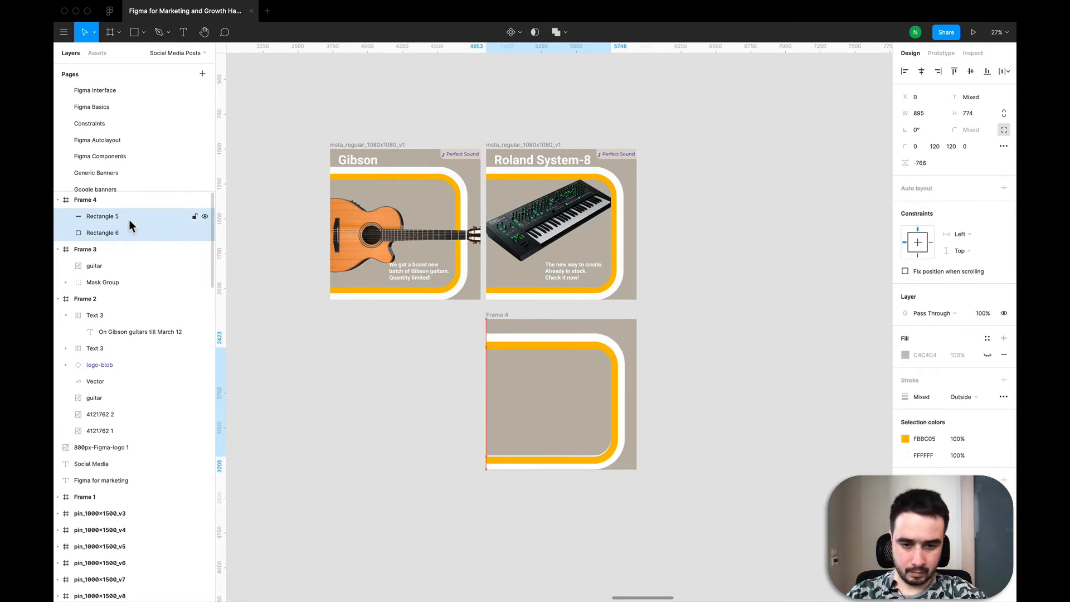
- Select both rectangles and shrink them from the corner to about 875 × 757
{"action": "left_click", "coordinate": [105, 219]}
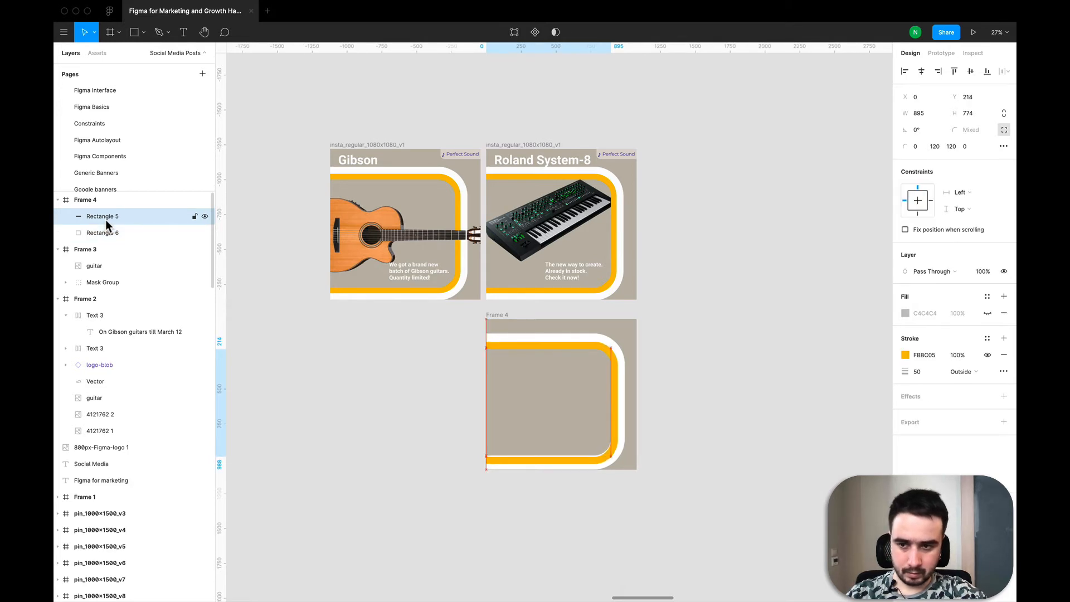
{"action": "left_click", "coordinate": [108, 231]}
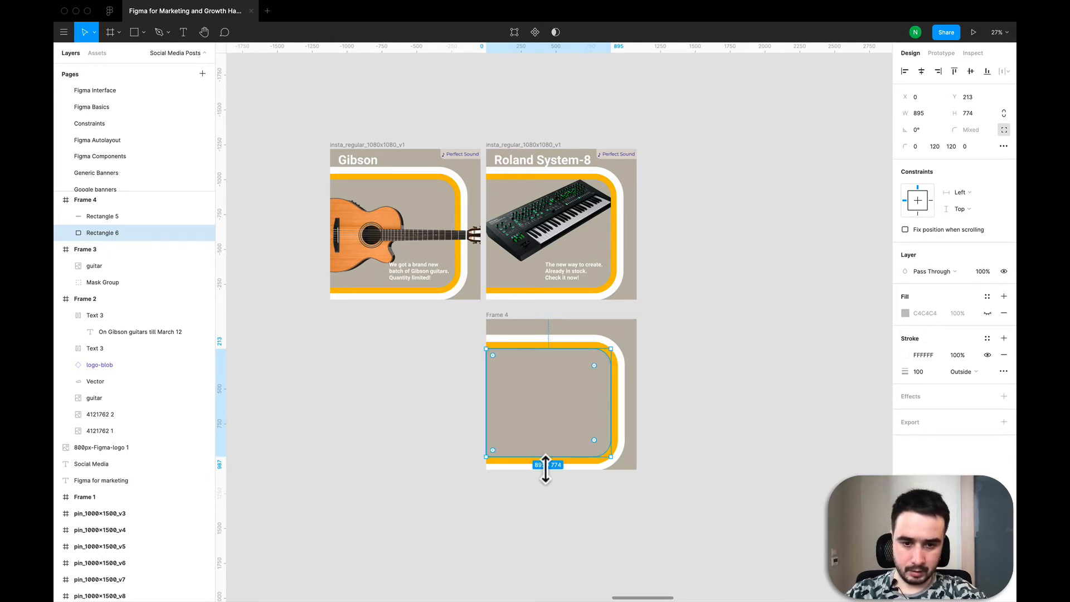
{"action": "left_click", "coordinate": [479, 444]}
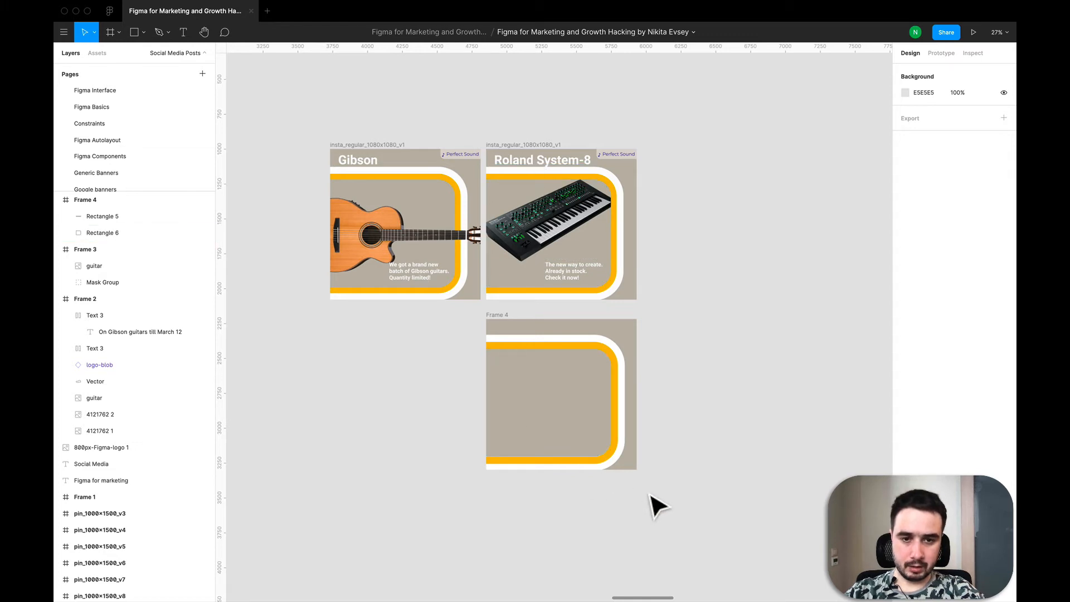
{"action": "left_click_drag", "start_coordinate": [645, 490], "coordinate": [510, 359]}
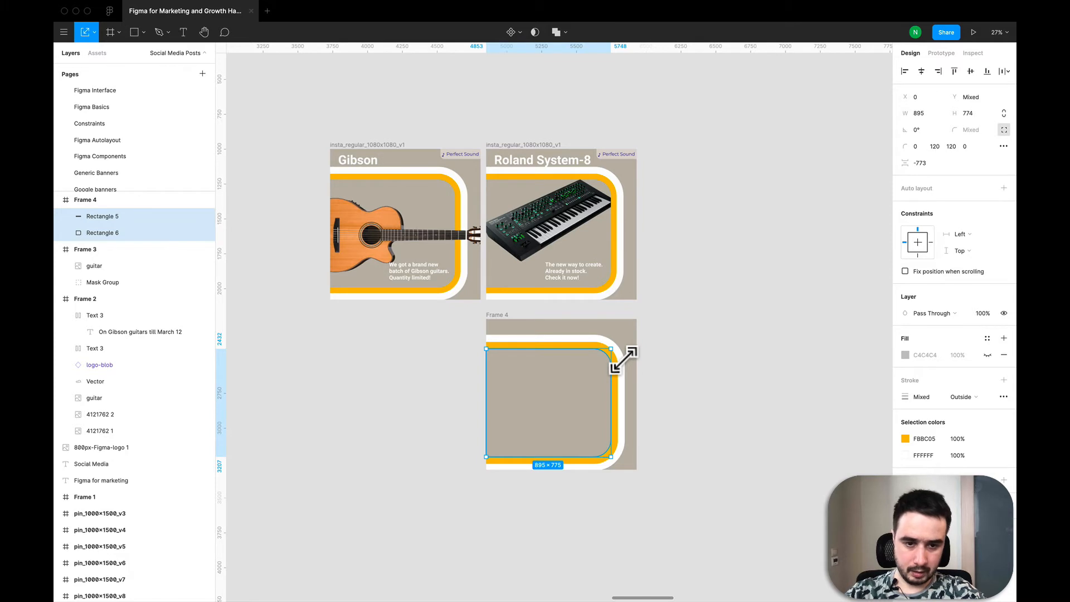
{"action": "left_click_drag", "start_coordinate": [623, 360], "coordinate": [619, 364]}
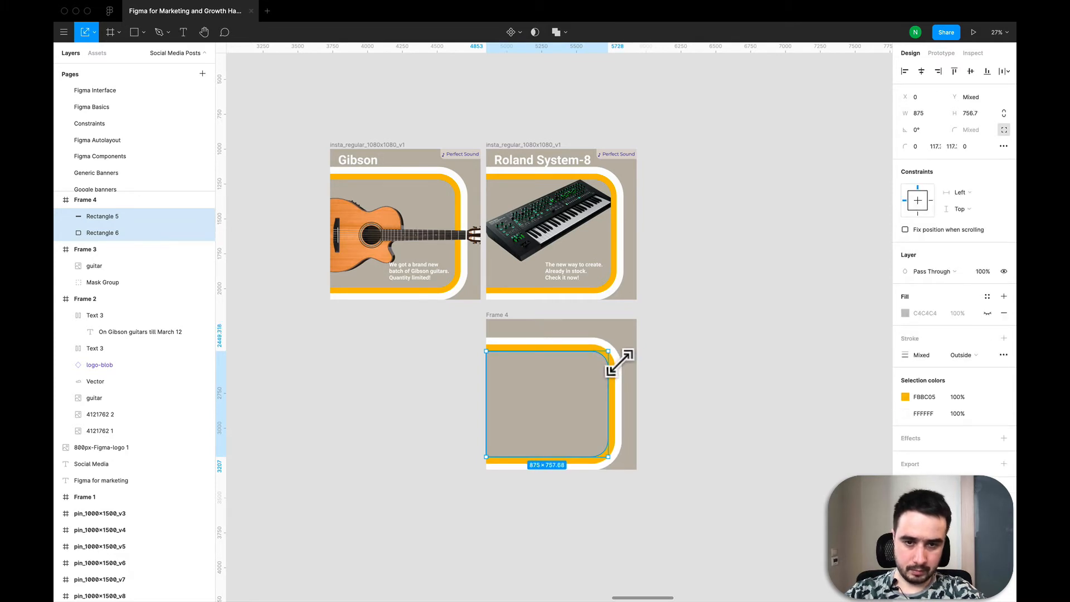
- Copy the "Roland System-8" title from the Roland post into the top of the new frame
{"action": "left_click", "coordinate": [557, 162]}
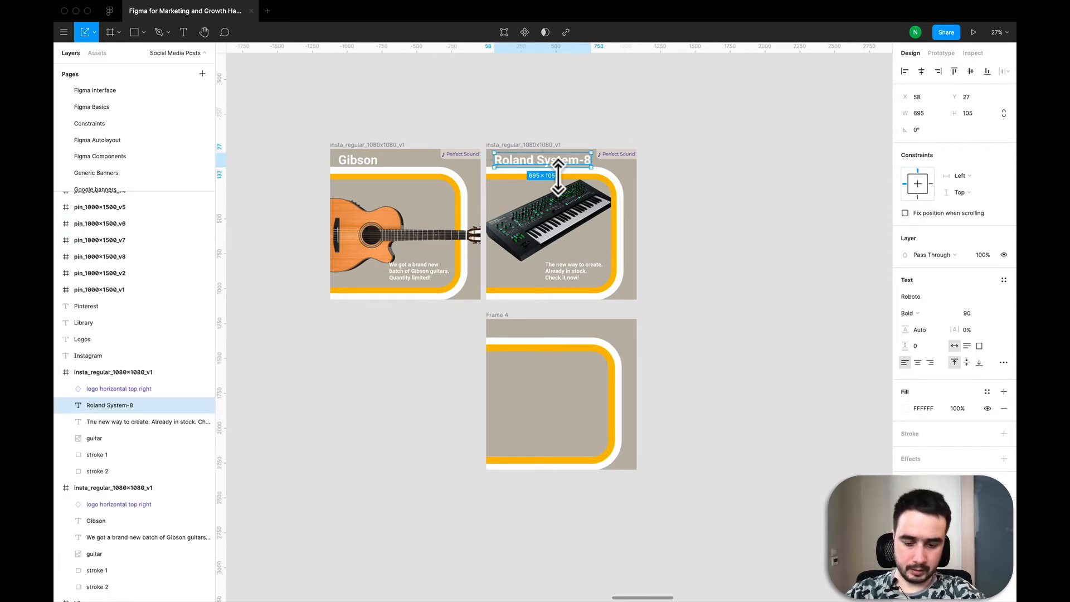
{"action": "key", "text": "ctrl+v"}
{"action": "left_click_drag", "start_coordinate": [557, 162], "coordinate": [554, 339]}
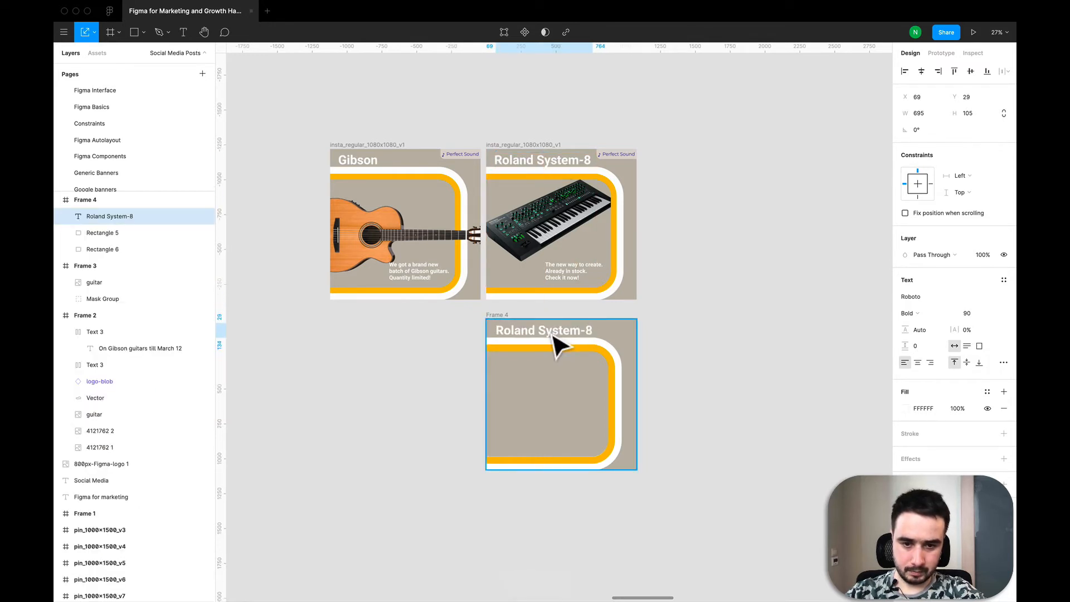
- Locate and copy the top-right Perfect Sound logo component from the Logos frame
{"action": "left_click", "coordinate": [613, 158]}
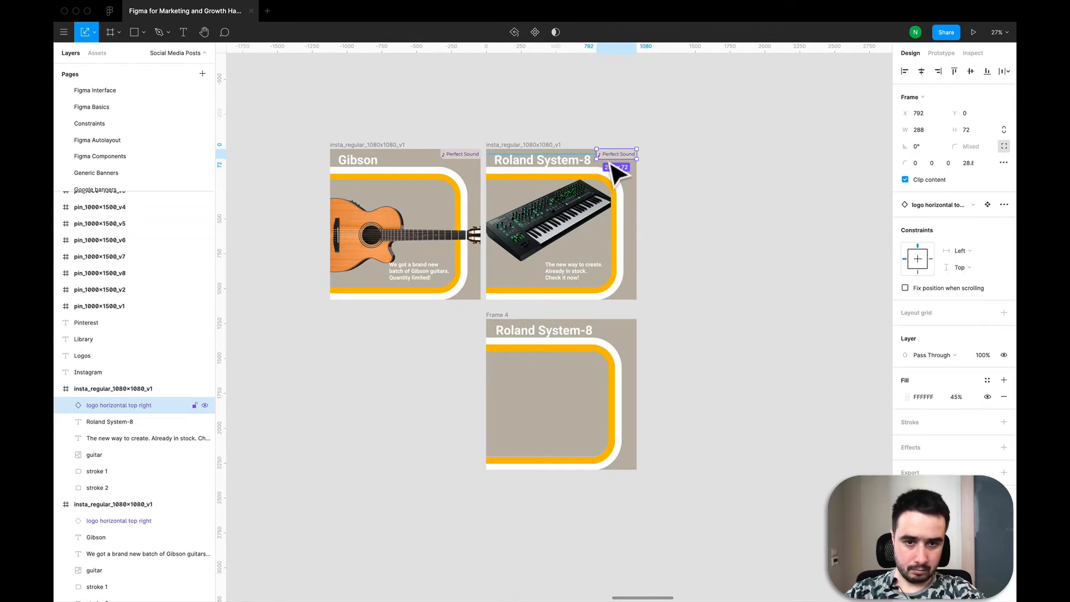
{"action": "left_click", "coordinate": [724, 199]}
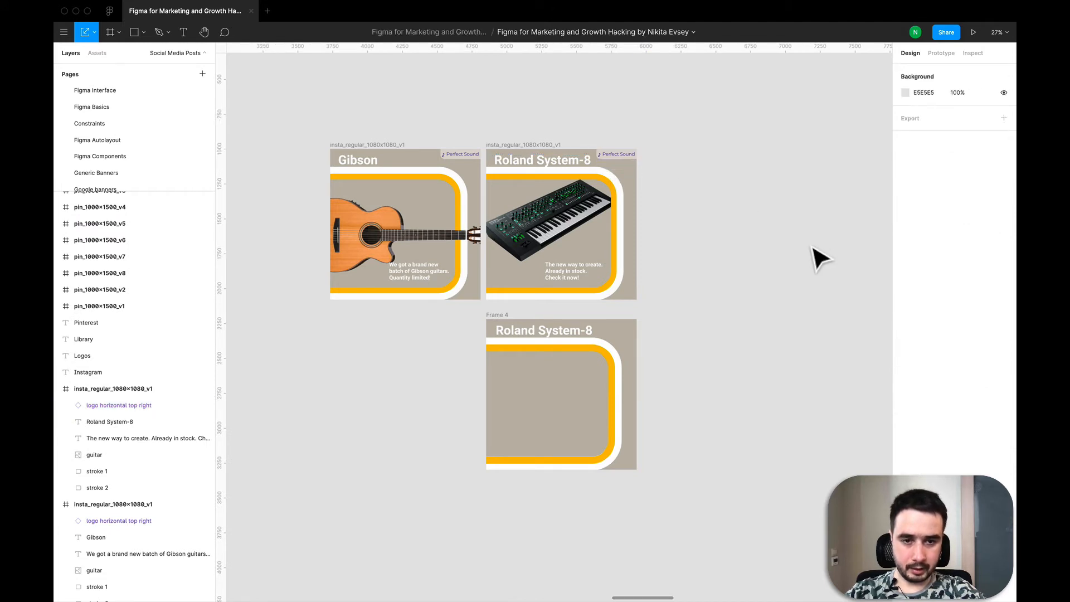
{"action": "scroll", "coordinate": [815, 260], "scroll_direction": "down", "scroll_amount": 5}
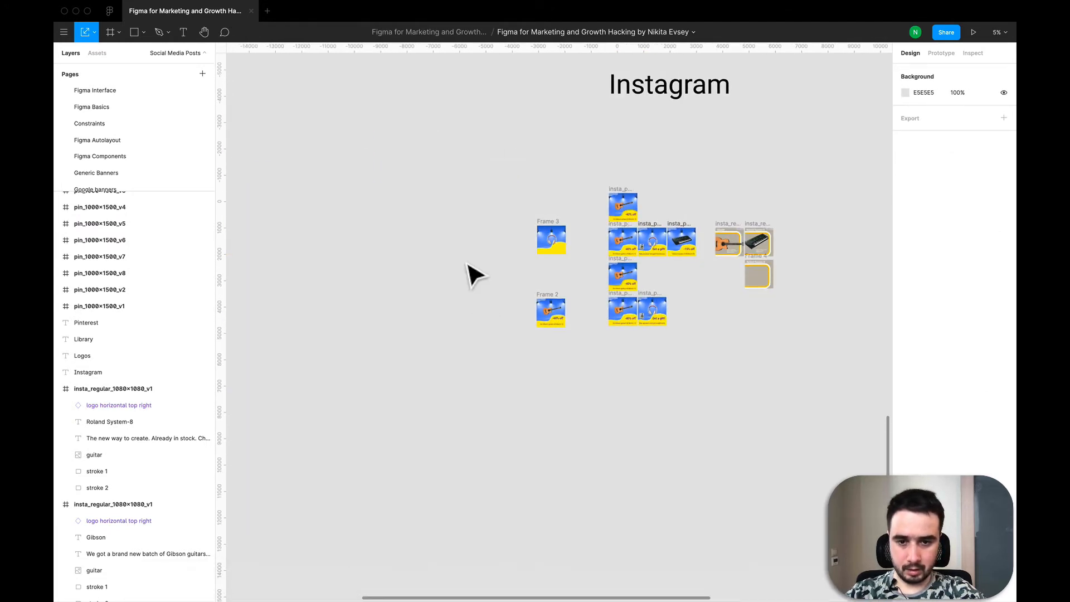
{"action": "scroll", "coordinate": [472, 273], "scroll_direction": "down", "scroll_amount": 4}
{"action": "scroll", "coordinate": [472, 273], "scroll_direction": "left", "scroll_amount": 10}
{"action": "scroll", "coordinate": [473, 273], "scroll_direction": "up", "scroll_amount": 8}
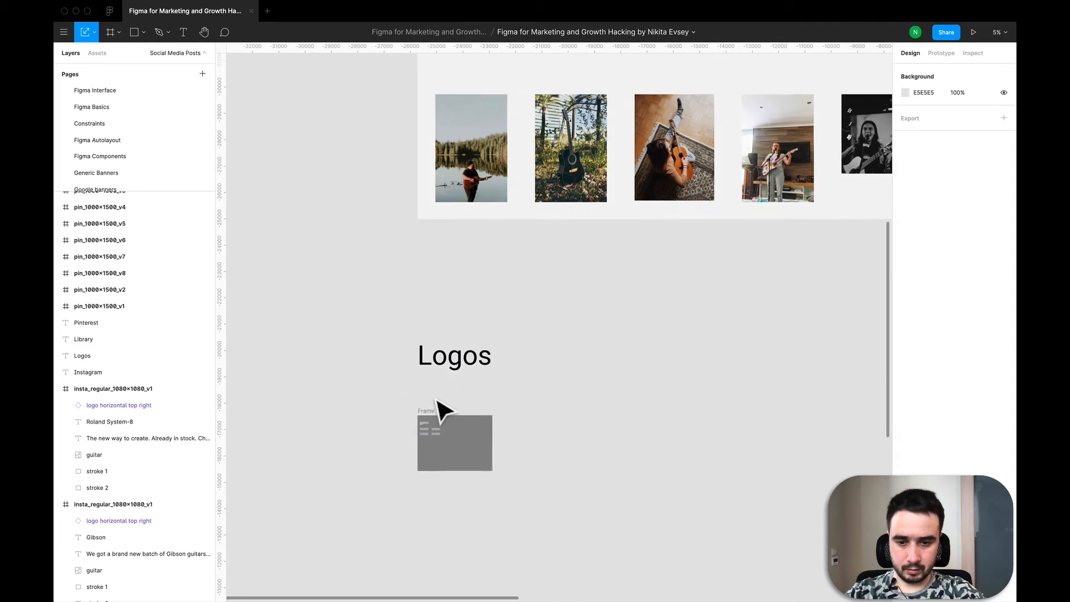
{"action": "scroll", "coordinate": [439, 486], "scroll_direction": "up", "scroll_amount": 5}
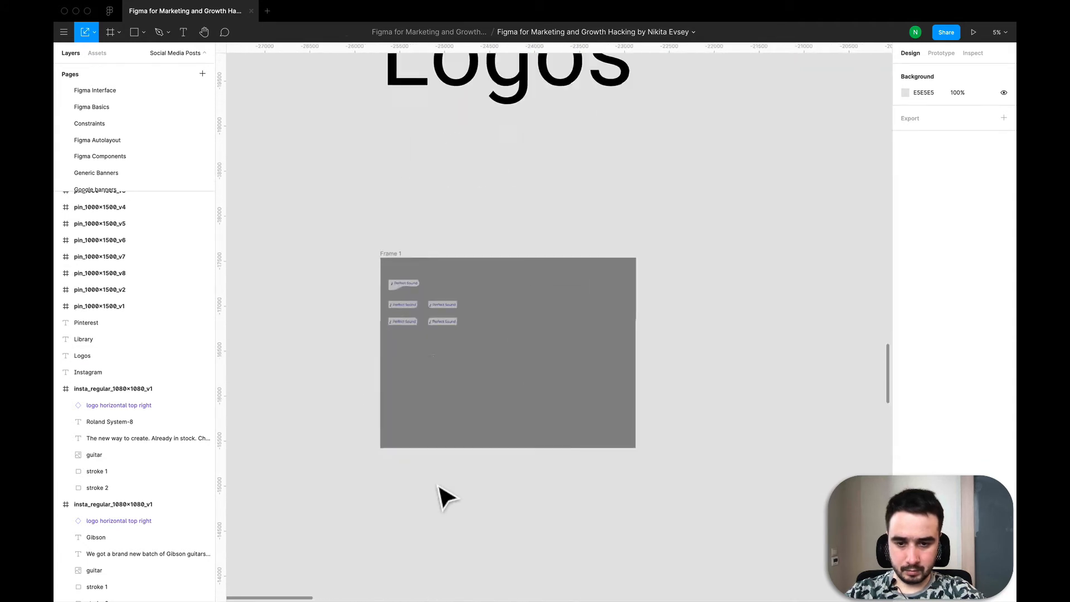
{"action": "left_click", "coordinate": [440, 308]}
{"action": "left_click", "coordinate": [429, 248]}
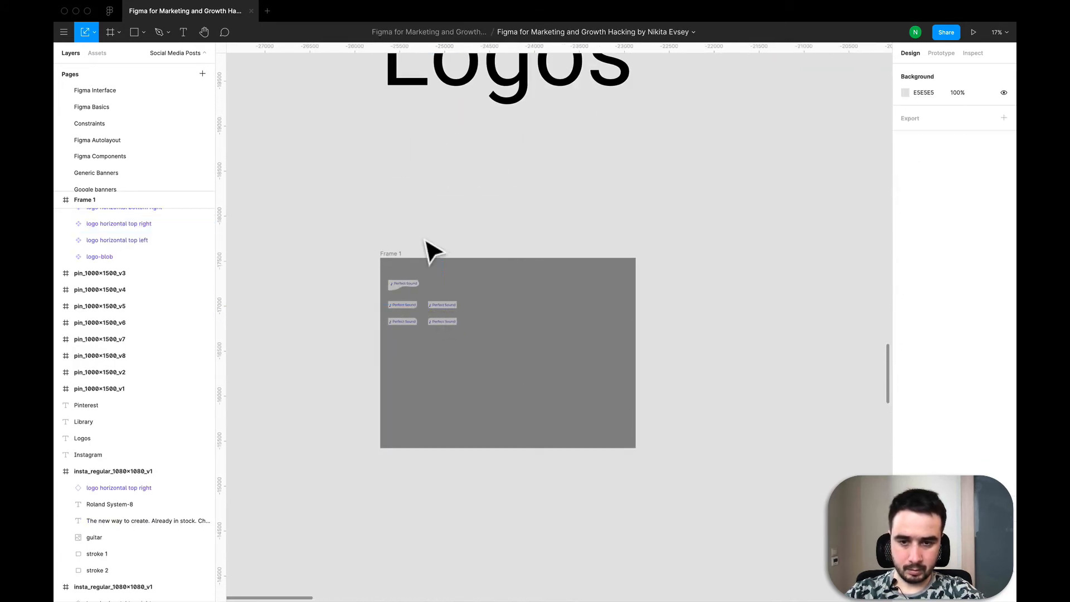
- Paste the Perfect Sound logo into the new frame and place it in the top-right corner
{"action": "scroll", "coordinate": [430, 248], "scroll_direction": "down", "scroll_amount": 6}
{"action": "scroll", "coordinate": [447, 155], "scroll_direction": "down", "scroll_amount": 5}
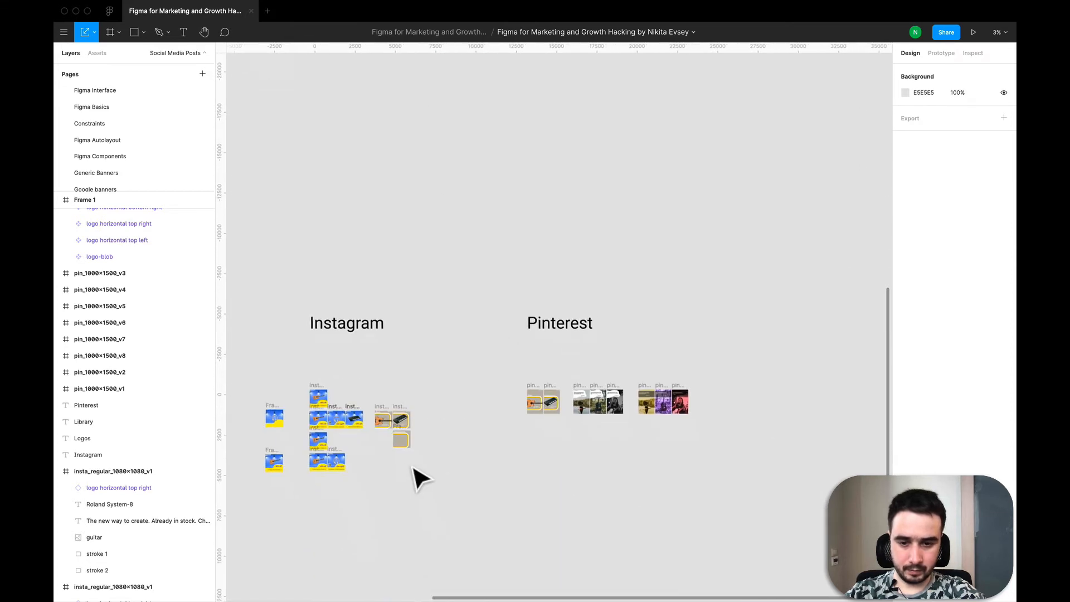
{"action": "scroll", "coordinate": [406, 470], "scroll_direction": "up", "scroll_amount": 6}
{"action": "scroll", "coordinate": [456, 356], "scroll_direction": "up", "scroll_amount": 3}
{"action": "left_click", "coordinate": [352, 363]}
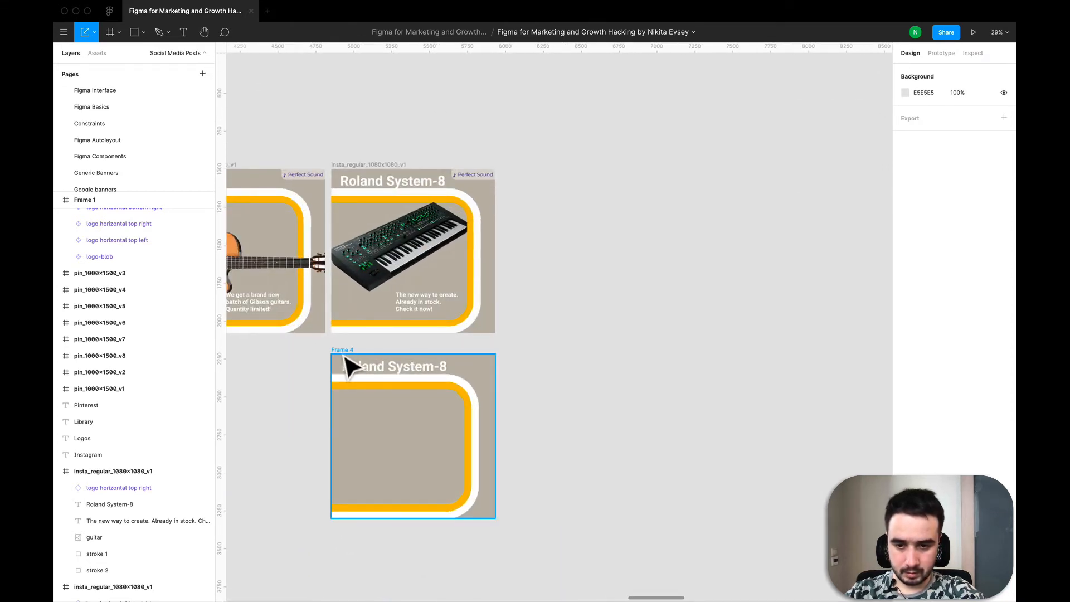
{"action": "key", "text": "super+v"}
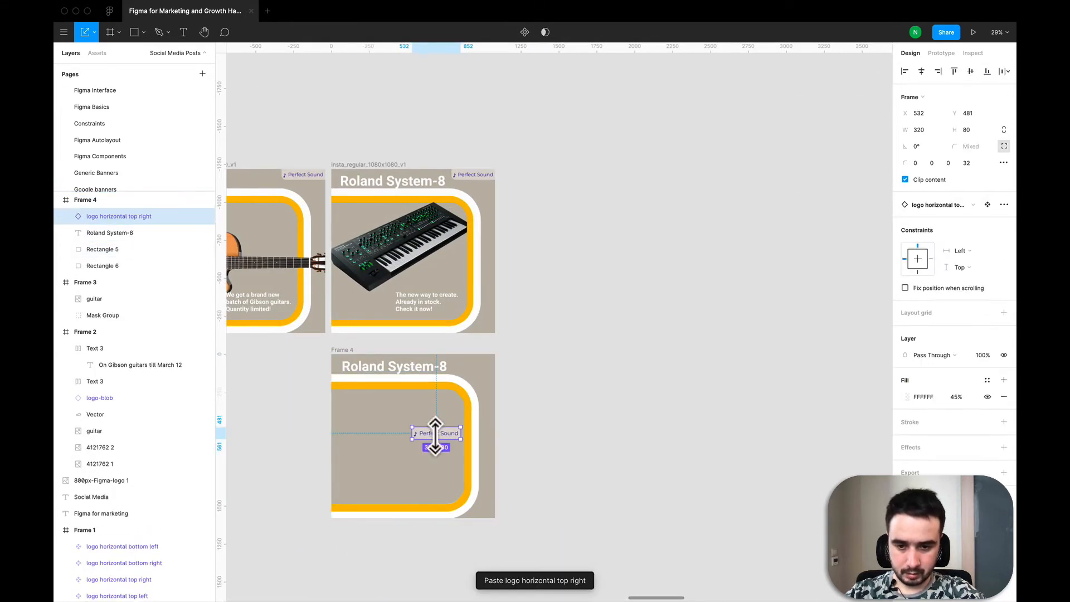
{"action": "left_click_drag", "start_coordinate": [458, 393], "coordinate": [473, 370]}
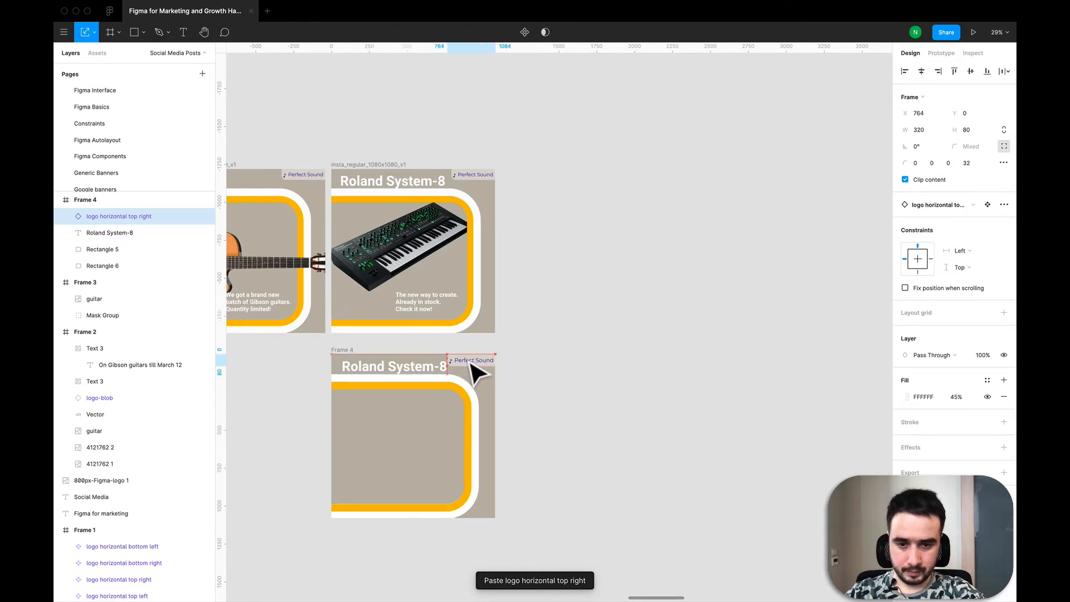
{"action": "scroll", "coordinate": [474, 370], "scroll_direction": "up", "scroll_amount": 5}
{"action": "scroll", "coordinate": [474, 373], "scroll_direction": "up", "scroll_amount": 3}
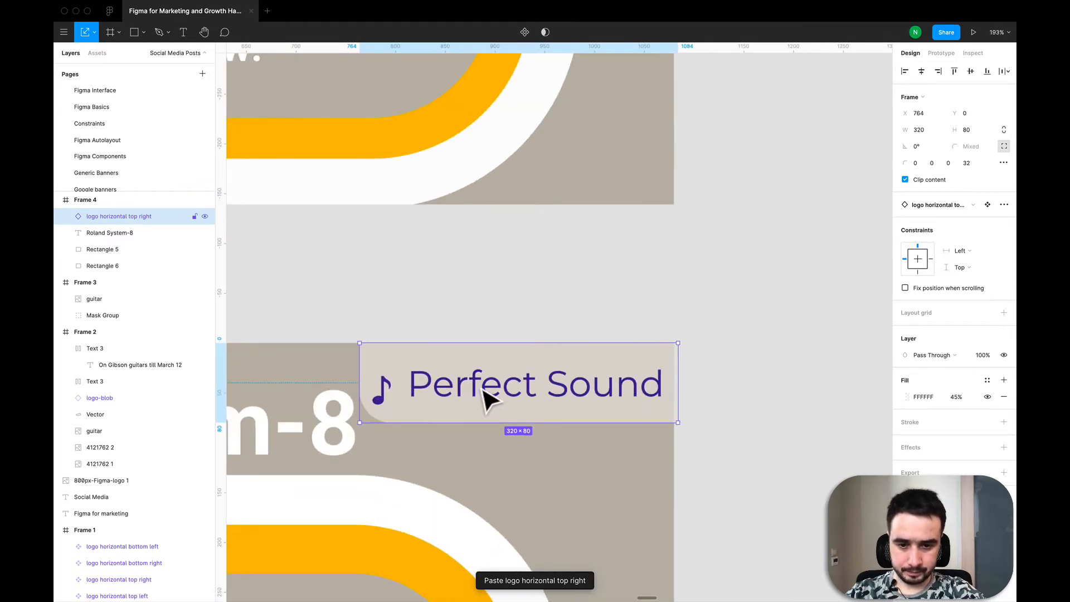
{"action": "left_click", "coordinate": [724, 294]}
{"action": "scroll", "coordinate": [724, 295], "scroll_direction": "down", "scroll_amount": 6}
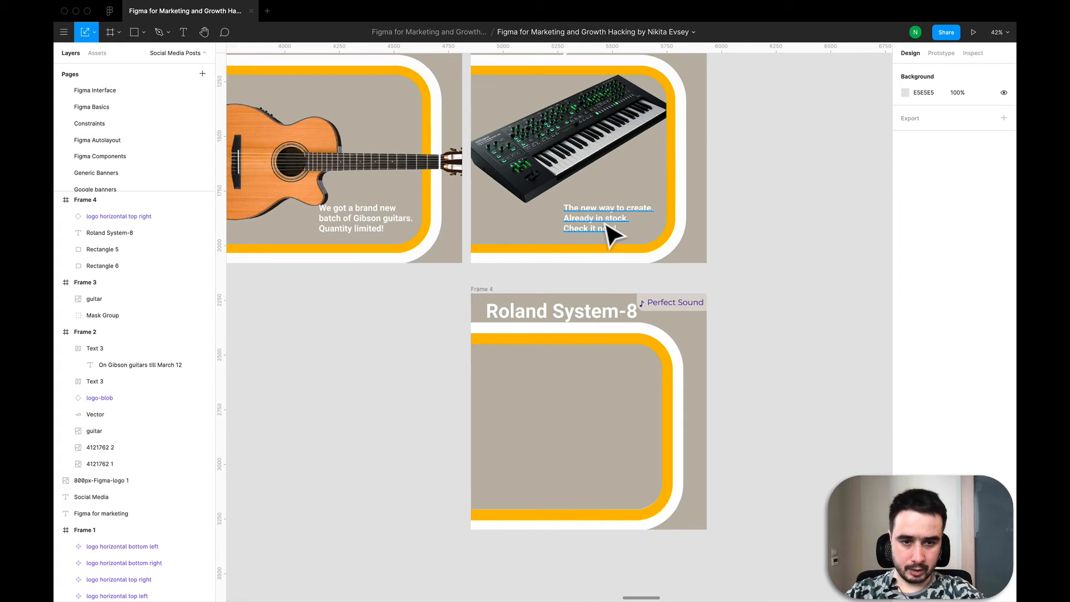
- Copy the Roland post's description text into the new frame's lower right area
{"action": "left_click", "coordinate": [608, 226]}
{"action": "key", "text": "ctrl+c"}
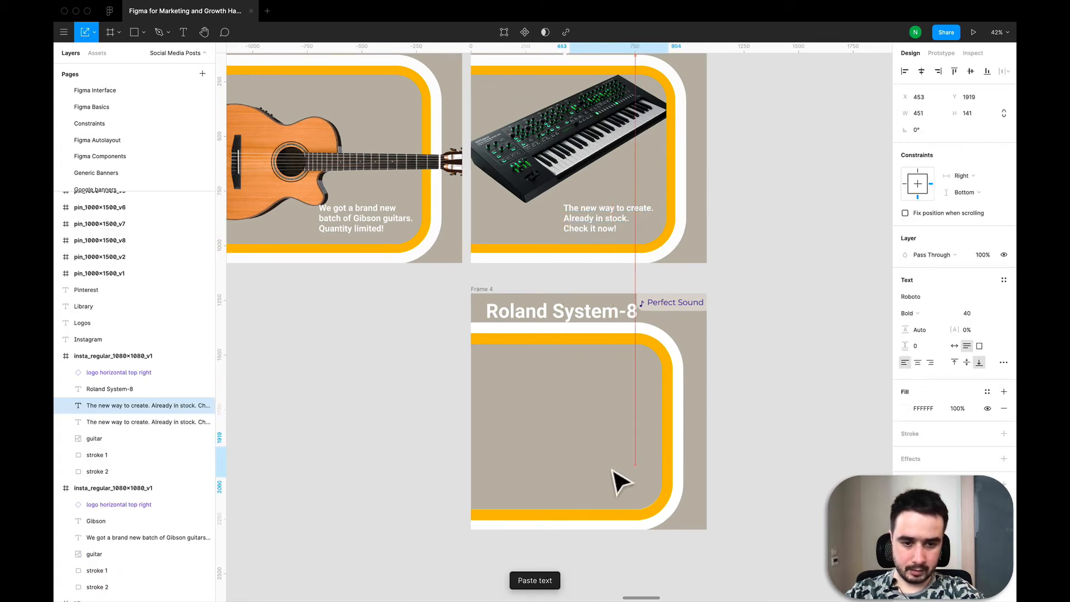
{"action": "left_click", "coordinate": [616, 482]}
{"action": "key", "text": "ctrl+v"}
{"action": "left_click_drag", "start_coordinate": [615, 490], "coordinate": [606, 492]}
- Compare the guitar and synthesizer image layers in the two existing posts
{"action": "left_click", "coordinate": [557, 148]}
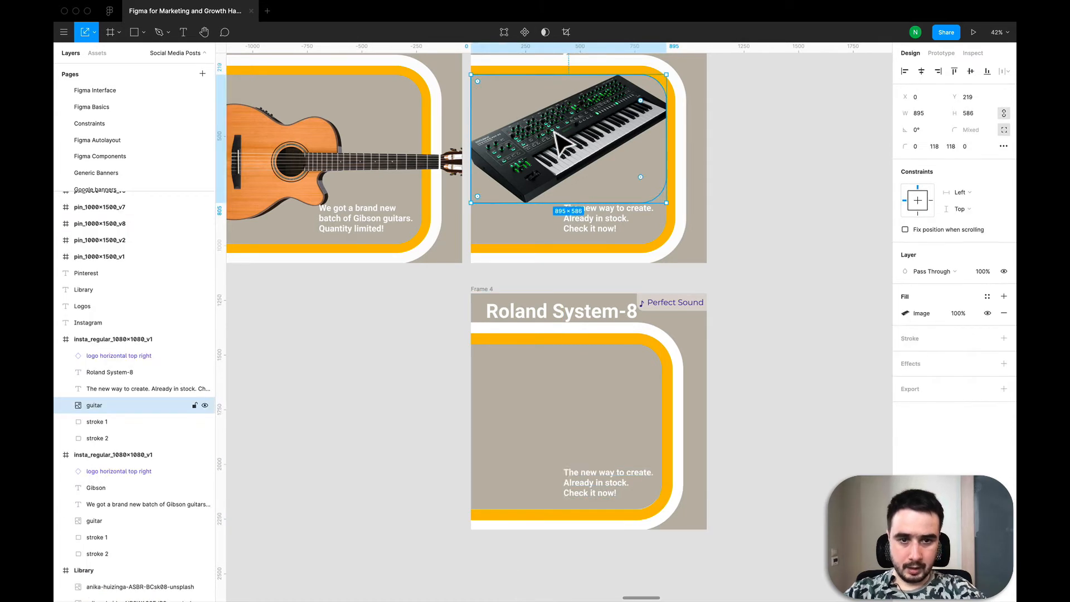
{"action": "scroll", "coordinate": [551, 142], "scroll_direction": "down", "scroll_amount": 3}
{"action": "left_click", "coordinate": [408, 166]}
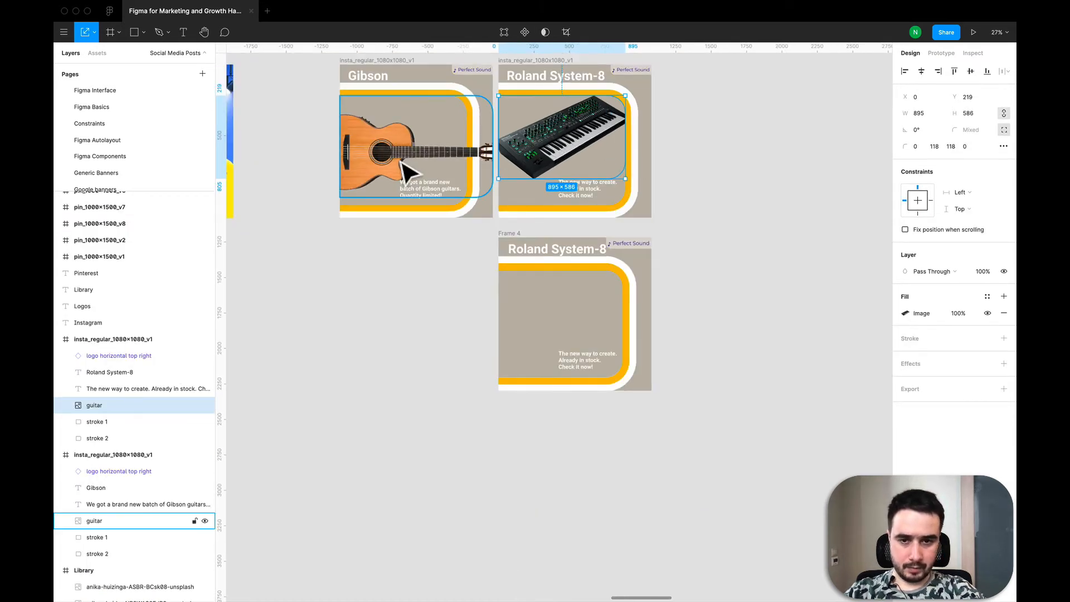
{"action": "left_click", "coordinate": [546, 139]}
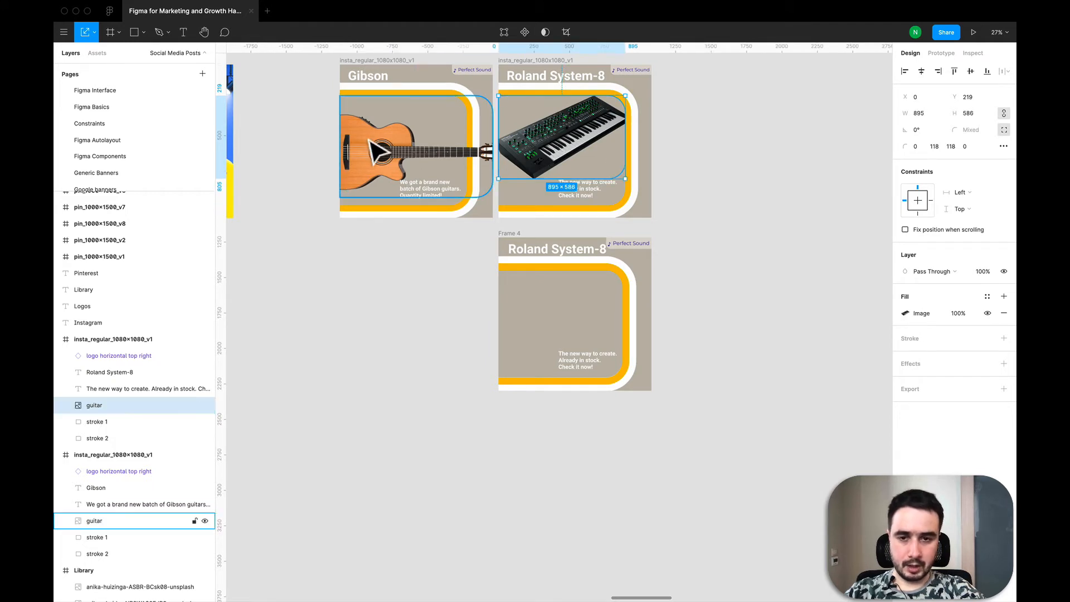
{"action": "left_click", "coordinate": [372, 164]}
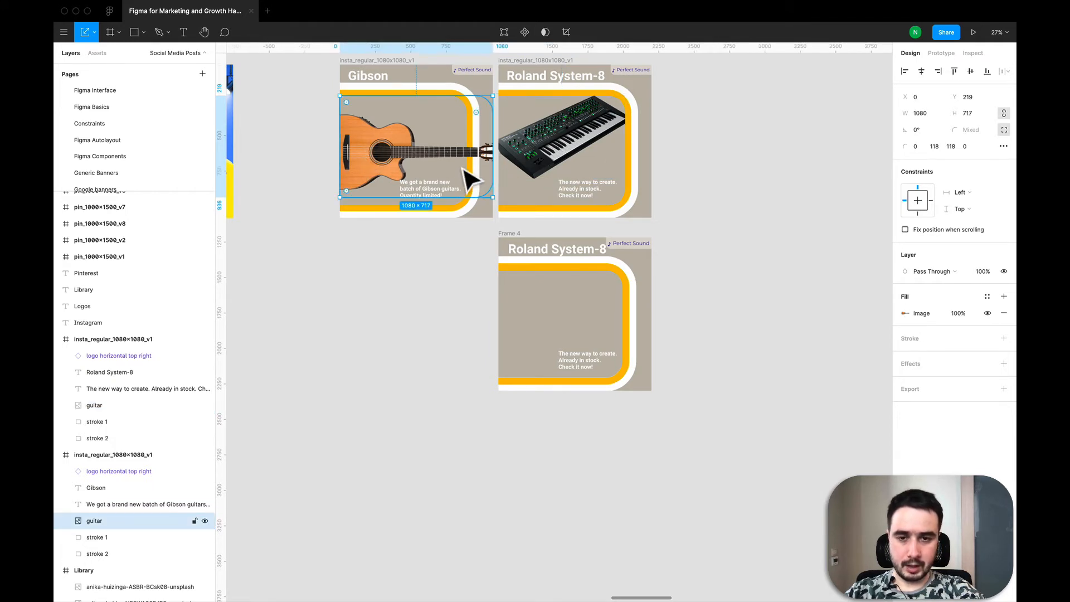
{"action": "left_click", "coordinate": [557, 164]}
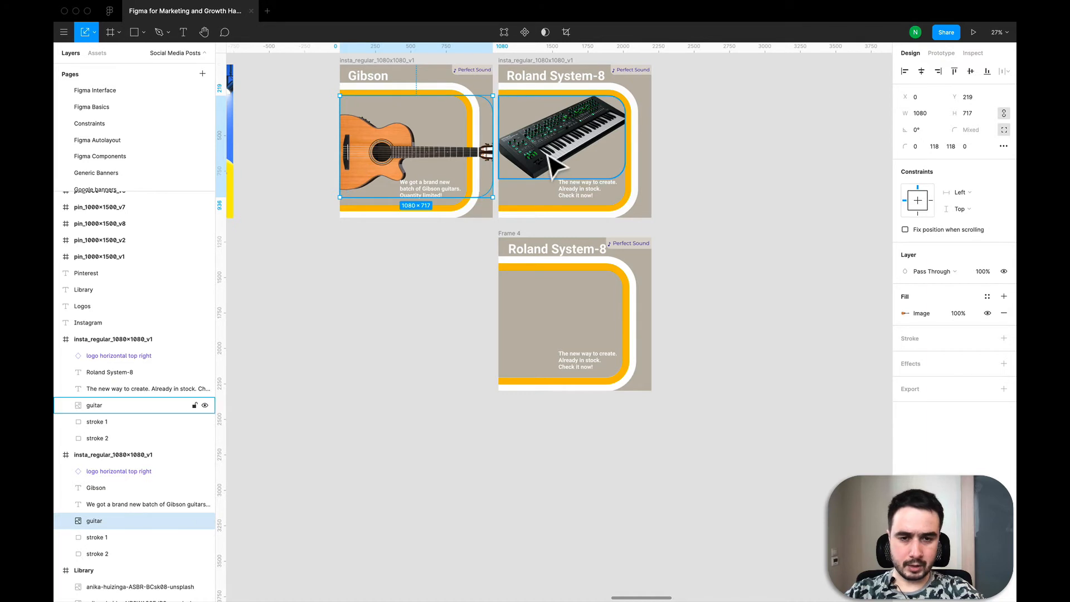
{"action": "scroll", "coordinate": [552, 162], "scroll_direction": "up", "scroll_amount": 2}
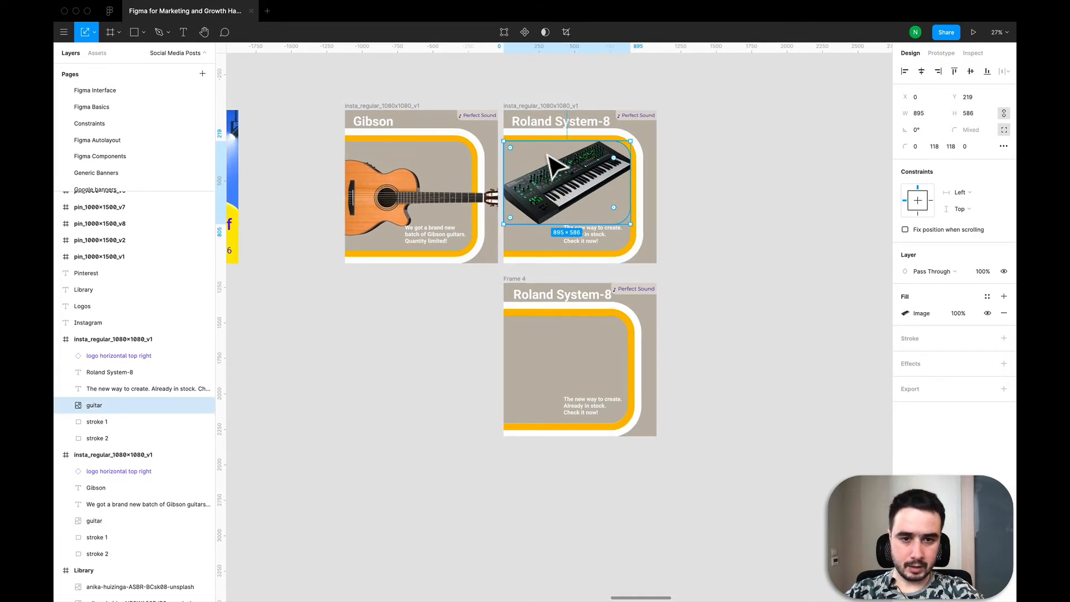
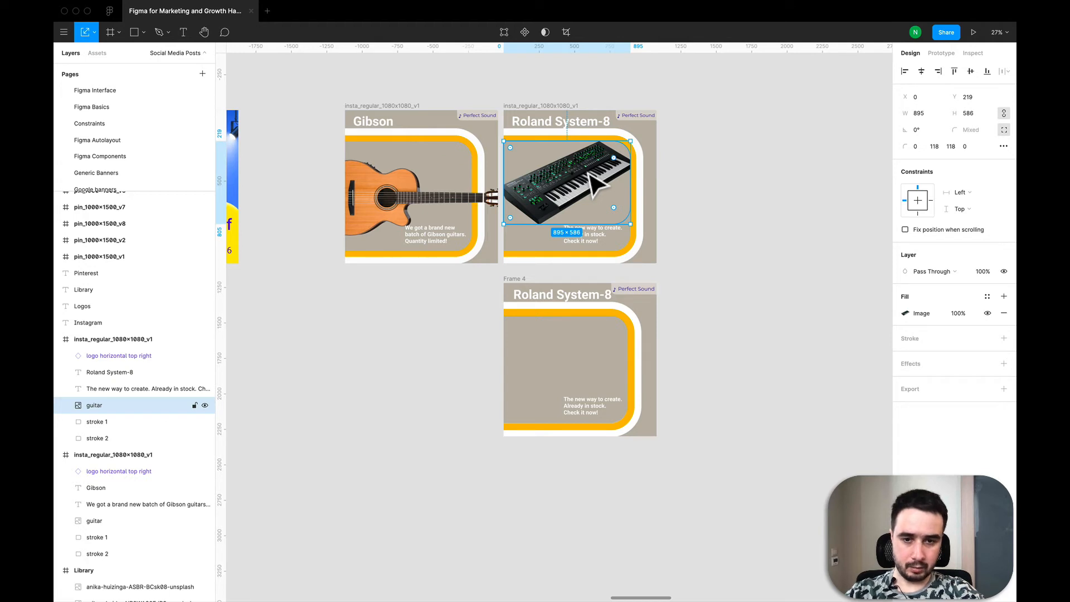
- Copy the guitar and synthesizer images from the Library frame and paste them beside the new Instagram post
{"action": "scroll", "coordinate": [595, 186], "scroll_direction": "down", "scroll_amount": 5}
{"action": "scroll", "coordinate": [596, 185], "scroll_direction": "up", "scroll_amount": 5}
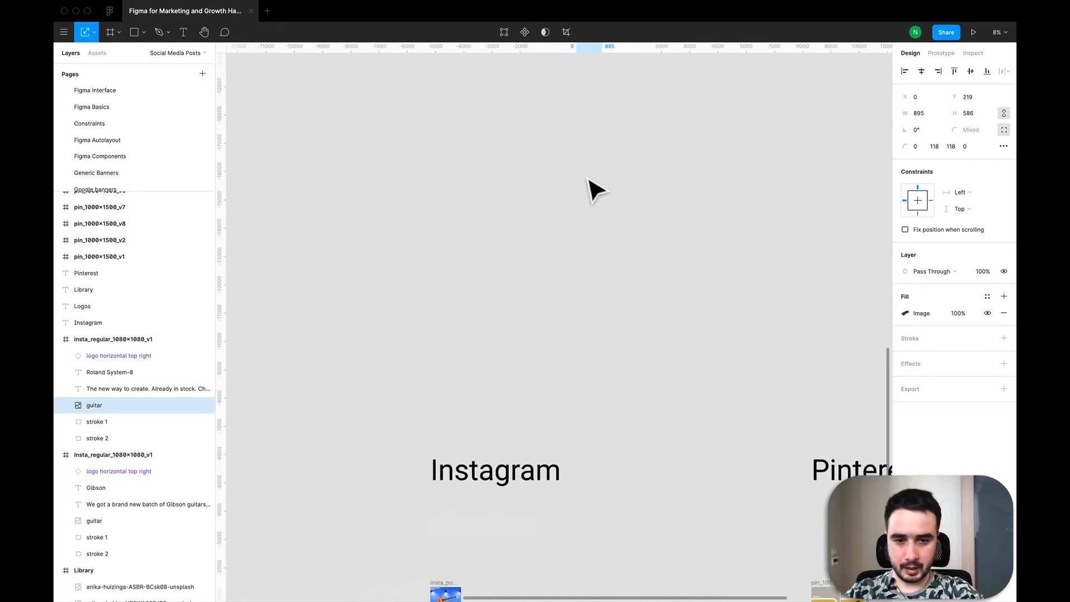
{"action": "scroll", "coordinate": [594, 187], "scroll_direction": "down", "scroll_amount": 5}
{"action": "scroll", "coordinate": [473, 179], "scroll_direction": "up", "scroll_amount": 5}
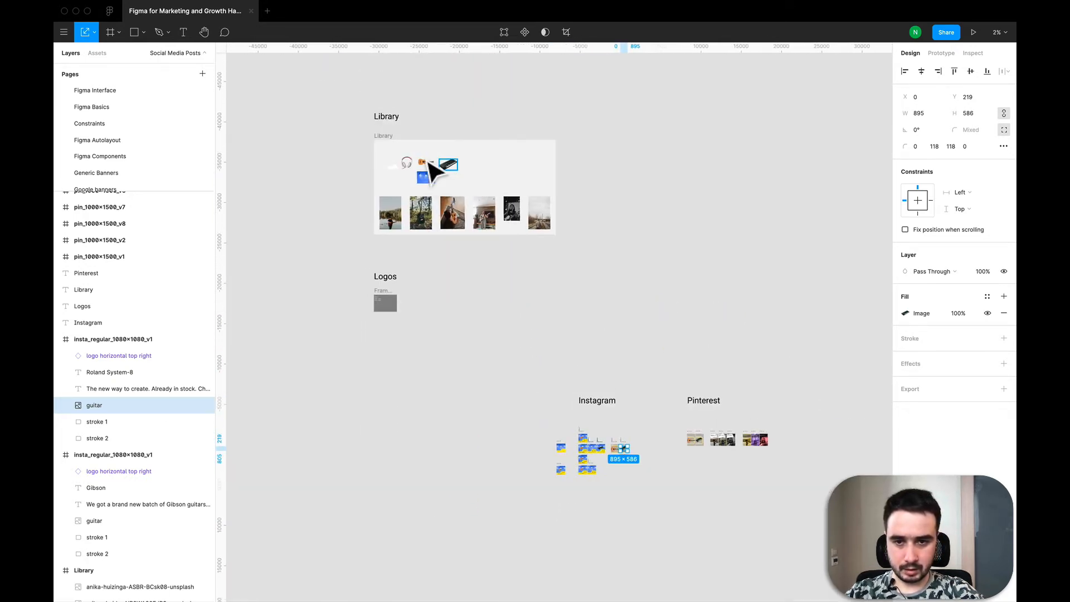
{"action": "scroll", "coordinate": [432, 170], "scroll_direction": "up", "scroll_amount": 5}
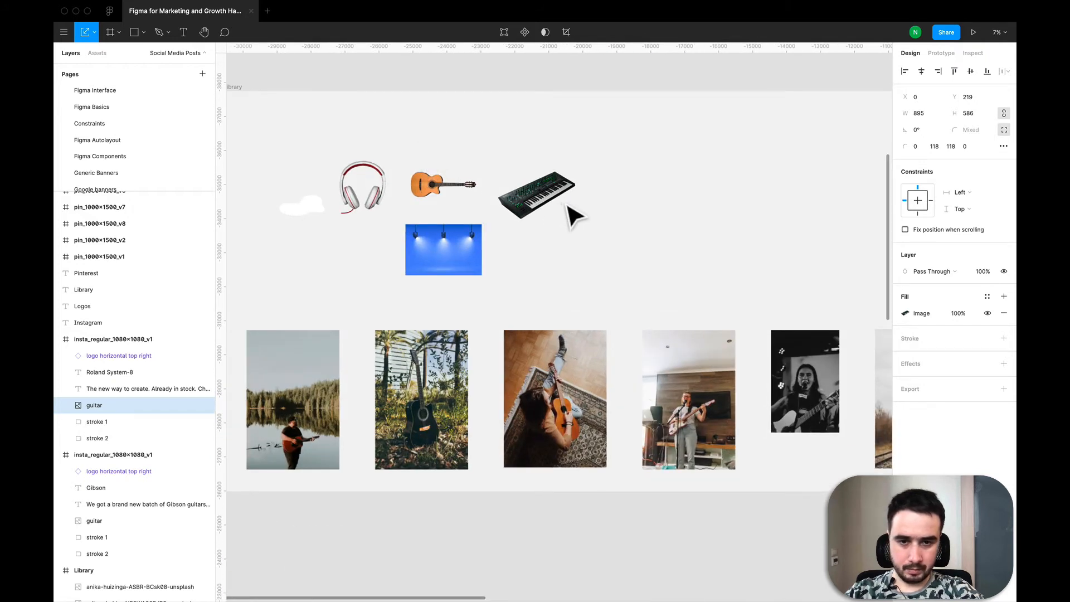
{"action": "left_click_drag", "start_coordinate": [411, 139], "coordinate": [569, 207]}
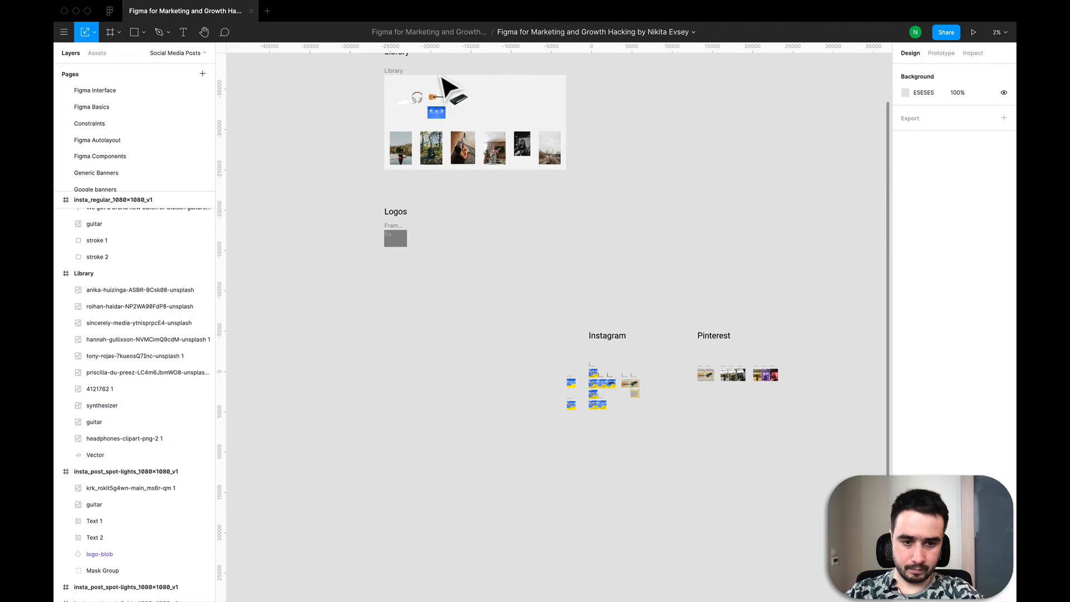
{"action": "scroll", "coordinate": [638, 418], "scroll_direction": "up", "scroll_amount": 3}
{"action": "scroll", "coordinate": [638, 418], "scroll_direction": "up", "scroll_amount": 5}
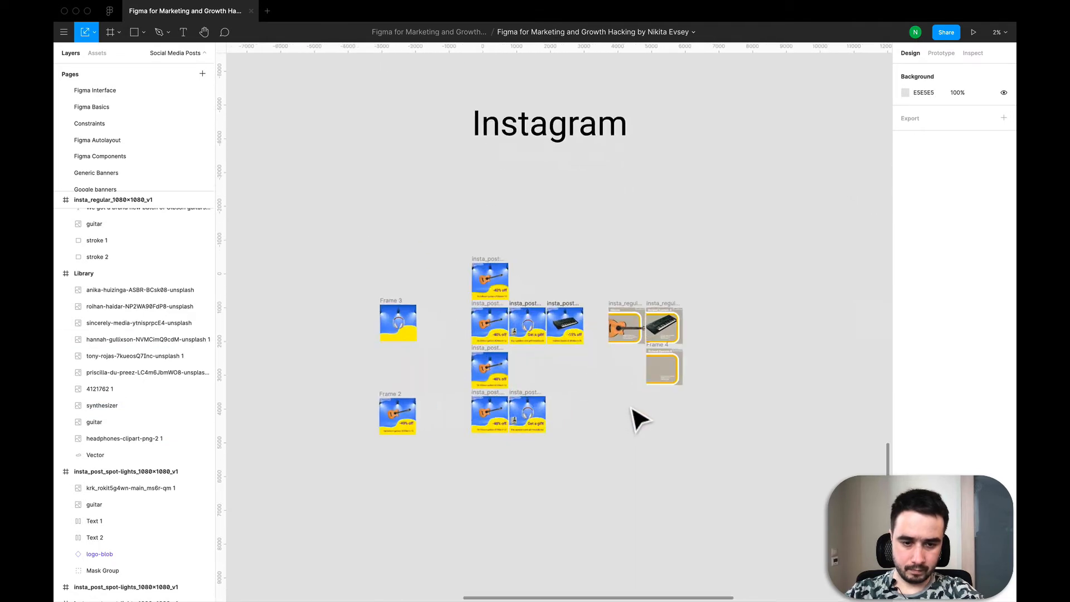
{"action": "scroll", "coordinate": [552, 364], "scroll_direction": "up", "scroll_amount": 3}
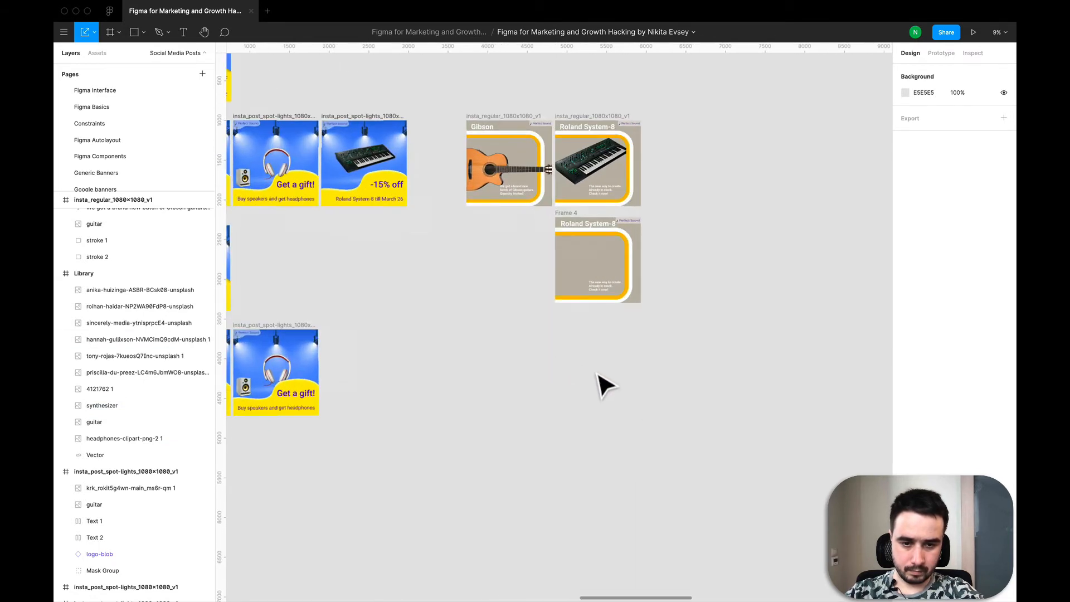
{"action": "key", "text": "super+v"}
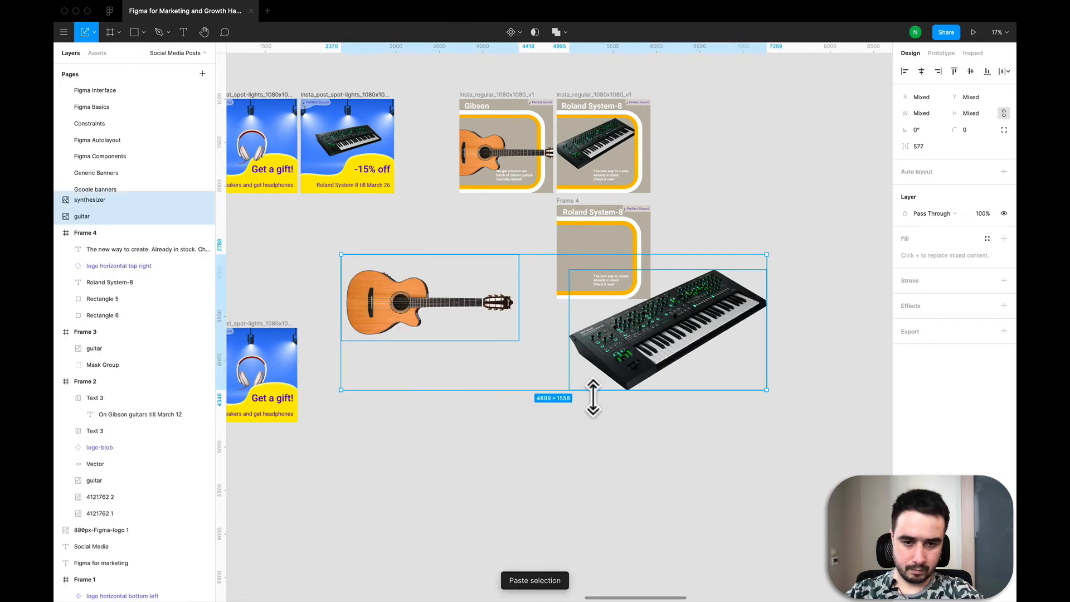
- Try placing and resizing the guitar image inside the new frame, then move it back out onto the canvas
{"action": "left_click", "coordinate": [543, 399]}
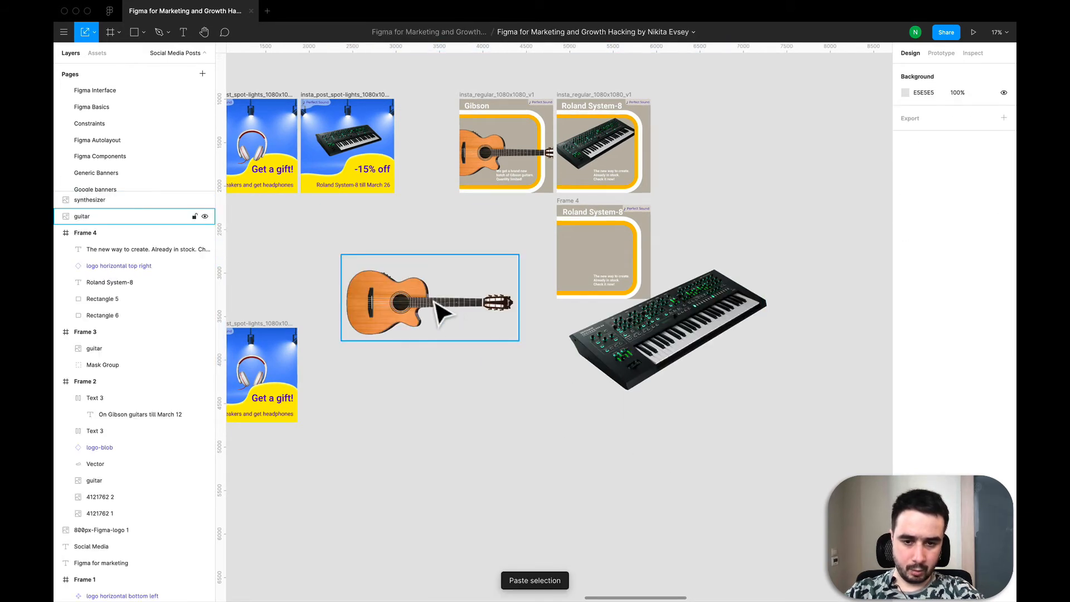
{"action": "left_click", "coordinate": [409, 315]}
{"action": "left_click_drag", "start_coordinate": [408, 304], "coordinate": [585, 258]}
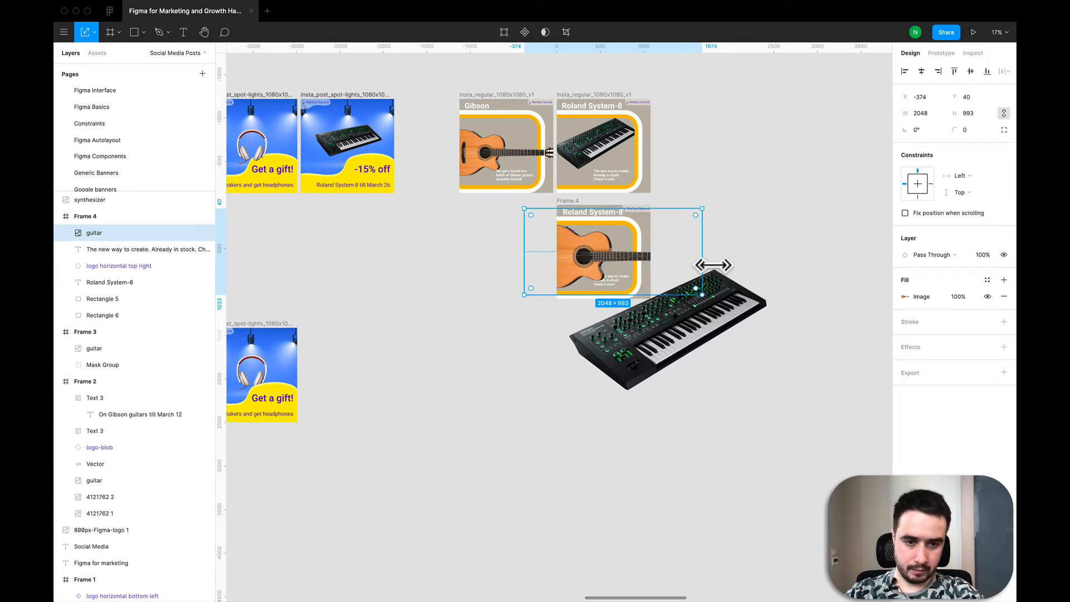
{"action": "left_click_drag", "start_coordinate": [707, 265], "coordinate": [634, 264]}
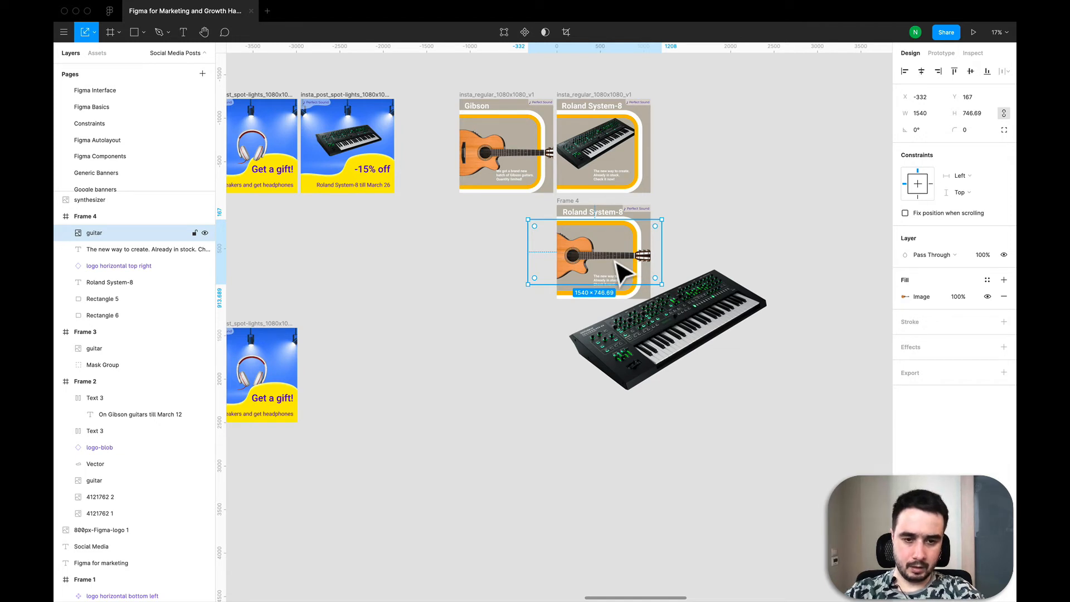
{"action": "left_click_drag", "start_coordinate": [617, 272], "coordinate": [520, 399]}
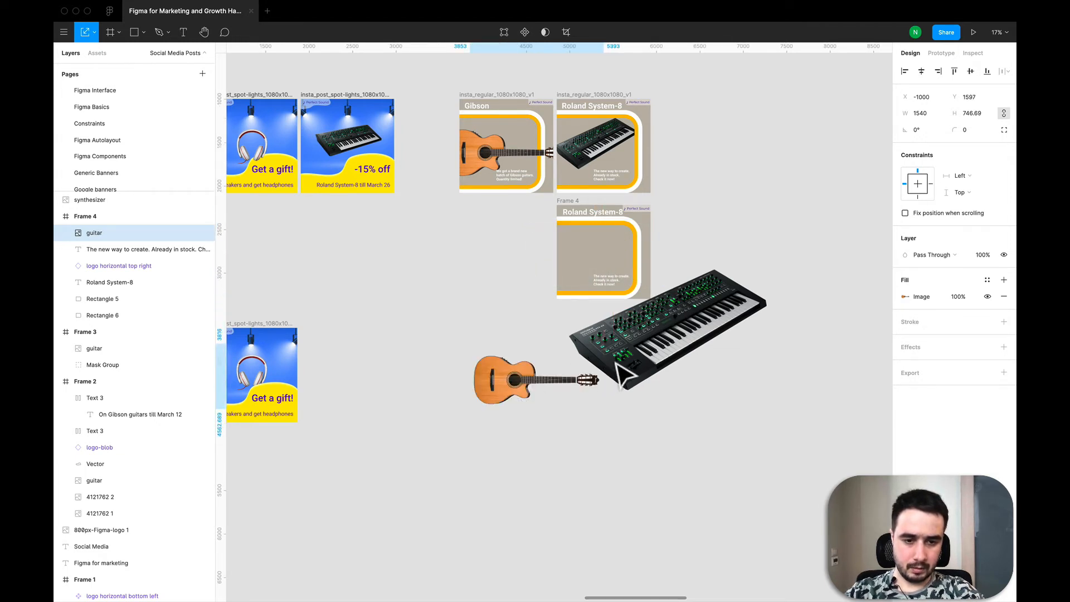
{"action": "left_click_drag", "start_coordinate": [621, 376], "coordinate": [586, 389]}
- Move the synthesizer image into the new frame and resize it to about 979 × 596 inside the rounded frame
{"action": "left_click", "coordinate": [648, 344]}
{"action": "left_click_drag", "start_coordinate": [659, 351], "coordinate": [613, 278]}
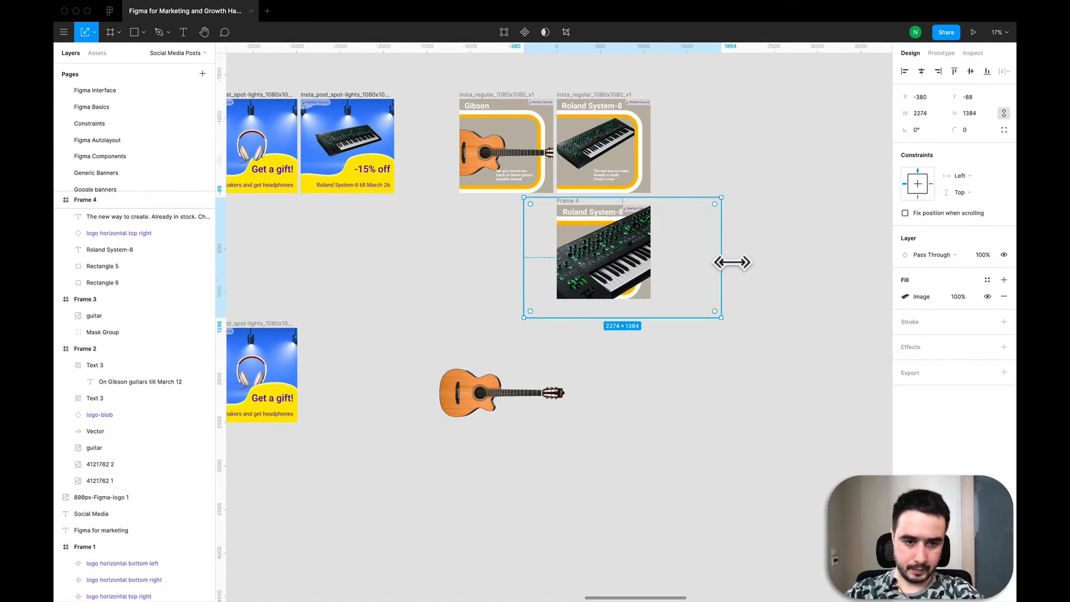
{"action": "left_click_drag", "start_coordinate": [723, 262], "coordinate": [638, 262]}
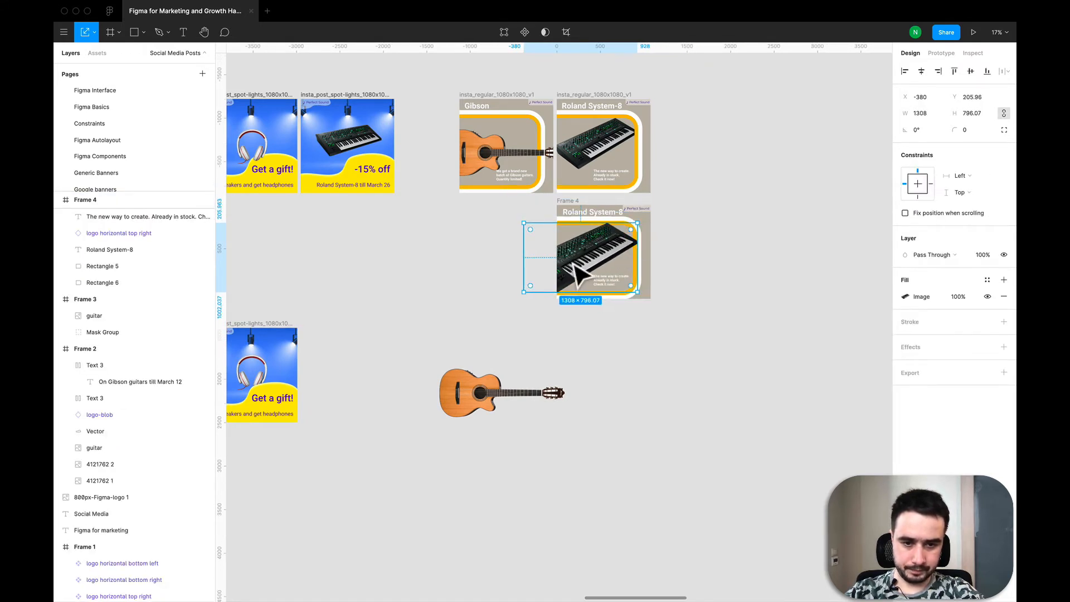
{"action": "left_click_drag", "start_coordinate": [532, 265], "coordinate": [560, 265]}
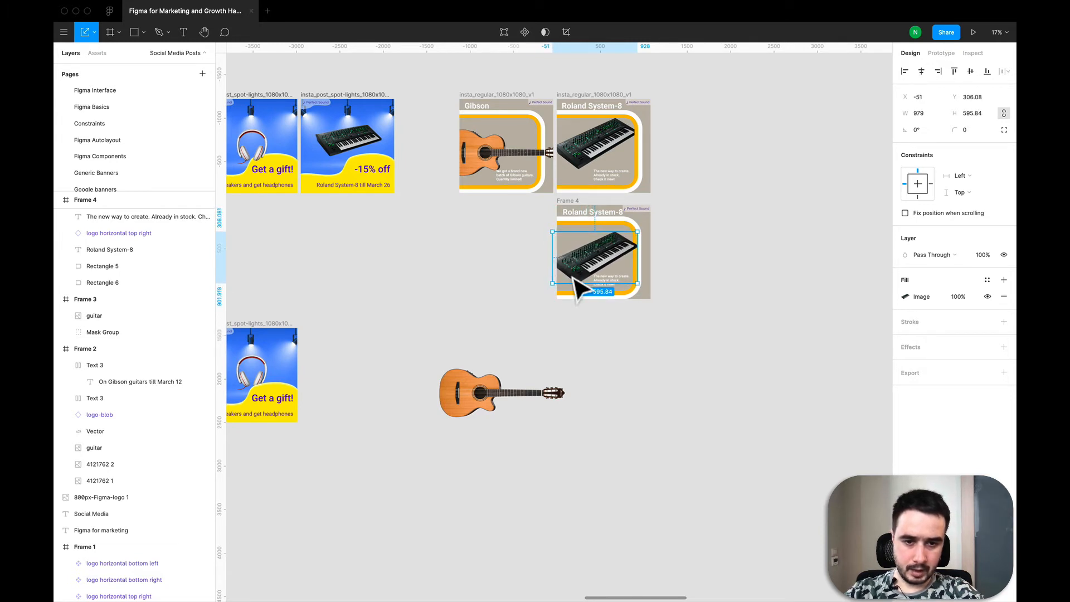
{"action": "scroll", "coordinate": [617, 254], "scroll_direction": "up", "scroll_amount": 5}
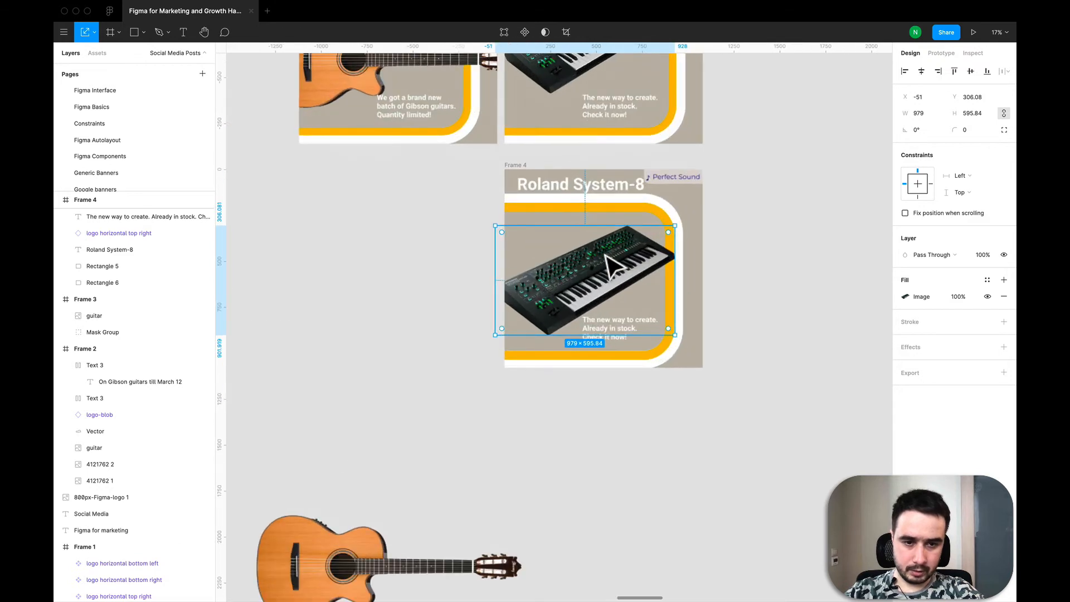
{"action": "left_click_drag", "start_coordinate": [606, 244], "coordinate": [603, 247]}
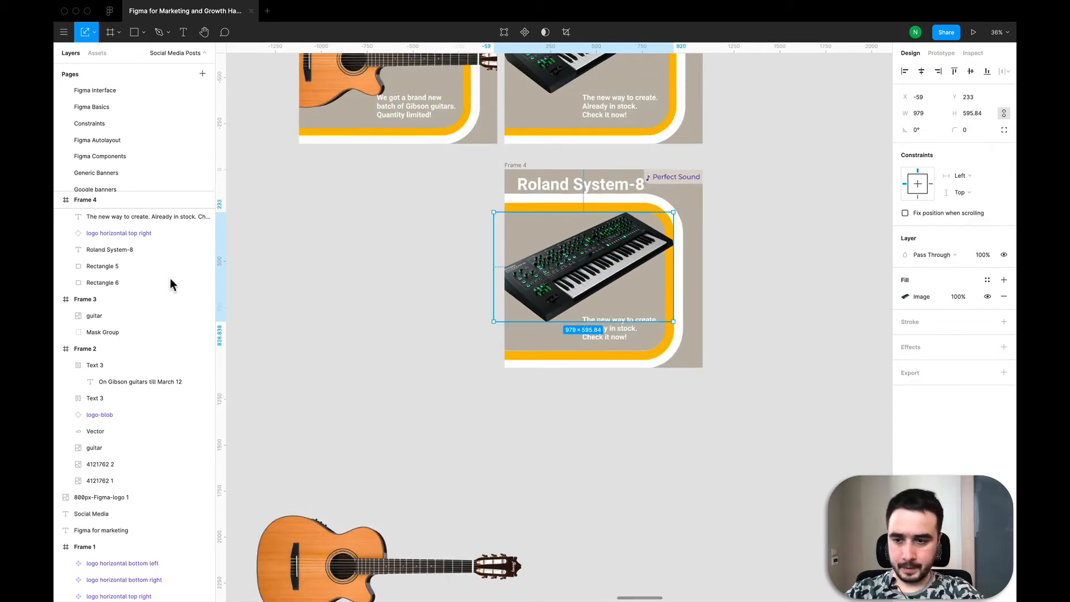
- Reorder the synthesizer layer to the bottom of Frame 4, behind the rounded rectangles
{"action": "scroll", "coordinate": [171, 297], "scroll_direction": "up", "scroll_amount": 1}
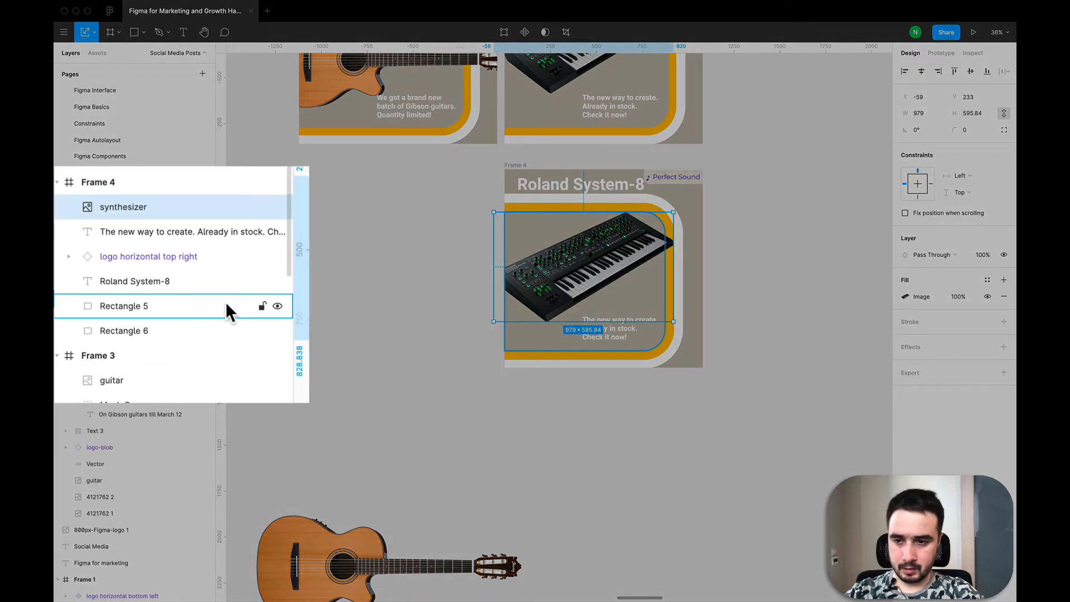
{"action": "left_click_drag", "start_coordinate": [140, 207], "coordinate": [132, 339]}
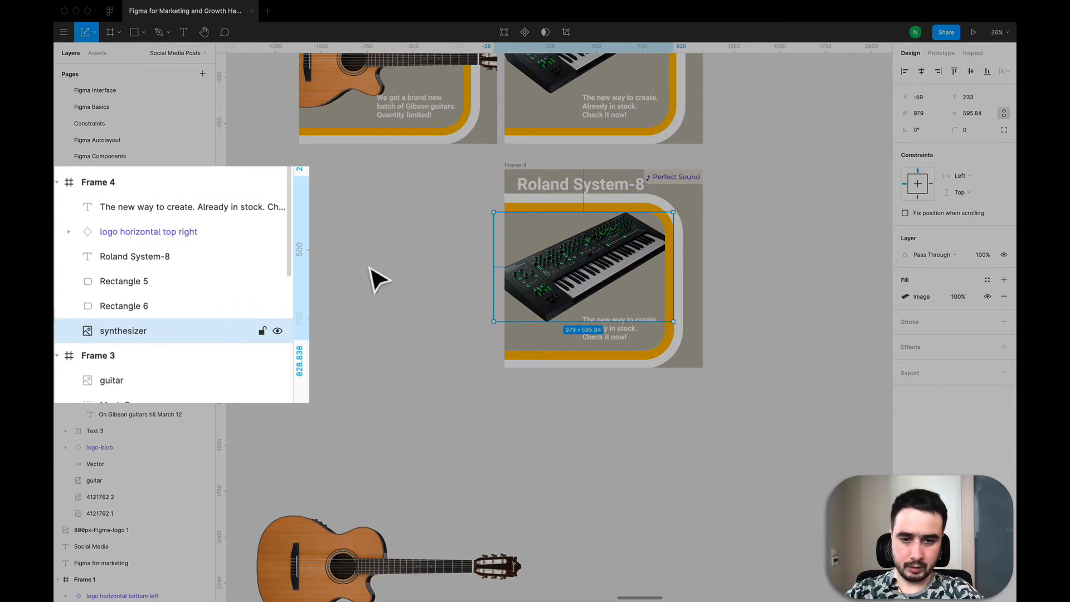
{"action": "left_click", "coordinate": [421, 268]}
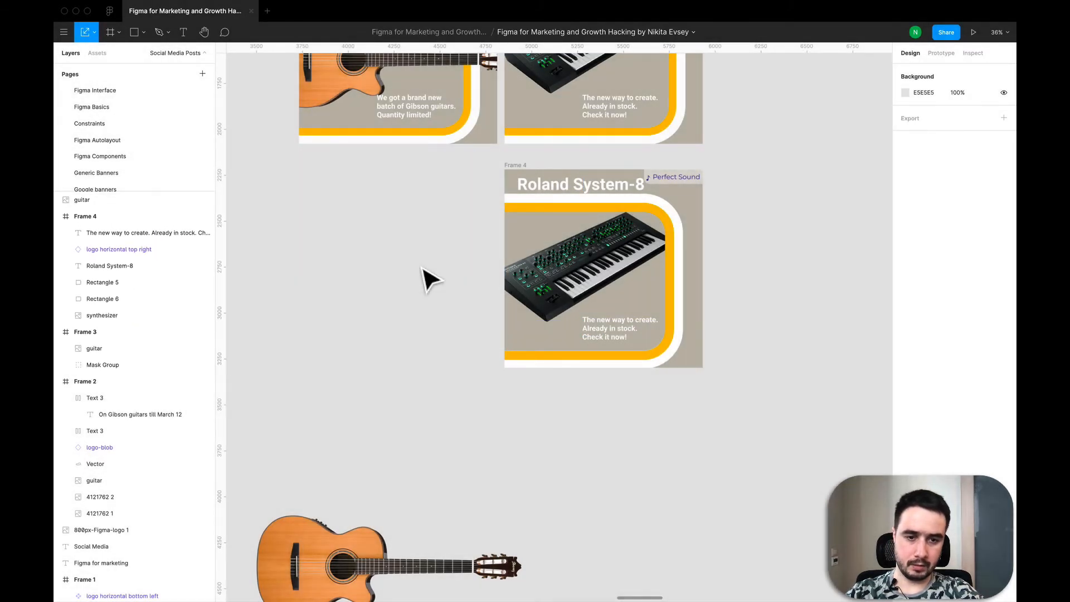
- Scale the Perfect Sound logo in the new post down to about 244 × 61, keeping it top-right
{"action": "scroll", "coordinate": [421, 268], "scroll_direction": "down", "scroll_amount": 5}
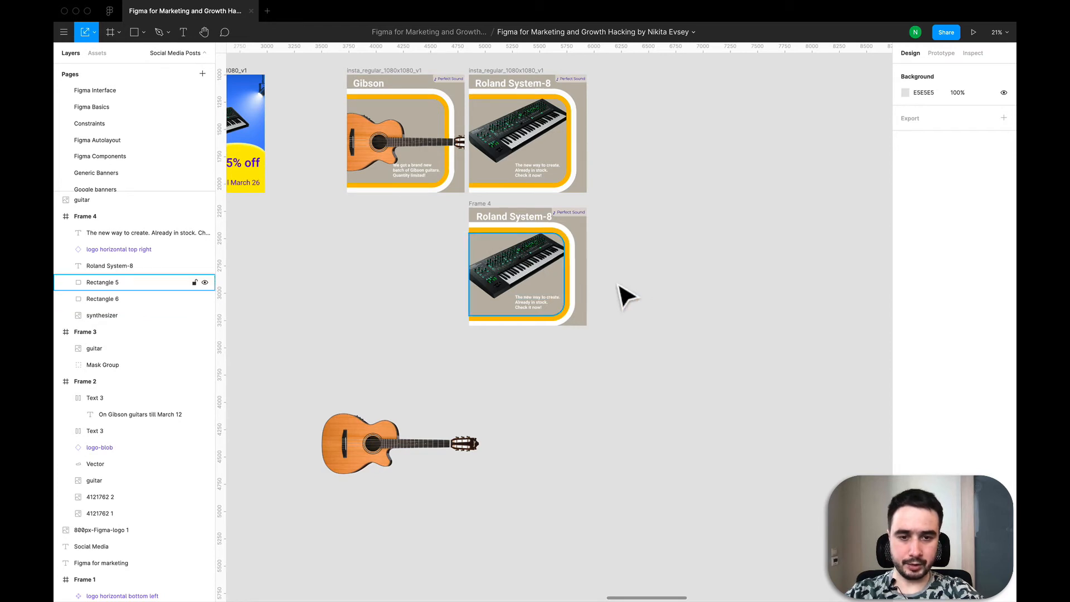
{"action": "left_click", "coordinate": [582, 216]}
{"action": "scroll", "coordinate": [583, 218], "scroll_direction": "up", "scroll_amount": 5}
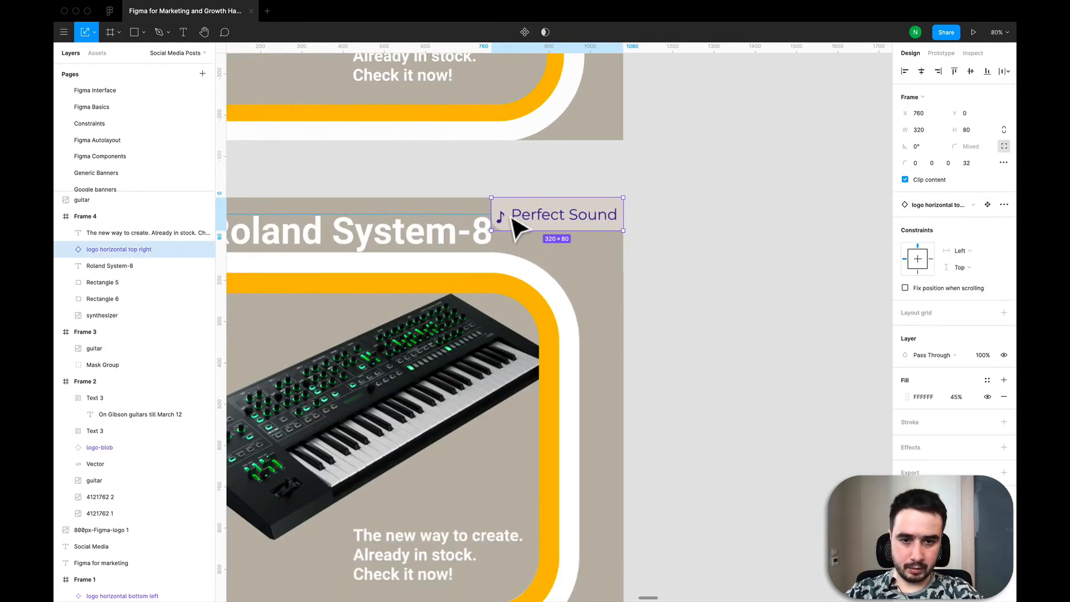
{"action": "left_click_drag", "start_coordinate": [499, 240], "coordinate": [531, 232]}
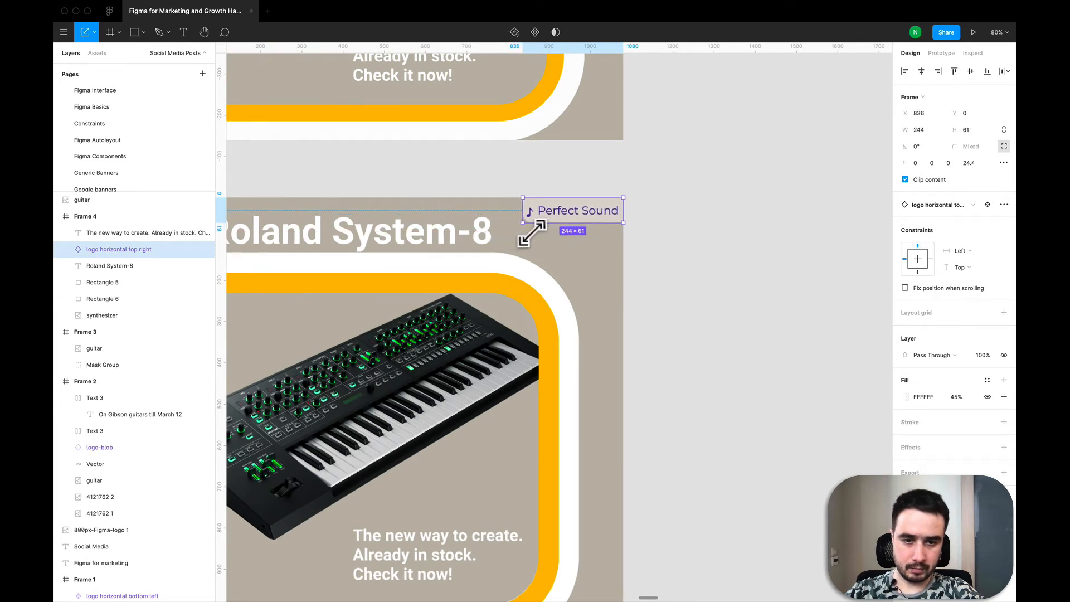
{"action": "left_click", "coordinate": [686, 273]}
- Compare the new post with the original Roland System-8 post and its description text
{"action": "scroll", "coordinate": [686, 273], "scroll_direction": "down", "scroll_amount": 6}
{"action": "scroll", "coordinate": [684, 273], "scroll_direction": "up", "scroll_amount": 1}
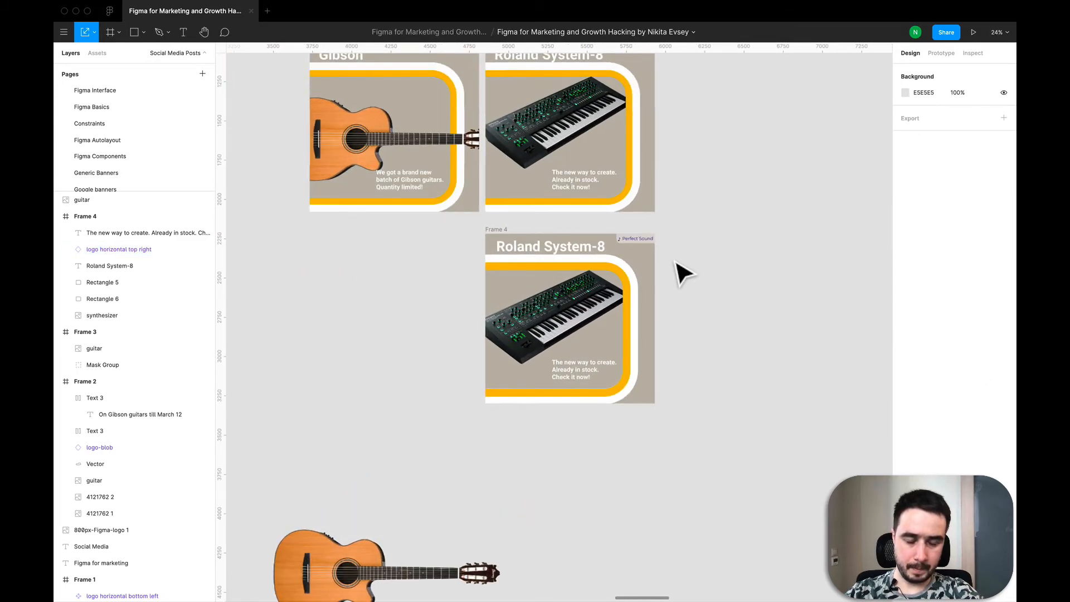
{"action": "scroll", "coordinate": [437, 300], "scroll_direction": "down", "scroll_amount": 3}
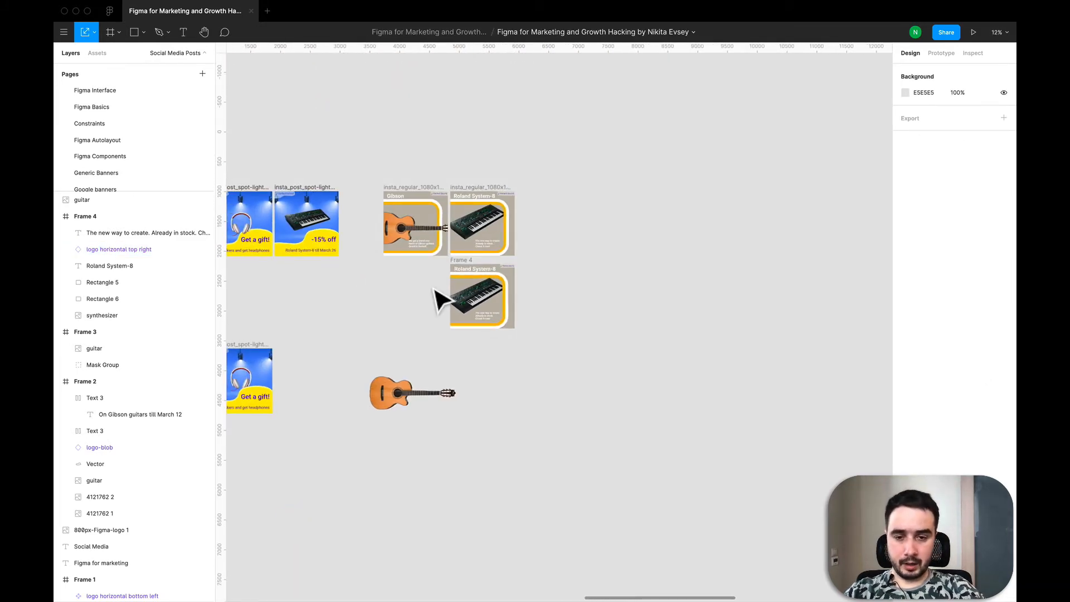
{"action": "scroll", "coordinate": [438, 299], "scroll_direction": "left", "scroll_amount": 3}
{"action": "scroll", "coordinate": [438, 299], "scroll_direction": "up", "scroll_amount": 1}
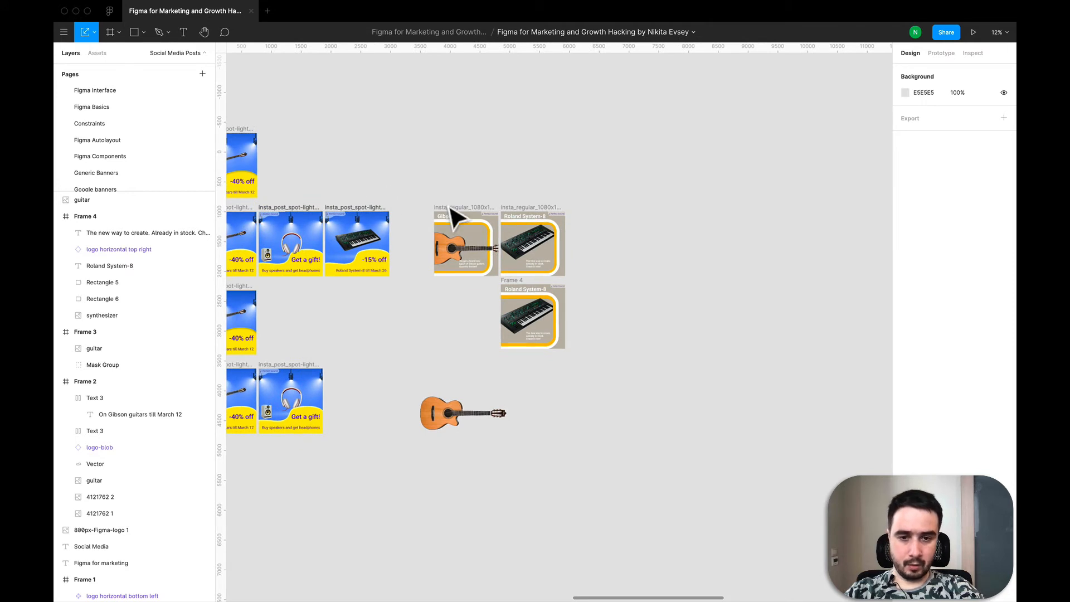
{"action": "left_click", "coordinate": [535, 262]}
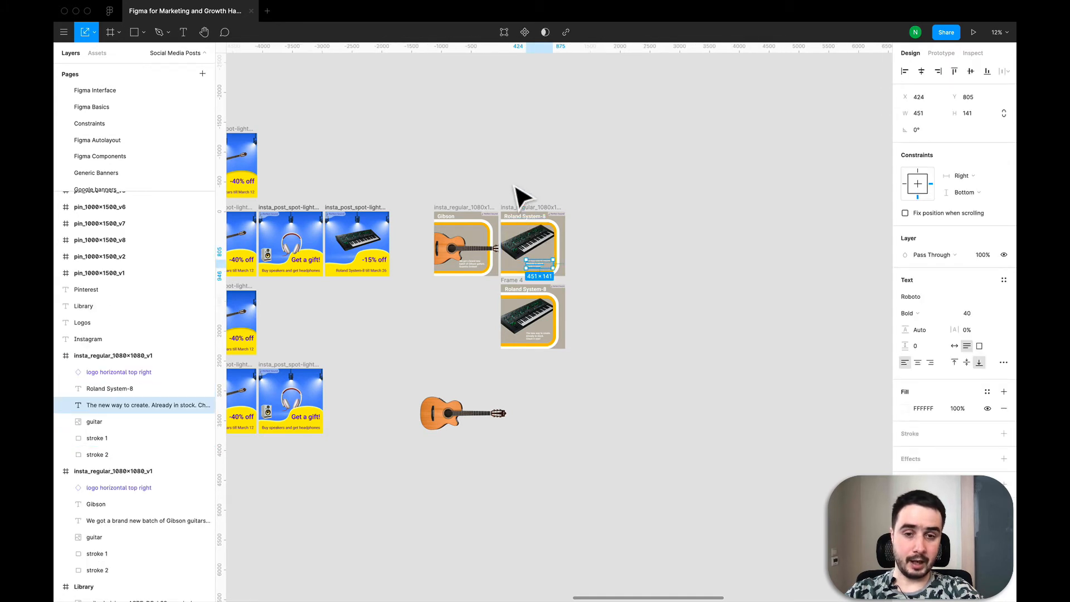
{"action": "left_click", "coordinate": [521, 197]}
- Examine the Pinterest pin_1000x1500 designs built from the same Gibson and Roland layouts
{"action": "scroll", "coordinate": [521, 197], "scroll_direction": "up", "scroll_amount": 3}
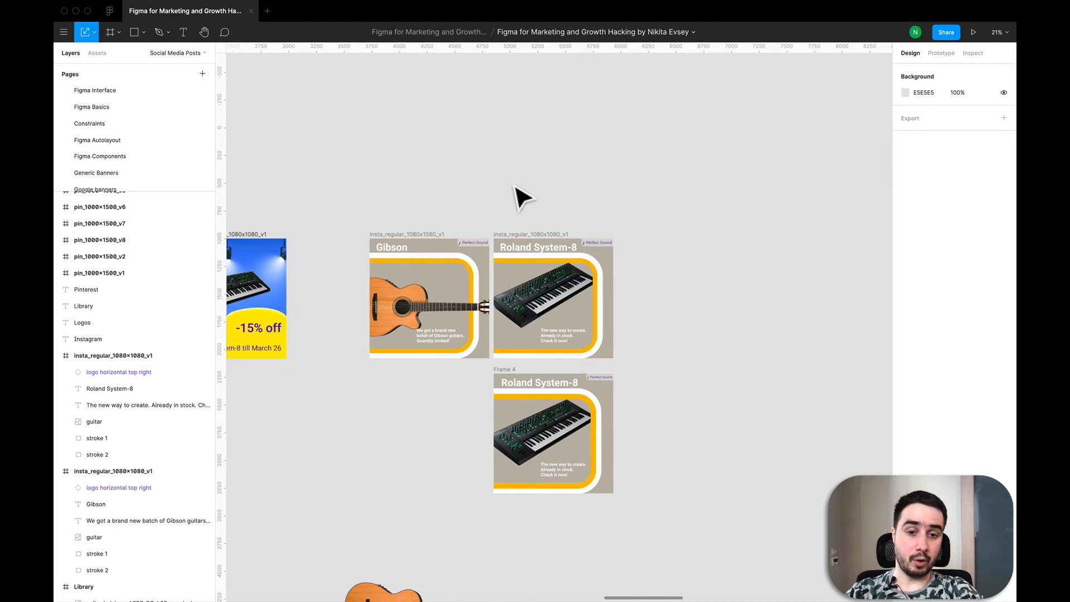
{"action": "scroll", "coordinate": [521, 197], "scroll_direction": "down", "scroll_amount": 5}
{"action": "scroll", "coordinate": [550, 196], "scroll_direction": "right", "scroll_amount": 10}
{"action": "scroll", "coordinate": [551, 195], "scroll_direction": "up", "scroll_amount": 3}
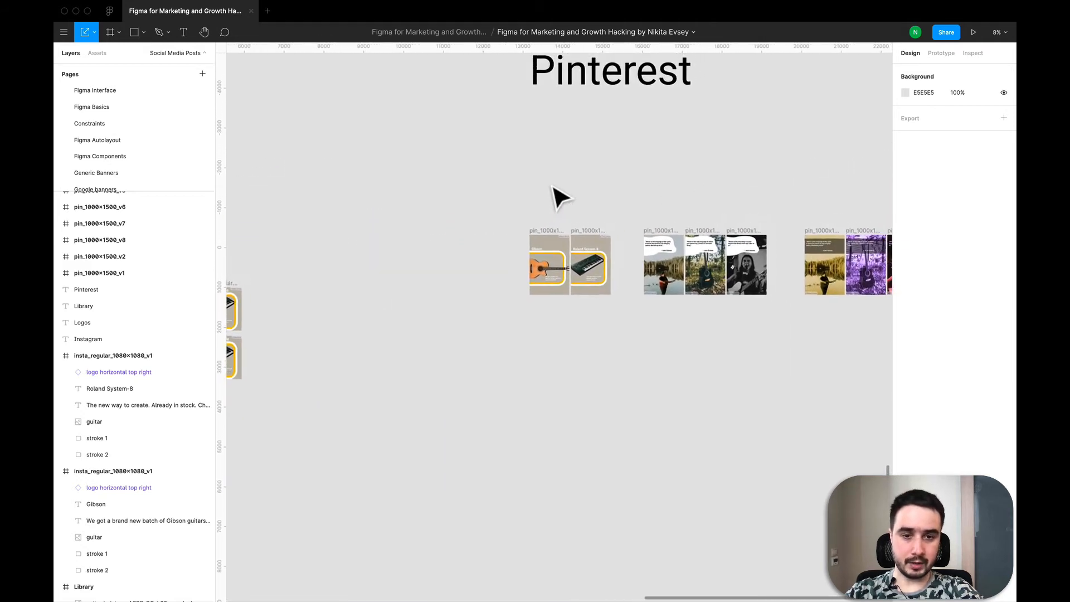
{"action": "scroll", "coordinate": [553, 188], "scroll_direction": "right", "scroll_amount": 5}
{"action": "scroll", "coordinate": [553, 188], "scroll_direction": "up", "scroll_amount": 2}
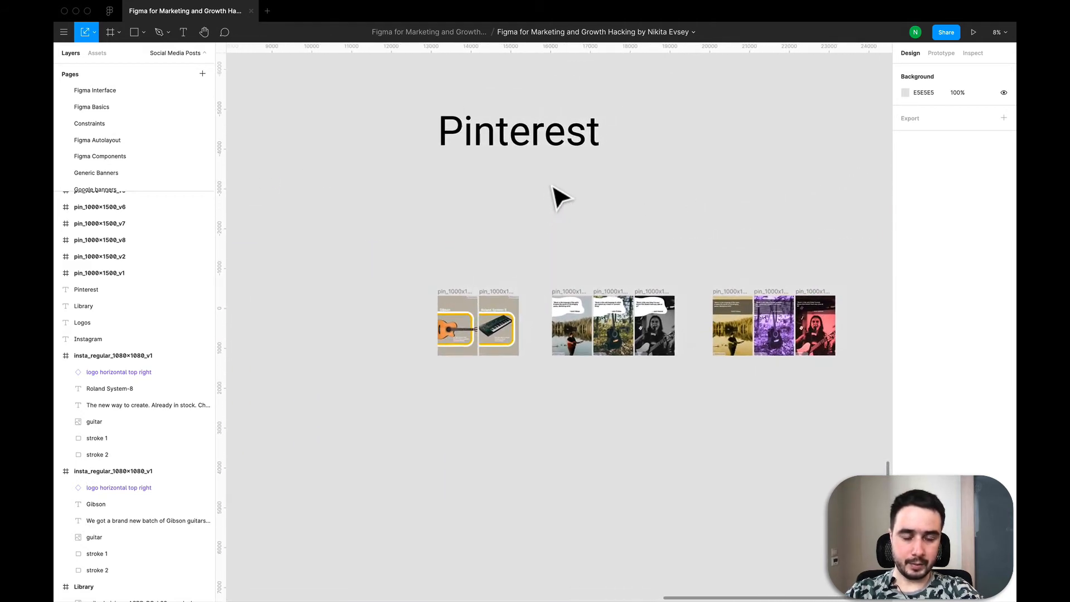
{"action": "scroll", "coordinate": [441, 306], "scroll_direction": "up", "scroll_amount": 5}
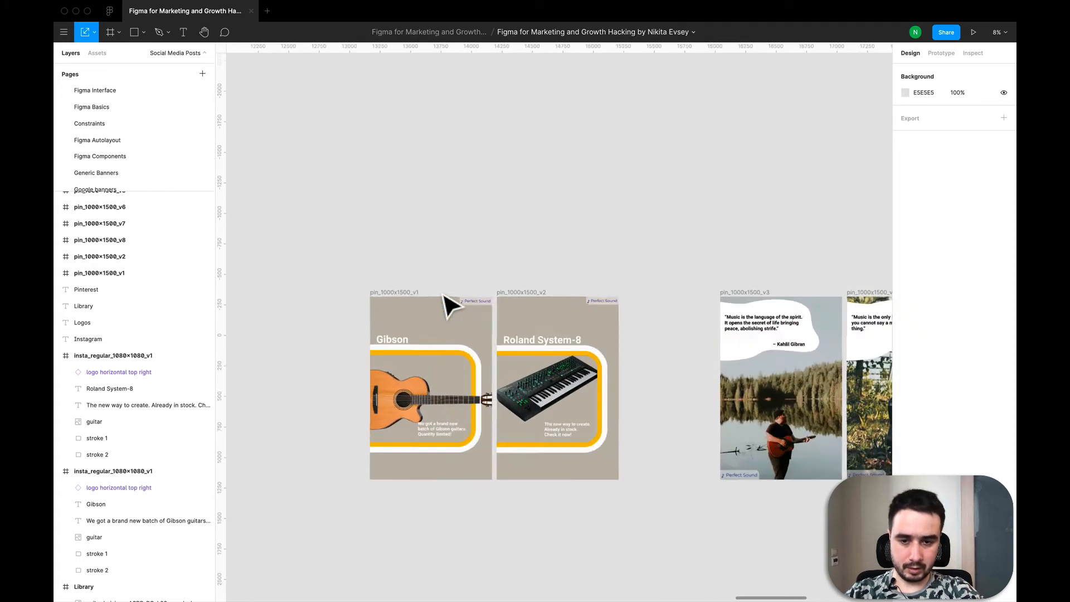
{"action": "left_click", "coordinate": [389, 298]}
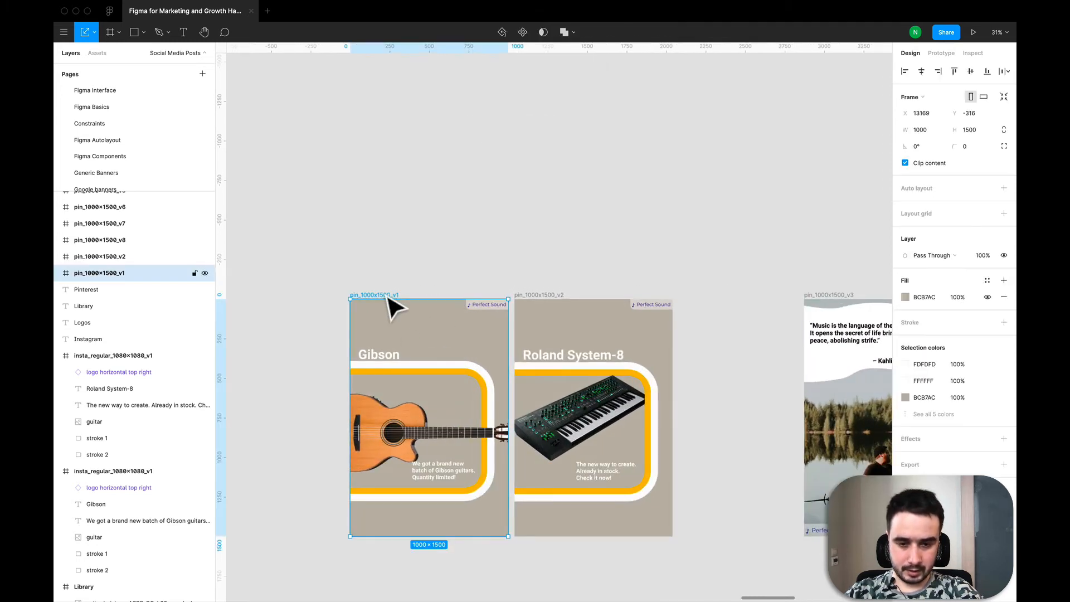
{"action": "scroll", "coordinate": [474, 234], "scroll_direction": "down", "scroll_amount": 3}
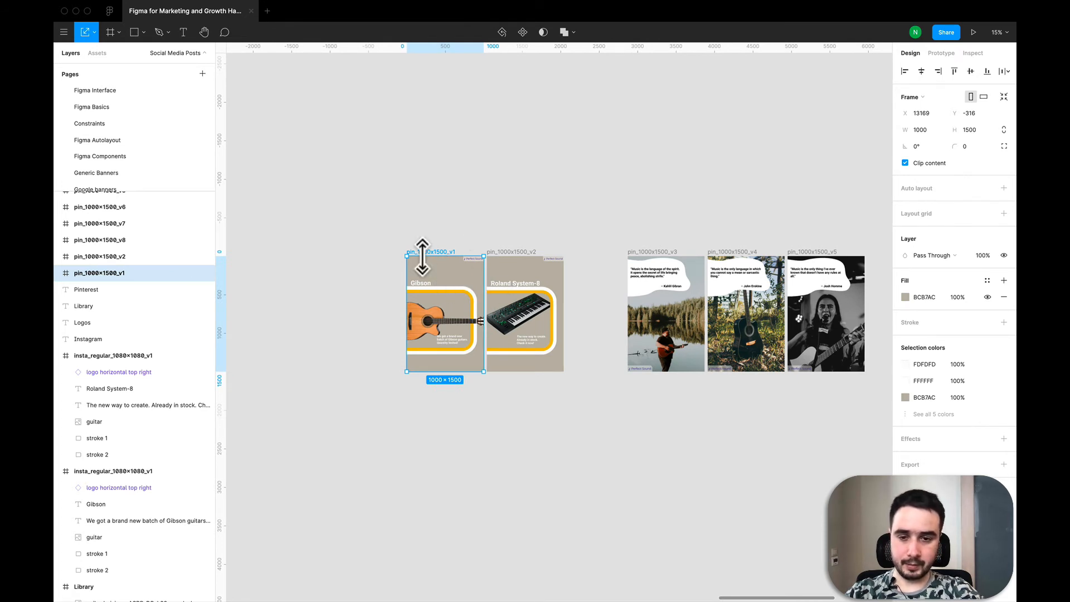
{"action": "scroll", "coordinate": [337, 265], "scroll_direction": "down", "scroll_amount": 5}
{"action": "scroll", "coordinate": [330, 267], "scroll_direction": "left", "scroll_amount": 6}
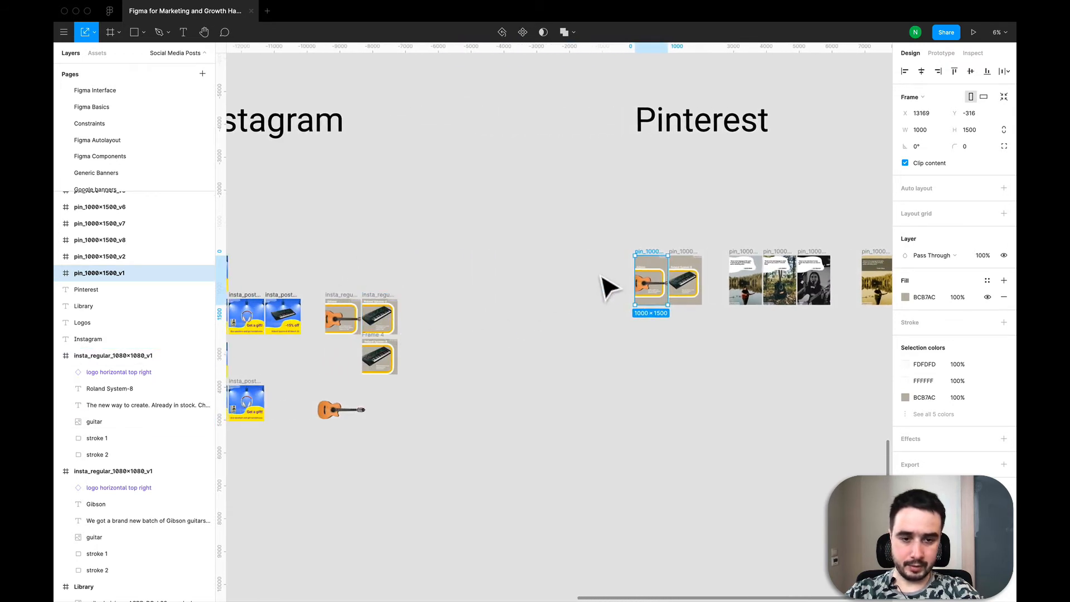
{"action": "scroll", "coordinate": [604, 287], "scroll_direction": "right", "scroll_amount": 2}
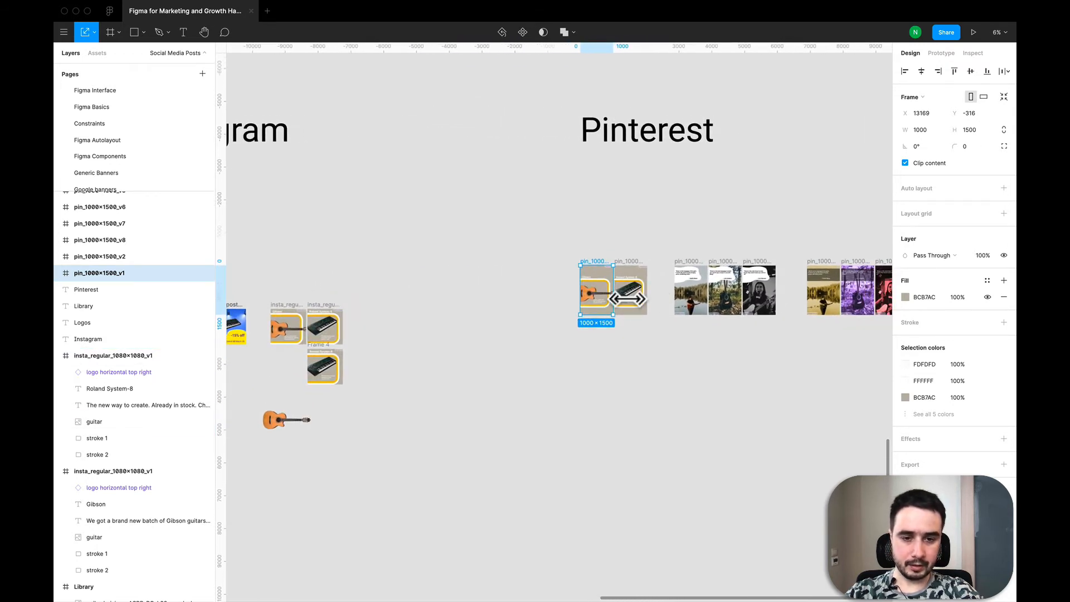
{"action": "scroll", "coordinate": [627, 298], "scroll_direction": "up", "scroll_amount": 5}
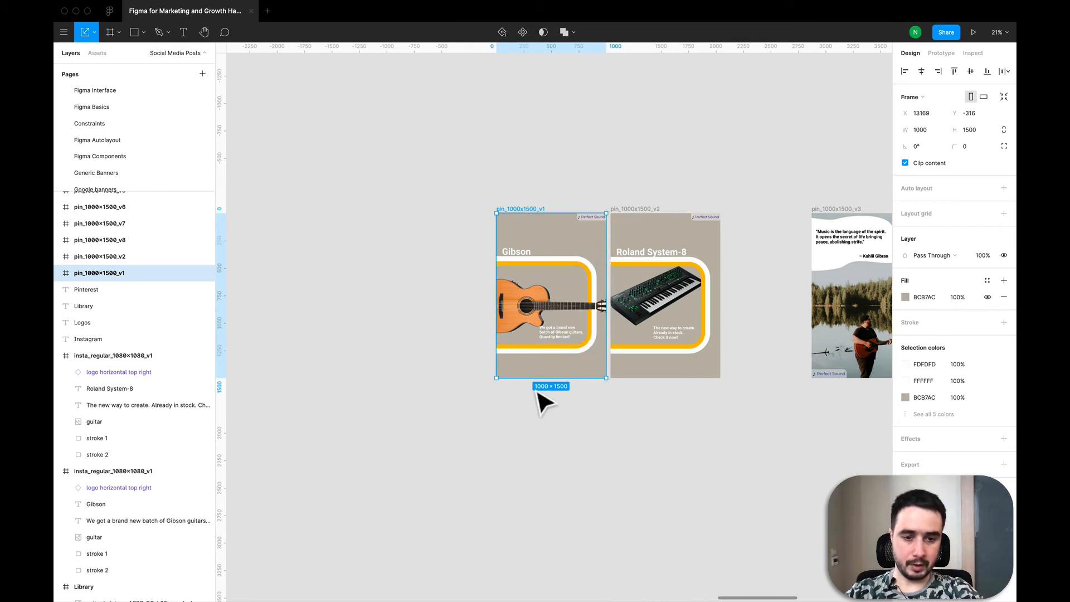
- Paste a copy of pin_1000x1500_v3 and place it directly below the original pin
{"action": "scroll", "coordinate": [418, 303], "scroll_direction": "down", "scroll_amount": 4}
{"action": "left_click_drag", "start_coordinate": [430, 250], "coordinate": [509, 286]}
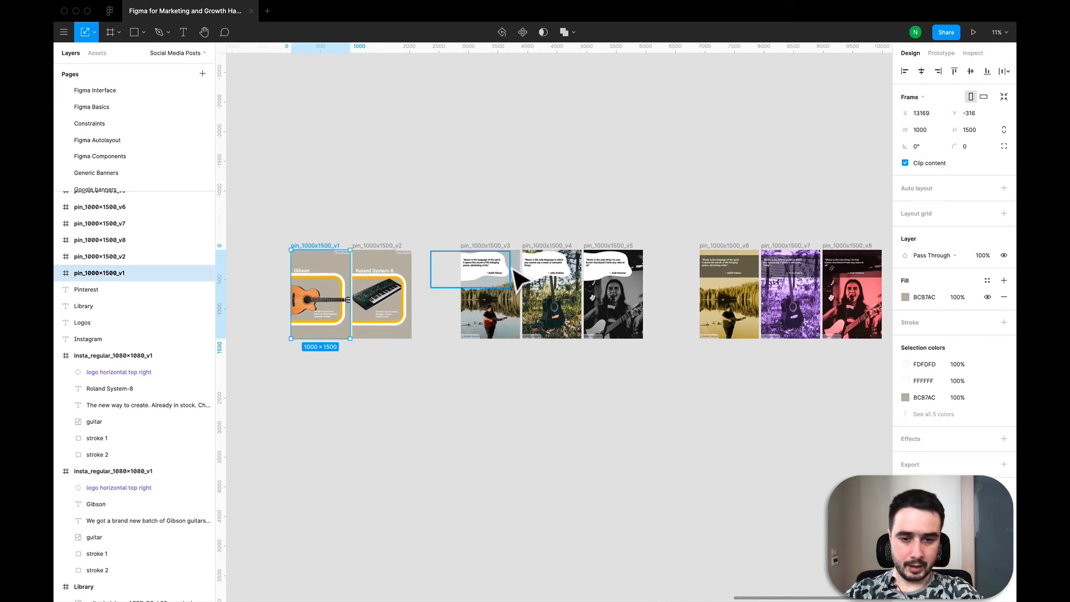
{"action": "scroll", "coordinate": [511, 268], "scroll_direction": "up", "scroll_amount": 4}
{"action": "left_click", "coordinate": [459, 236]}
{"action": "scroll", "coordinate": [459, 236], "scroll_direction": "down", "scroll_amount": 4}
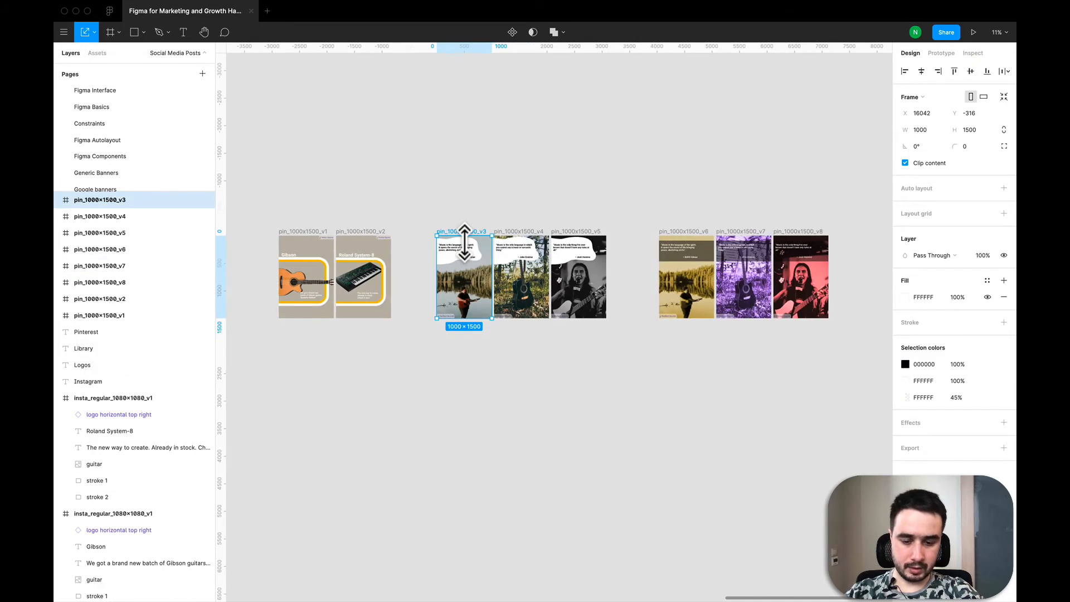
{"action": "key", "text": "ctrl+v"}
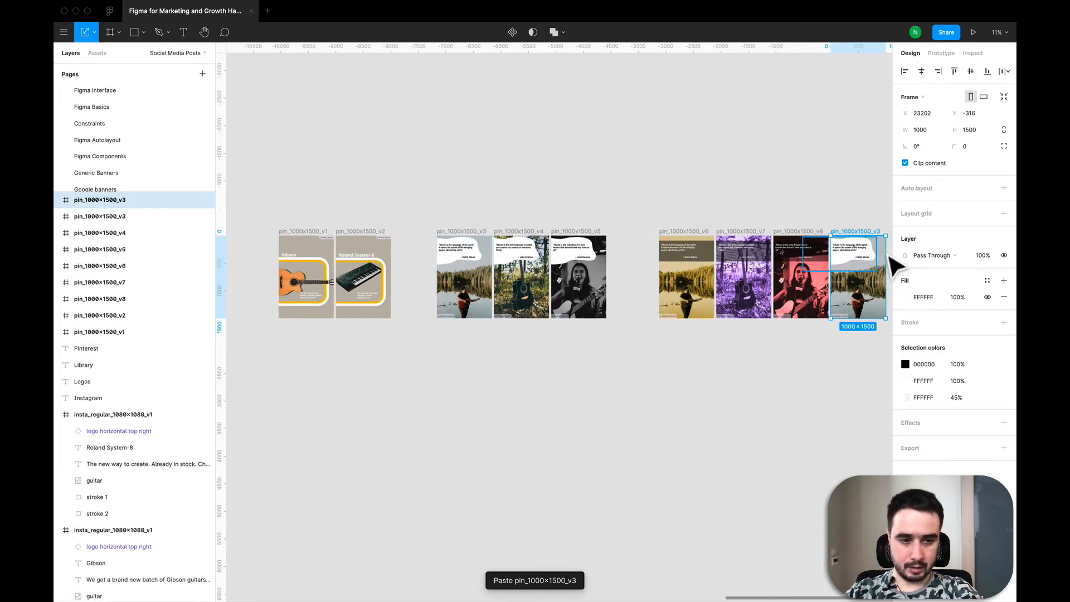
{"action": "left_click_drag", "start_coordinate": [879, 298], "coordinate": [485, 396]}
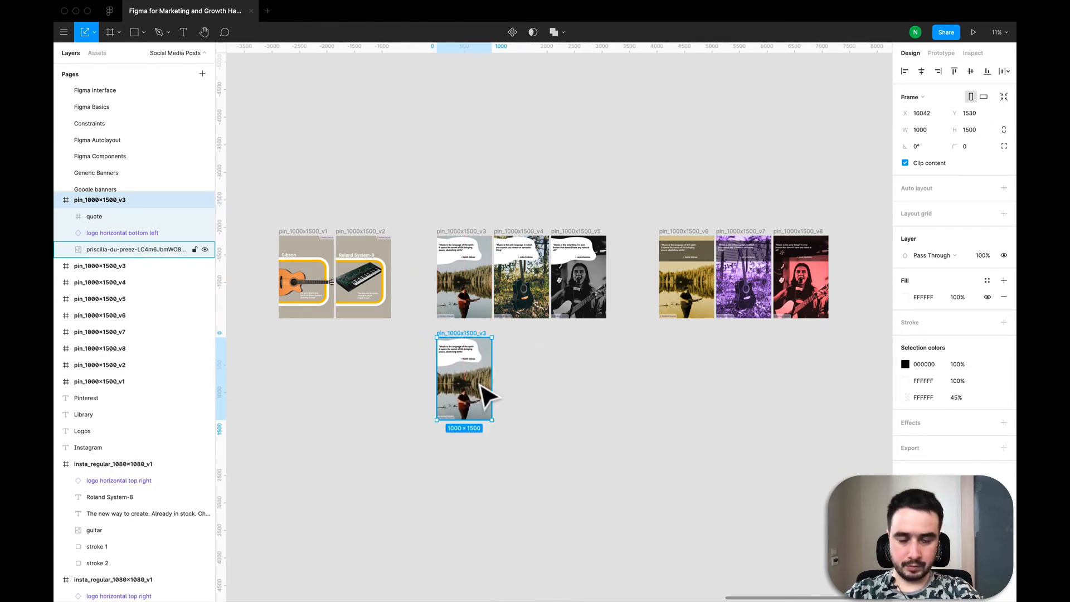
- Create a new 1000 × 1500 frame and place it to the right of the copied pin
{"action": "scroll", "coordinate": [471, 322], "scroll_direction": "up", "scroll_amount": 5}
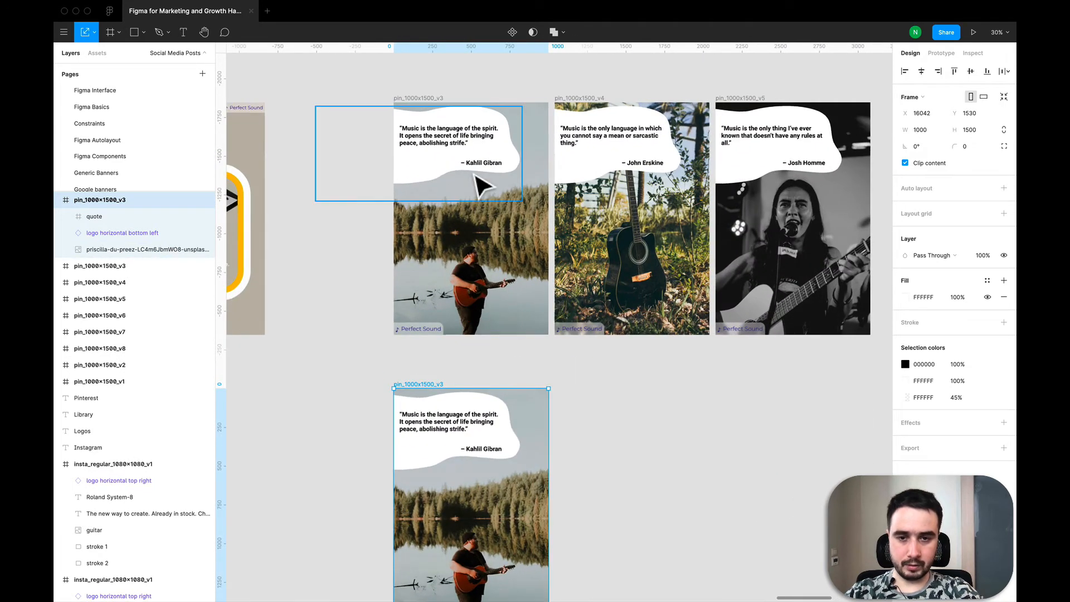
{"action": "scroll", "coordinate": [477, 181], "scroll_direction": "up", "scroll_amount": 4}
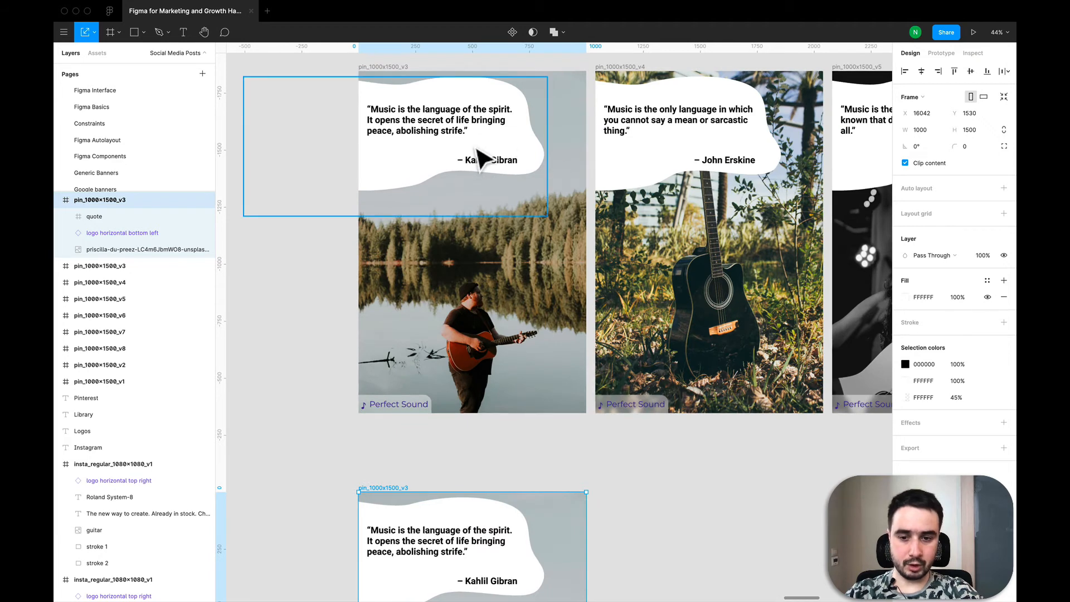
{"action": "scroll", "coordinate": [477, 167], "scroll_direction": "down", "scroll_amount": 3}
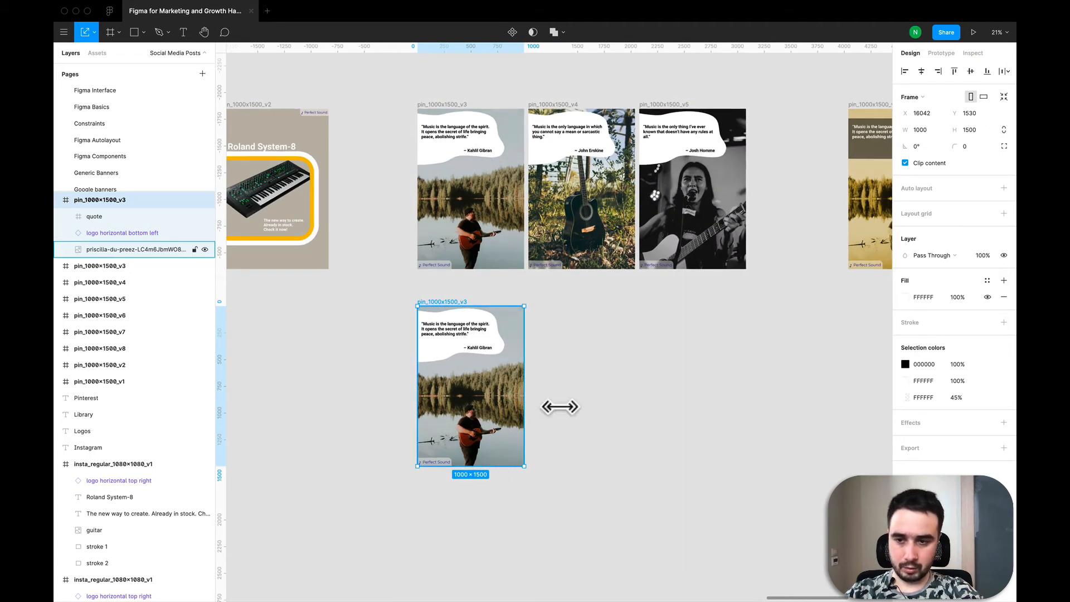
{"action": "left_click", "coordinate": [597, 410]}
{"action": "key", "text": "f"}
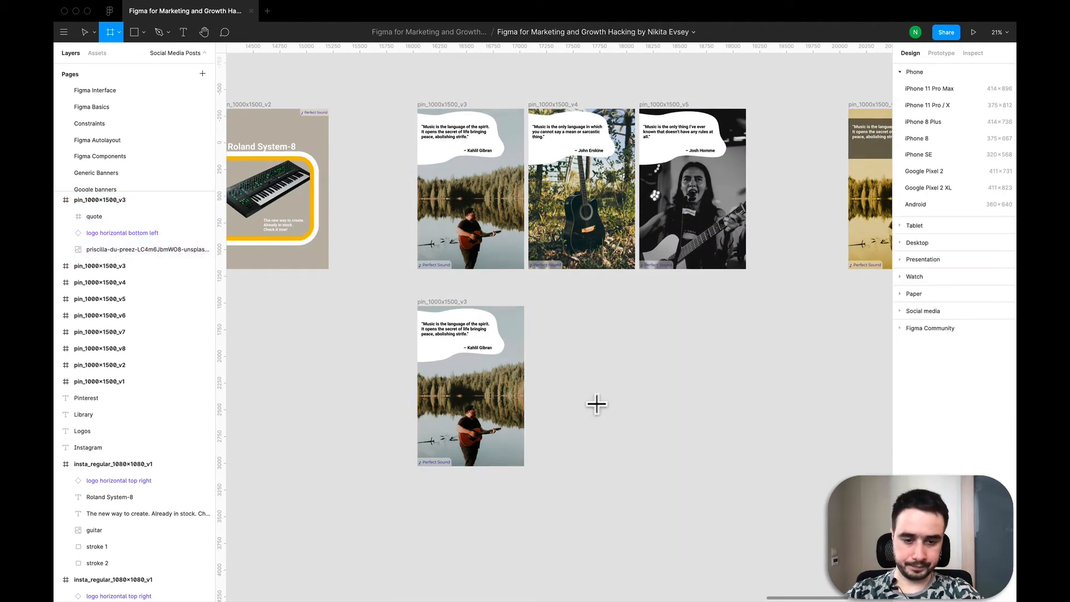
{"action": "left_click", "coordinate": [575, 326]}
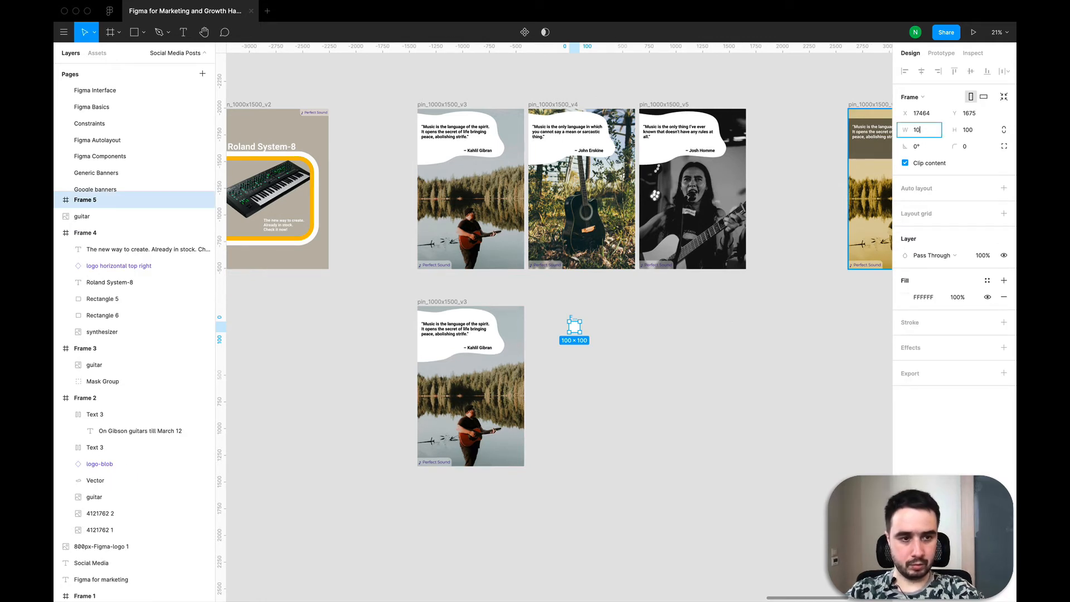
{"action": "key", "text": "Tab"}
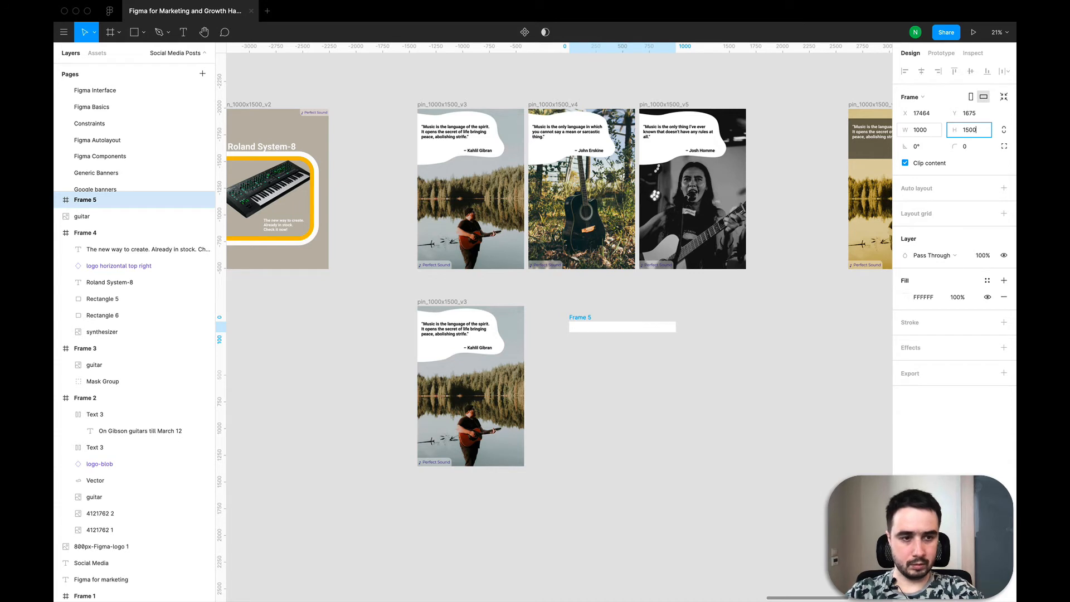
{"action": "type", "text": "1500"}
{"action": "key", "text": "Return"}
{"action": "left_click_drag", "start_coordinate": [601, 368], "coordinate": [573, 353]}
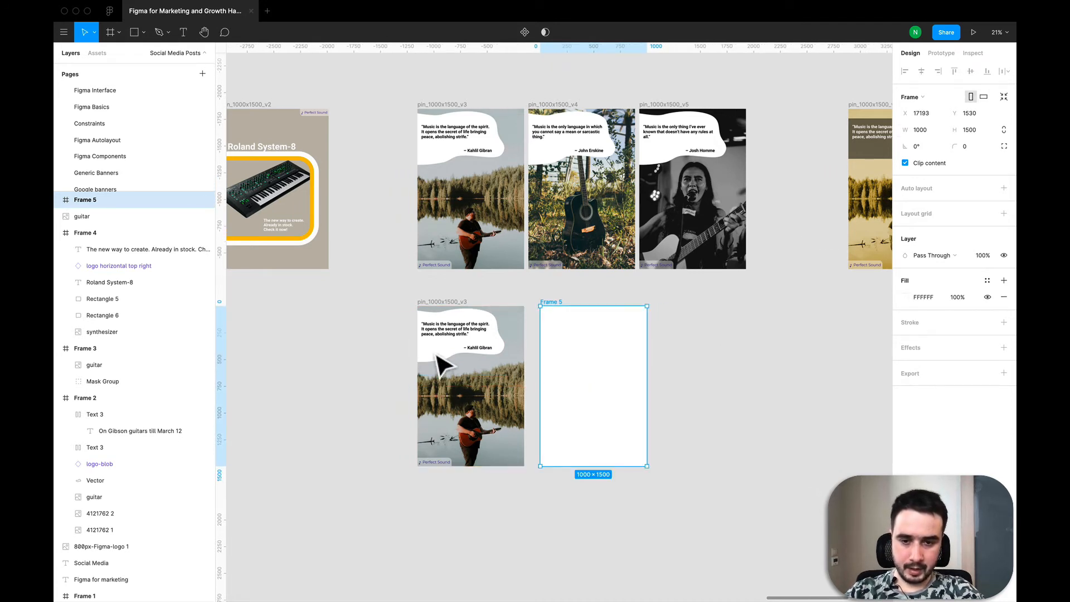
{"action": "scroll", "coordinate": [758, 245], "scroll_direction": "down", "scroll_amount": 4}
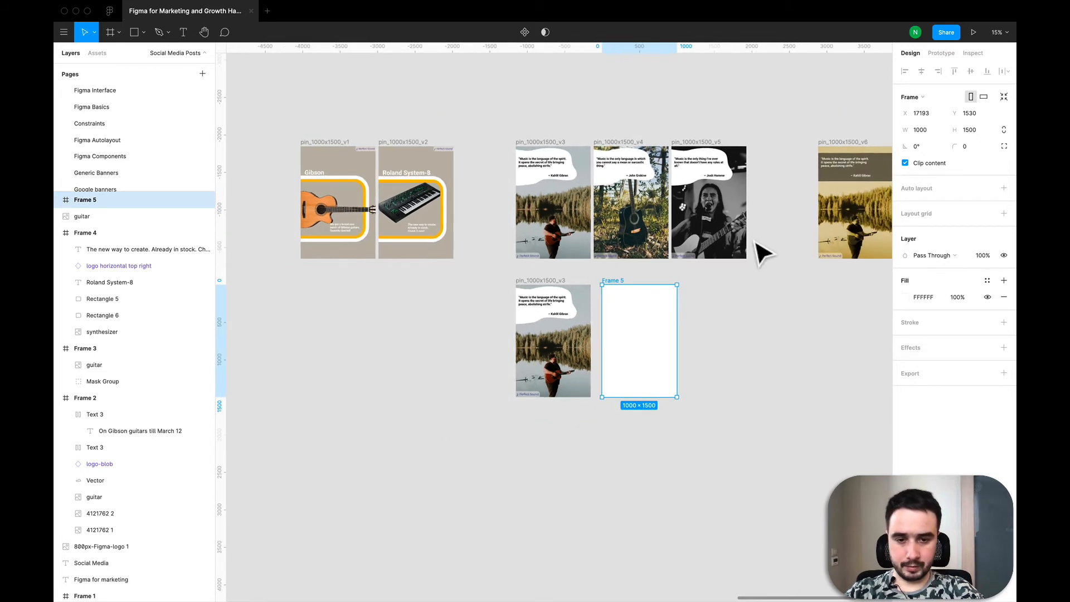
{"action": "left_click", "coordinate": [554, 310]}
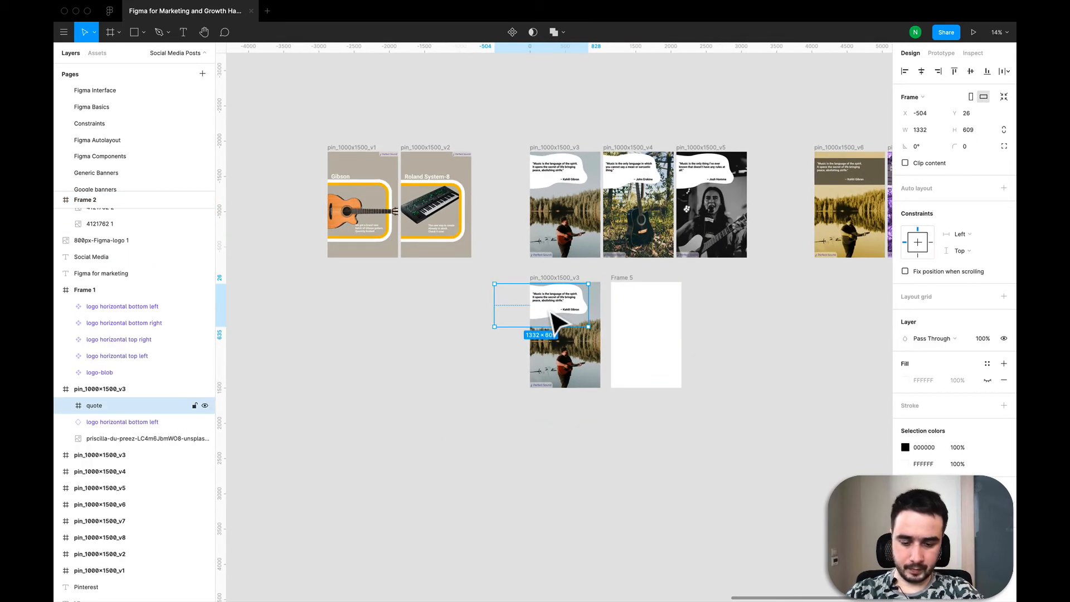
{"action": "key", "text": "super+v"}
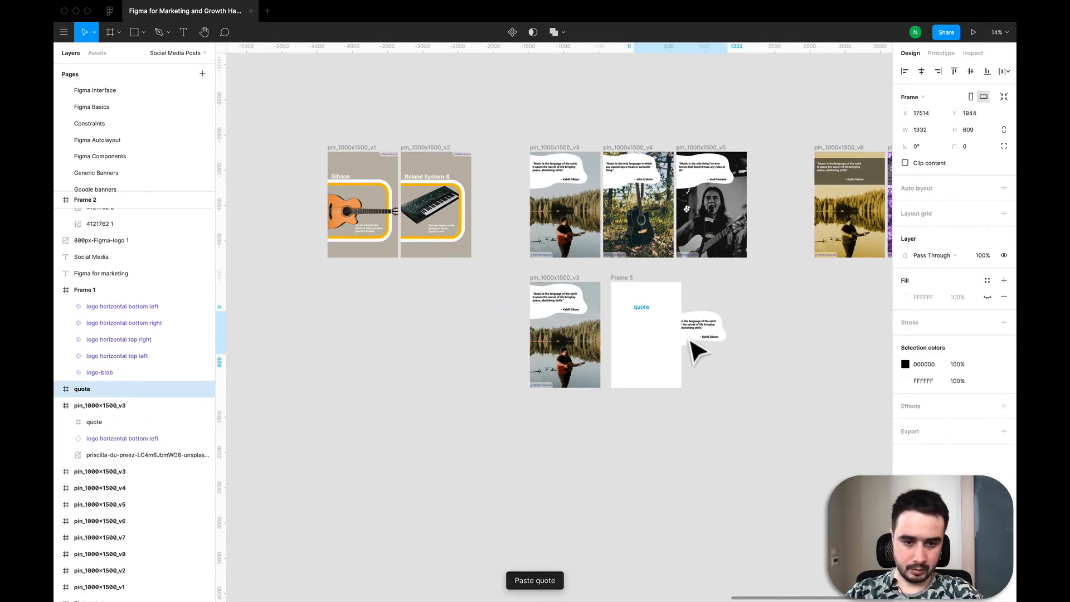
{"action": "key", "text": "super+z"}
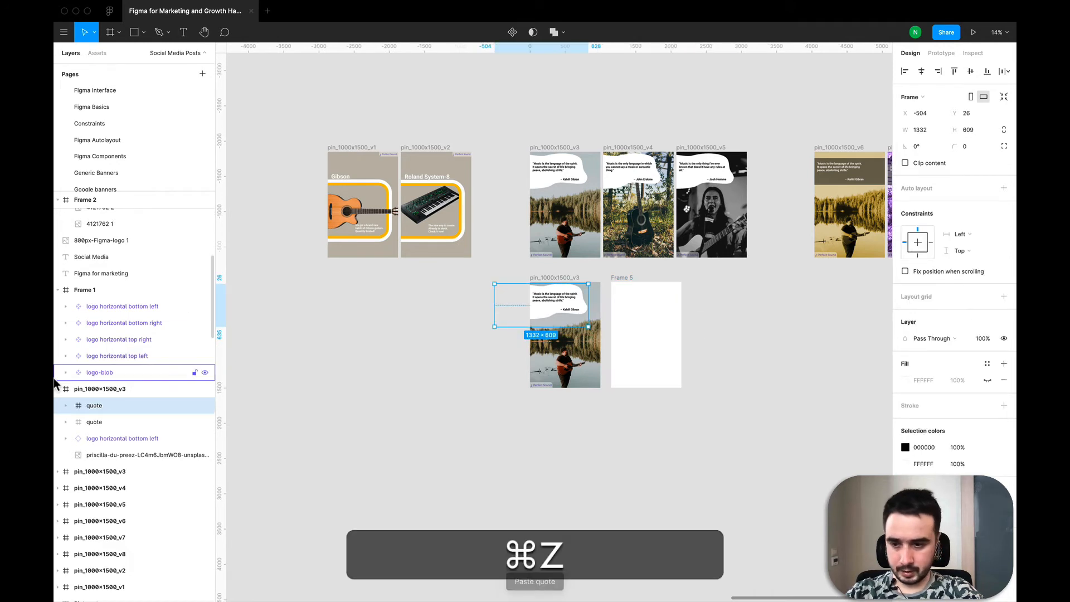
- Duplicate the blob vector from the copied pin's quote group and move it onto the canvas below the new frame
{"action": "left_click", "coordinate": [65, 404]}
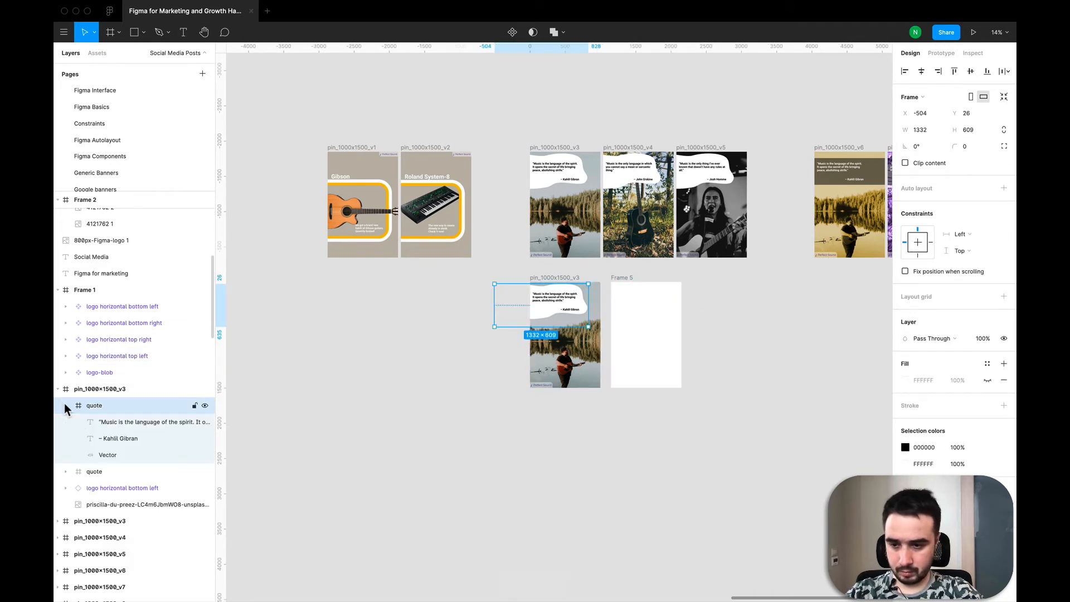
{"action": "left_click", "coordinate": [112, 455]}
{"action": "key", "text": "super+c"}
{"action": "key", "text": "super+v"}
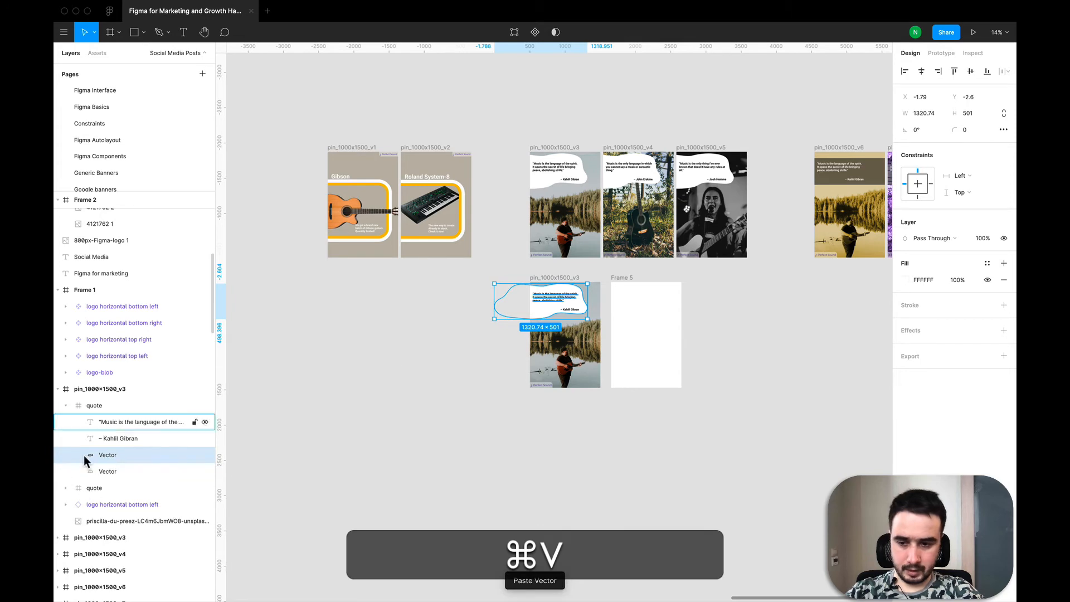
{"action": "left_click_drag", "start_coordinate": [546, 312], "coordinate": [578, 330]}
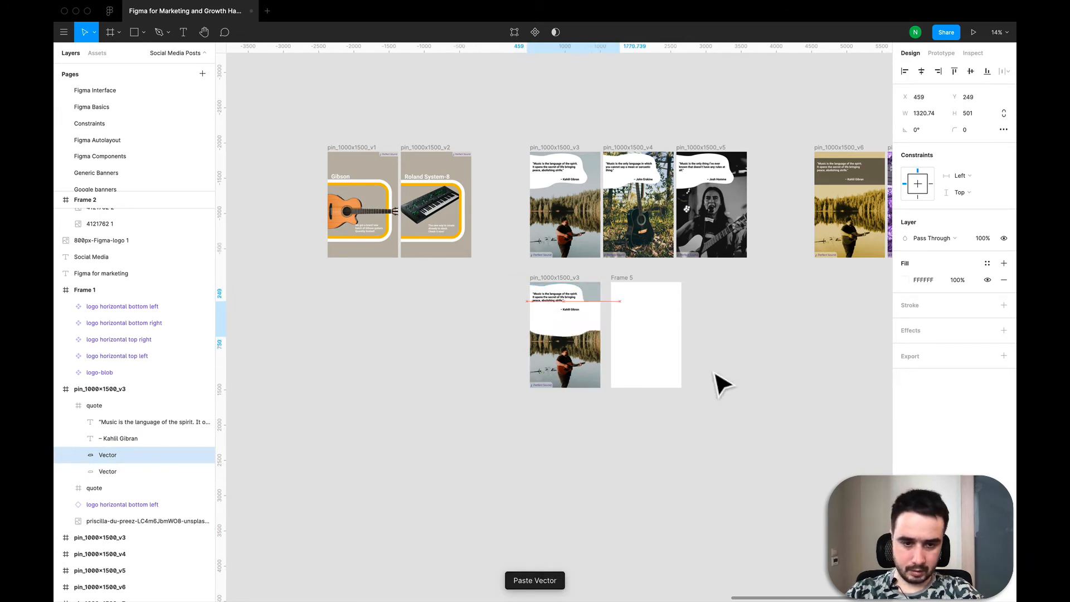
{"action": "left_click_drag", "start_coordinate": [723, 385], "coordinate": [747, 440]}
{"action": "scroll", "coordinate": [747, 440], "scroll_direction": "up", "scroll_amount": 3}
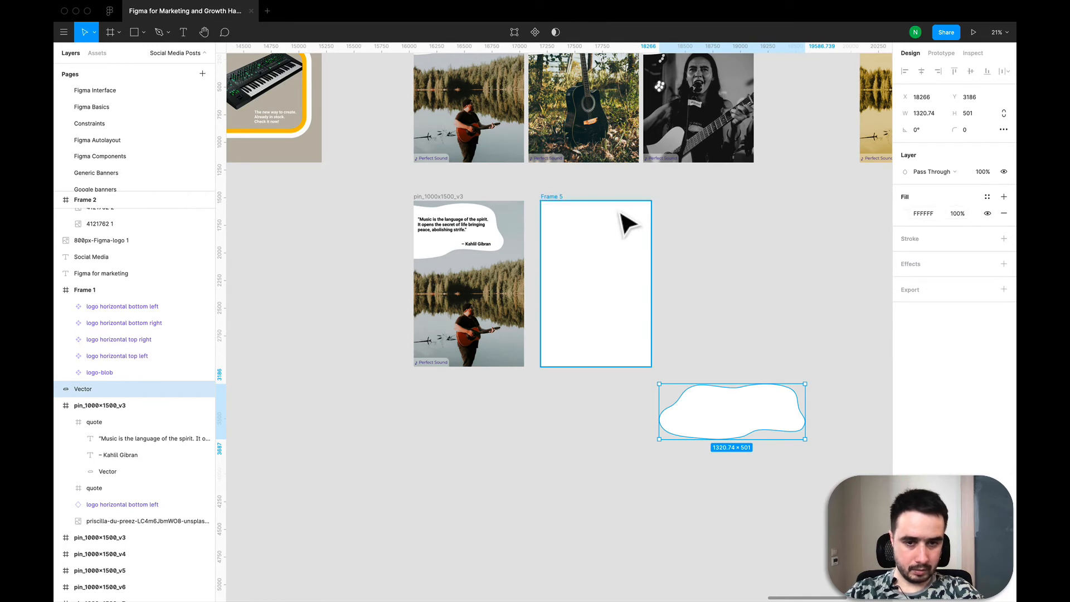
- Recolour the duplicated blob's fill to pink
{"action": "left_click", "coordinate": [903, 213]}
{"action": "left_click_drag", "start_coordinate": [834, 260], "coordinate": [800, 229]}
{"action": "left_click", "coordinate": [733, 252]}
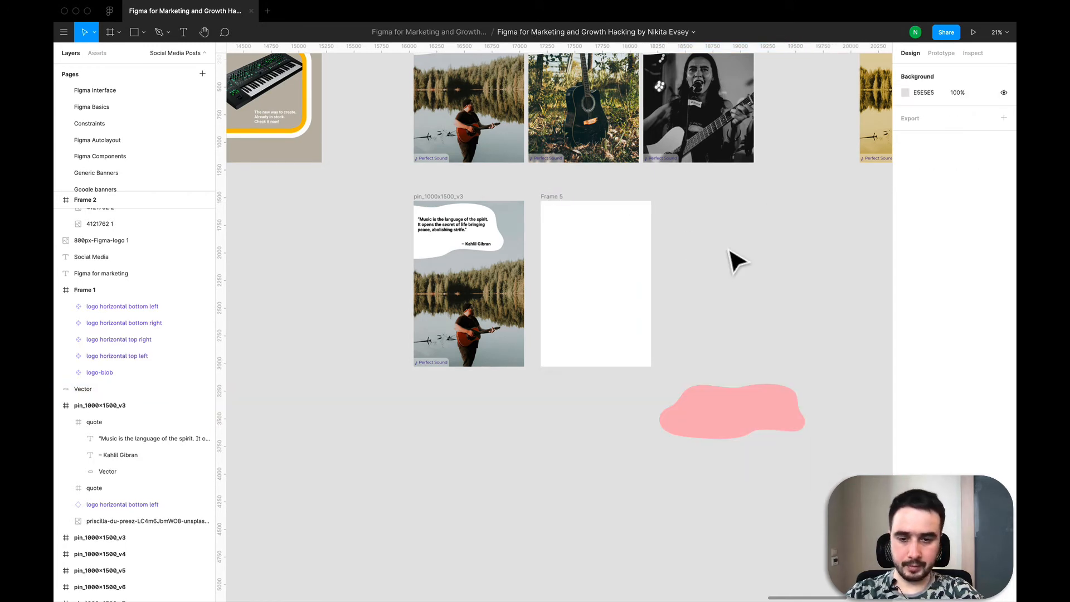
- Copy the lakeside guitarist photo from the Library and paste it into the new frame
{"action": "left_click", "coordinate": [474, 290]}
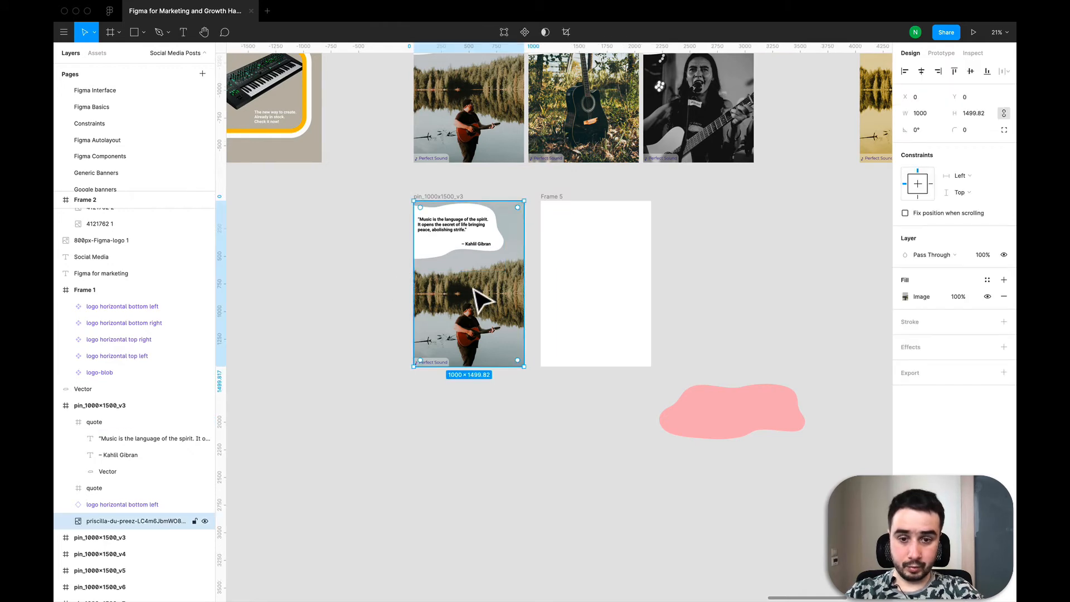
{"action": "scroll", "coordinate": [480, 301], "scroll_direction": "down", "scroll_amount": 10}
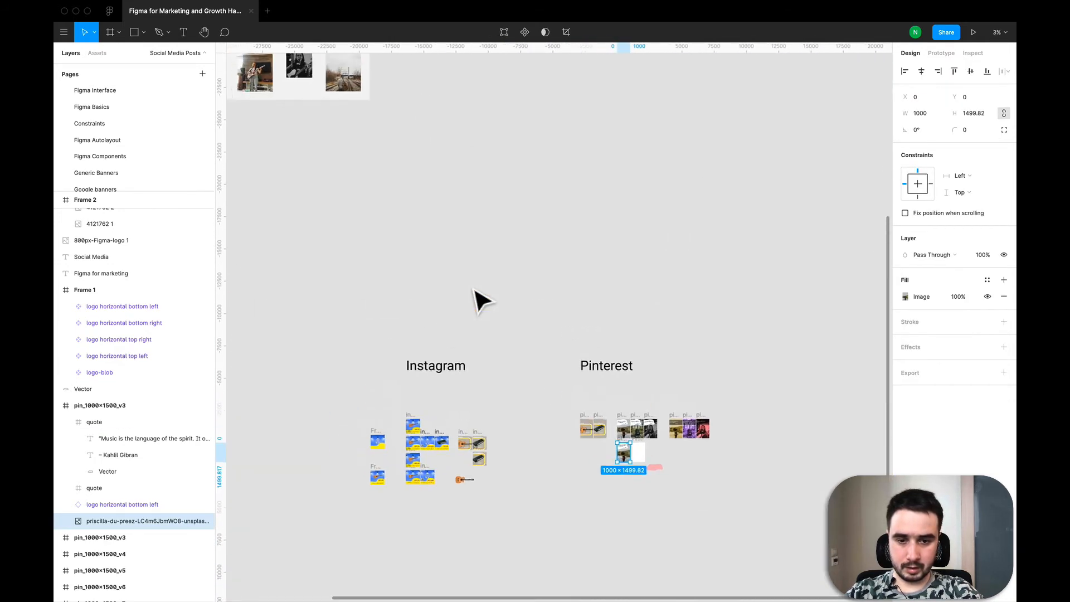
{"action": "scroll", "coordinate": [288, 131], "scroll_direction": "left", "scroll_amount": 1}
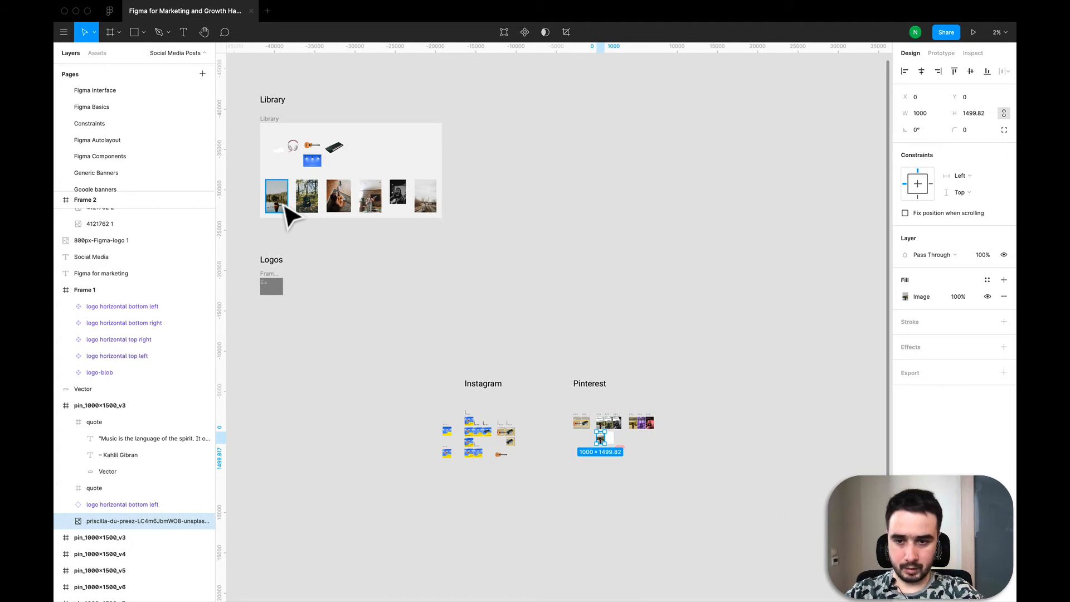
{"action": "left_click", "coordinate": [284, 206]}
{"action": "key", "text": "super+c"}
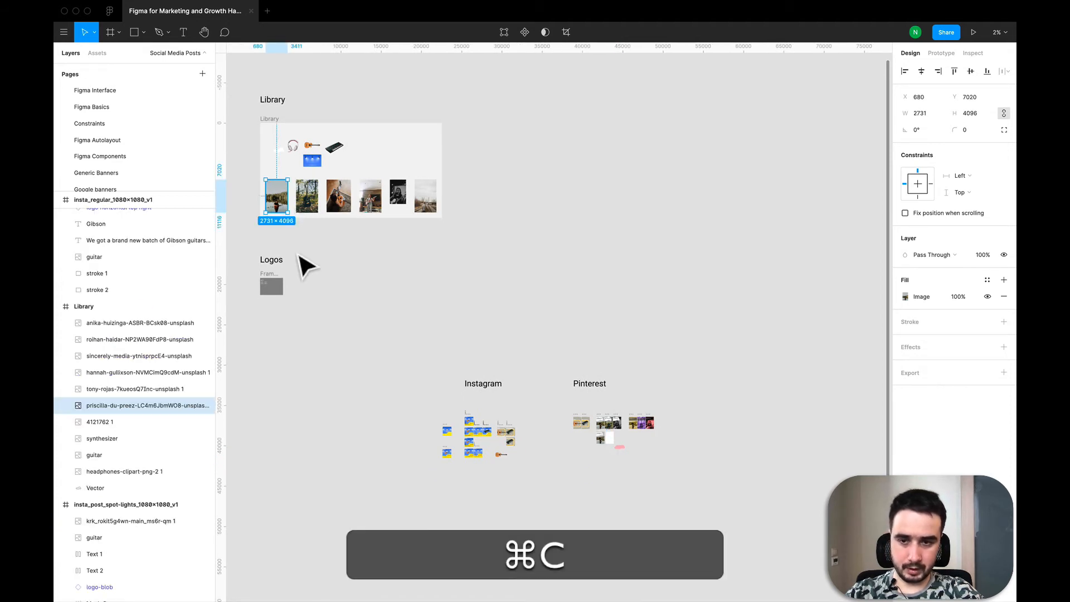
{"action": "scroll", "coordinate": [609, 467], "scroll_direction": "up", "scroll_amount": 5}
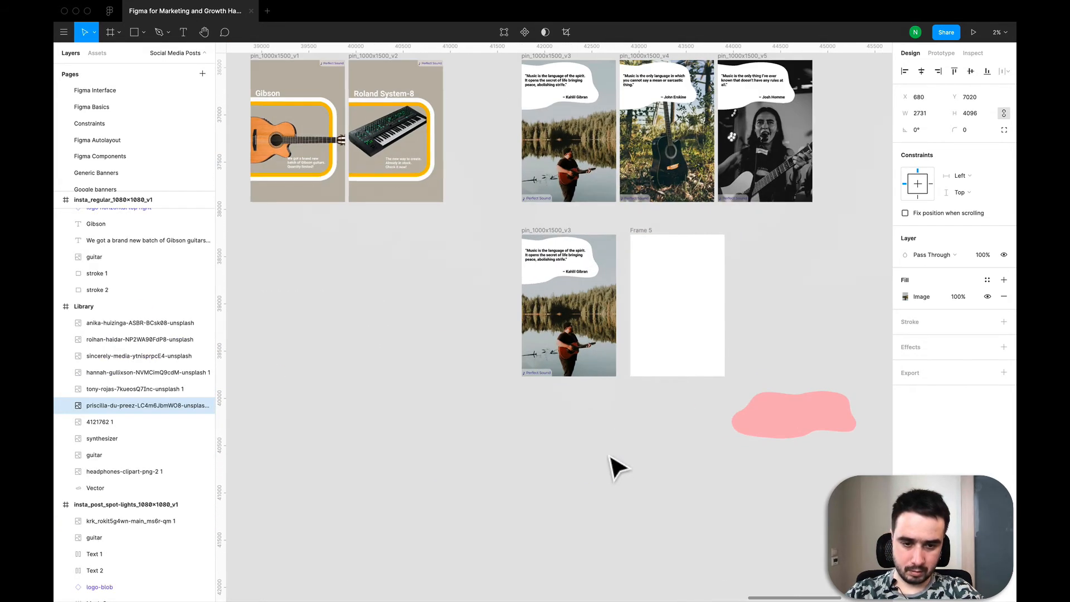
{"action": "left_click", "coordinate": [651, 244]}
{"action": "key", "text": "super+v"}
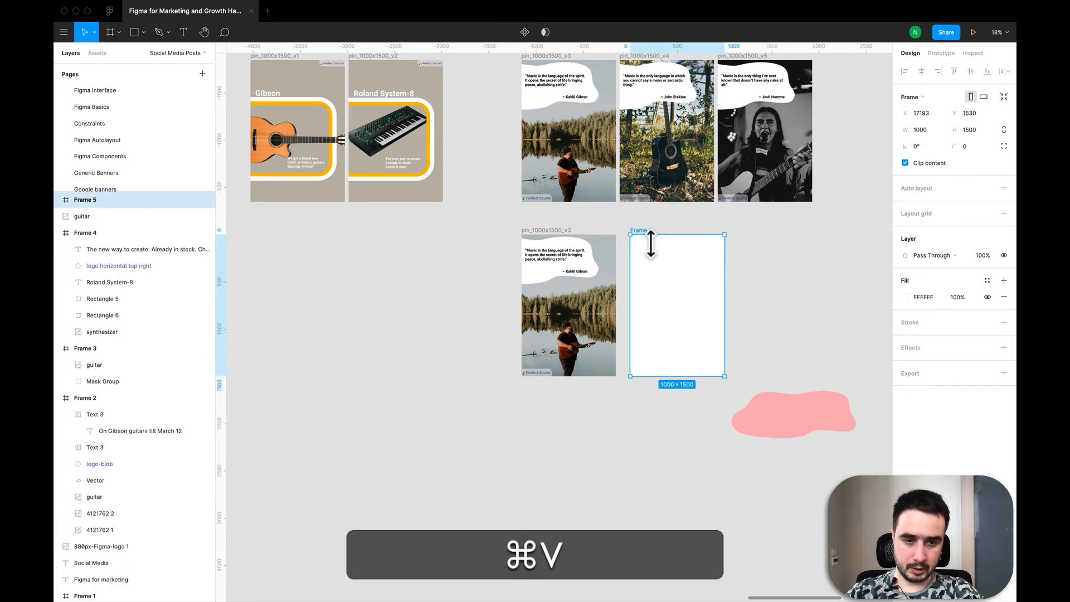
- Scale the pasted photo down to about 1000 × 1500 so it fills the new frame
{"action": "scroll", "coordinate": [643, 257], "scroll_direction": "down", "scroll_amount": 4}
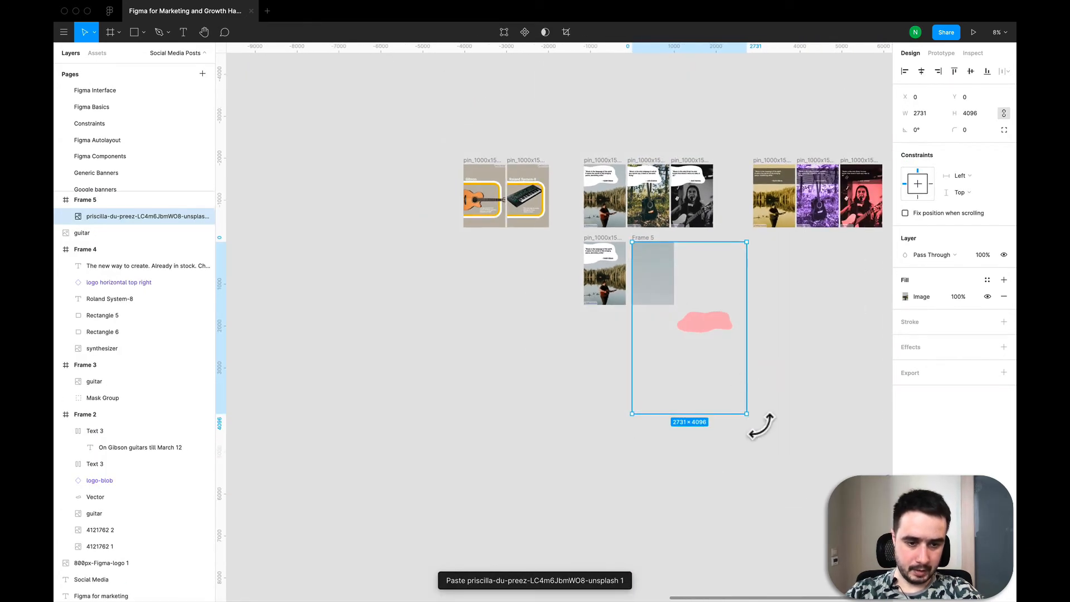
{"action": "key", "text": "k"}
{"action": "left_click_drag", "start_coordinate": [759, 424], "coordinate": [685, 303]}
{"action": "scroll", "coordinate": [674, 303], "scroll_direction": "up", "scroll_amount": 5}
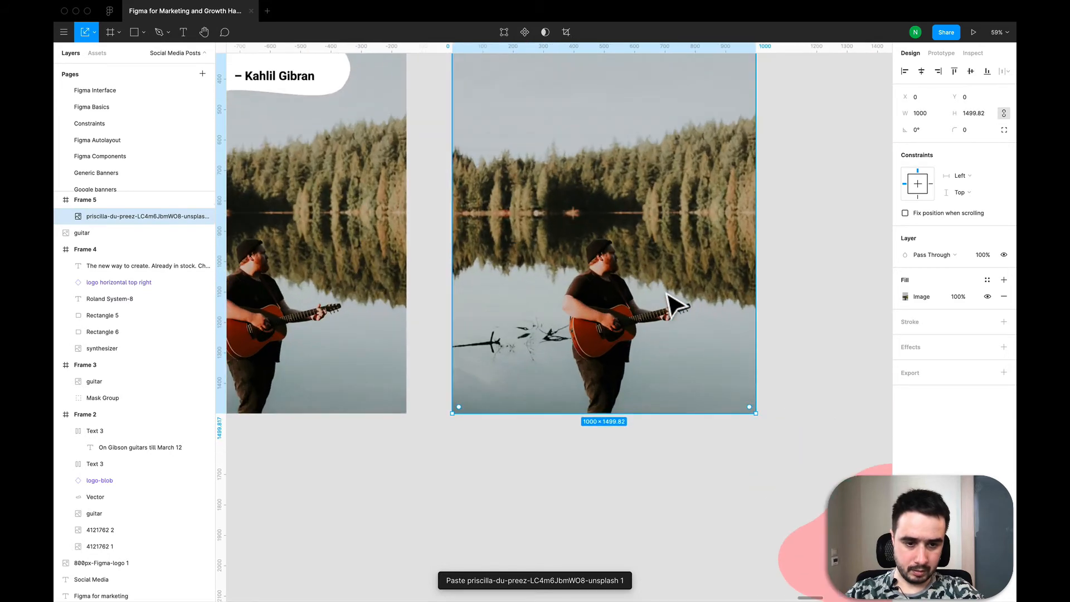
{"action": "scroll", "coordinate": [674, 303], "scroll_direction": "down", "scroll_amount": 3}
{"action": "scroll", "coordinate": [674, 304], "scroll_direction": "up", "scroll_amount": 1}
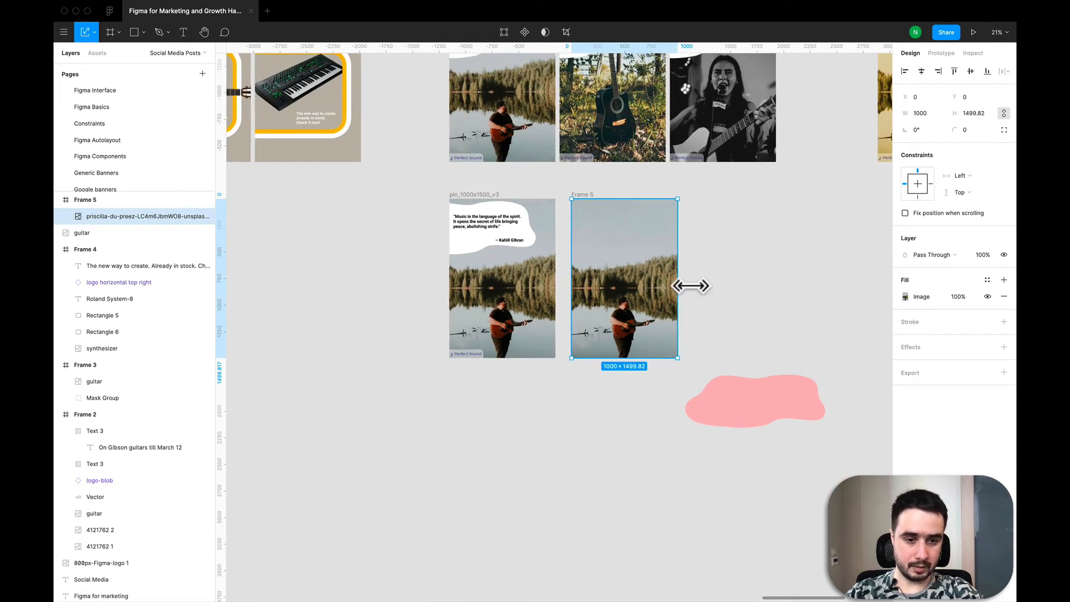
{"action": "key", "text": "shift+2"}
{"action": "scroll", "coordinate": [694, 290], "scroll_direction": "down", "scroll_amount": 5}
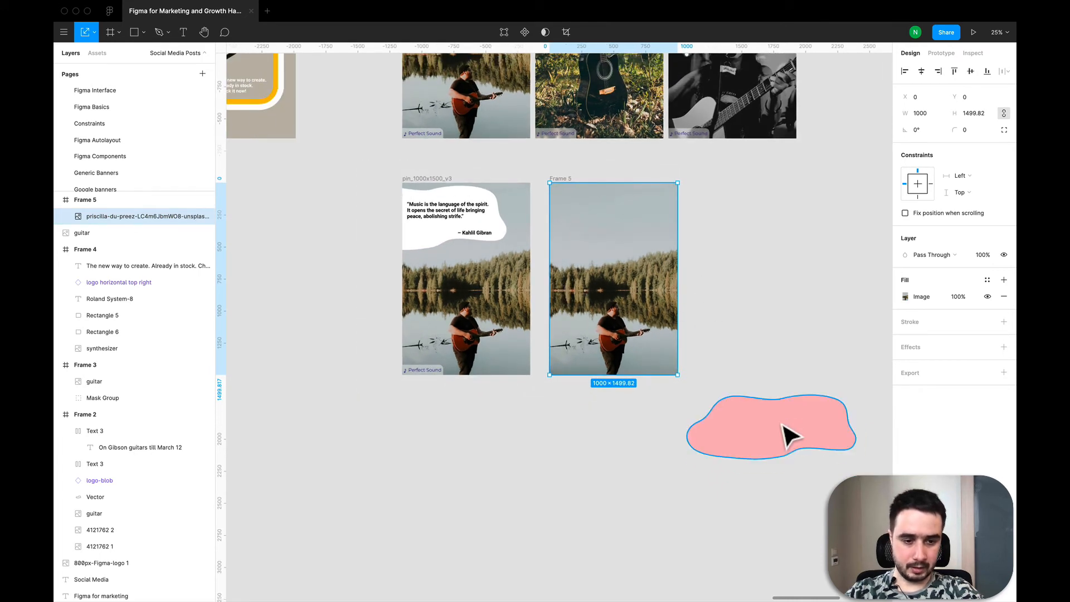
- Move the blob into the top of the new frame and set its fill to white
{"action": "left_click_drag", "start_coordinate": [770, 434], "coordinate": [558, 234]}
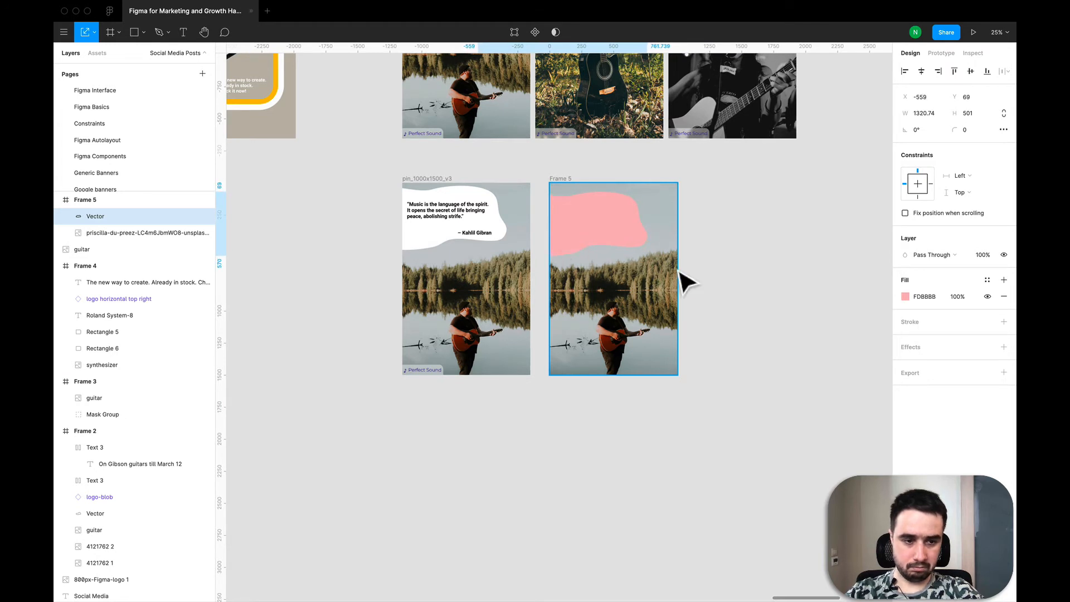
{"action": "left_click", "coordinate": [905, 296]}
{"action": "left_click_drag", "start_coordinate": [794, 347], "coordinate": [708, 311]}
{"action": "left_click", "coordinate": [602, 453]}
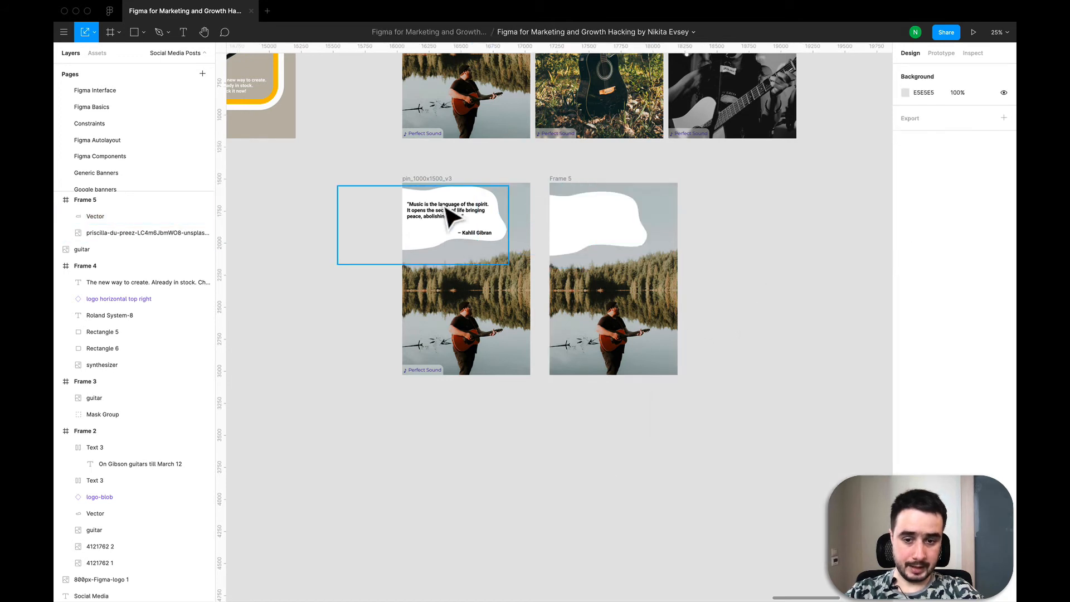
- Copy the bottom-left Perfect Sound logo from the copied pin into the new frame's bottom-left corner
{"action": "left_click", "coordinate": [424, 373]}
{"action": "key", "text": "super+c"}
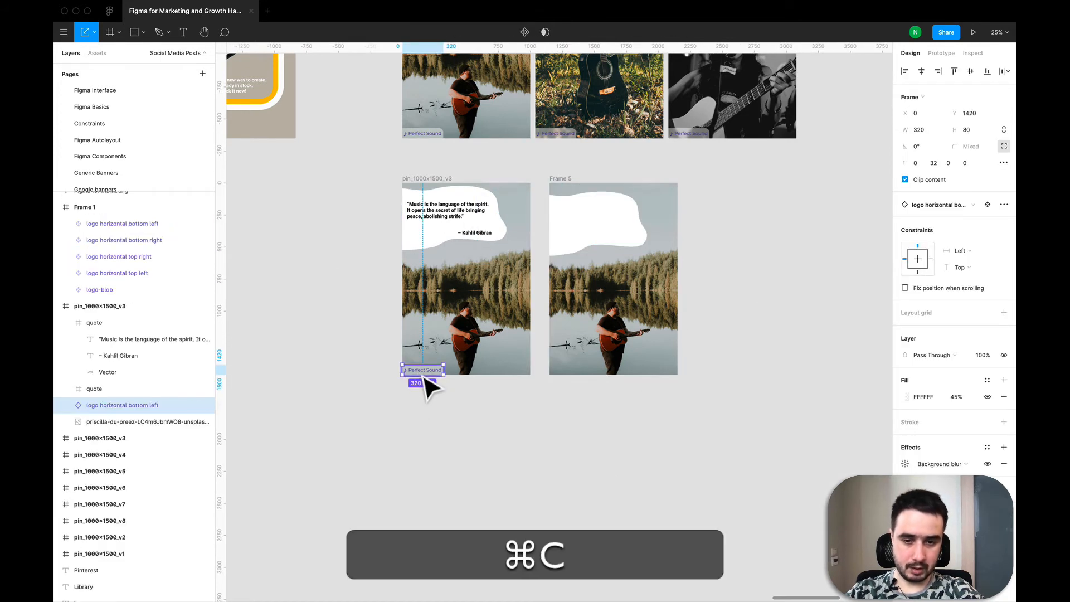
{"action": "left_click", "coordinate": [569, 183]}
{"action": "key", "text": "super+v"}
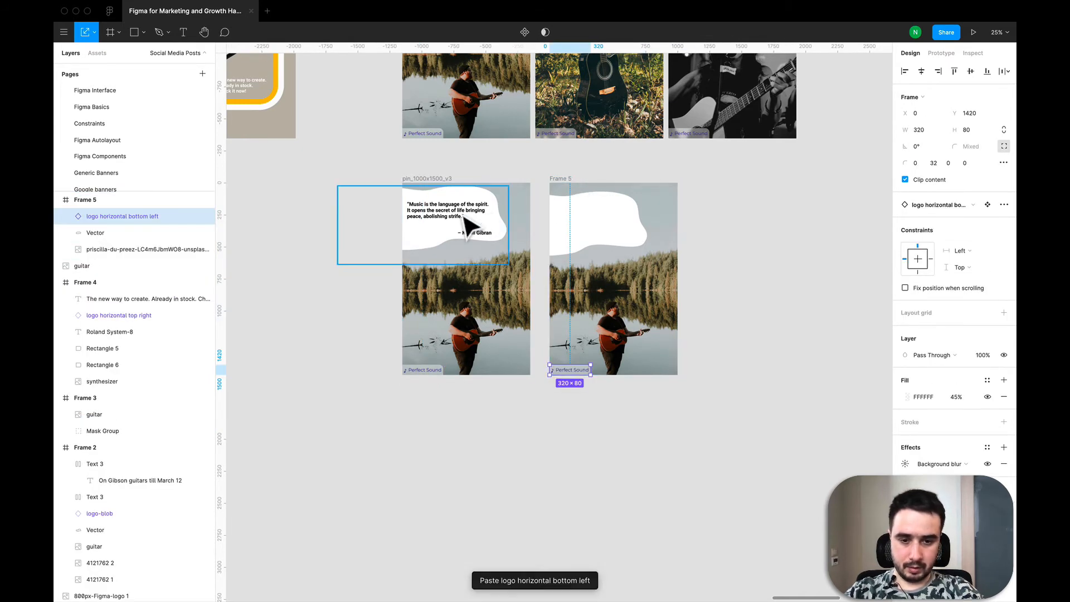
{"action": "left_click", "coordinate": [534, 432]}
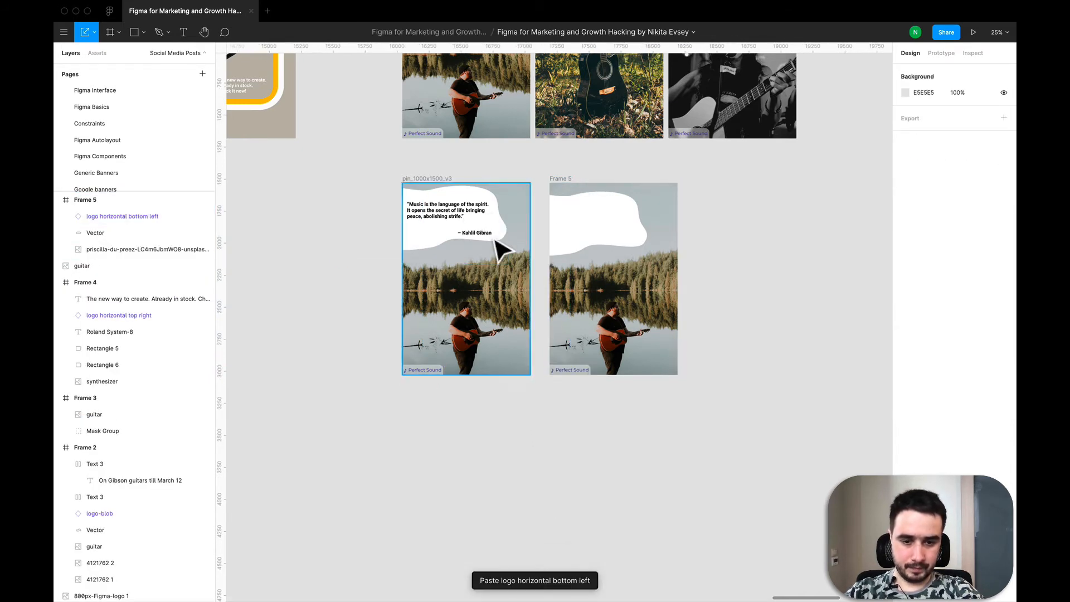
- Copy the quote text from the original pin and paste it into the new frame's blob, positioning it at the top left
{"action": "double_click", "coordinate": [455, 218]}
{"action": "key", "text": "super+c"}
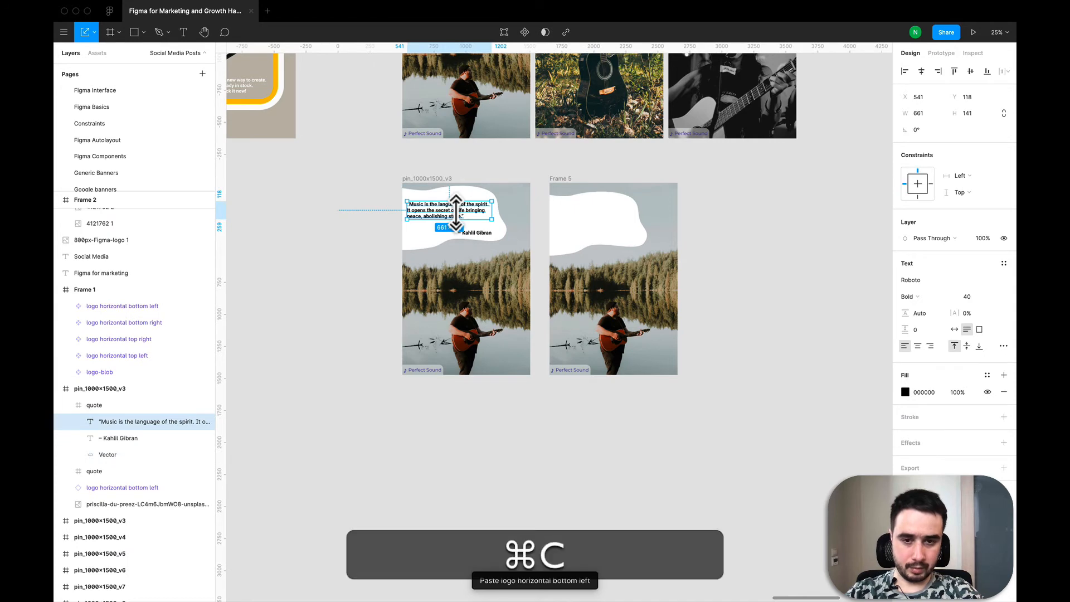
{"action": "left_click", "coordinate": [573, 215]}
{"action": "left_click", "coordinate": [573, 179]}
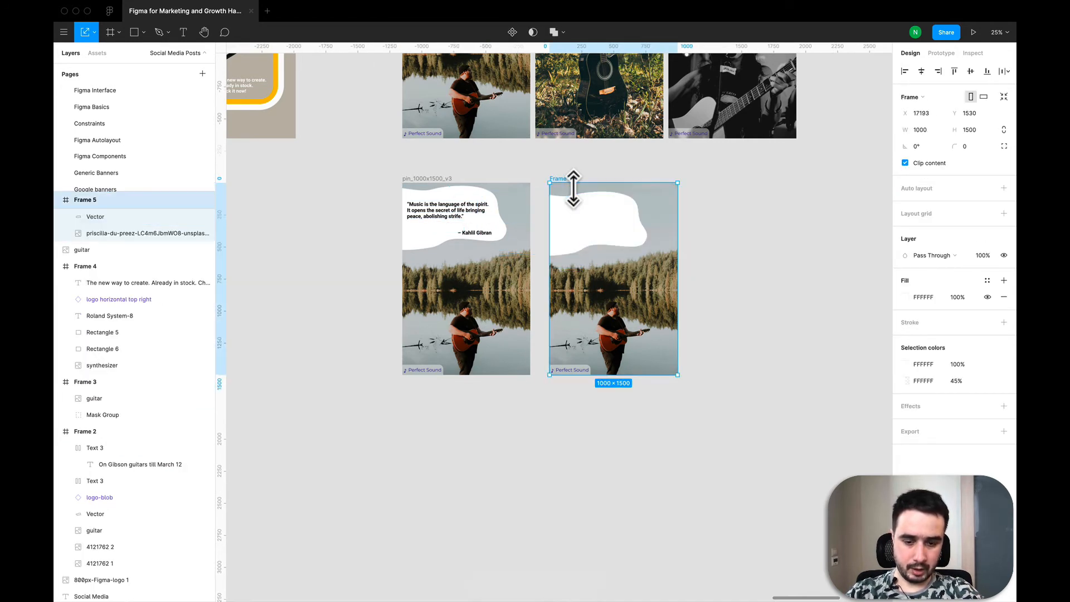
{"action": "key", "text": "ctrl+v"}
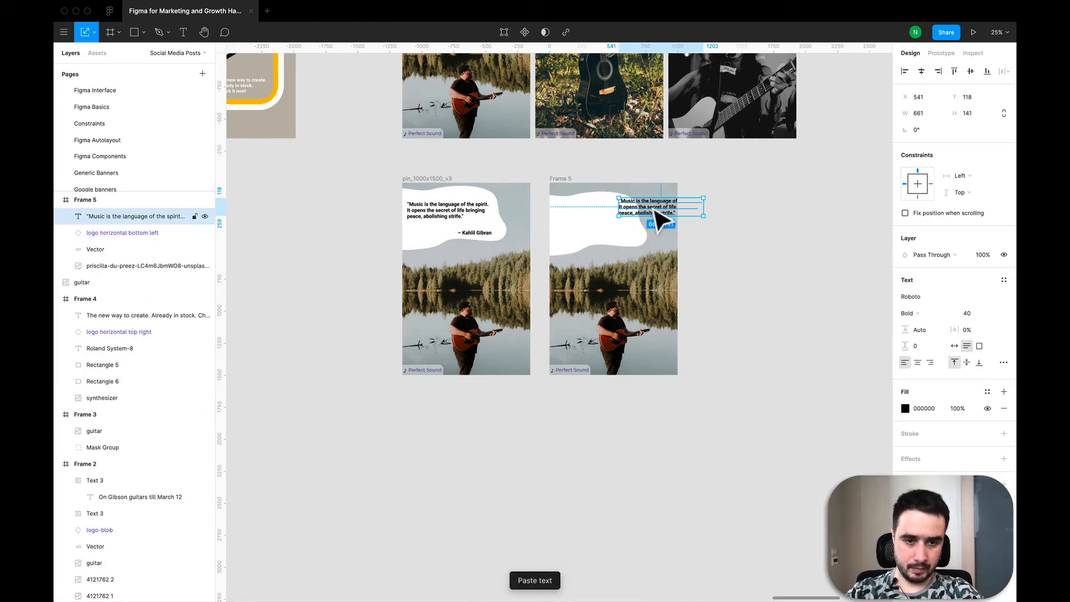
{"action": "left_click_drag", "start_coordinate": [660, 217], "coordinate": [589, 215]}
- Copy the "– Kahlil Gibran" attribution from the original pin and place it below the quote in the new frame
{"action": "left_click", "coordinate": [501, 250]}
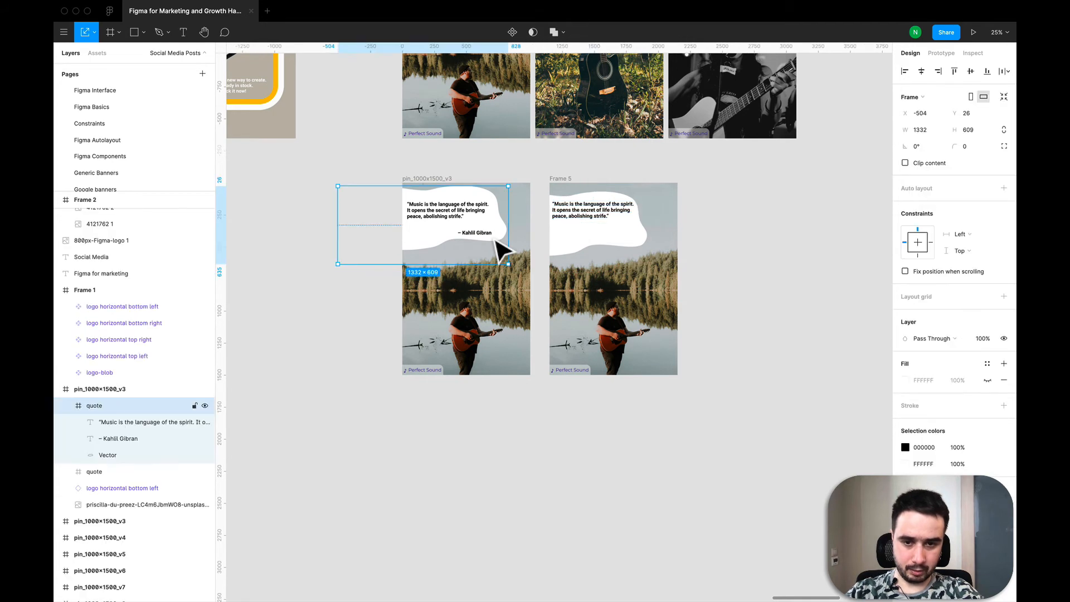
{"action": "double_click", "coordinate": [484, 234]}
{"action": "key", "text": "super+c"}
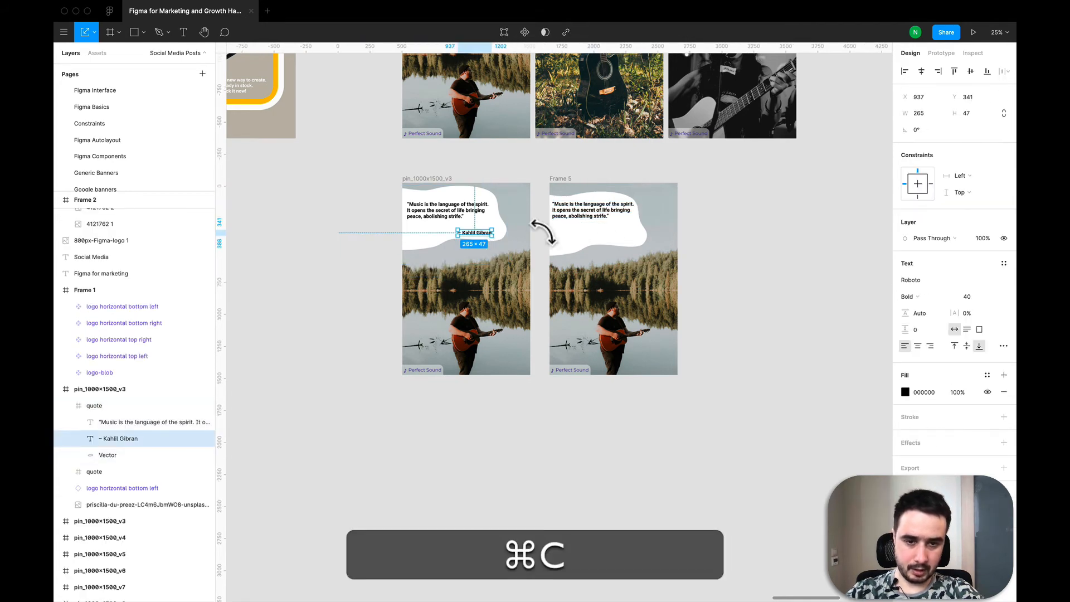
{"action": "left_click", "coordinate": [628, 254]}
{"action": "key", "text": "super+v"}
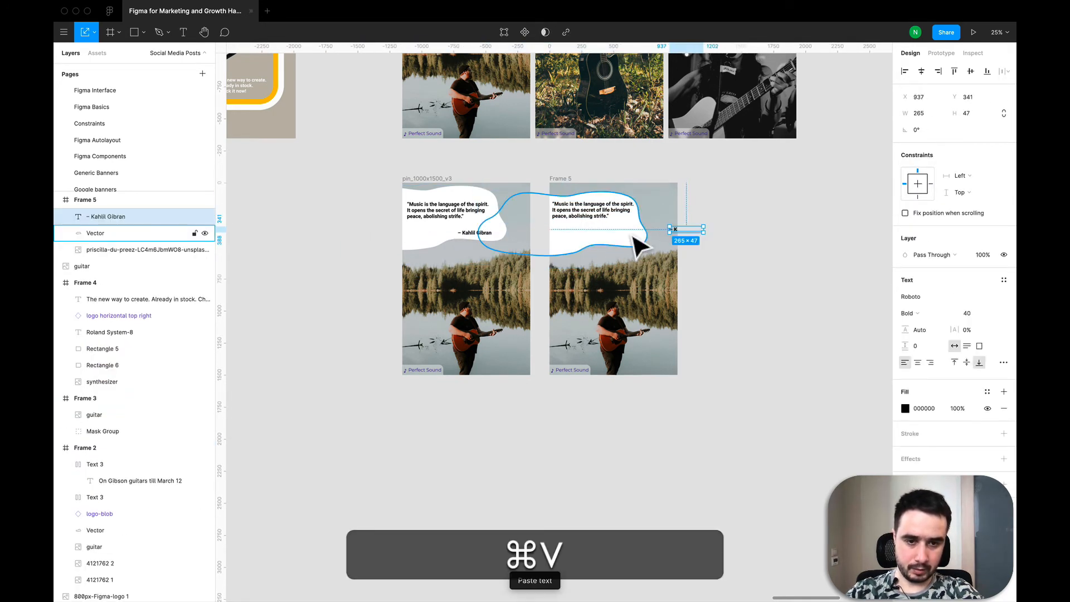
{"action": "left_click_drag", "start_coordinate": [681, 238], "coordinate": [608, 239]}
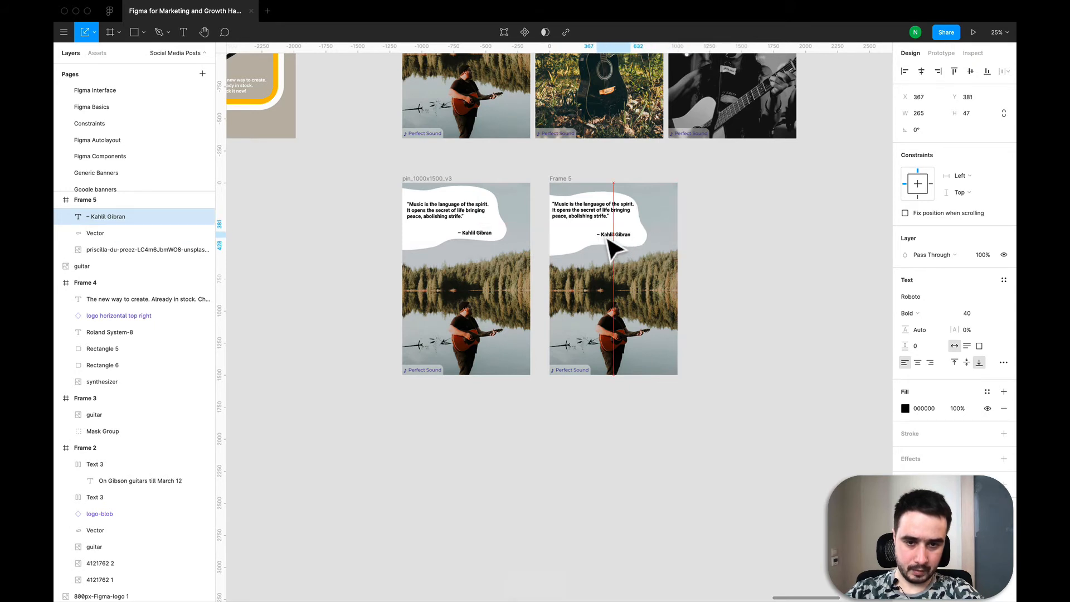
{"action": "left_click", "coordinate": [671, 438]}
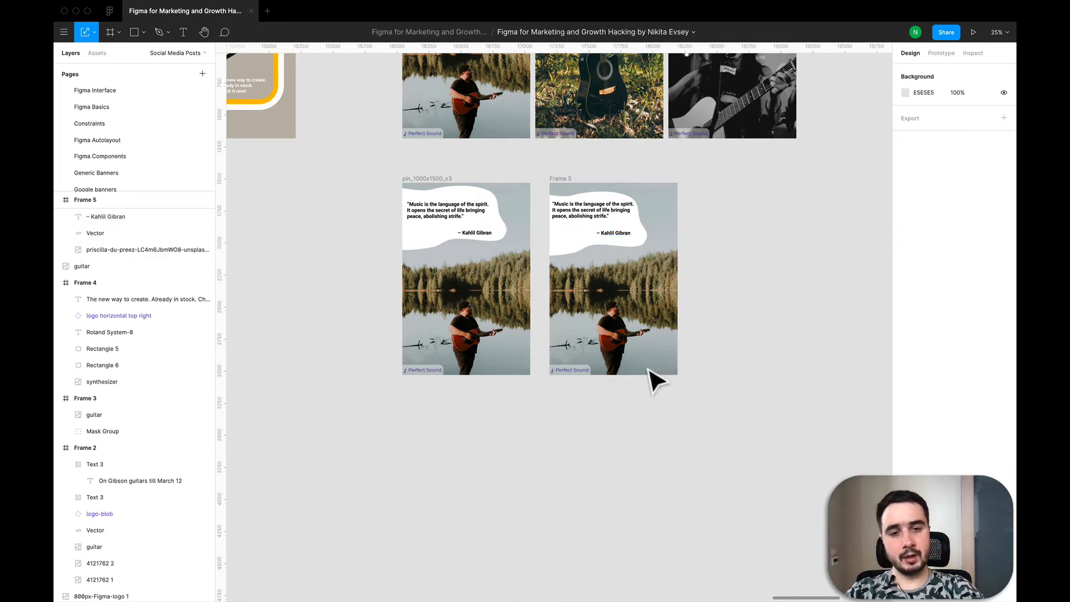
- Zoom out to compare the new frame with the other Pinterest pin variations
{"action": "left_click", "coordinate": [571, 181]}
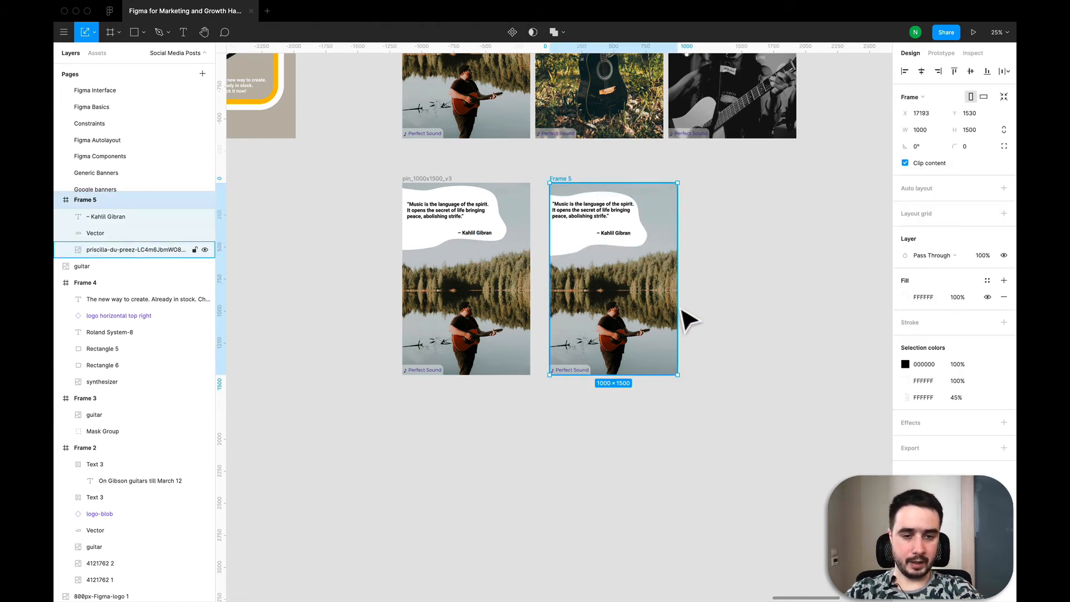
{"action": "scroll", "coordinate": [701, 406], "scroll_direction": "up", "scroll_amount": 3}
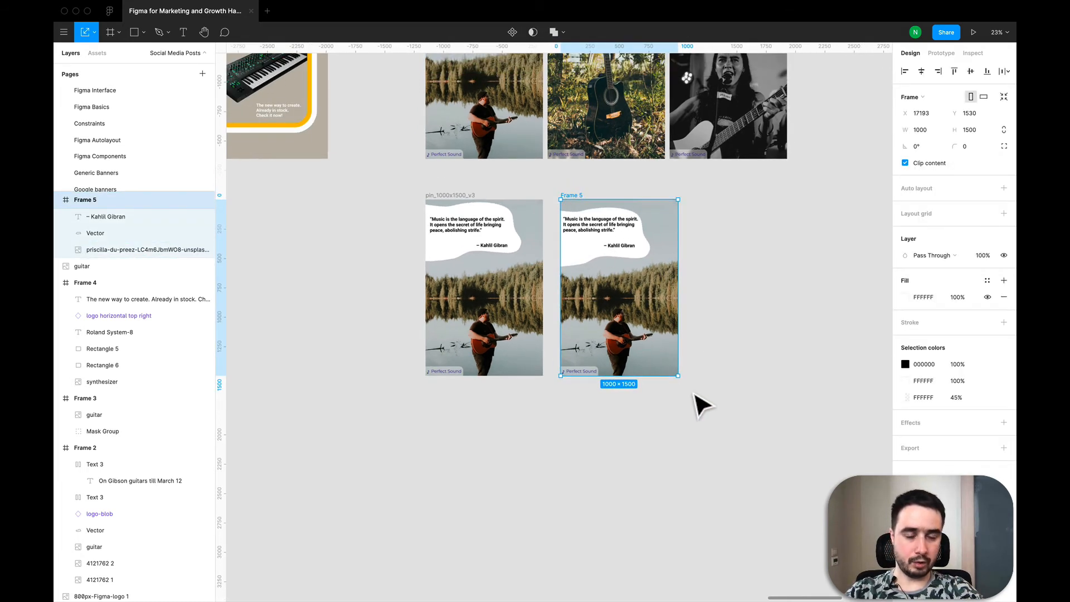
{"action": "scroll", "coordinate": [701, 405], "scroll_direction": "down", "scroll_amount": 1}
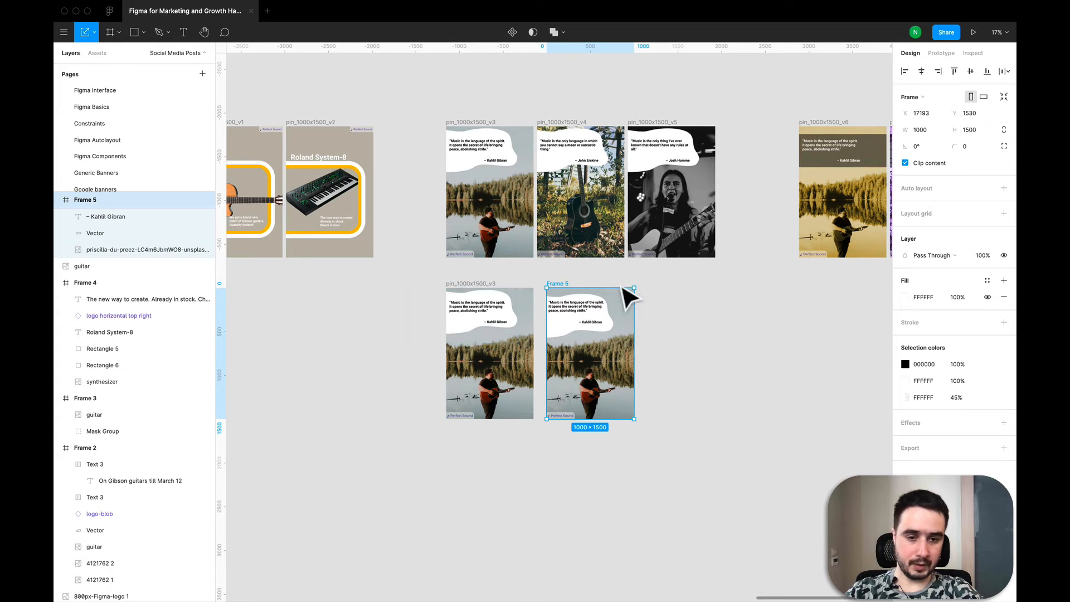
{"action": "left_click", "coordinate": [349, 303]}
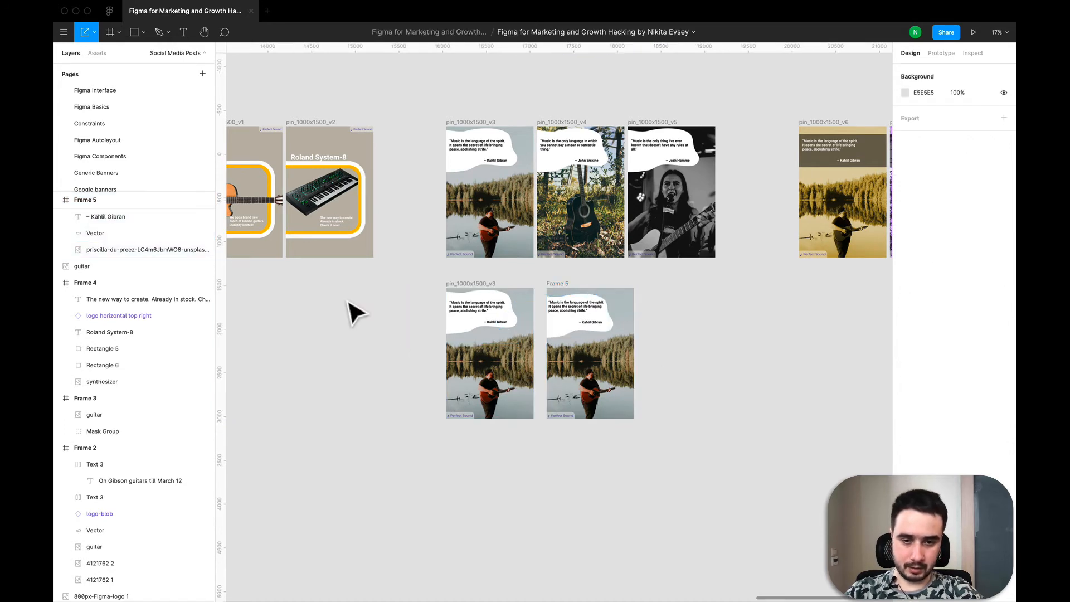
{"action": "scroll", "coordinate": [348, 303], "scroll_direction": "down", "scroll_amount": 3}
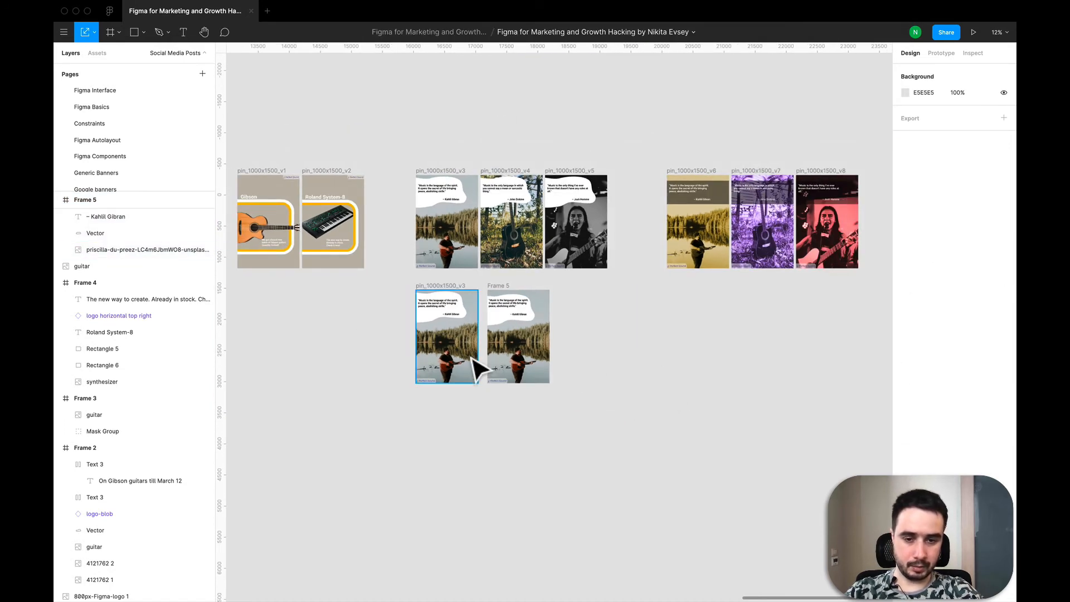
{"action": "scroll", "coordinate": [474, 365], "scroll_direction": "down", "scroll_amount": 2}
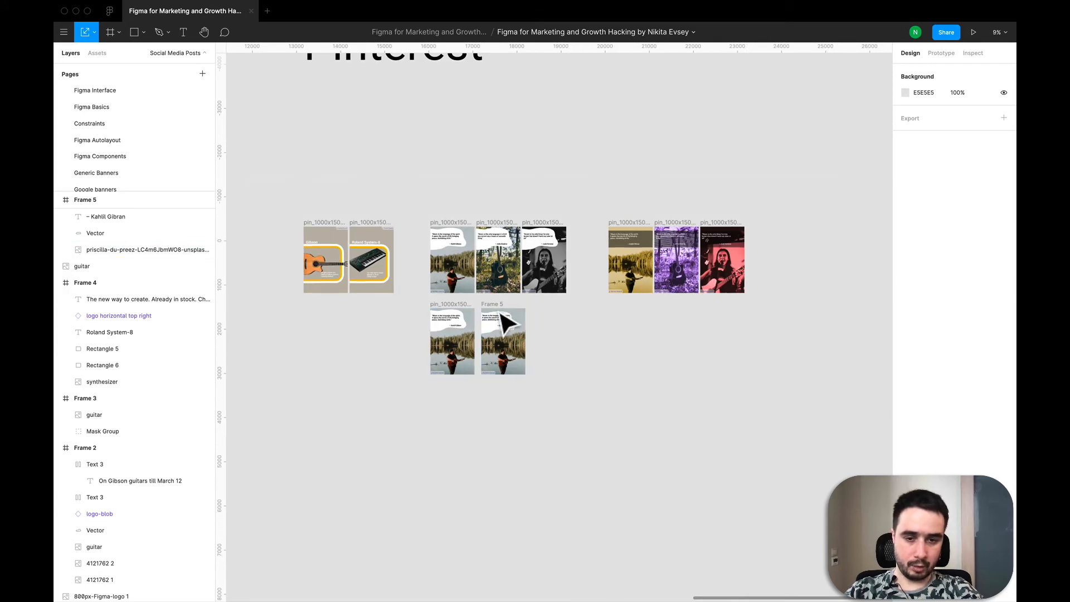
{"action": "scroll", "coordinate": [549, 245], "scroll_direction": "up", "scroll_amount": 5}
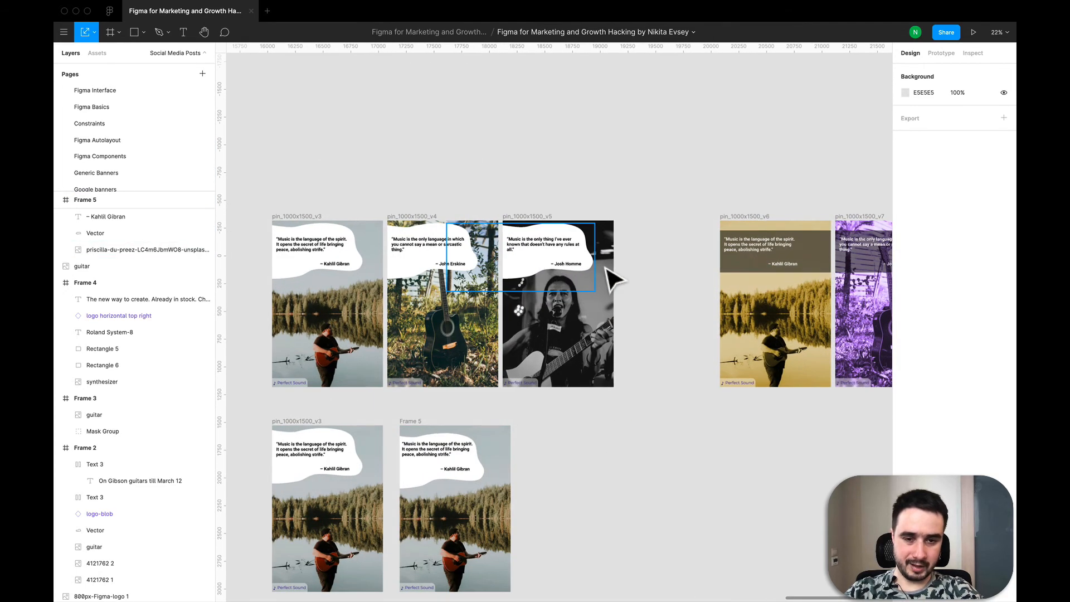
{"action": "scroll", "coordinate": [494, 286], "scroll_direction": "down", "scroll_amount": 5}
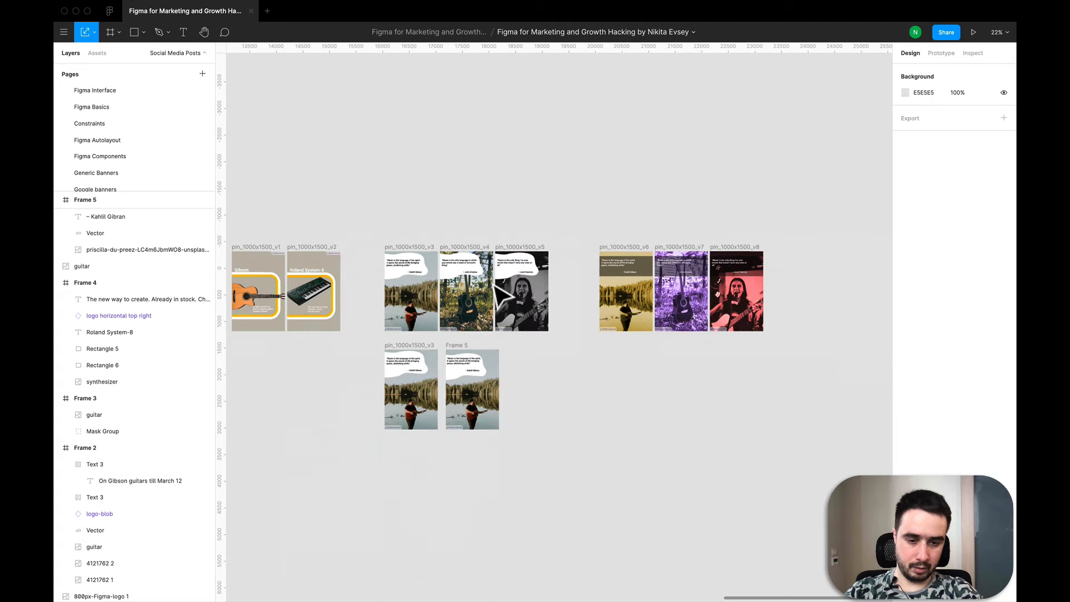
- Open the Blobs plugin and generate a blob with complexity 5 and contrast 5
{"action": "right_click", "coordinate": [604, 370]}
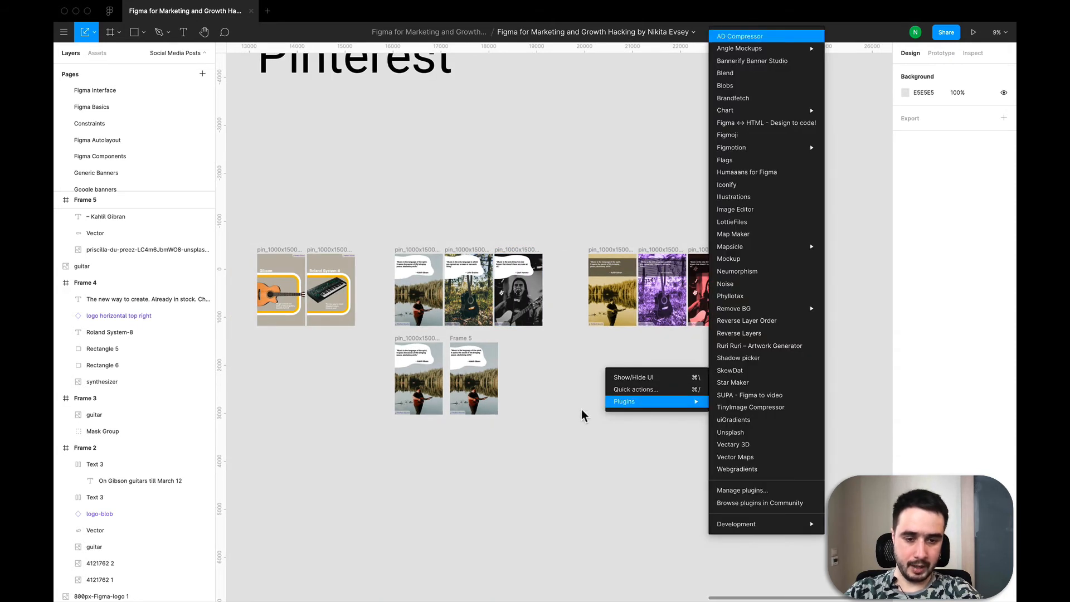
{"action": "left_click", "coordinate": [565, 416]}
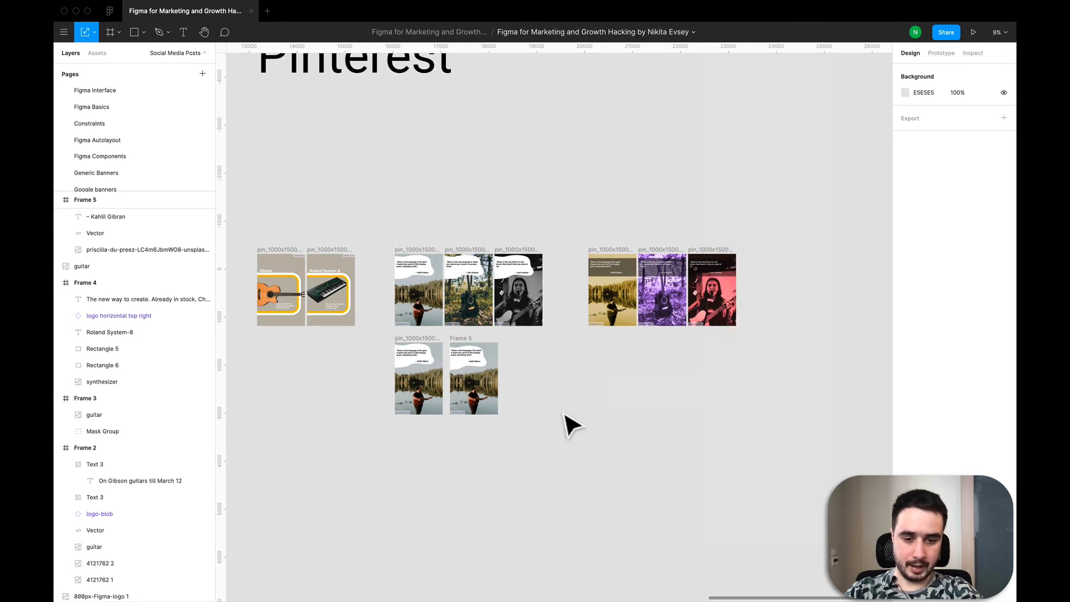
{"action": "right_click", "coordinate": [559, 363]}
{"action": "mouse_move", "coordinate": [589, 396]}
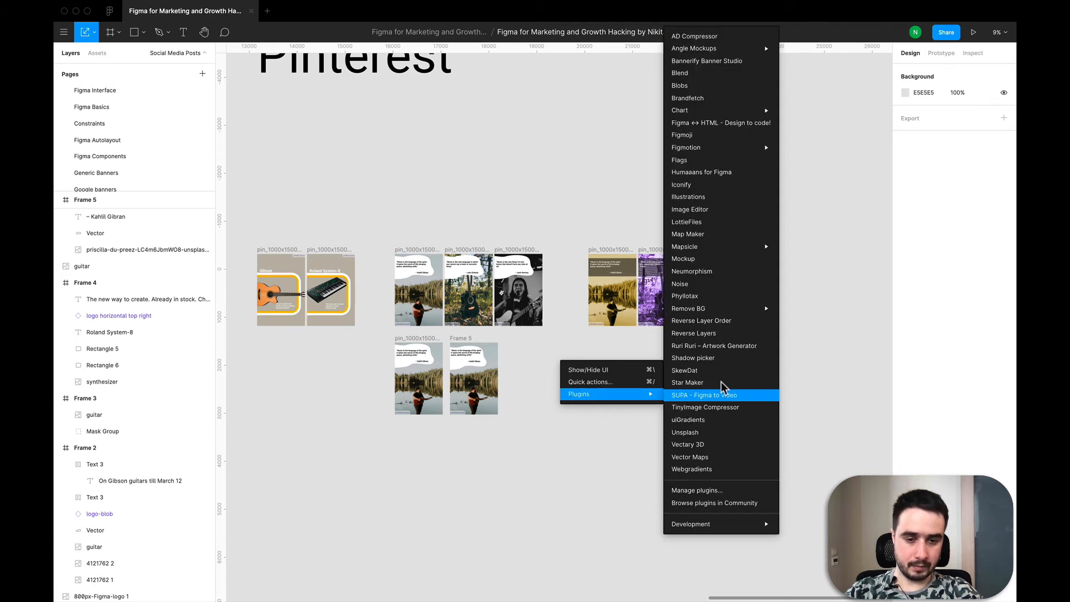
{"action": "mouse_move", "coordinate": [715, 152]}
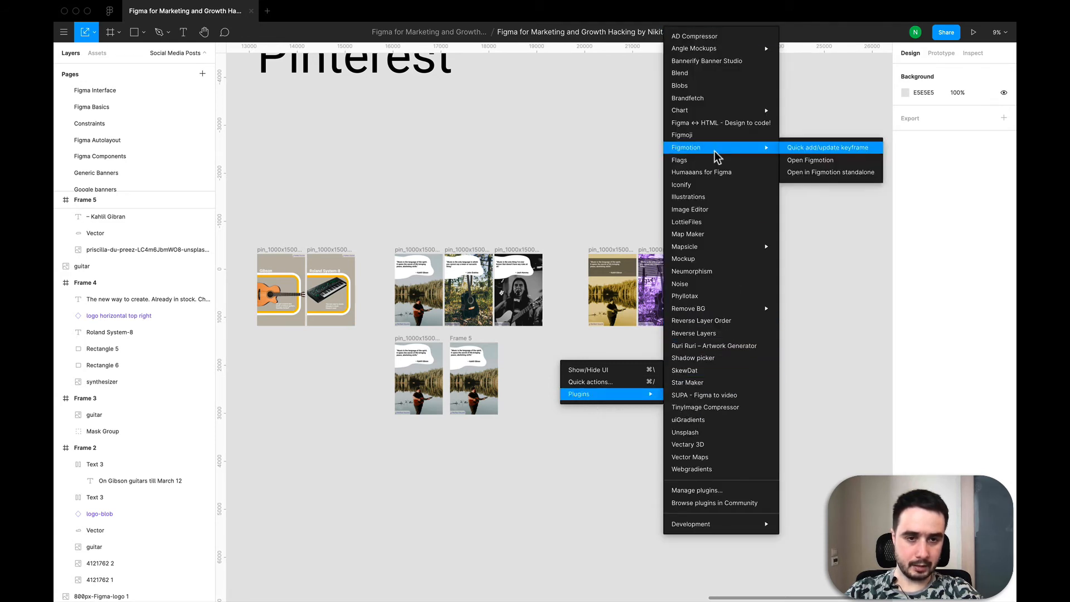
{"action": "left_click", "coordinate": [702, 88]}
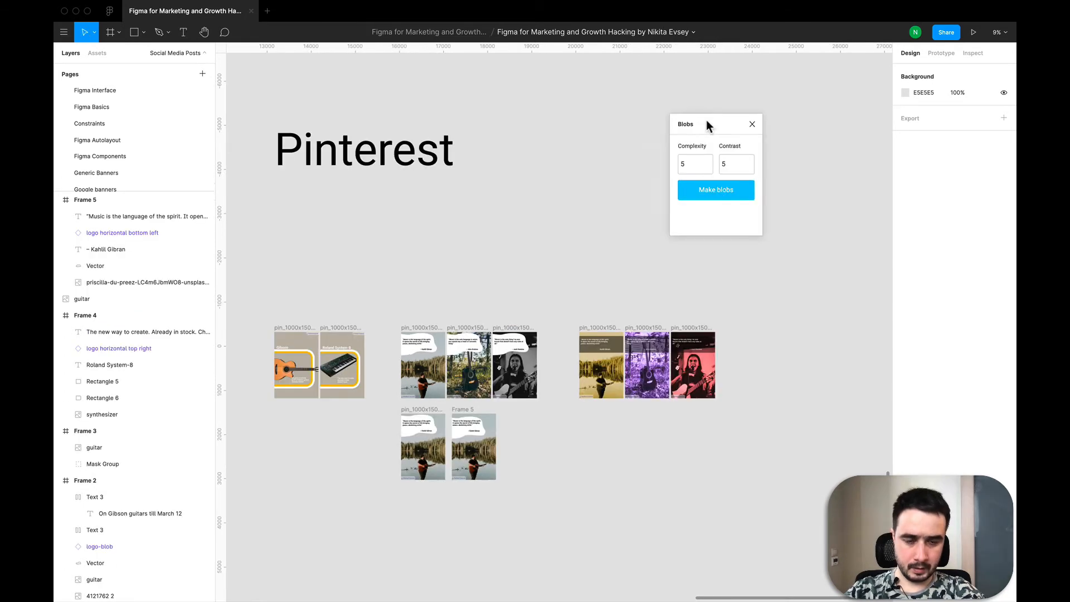
{"action": "left_click_drag", "start_coordinate": [706, 120], "coordinate": [669, 120]}
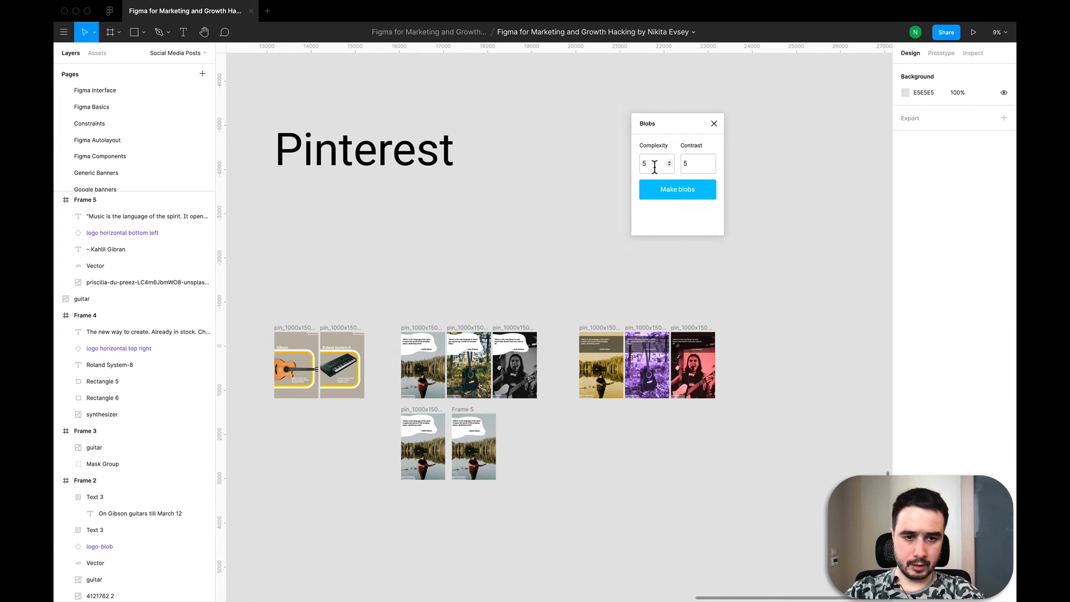
{"action": "left_click", "coordinate": [671, 192]}
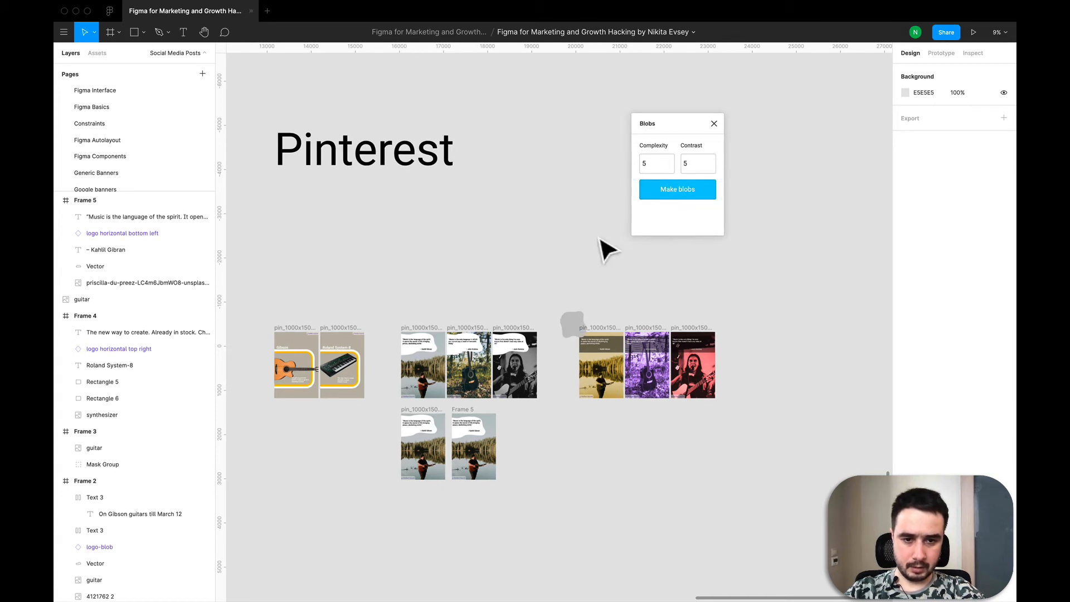
- Move the generated blob onto empty canvas and stretch it wider to about 1643 × 606
{"action": "left_click_drag", "start_coordinate": [576, 334], "coordinate": [506, 272]}
{"action": "scroll", "coordinate": [506, 272], "scroll_direction": "up", "scroll_amount": 3}
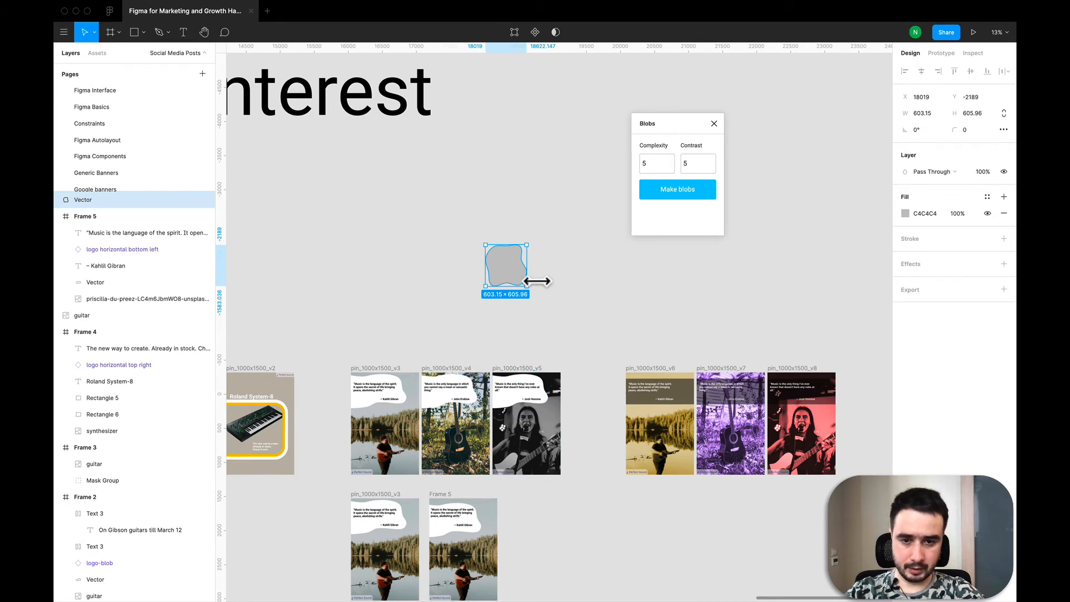
{"action": "left_click_drag", "start_coordinate": [529, 281], "coordinate": [594, 280]}
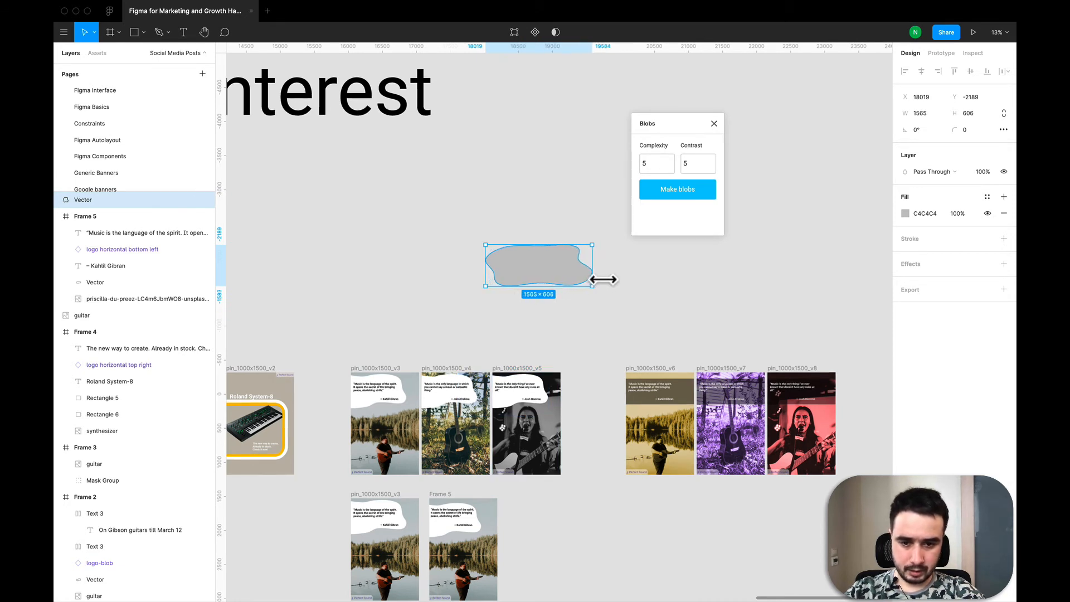
{"action": "key", "text": "super+z"}
{"action": "mouse_move", "coordinate": [509, 270]}
{"action": "left_mouse_down"}
{"action": "mouse_move", "coordinate": [403, 270]}
{"action": "mouse_move", "coordinate": [504, 279]}
{"action": "mouse_move", "coordinate": [494, 277]}
{"action": "left_mouse_up"}
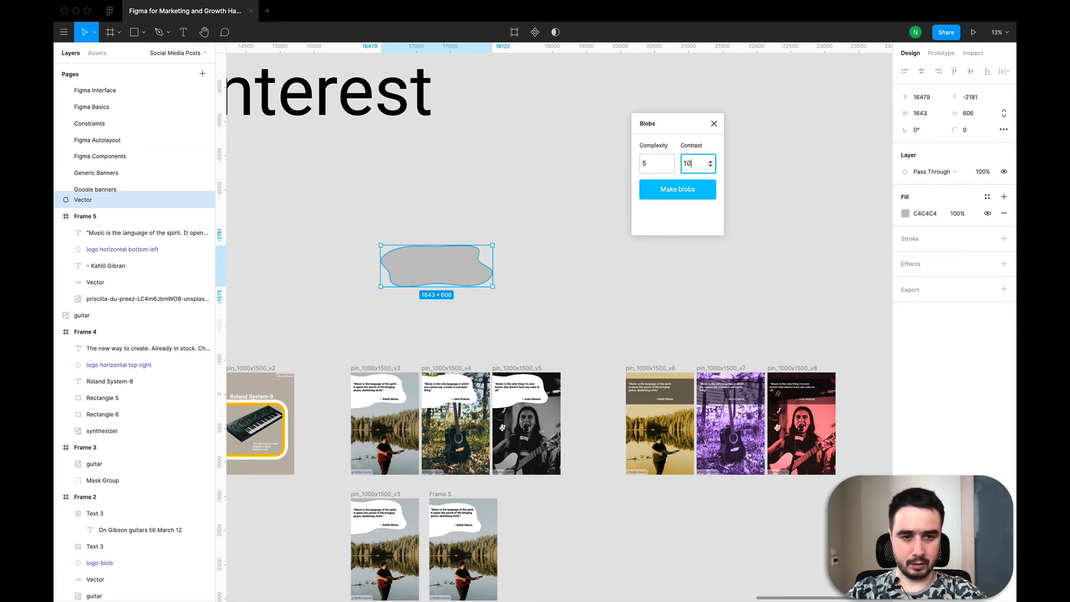
- Generate another blob with contrast 10 and move it beside the first one
{"action": "left_click", "coordinate": [663, 193]}
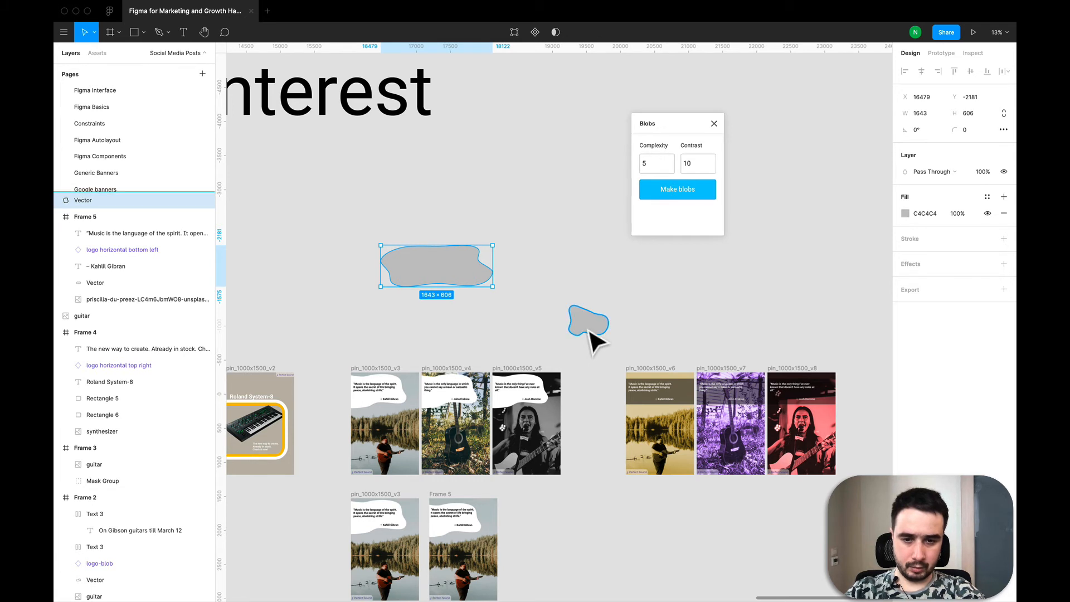
{"action": "left_click_drag", "start_coordinate": [590, 331], "coordinate": [563, 227]}
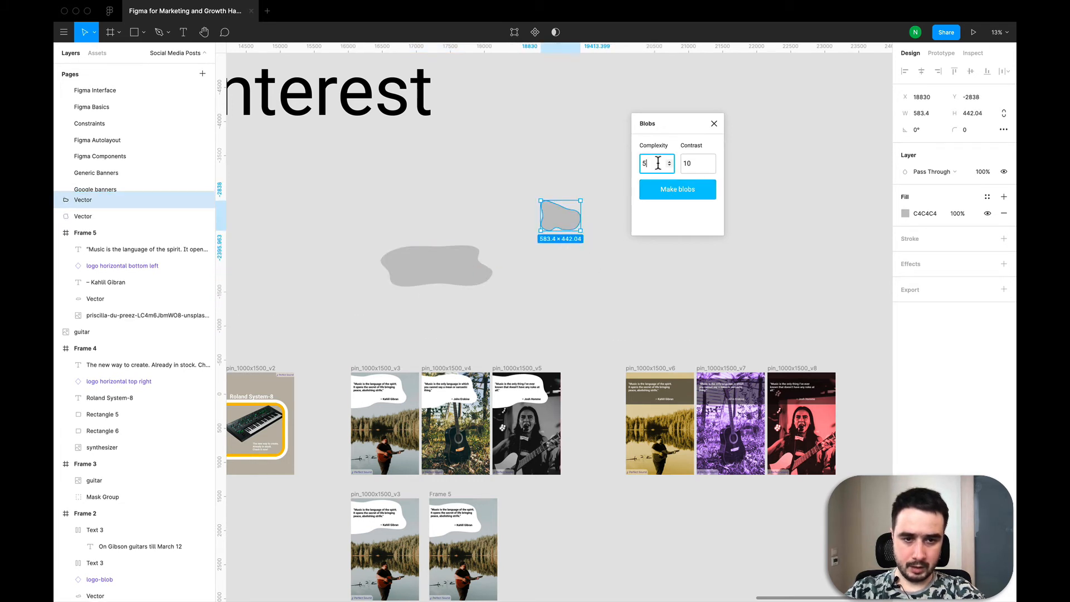
- Generate more blobs with complexity 10 and then 8, moving the newest one aside
{"action": "left_click", "coordinate": [677, 193]}
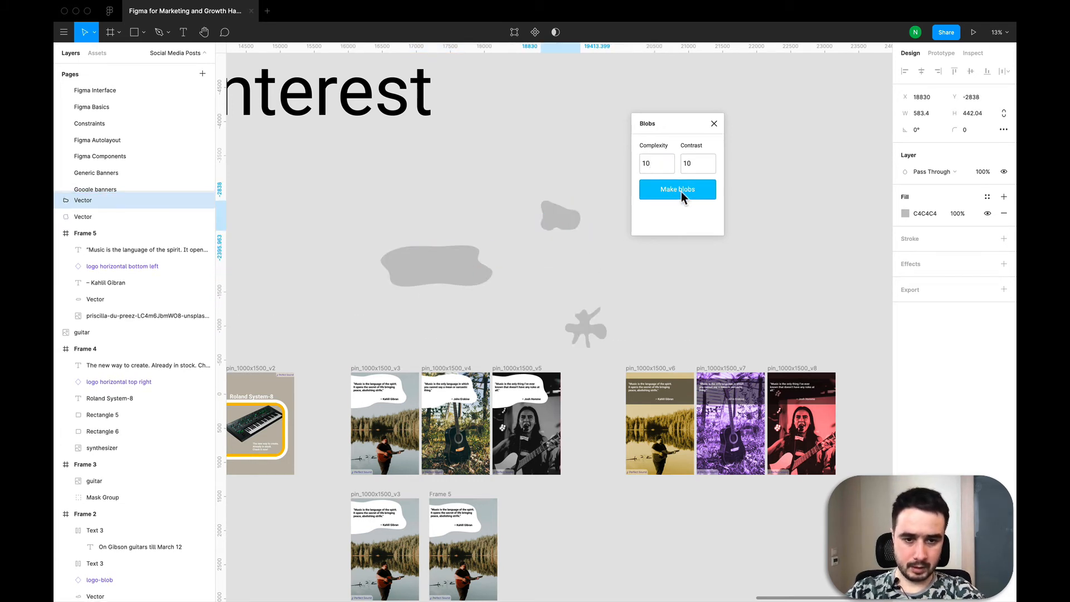
{"action": "left_click", "coordinate": [588, 320]}
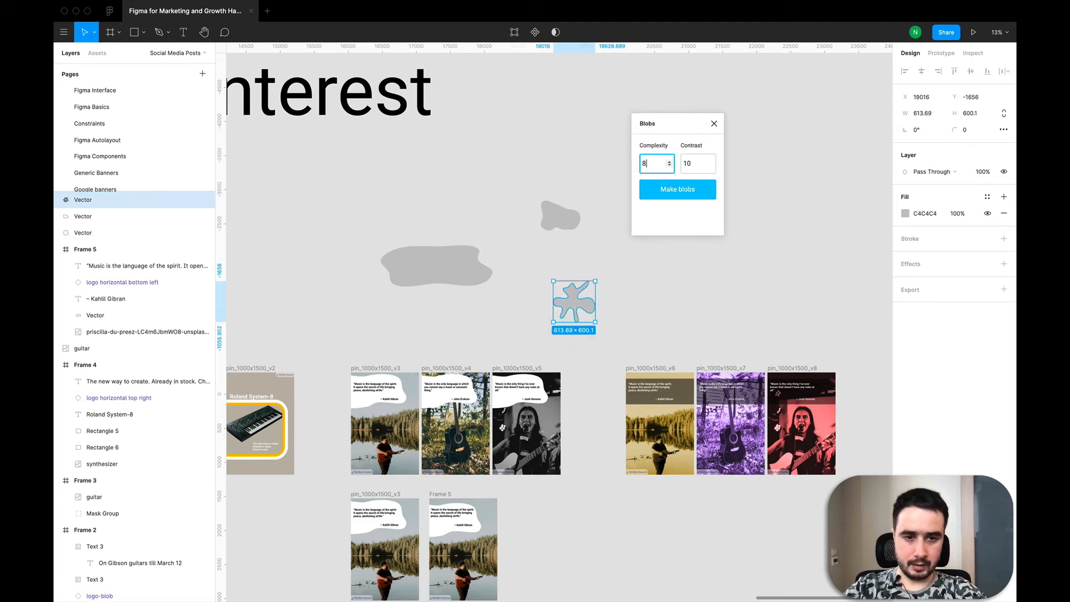
{"action": "left_click", "coordinate": [677, 190]}
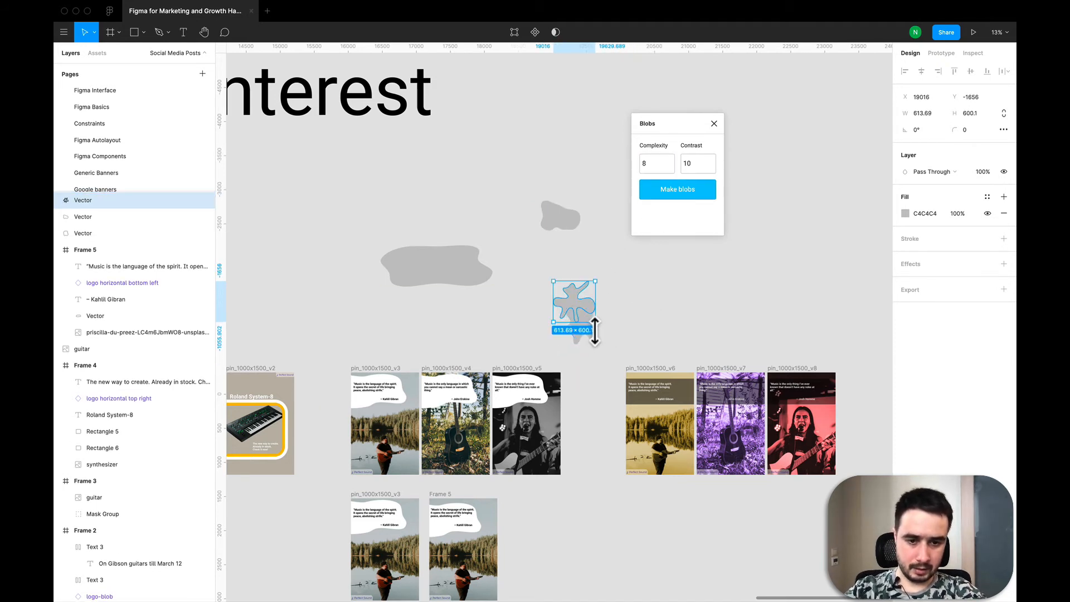
{"action": "left_click_drag", "start_coordinate": [581, 341], "coordinate": [660, 323]}
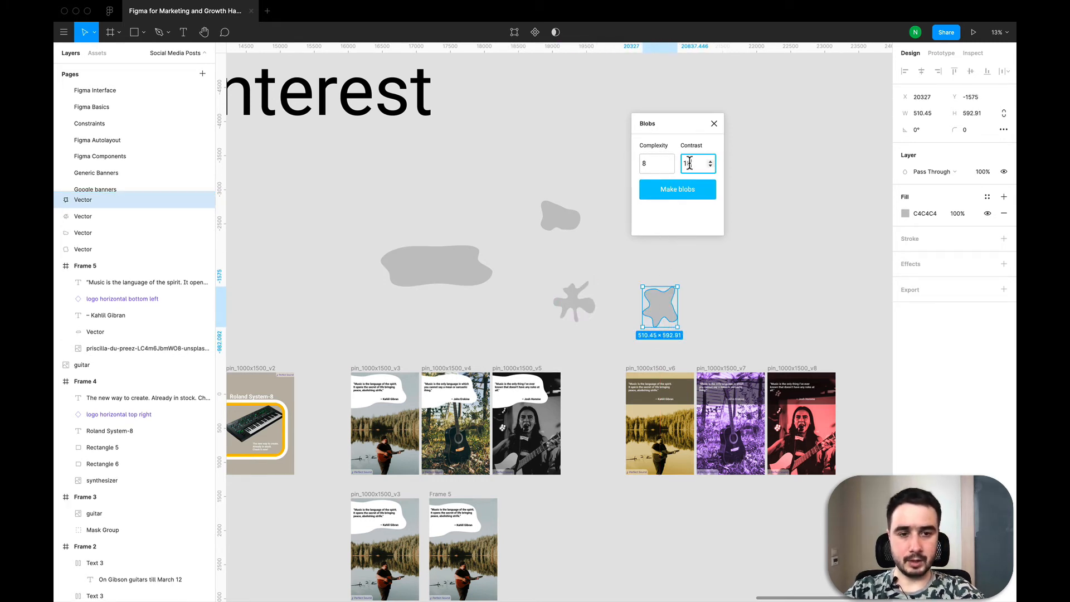
- Set the contrast to 5, generate another blob, and move it above the others
{"action": "key", "text": "BackSpace"}
{"action": "type", "text": "5"}
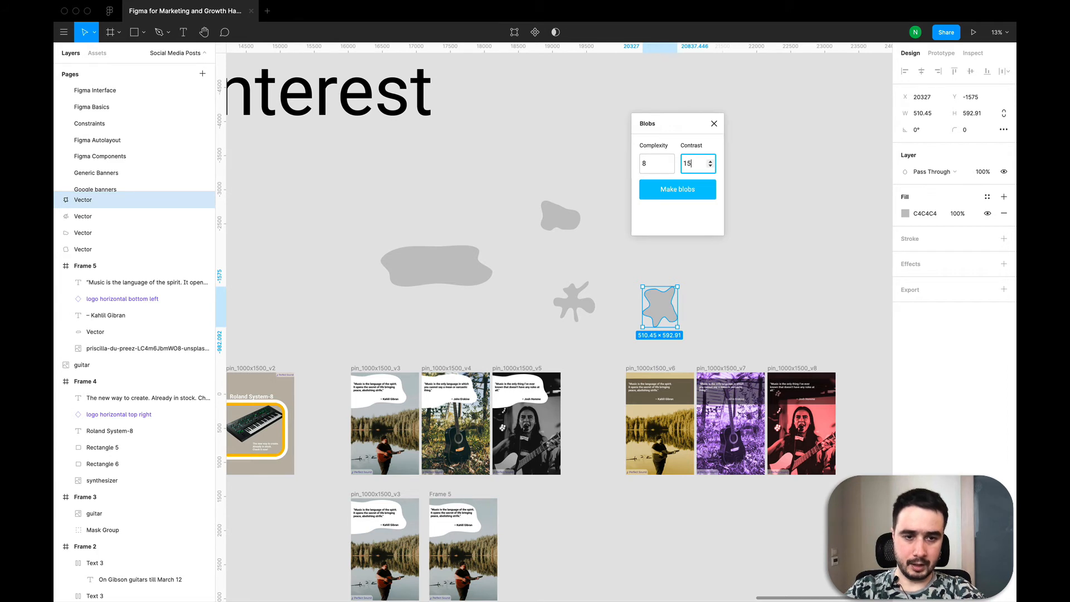
{"action": "left_click", "coordinate": [686, 198]}
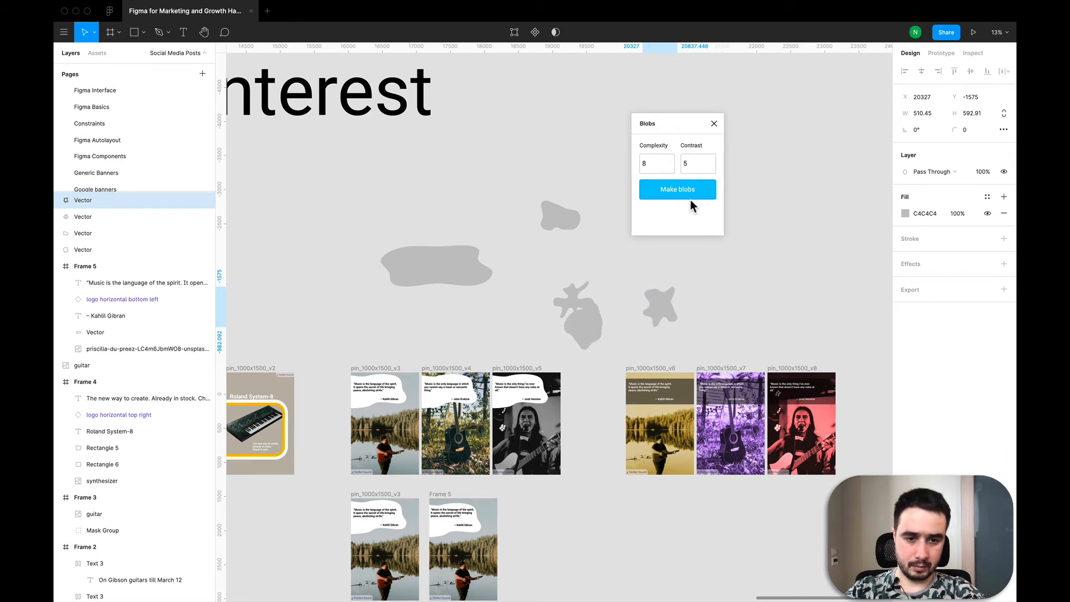
{"action": "left_click_drag", "start_coordinate": [578, 327], "coordinate": [486, 204]}
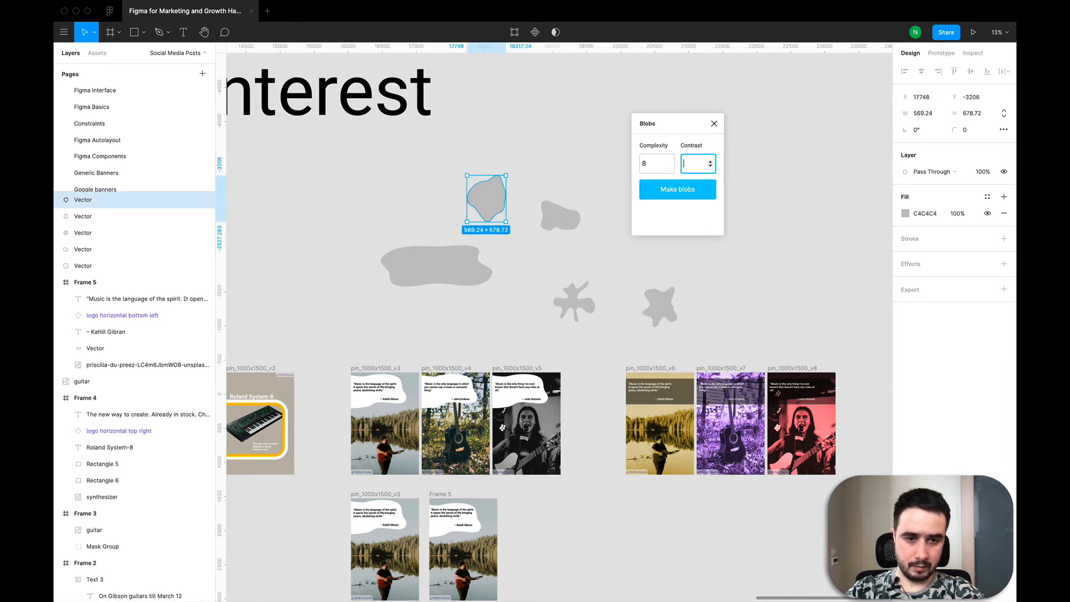
- Select all the generated blobs on the canvas, delete them, and close the Blobs plugin
{"action": "left_click", "coordinate": [706, 190]}
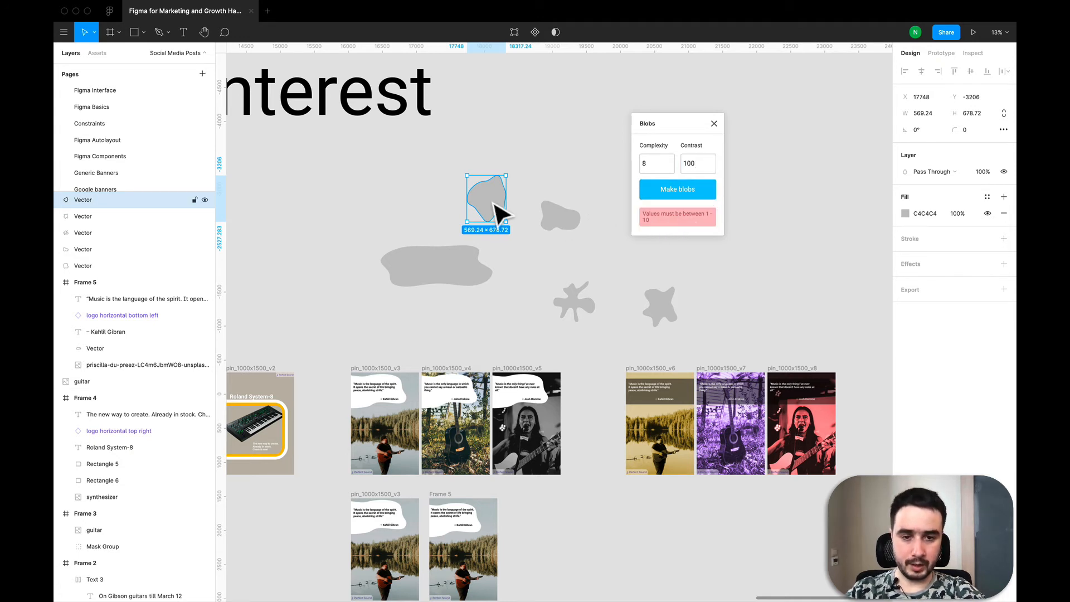
{"action": "left_click", "coordinate": [562, 223]}
{"action": "left_click", "coordinate": [375, 186]}
{"action": "left_click_drag", "start_coordinate": [365, 171], "coordinate": [706, 357]}
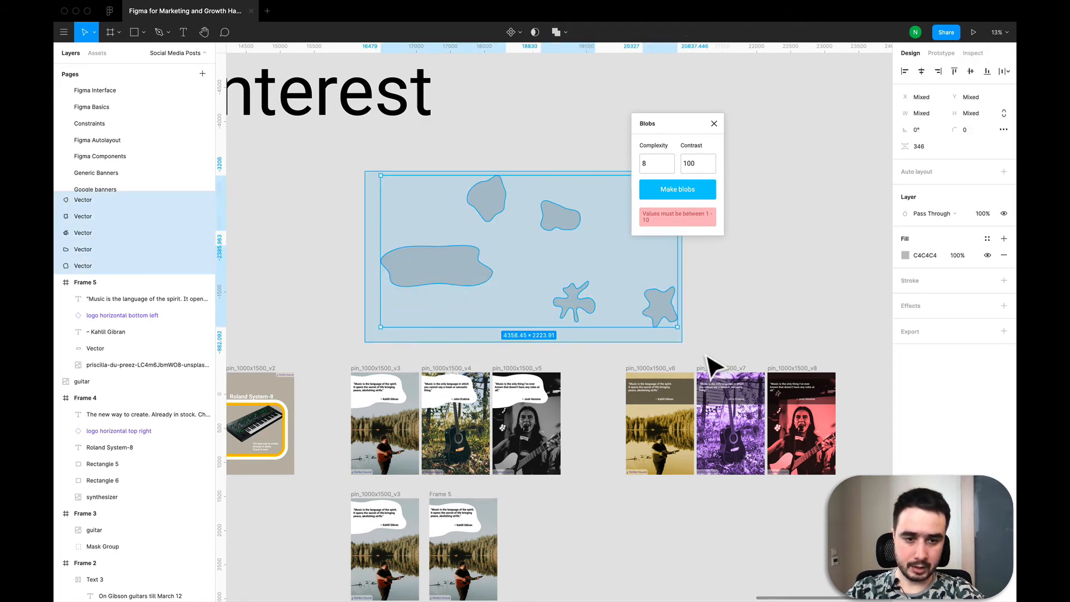
{"action": "key", "text": "Delete"}
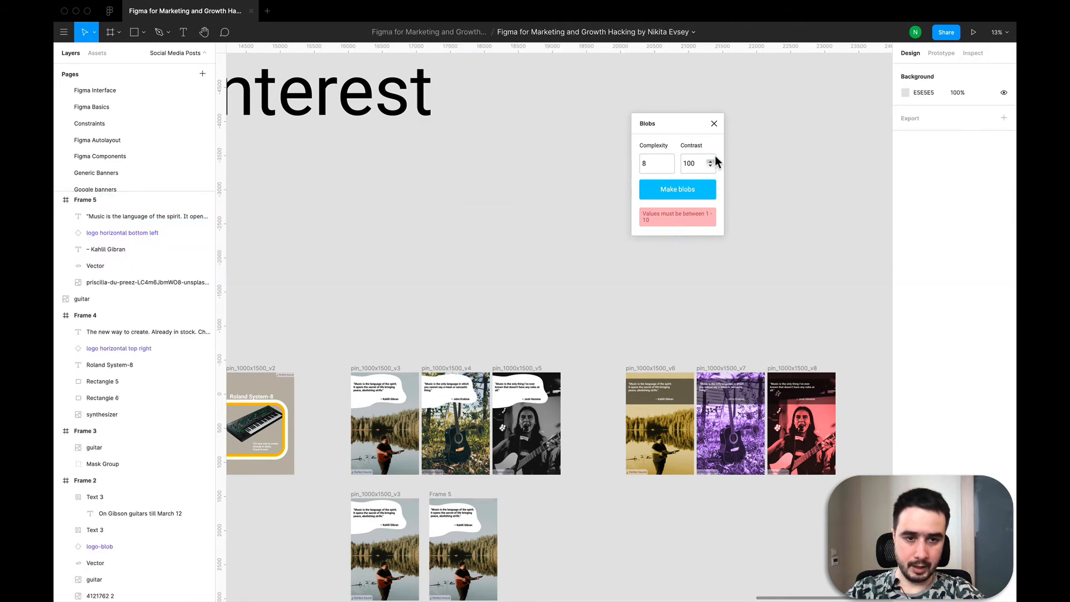
{"action": "left_click", "coordinate": [713, 122]}
- Create a new frame sized 1000 × 1500 and place it below pin_1000x1500_v6
{"action": "scroll", "coordinate": [568, 362], "scroll_direction": "down", "scroll_amount": 3}
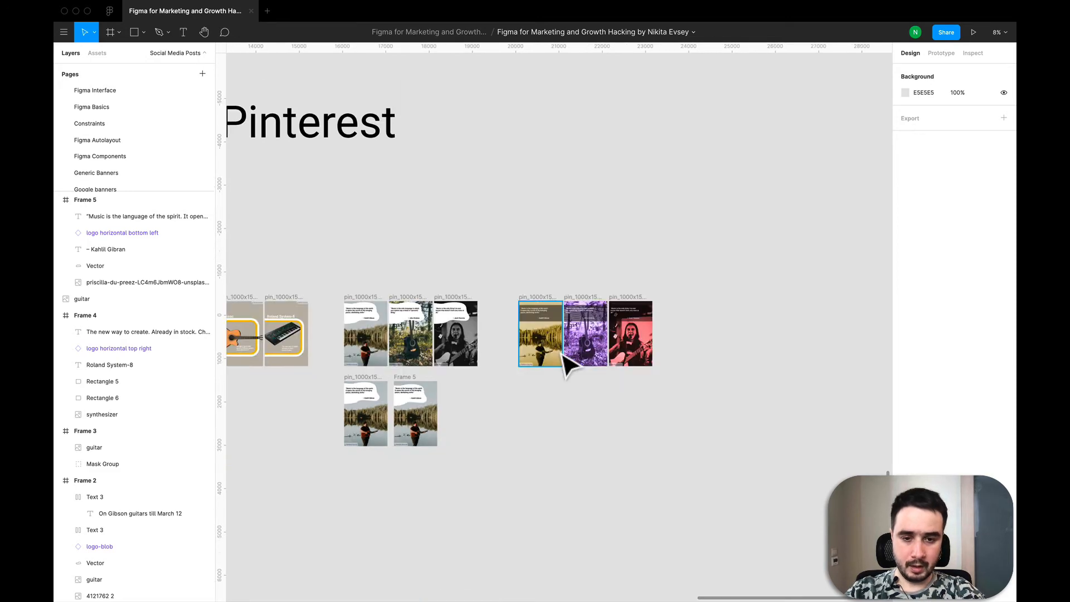
{"action": "scroll", "coordinate": [568, 365], "scroll_direction": "up", "scroll_amount": 5}
{"action": "scroll", "coordinate": [569, 363], "scroll_direction": "right", "scroll_amount": 2}
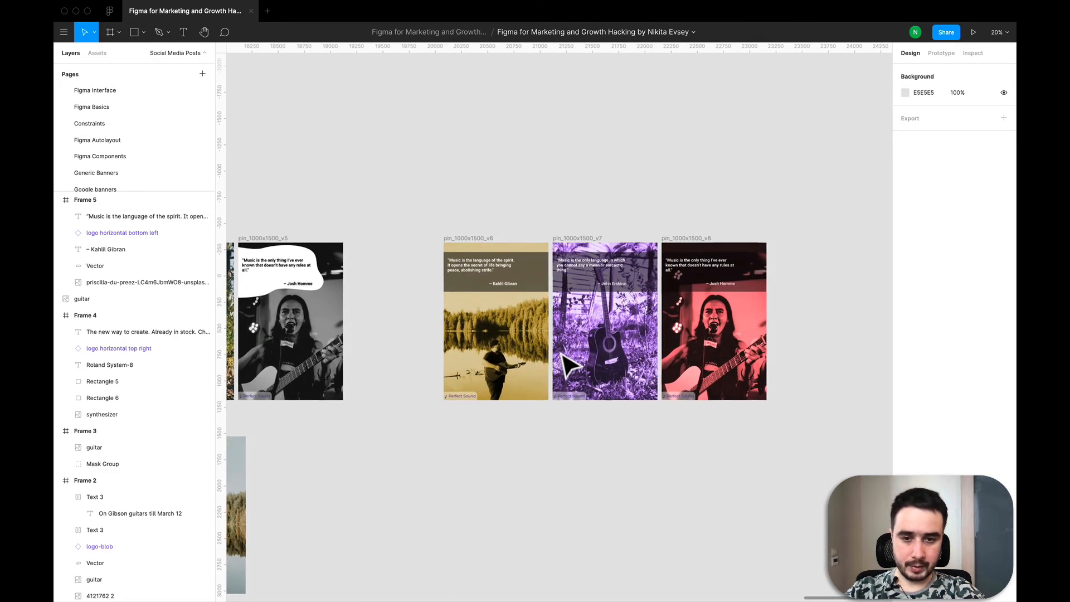
{"action": "scroll", "coordinate": [564, 363], "scroll_direction": "right", "scroll_amount": 2}
{"action": "scroll", "coordinate": [506, 186], "scroll_direction": "up", "scroll_amount": 3}
{"action": "scroll", "coordinate": [506, 190], "scroll_direction": "down", "scroll_amount": 2}
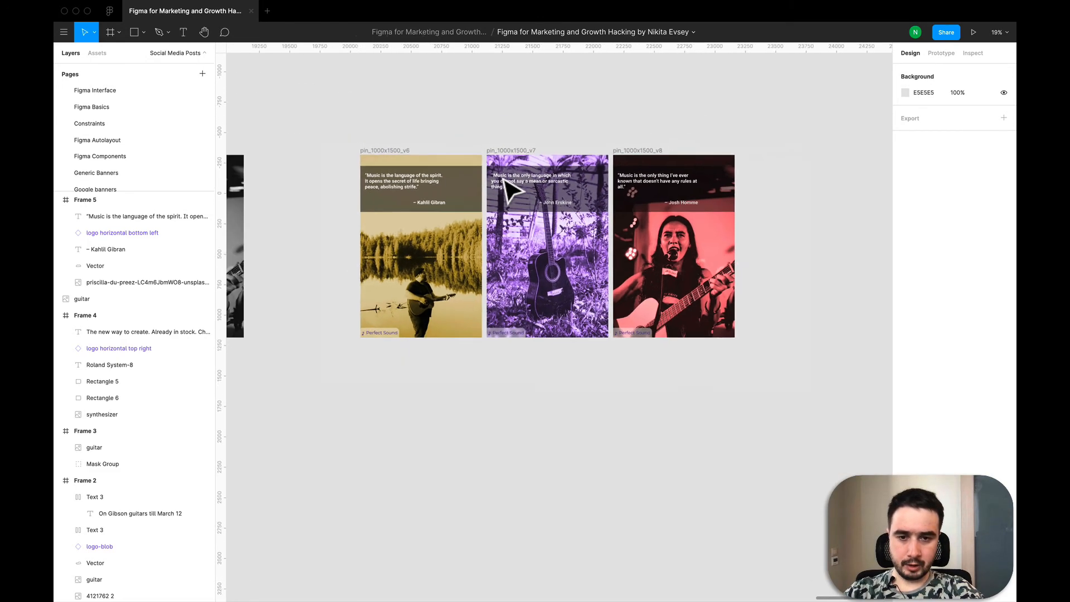
{"action": "scroll", "coordinate": [510, 189], "scroll_direction": "up", "scroll_amount": 1}
{"action": "scroll", "coordinate": [506, 187], "scroll_direction": "down", "scroll_amount": 2}
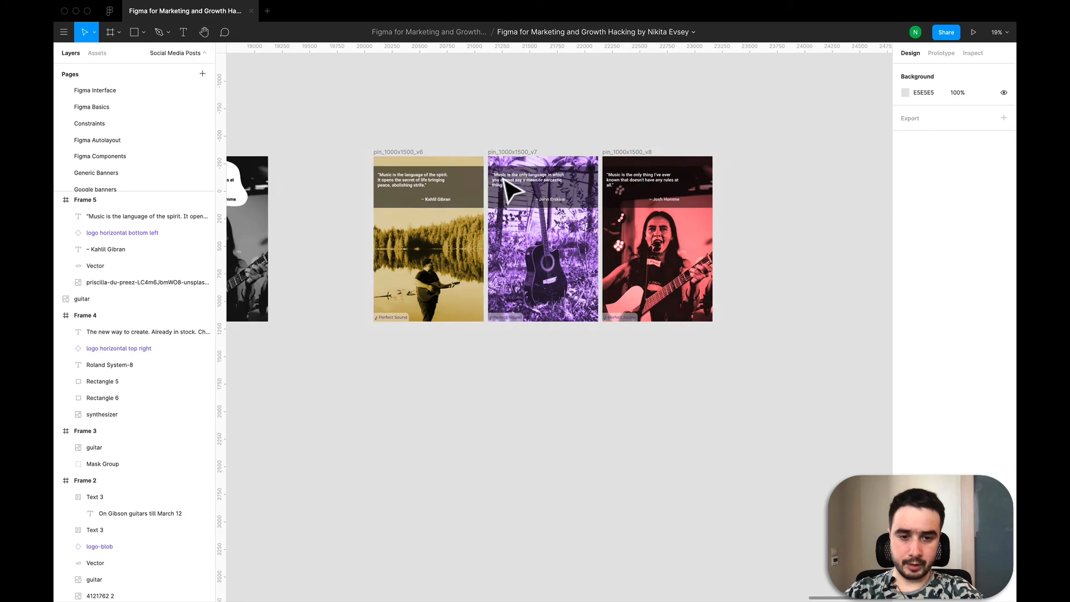
{"action": "left_click", "coordinate": [411, 154]}
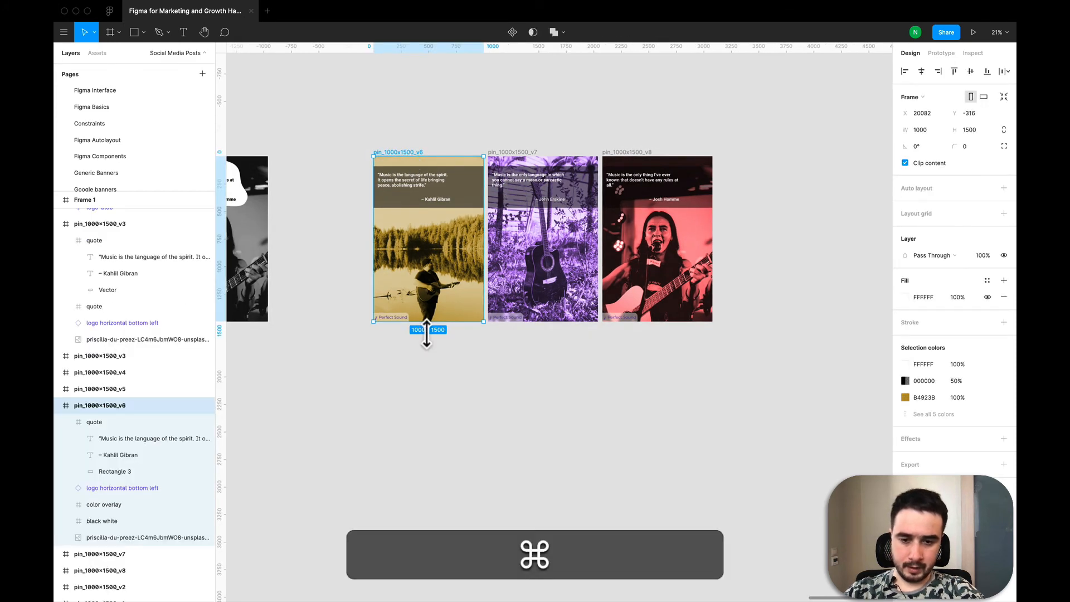
{"action": "left_click", "coordinate": [444, 417], "text": "super"}
{"action": "key", "text": "f"}
{"action": "left_click", "coordinate": [412, 385]}
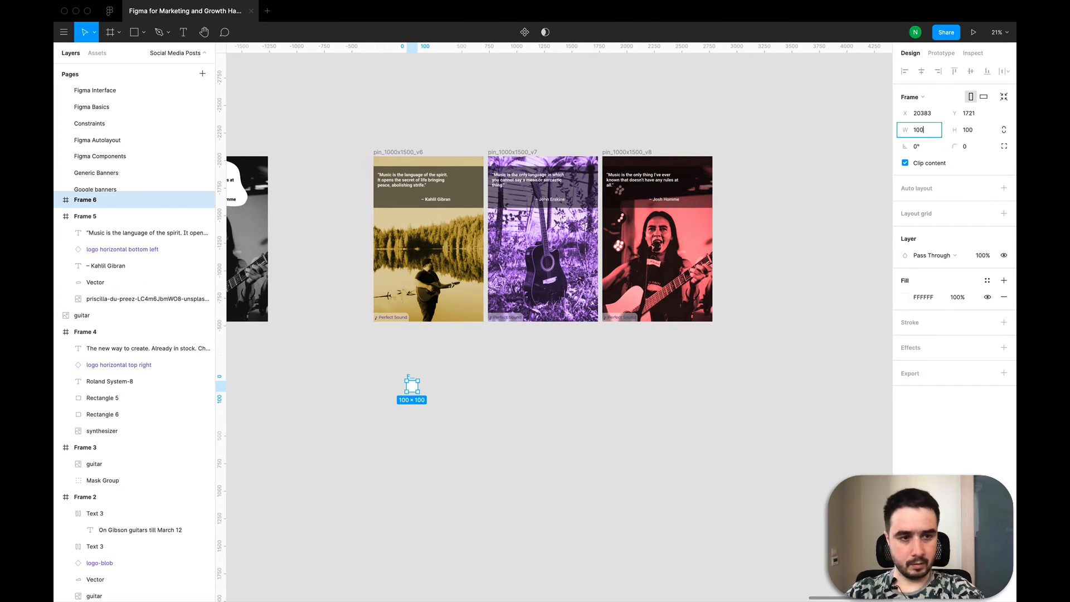
{"action": "left_click", "coordinate": [927, 135]}
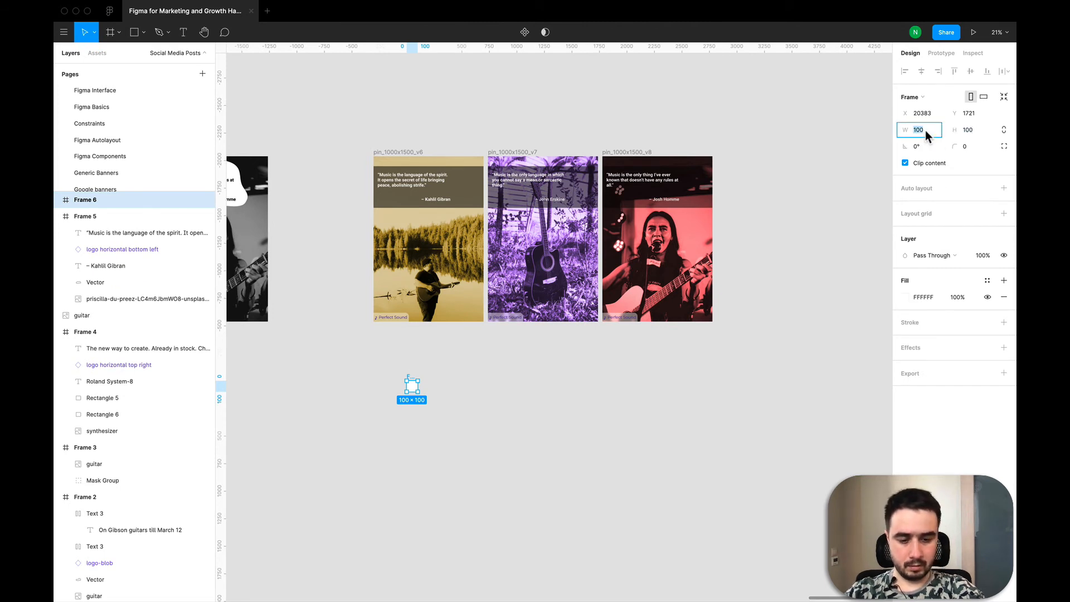
{"action": "type", "text": "1000"}
{"action": "key", "text": "Tab"}
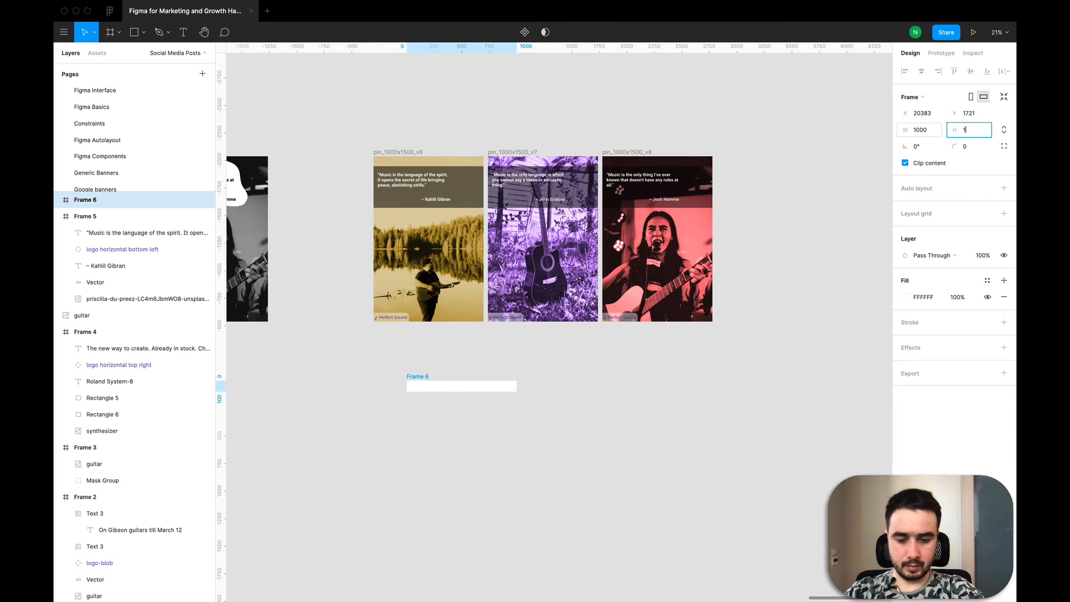
{"action": "type", "text": "1500"}
{"action": "key", "text": "Return"}
{"action": "left_click_drag", "start_coordinate": [492, 461], "coordinate": [444, 438]}
- Copy the lakeside photo layer from pin_1000x1500_v6 and paste it into the new frame
{"action": "left_click", "coordinate": [440, 295]}
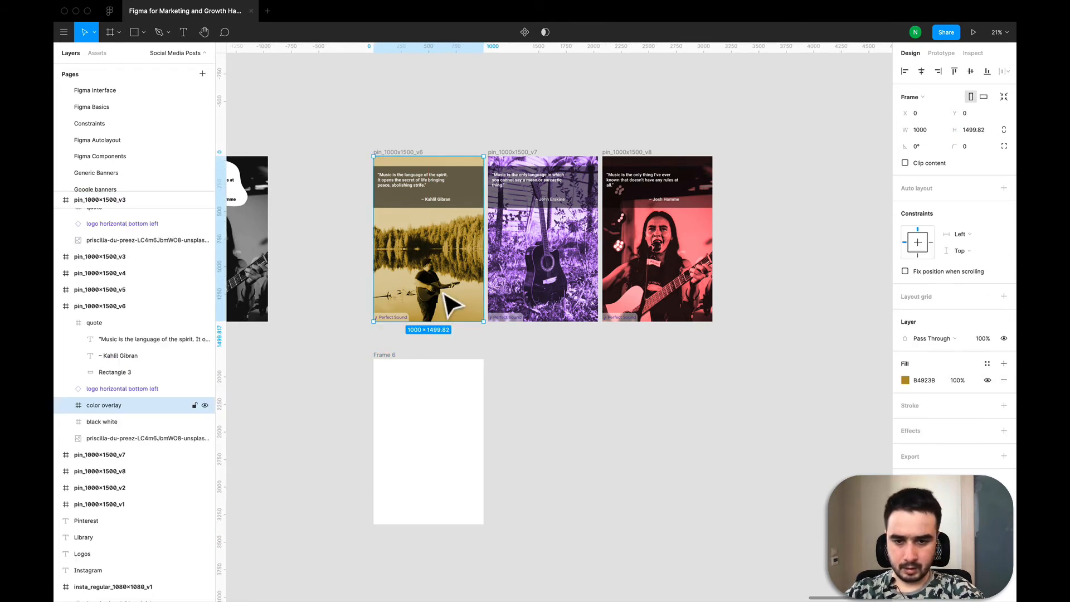
{"action": "left_click", "coordinate": [138, 435]}
{"action": "key", "text": "super+c"}
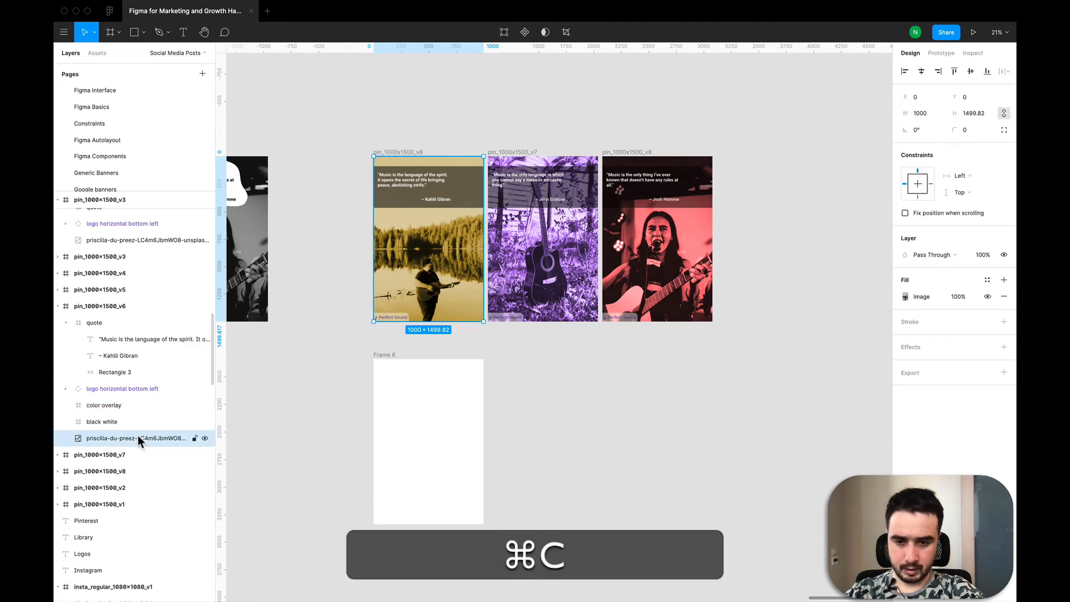
{"action": "left_click", "coordinate": [398, 366]}
{"action": "key", "text": "super+v"}
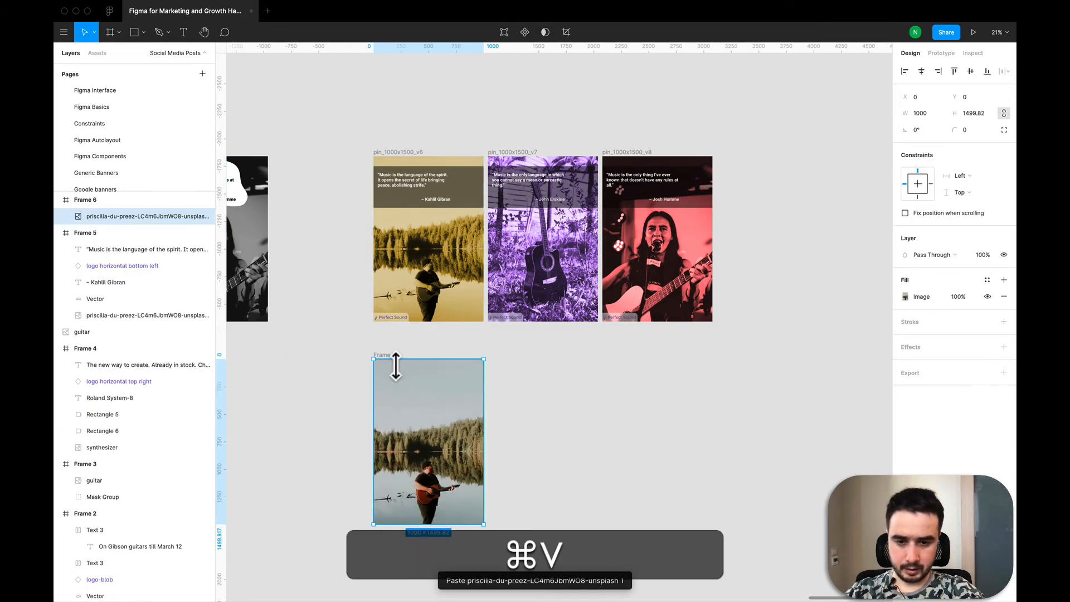
- Copy the quote group from pin_1000x1500_v6, paste it into the new frame, and check its text and rectangle layers
{"action": "left_click", "coordinate": [465, 204]}
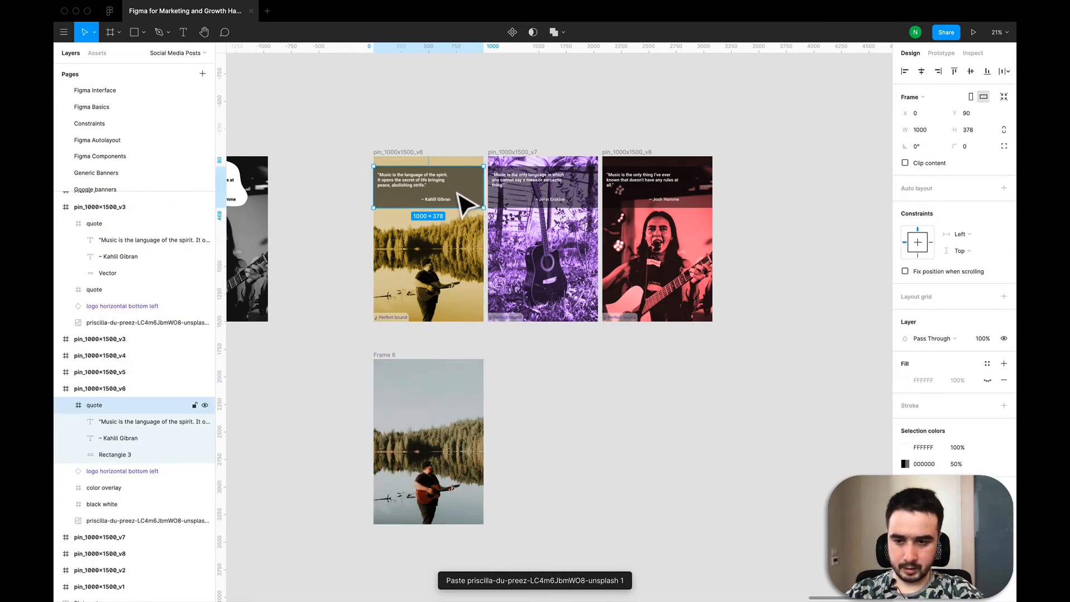
{"action": "key", "text": "super+c"}
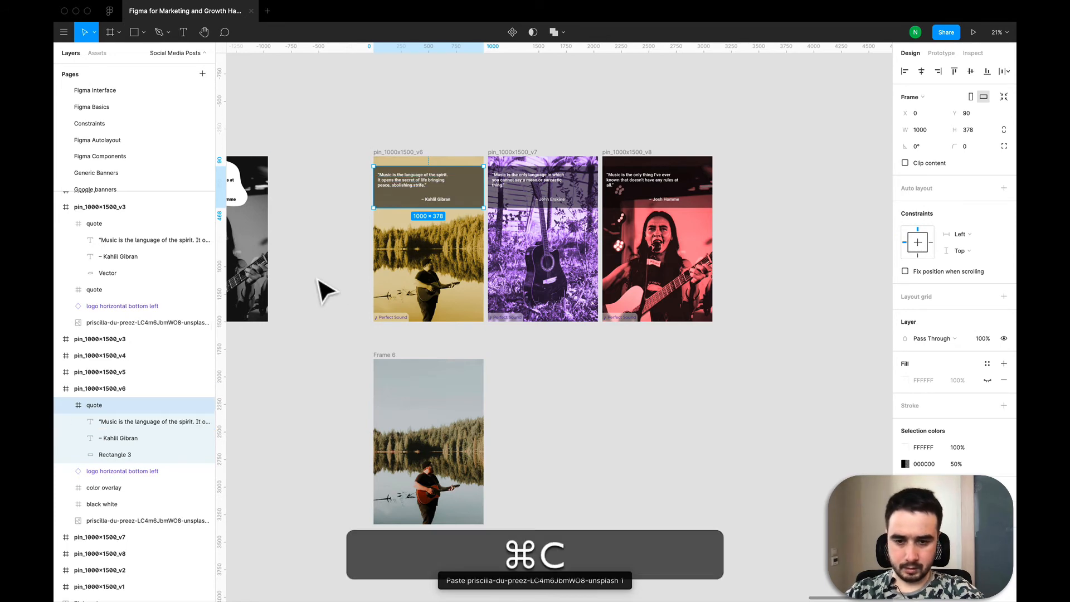
{"action": "left_click", "coordinate": [398, 368]}
{"action": "key", "text": "super+v"}
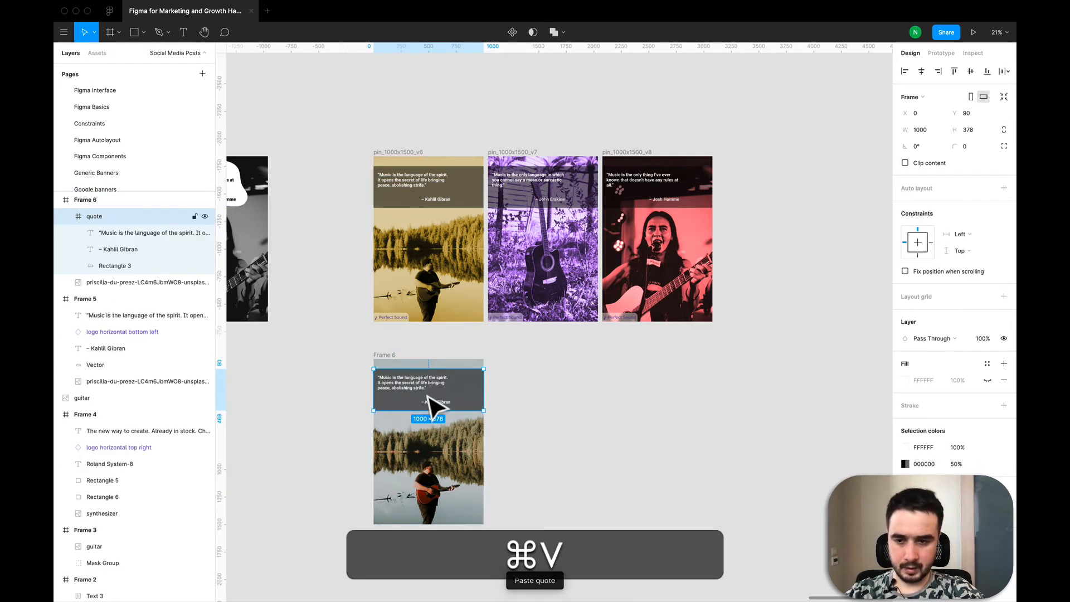
{"action": "left_click", "coordinate": [121, 265]}
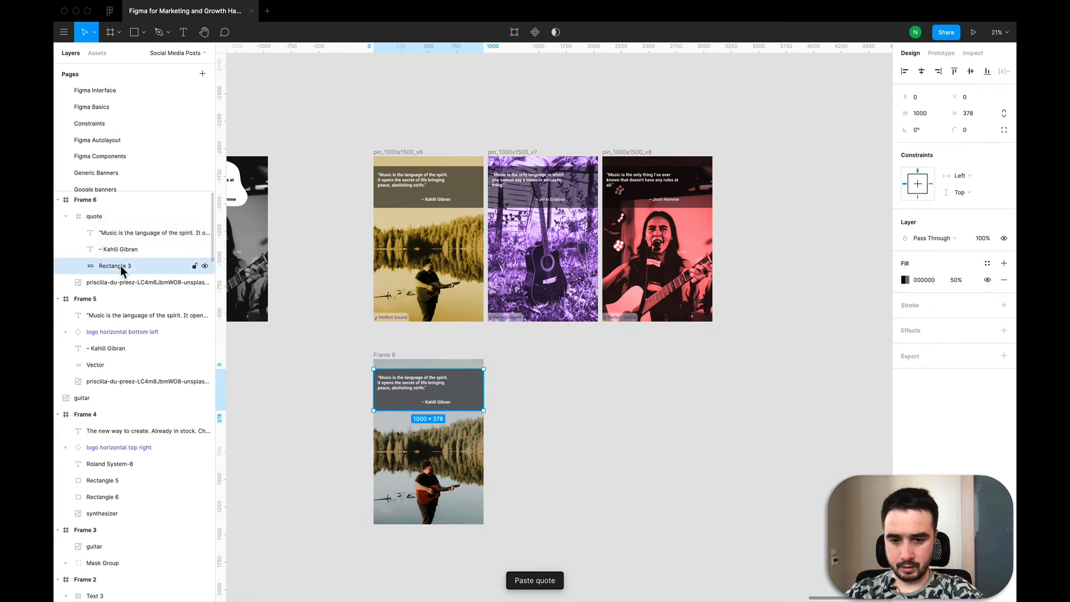
{"action": "left_click", "coordinate": [120, 248]}
{"action": "left_click", "coordinate": [119, 237]}
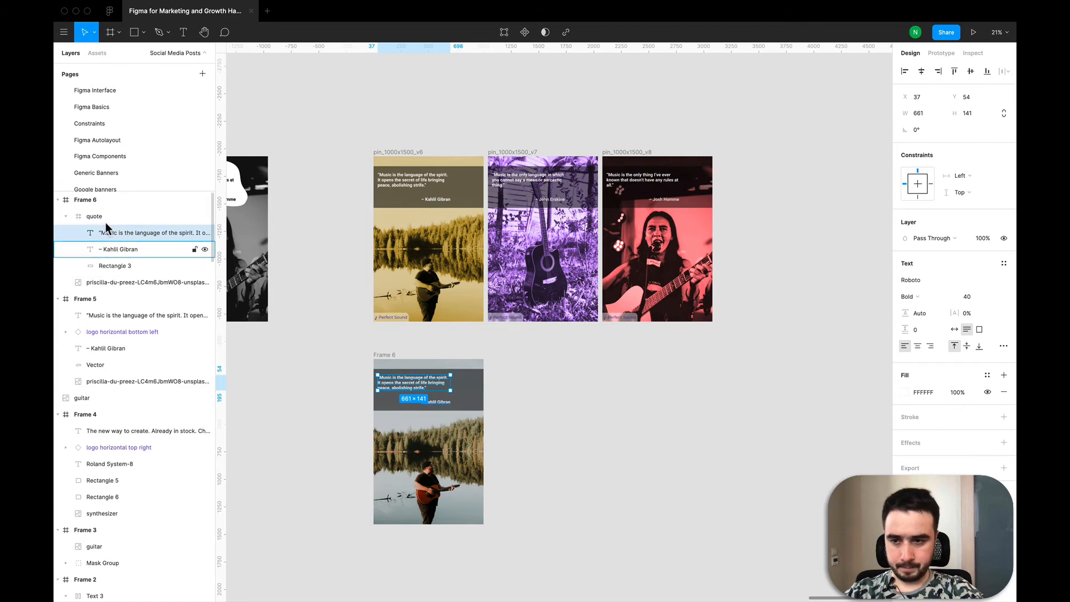
{"action": "left_click", "coordinate": [117, 265]}
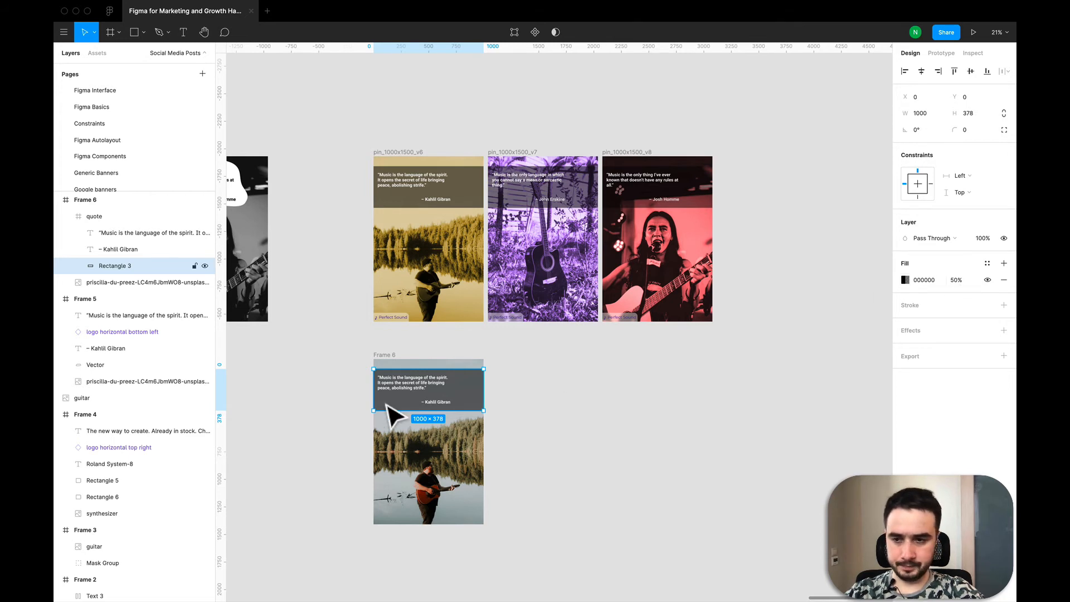
- Copy the Perfect Sound logo from pin_1000x1500_v6 and paste it into the new frame
{"action": "left_click", "coordinate": [405, 323]}
{"action": "key", "text": "super+c"}
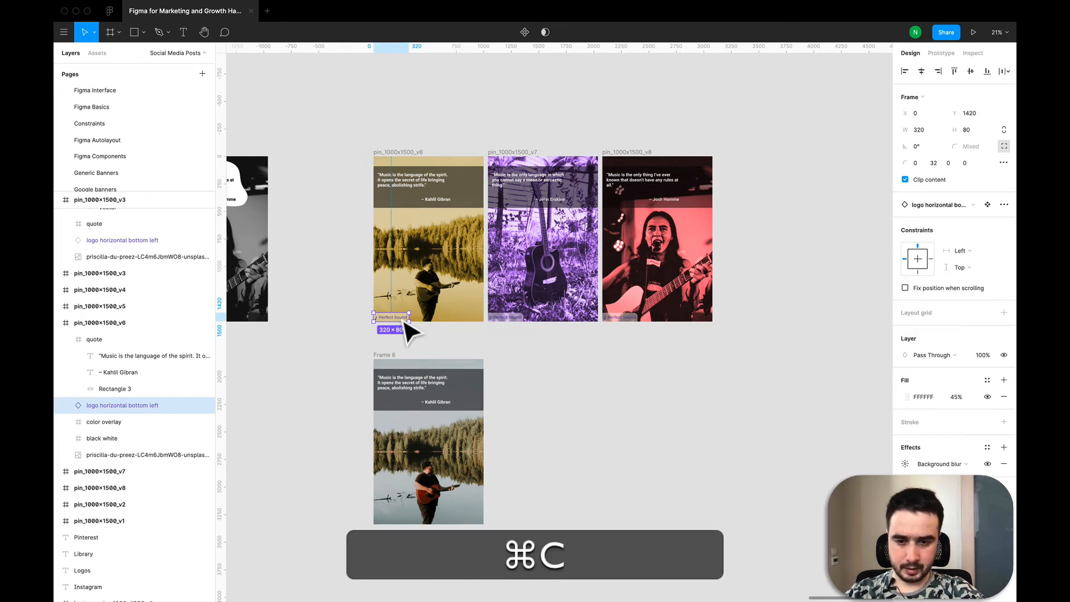
{"action": "left_click", "coordinate": [390, 362]}
{"action": "key", "text": "super+v"}
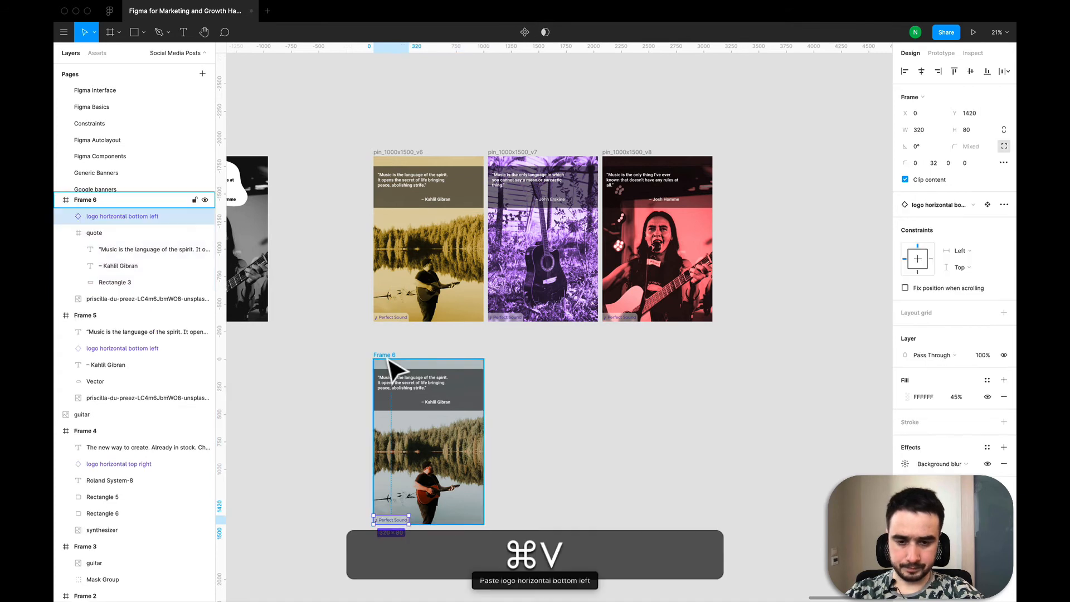
{"action": "left_click", "coordinate": [542, 463]}
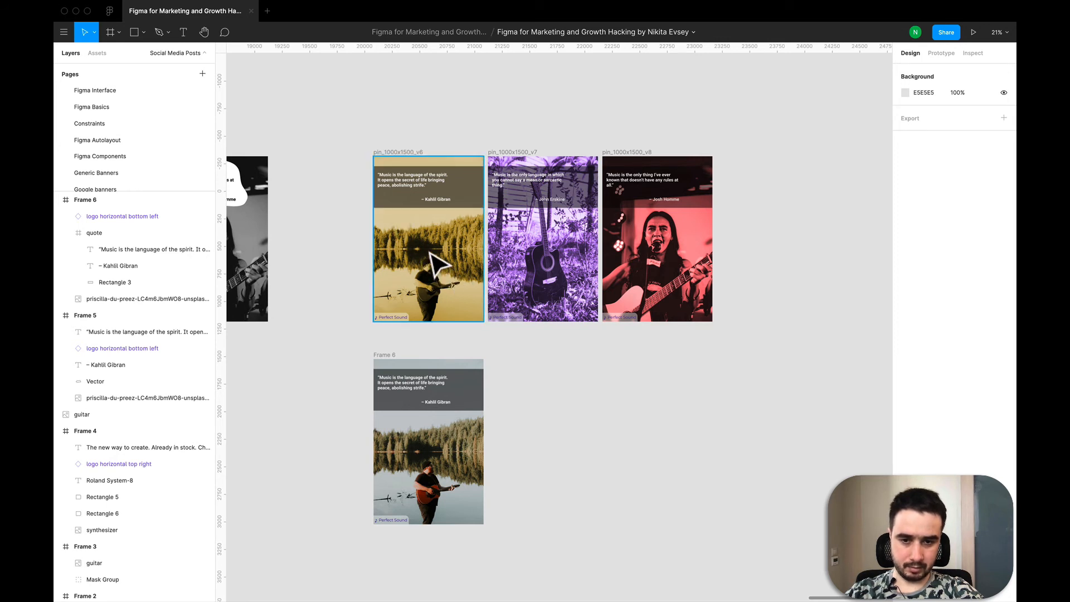
- Wrap the new frame in an outer frame using Frame selection
{"action": "left_click", "coordinate": [396, 361]}
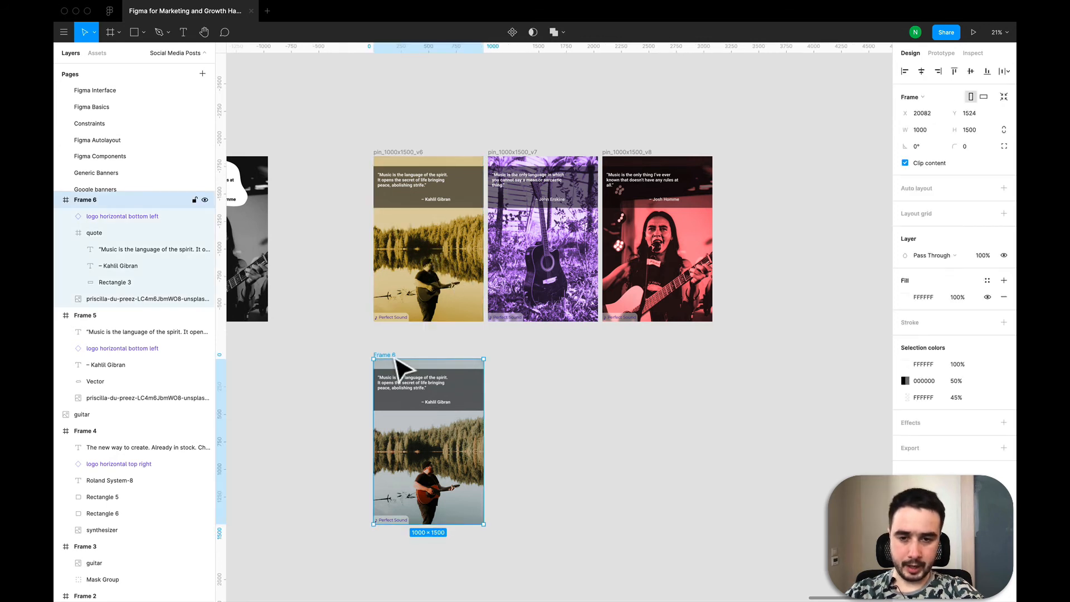
{"action": "left_click", "coordinate": [416, 350]}
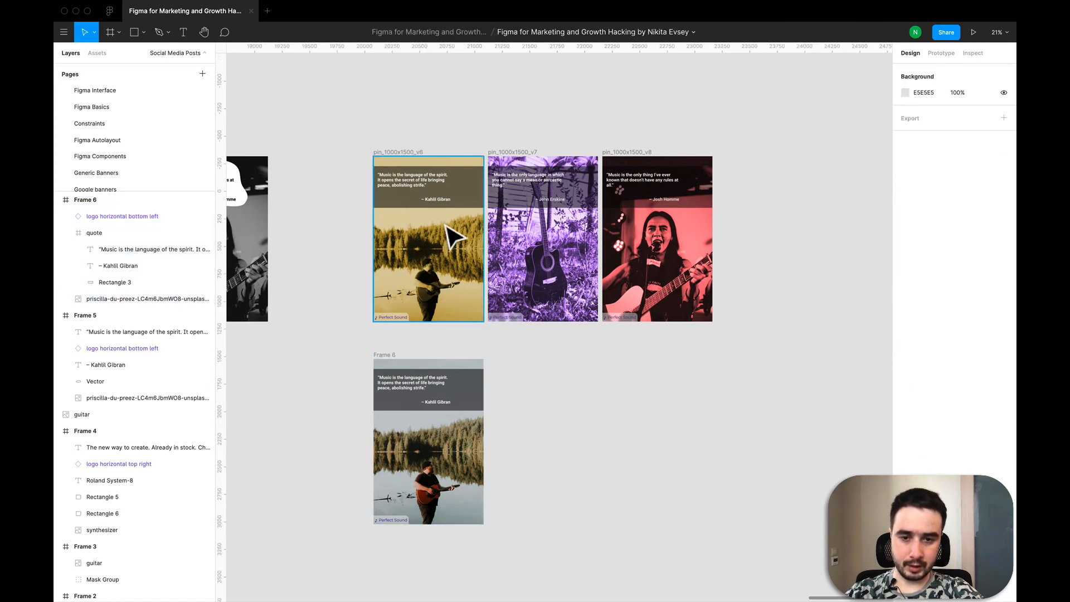
{"action": "scroll", "coordinate": [559, 388], "scroll_direction": "down", "scroll_amount": 1}
{"action": "left_click", "coordinate": [424, 374]}
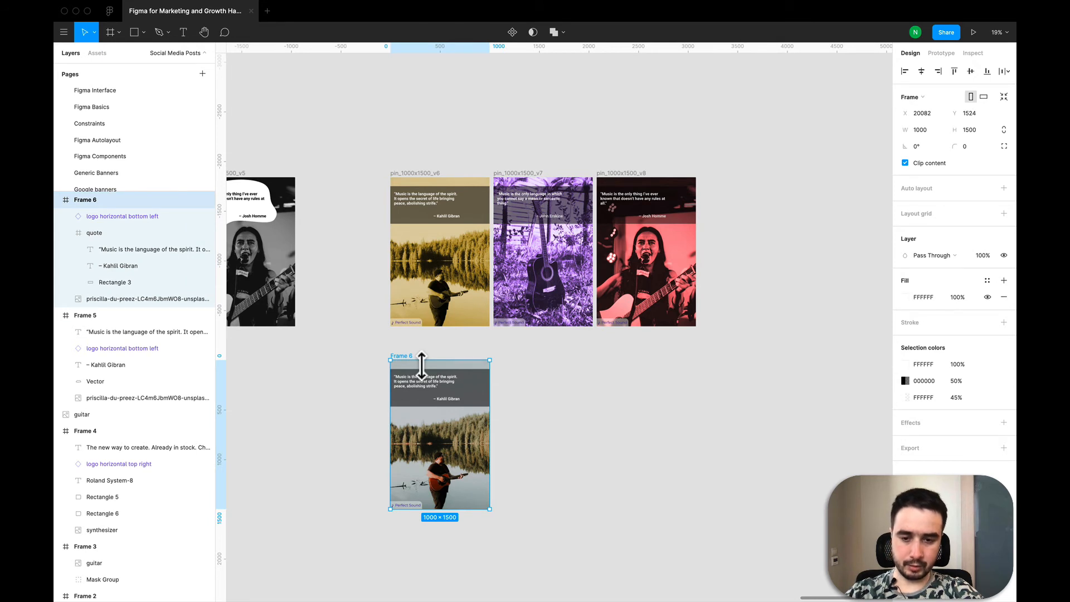
{"action": "right_click", "coordinate": [415, 366]}
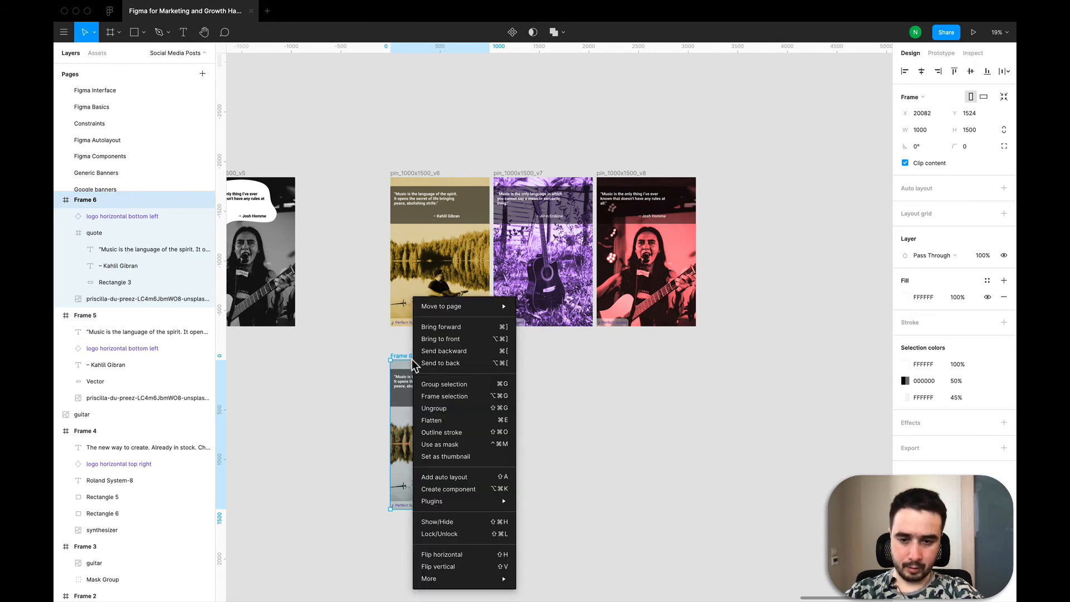
{"action": "left_click", "coordinate": [444, 396]}
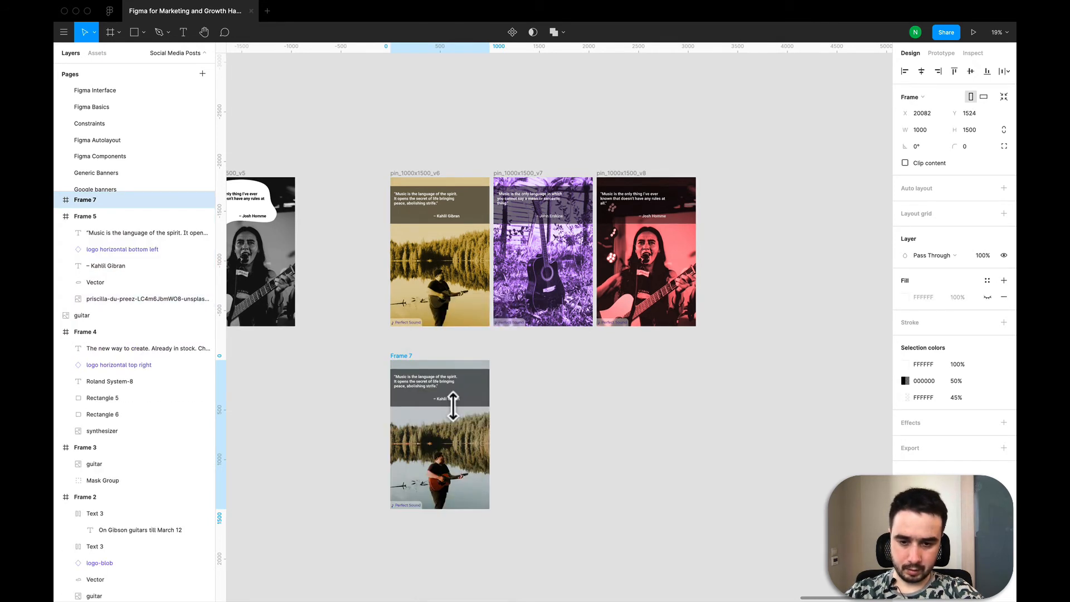
- Rearrange the layers so the outer frame sits inside the new frame, between the quote group and the photo
{"action": "right_click", "coordinate": [415, 372]}
{"action": "left_click", "coordinate": [68, 205]}
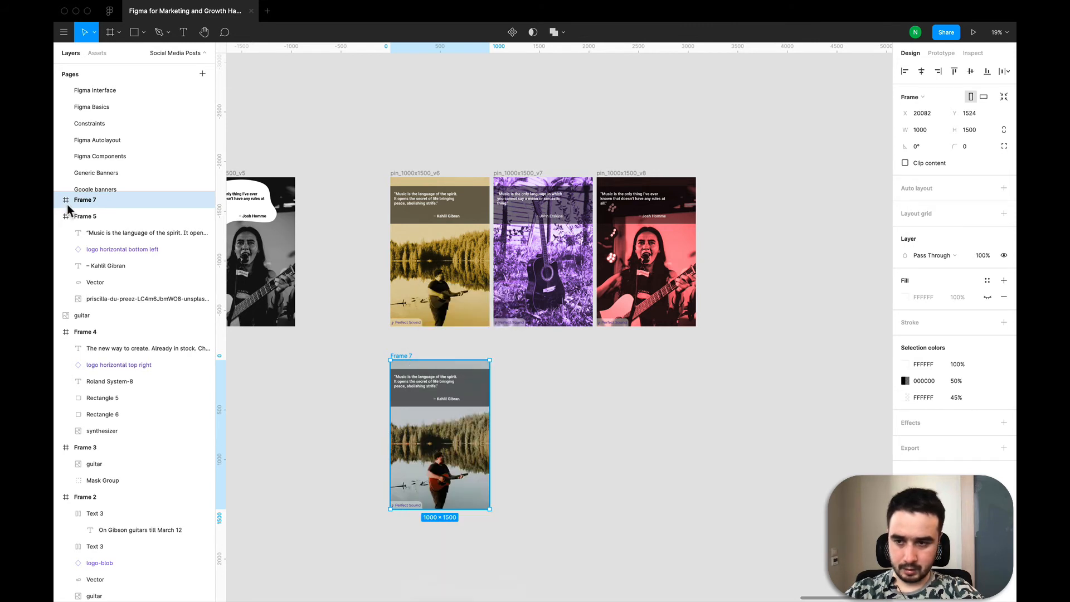
{"action": "left_click", "coordinate": [58, 200]}
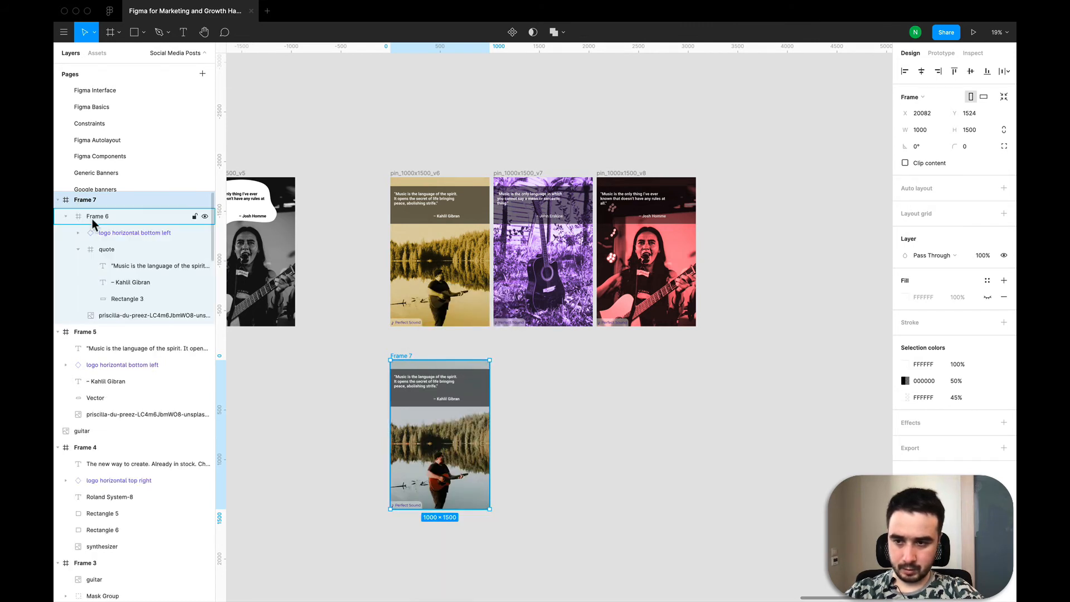
{"action": "left_click", "coordinate": [92, 217]}
{"action": "left_click", "coordinate": [67, 216]}
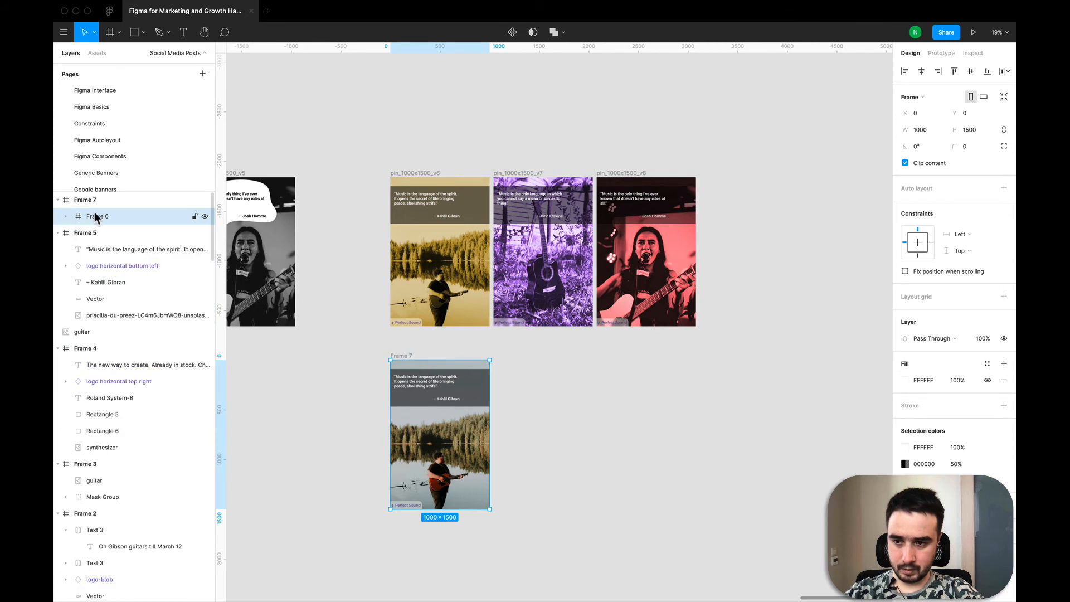
{"action": "left_click_drag", "start_coordinate": [94, 211], "coordinate": [111, 310]}
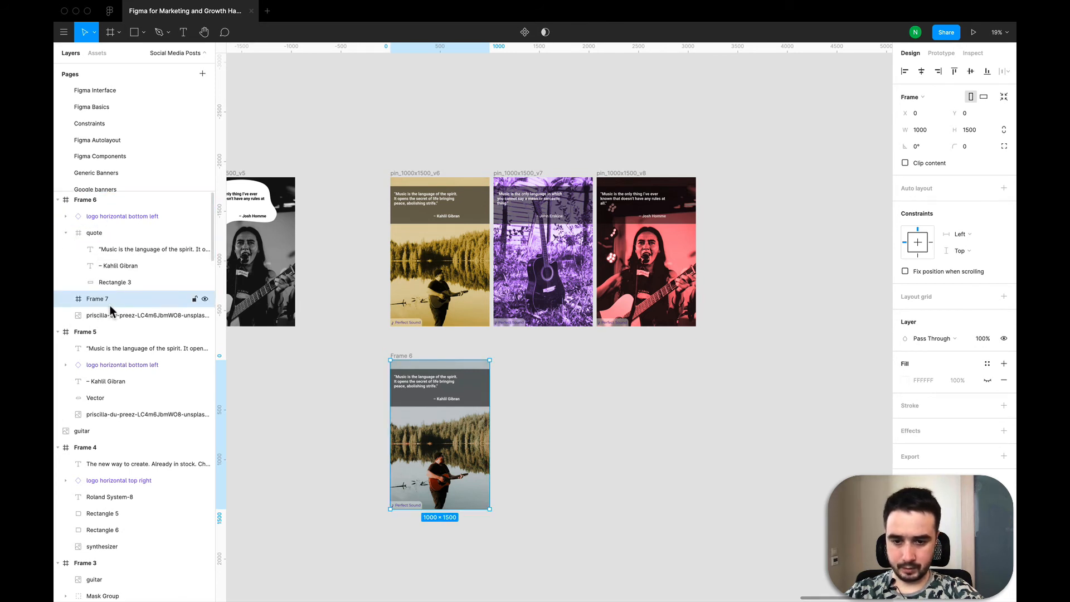
- Select the nested empty frame and copy it
{"action": "left_click", "coordinate": [282, 401]}
{"action": "left_click", "coordinate": [117, 301]}
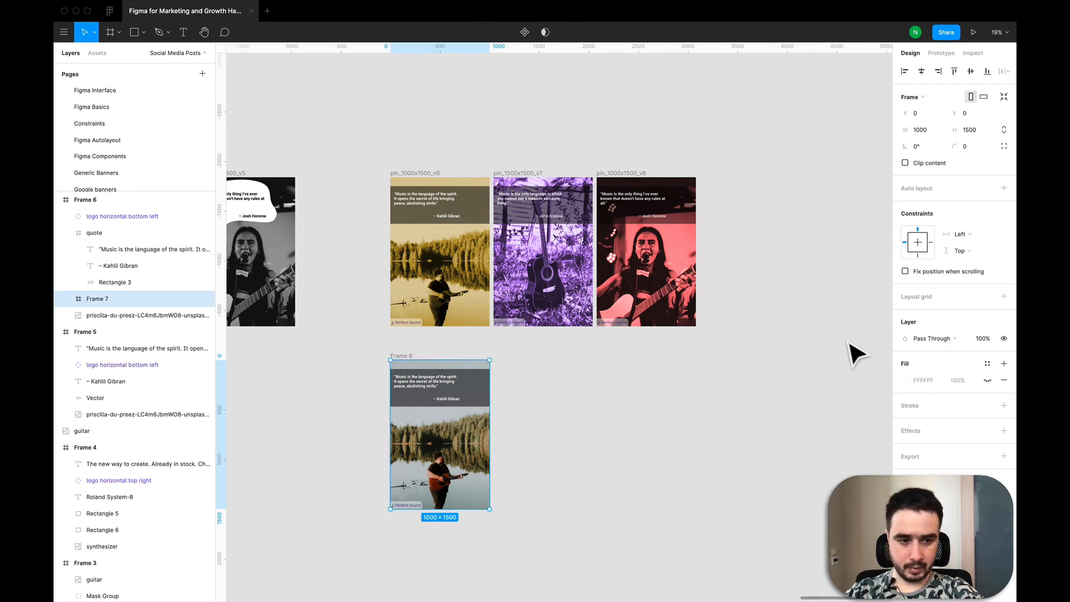
{"action": "left_click", "coordinate": [986, 381]}
{"action": "left_click", "coordinate": [986, 381]}
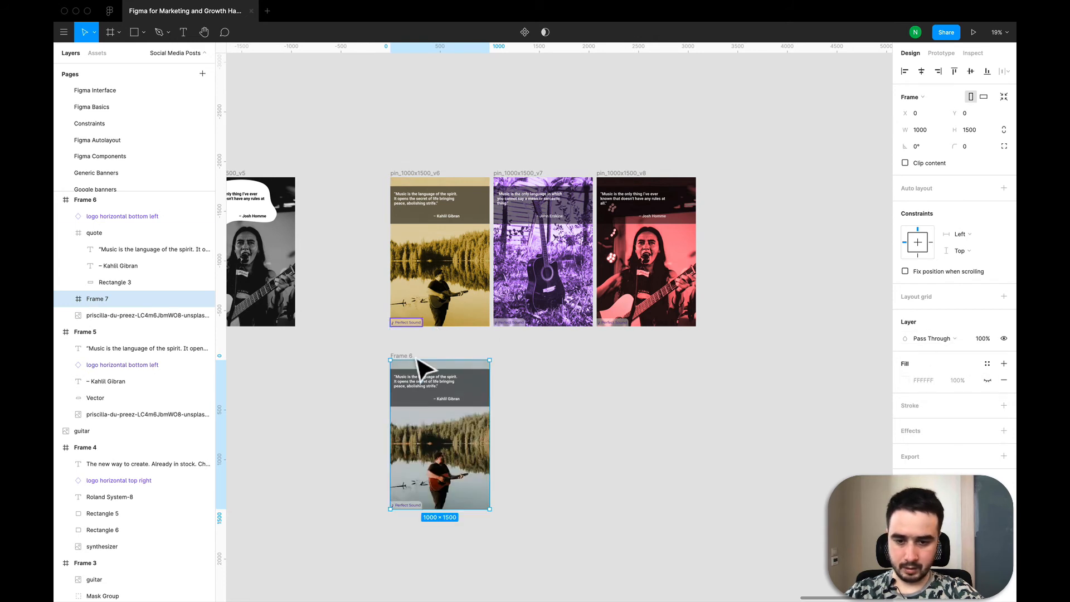
{"action": "key", "text": "super+c"}
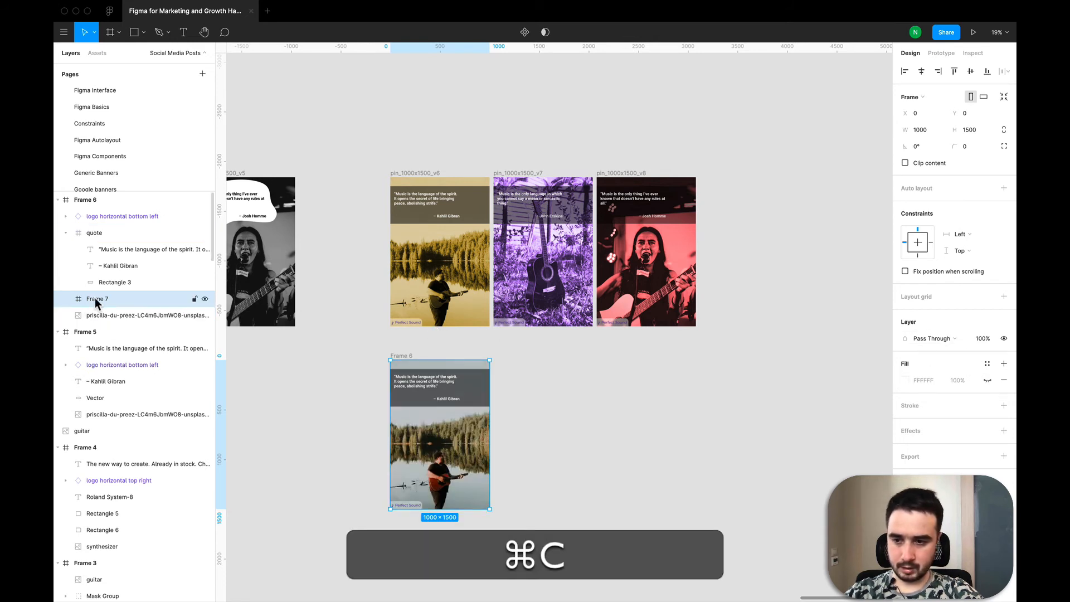
- Paste a second nested frame into the new pin and give the lower nested frame a black fill in Saturation blend mode
{"action": "key", "text": "super+v"}
{"action": "left_click", "coordinate": [116, 317]}
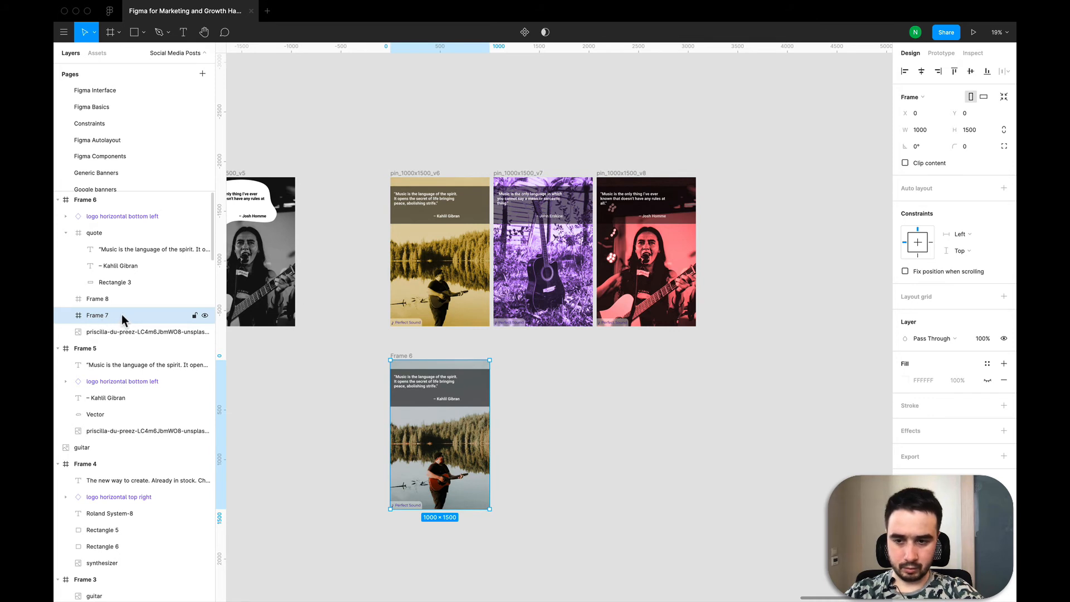
{"action": "left_click", "coordinate": [987, 380]}
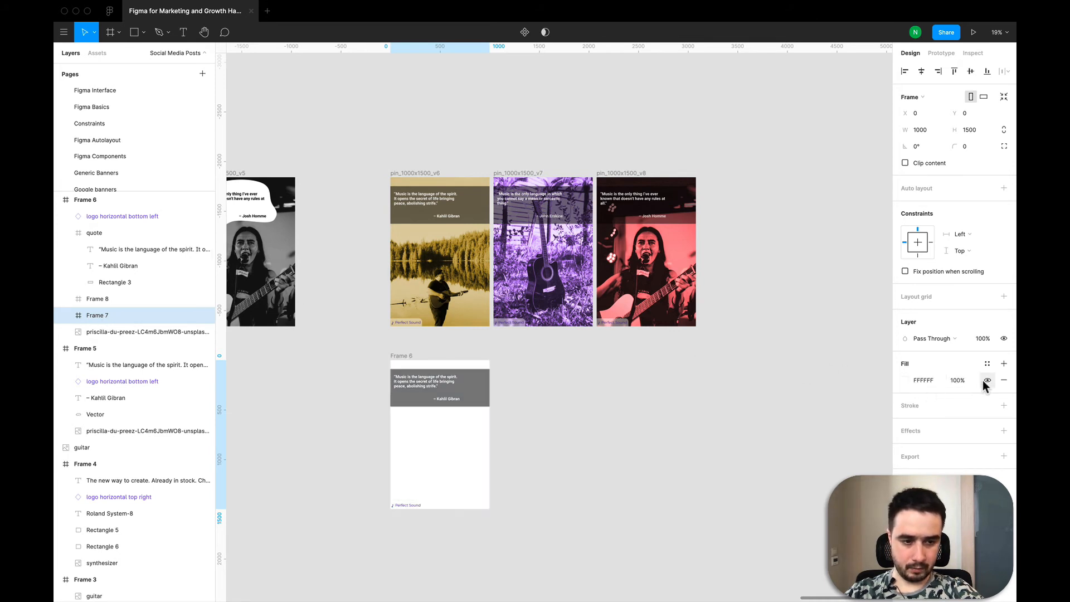
{"action": "left_click", "coordinate": [905, 380]}
{"action": "left_click_drag", "start_coordinate": [788, 385], "coordinate": [746, 507]}
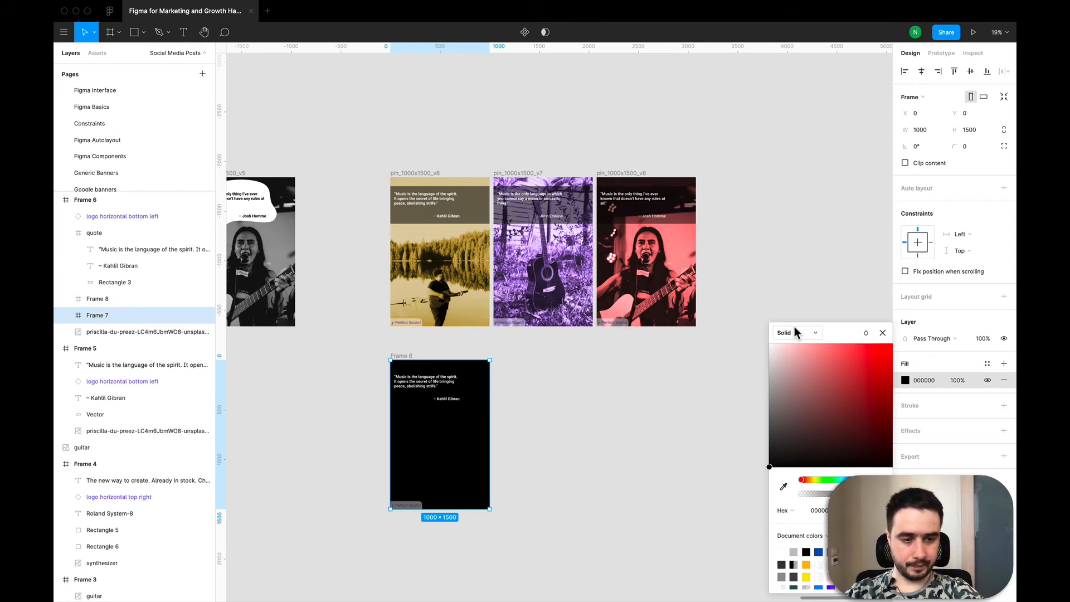
{"action": "left_click", "coordinate": [867, 335]}
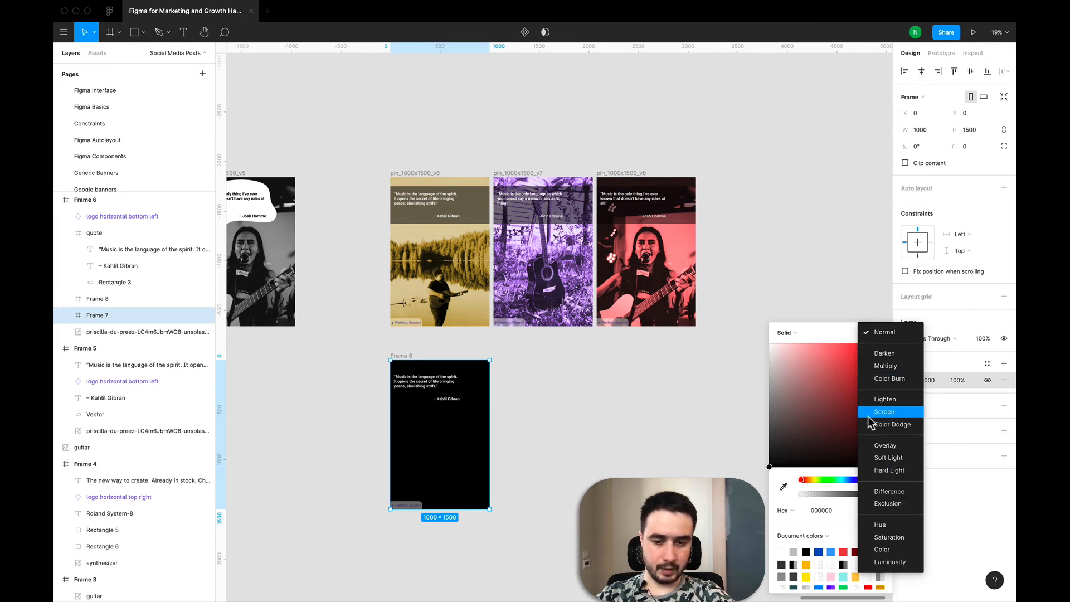
{"action": "left_click", "coordinate": [887, 537]}
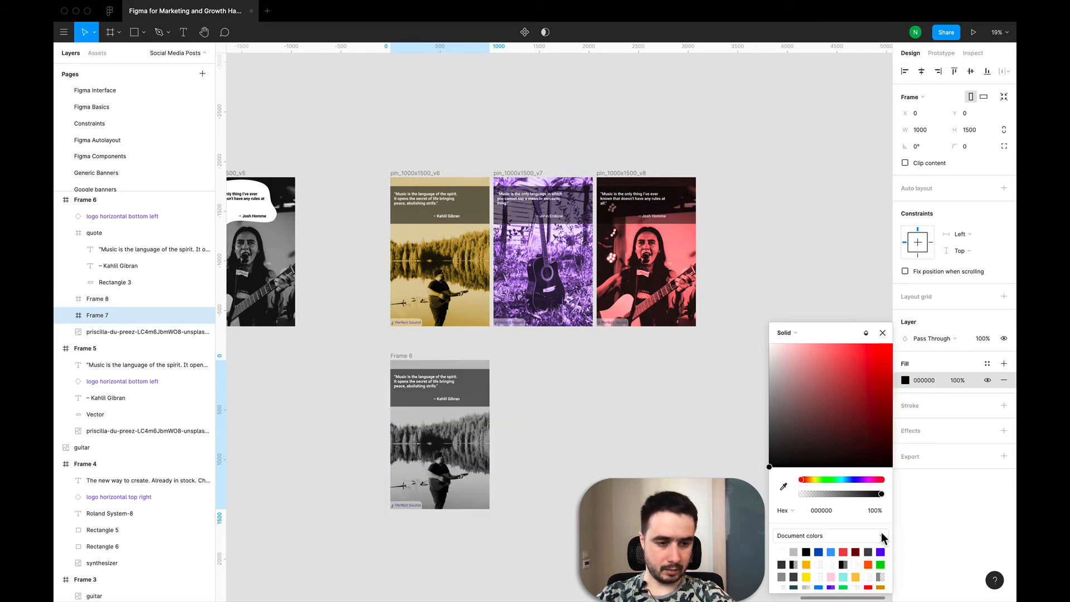
{"action": "left_click", "coordinate": [905, 379]}
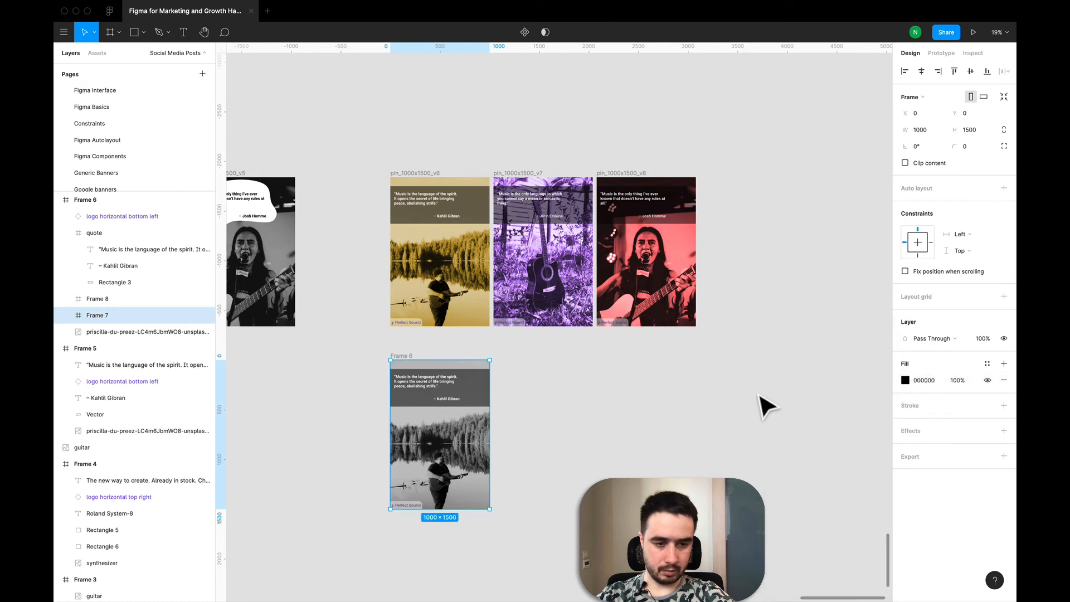
{"action": "left_click", "coordinate": [903, 379]}
{"action": "left_click_drag", "start_coordinate": [782, 395], "coordinate": [696, 490]}
{"action": "left_click", "coordinate": [501, 485]}
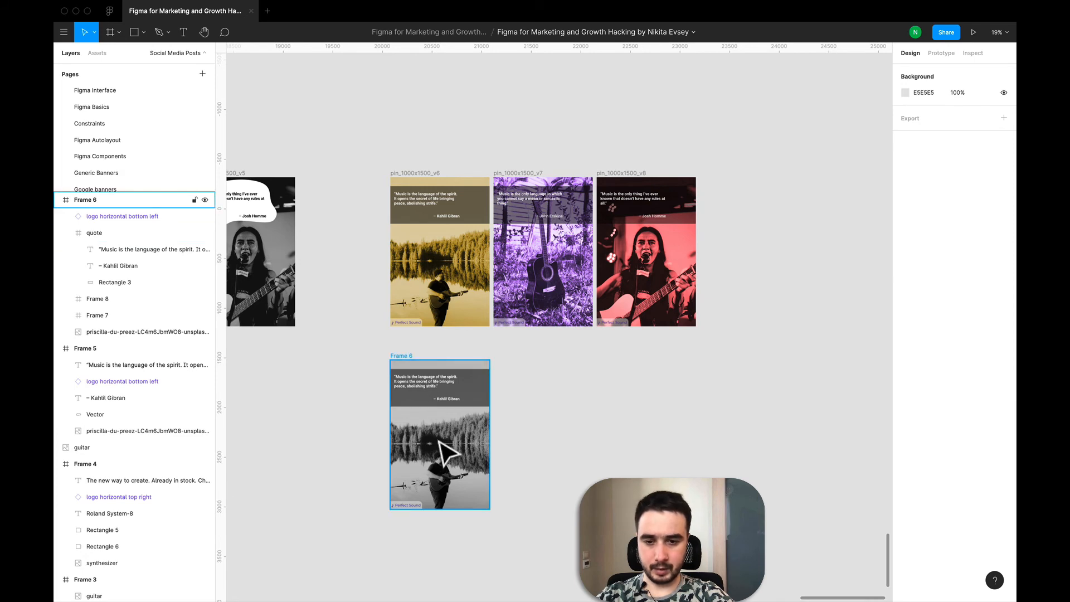
- Rename the black-filled nested frame as BW filter
{"action": "scroll", "coordinate": [446, 451], "scroll_direction": "up", "scroll_amount": 3}
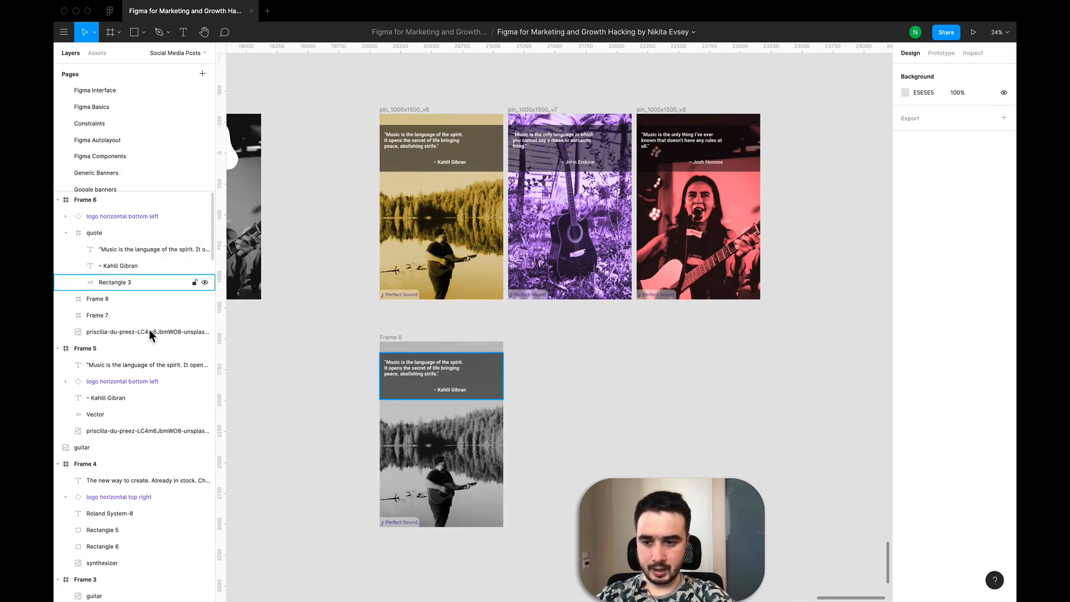
{"action": "left_click", "coordinate": [103, 312]}
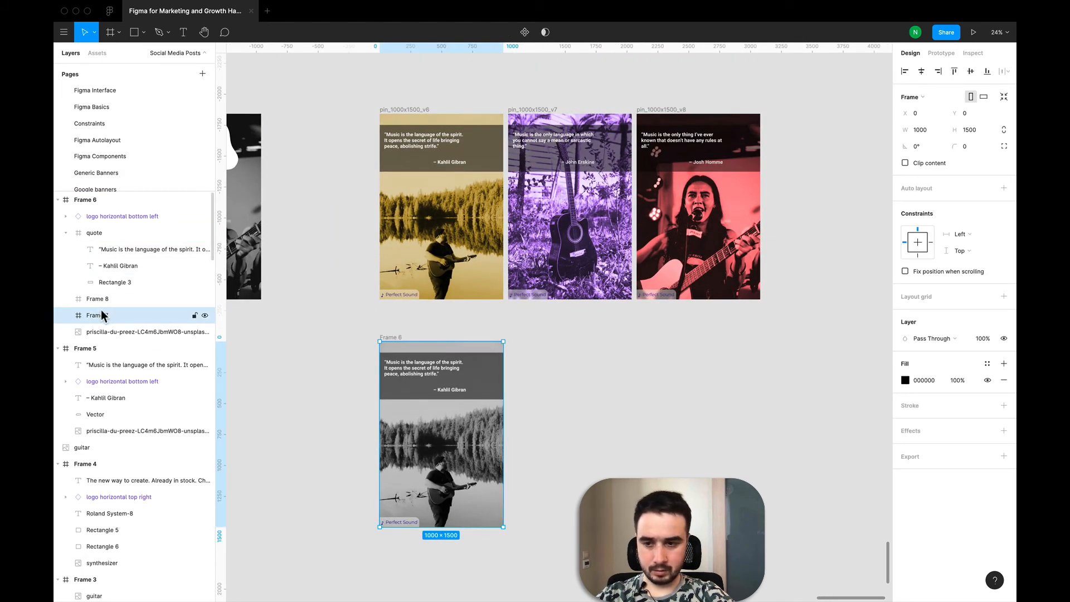
{"action": "double_click", "coordinate": [103, 313]}
{"action": "type", "text": "BW"}
{"action": "key", "text": "shift+Return"}
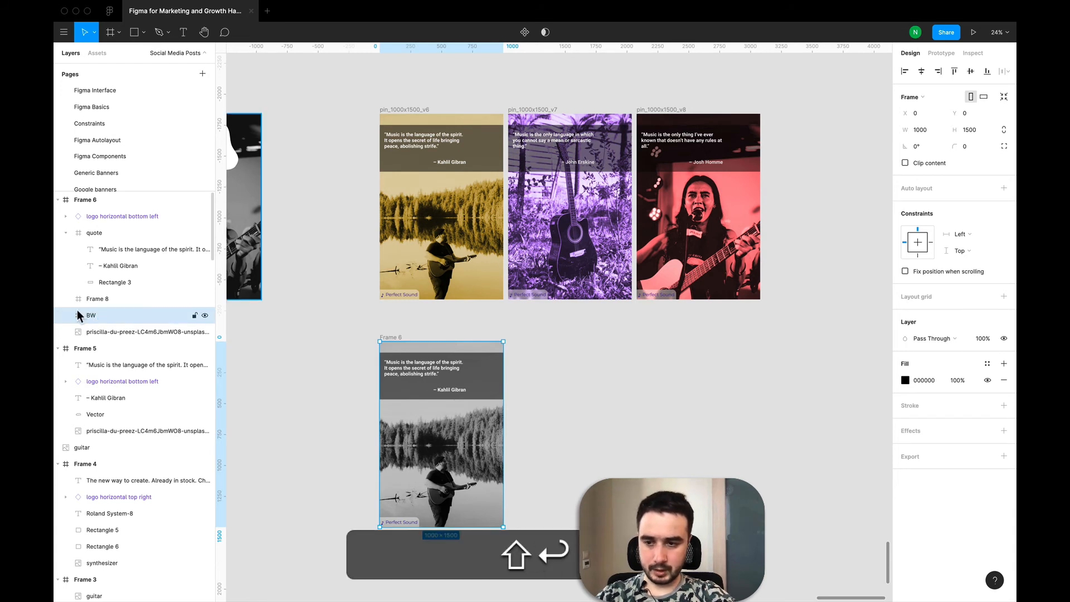
{"action": "double_click", "coordinate": [95, 318]}
{"action": "key", "text": "Right"}
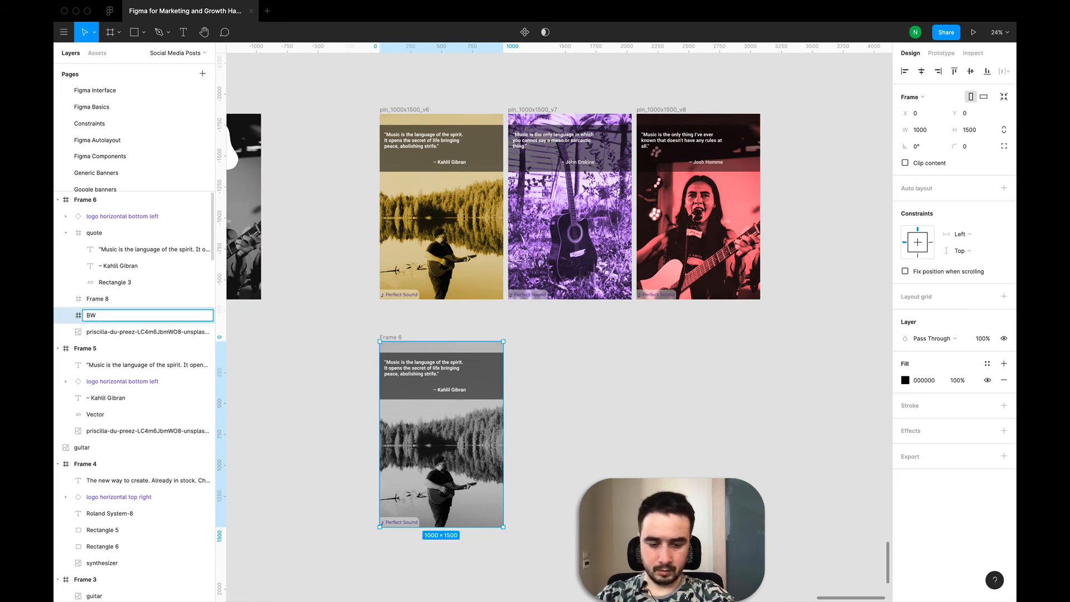
- Give the upper nested frame a golden fill, hex AD9028, in Overlay blend mode
{"action": "left_click", "coordinate": [88, 301]}
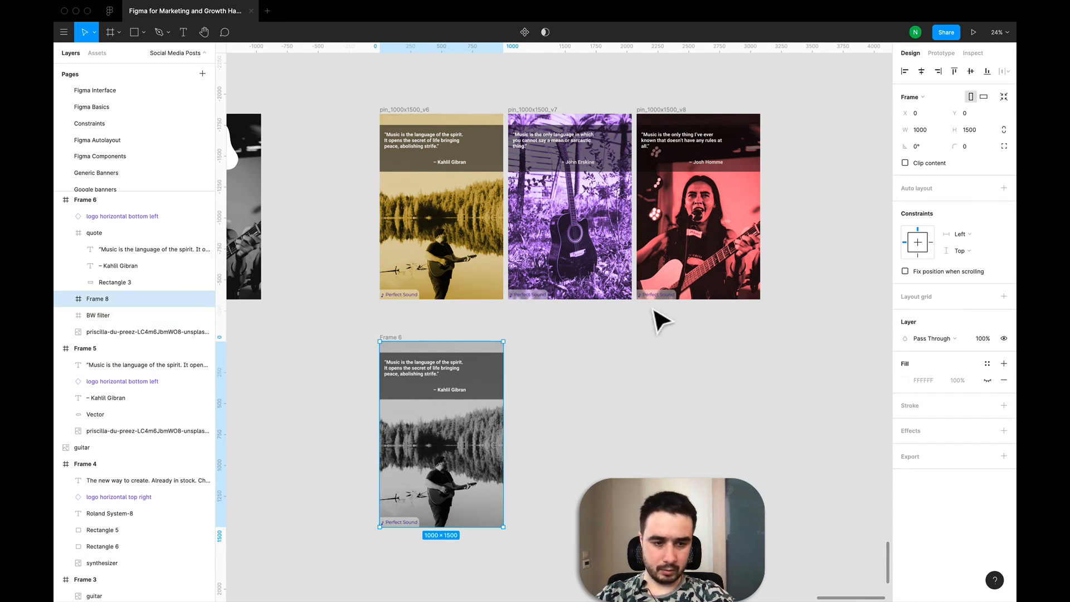
{"action": "left_click", "coordinate": [985, 380]}
{"action": "left_click", "coordinate": [905, 382]}
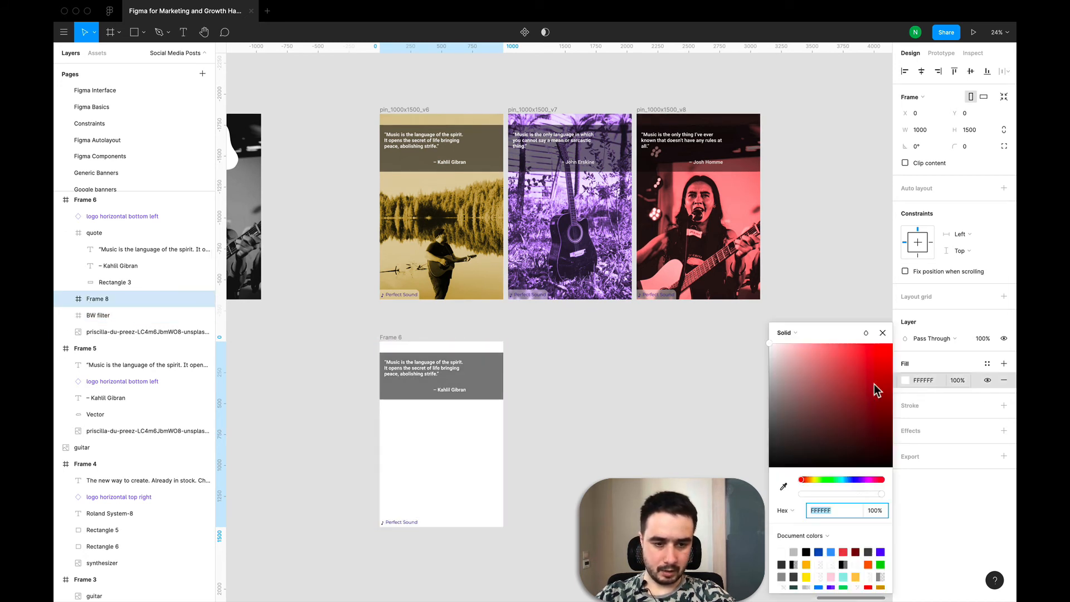
{"action": "left_click", "coordinate": [814, 478]}
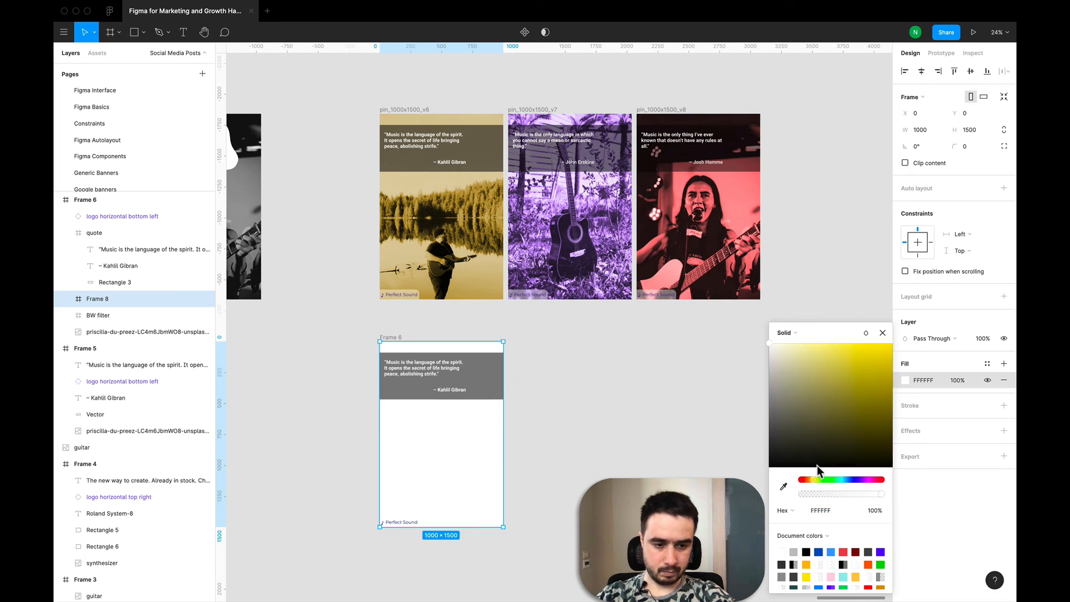
{"action": "left_click_drag", "start_coordinate": [831, 397], "coordinate": [841, 362]}
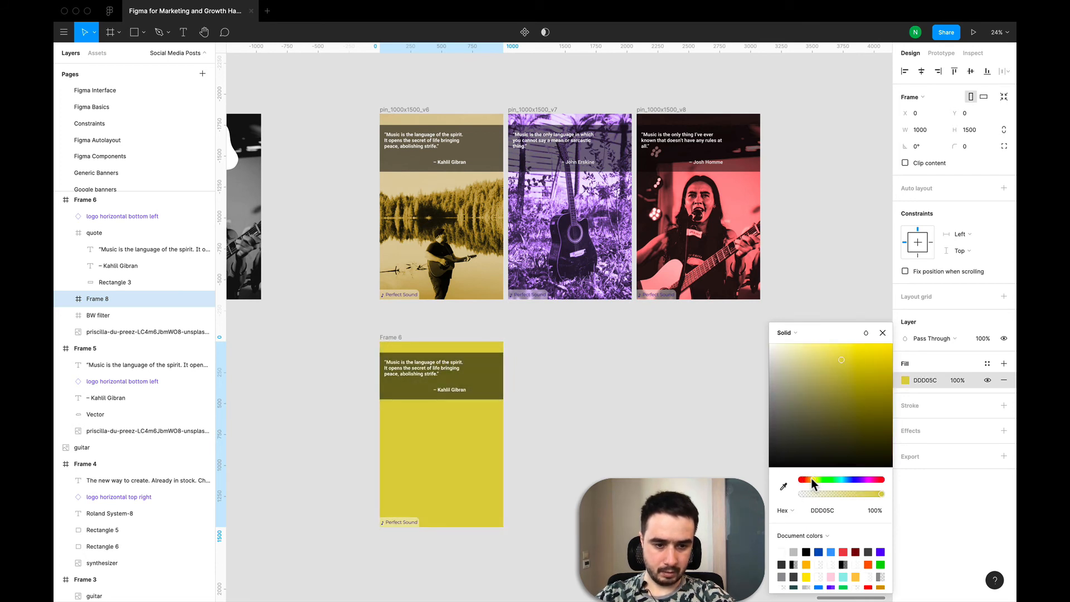
{"action": "left_click_drag", "start_coordinate": [810, 478], "coordinate": [811, 478]}
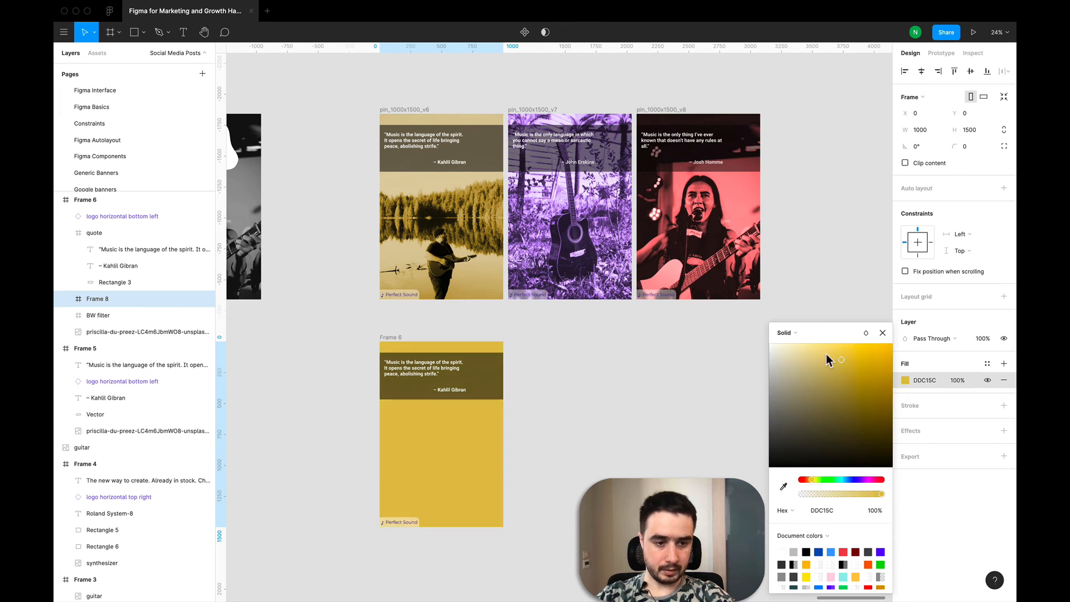
{"action": "left_click_drag", "start_coordinate": [839, 362], "coordinate": [838, 358]}
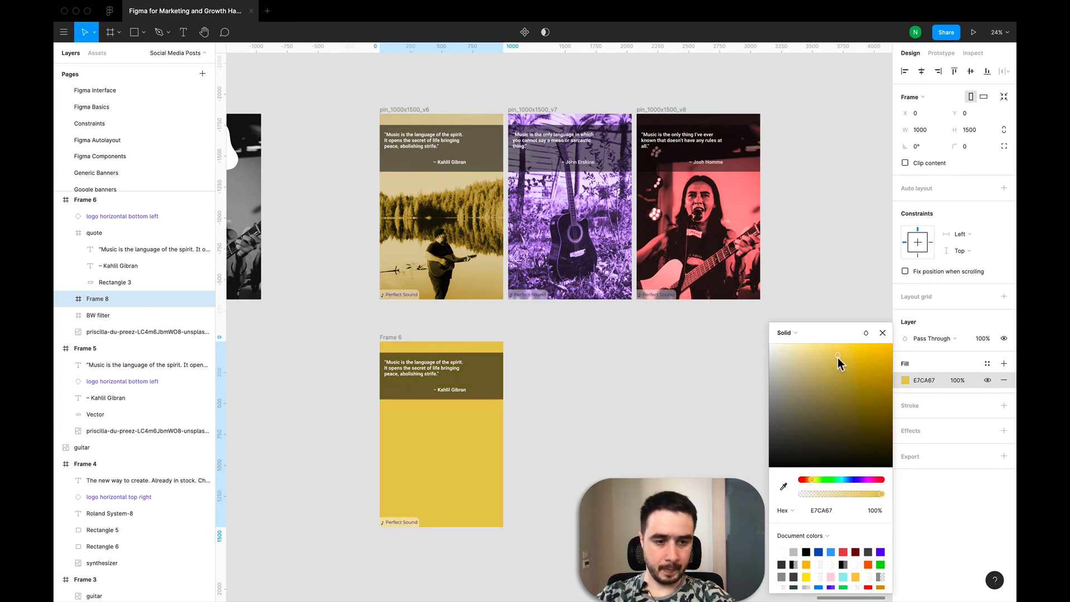
{"action": "left_click", "coordinate": [865, 333]}
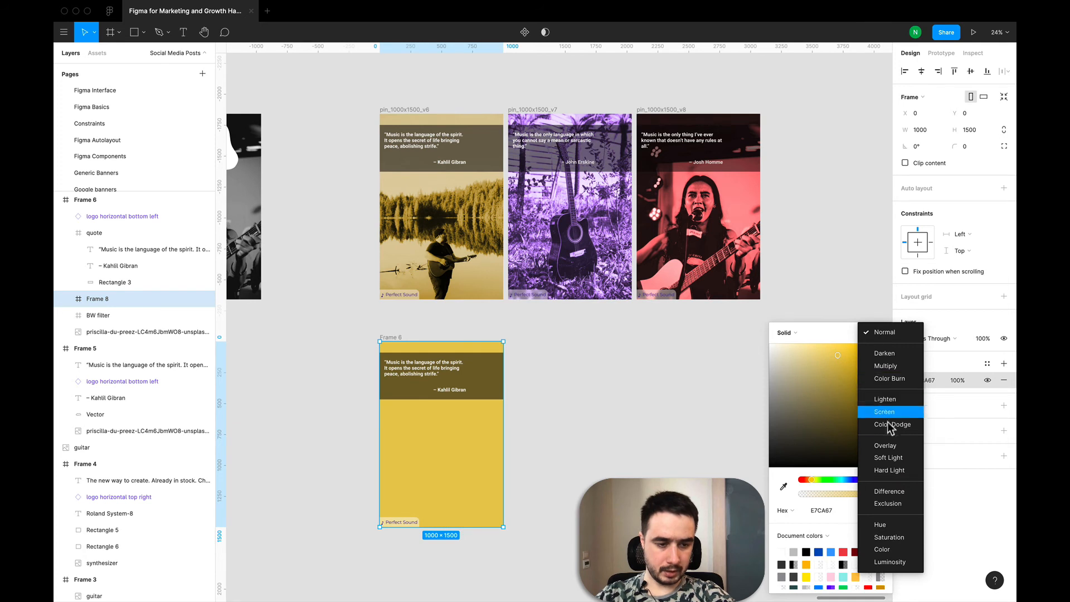
{"action": "left_click", "coordinate": [887, 446]}
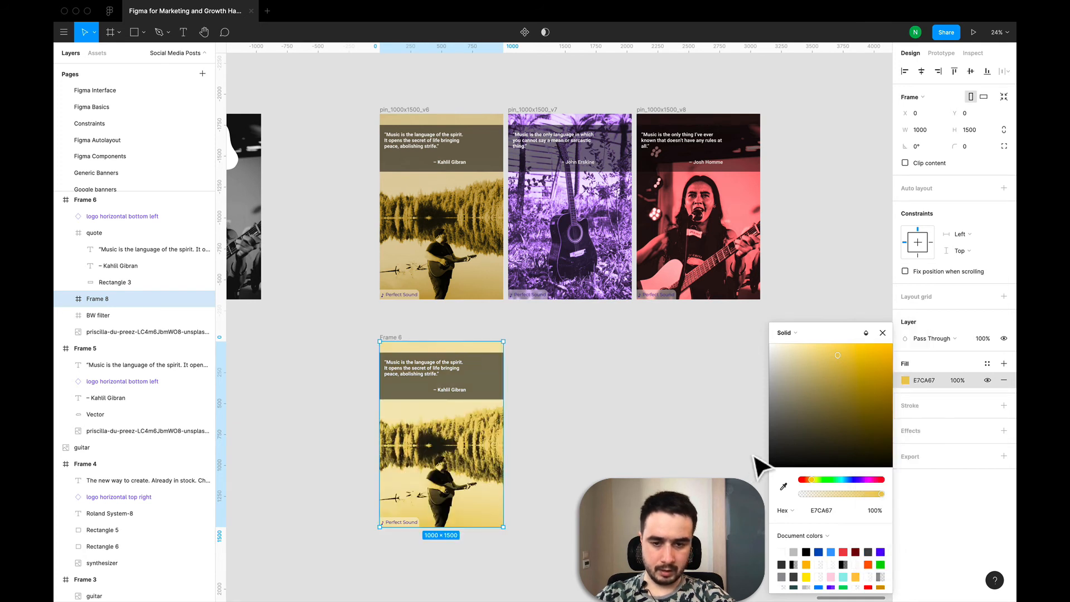
{"action": "left_click_drag", "start_coordinate": [835, 356], "coordinate": [864, 386]}
{"action": "left_click", "coordinate": [735, 412]}
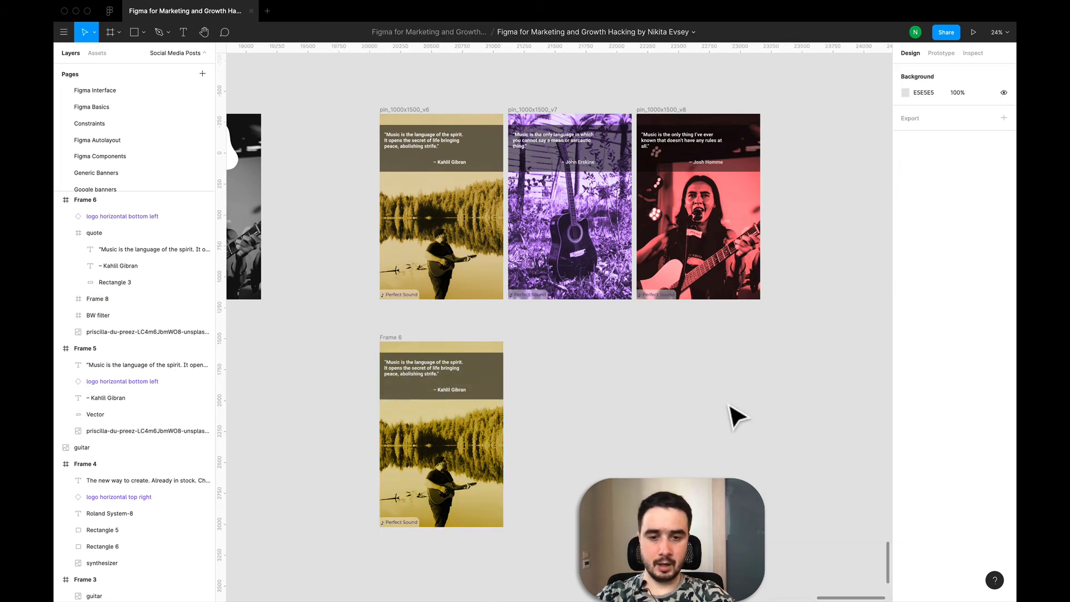
- Paste a copy of the finished pin frame beside it
{"action": "left_click", "coordinate": [403, 351]}
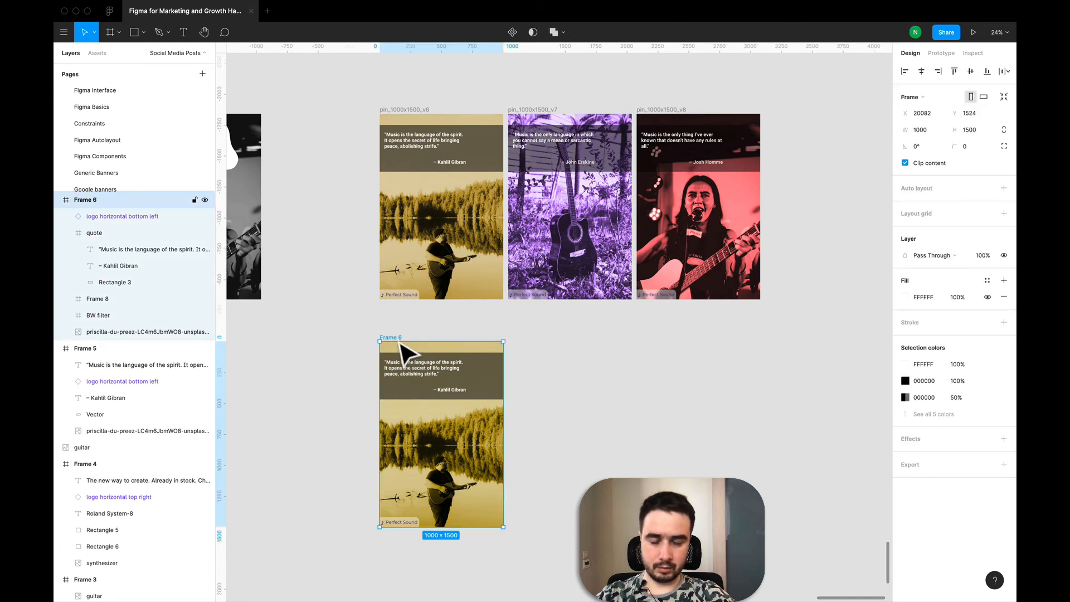
{"action": "key", "text": "super+v"}
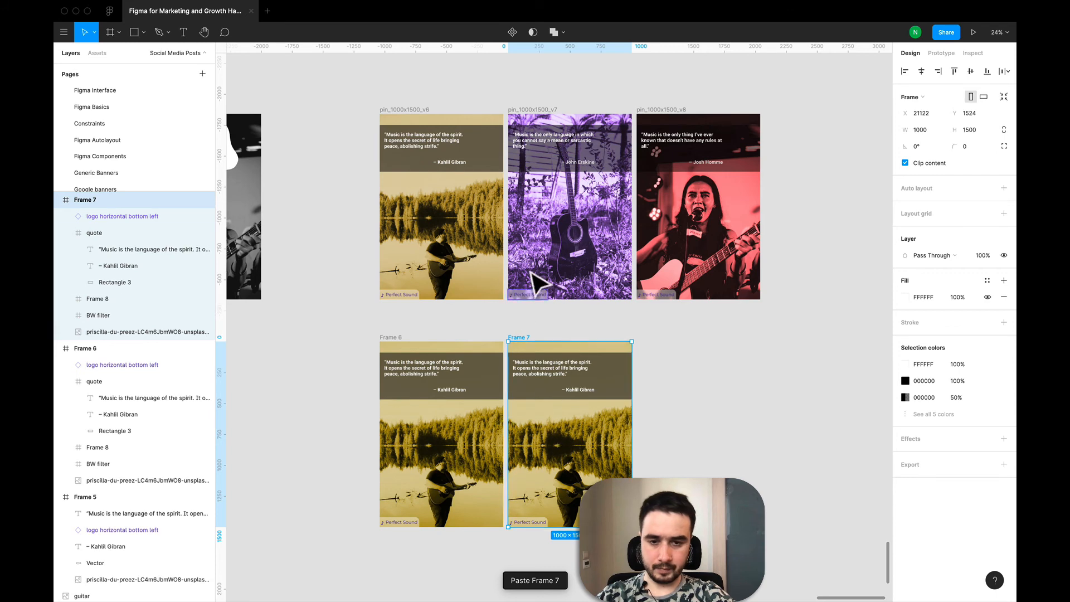
- Copy the hannah-gullixson photo of a guitarist on a rug from the Library board
{"action": "scroll", "coordinate": [602, 267], "scroll_direction": "down", "scroll_amount": 10}
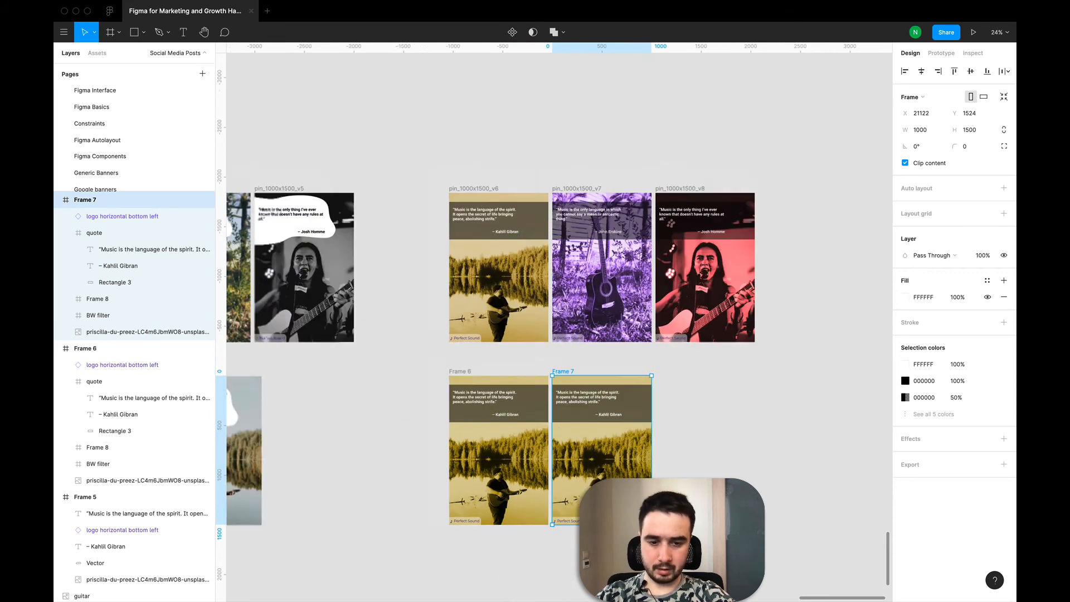
{"action": "scroll", "coordinate": [446, 240], "scroll_direction": "left", "scroll_amount": 10}
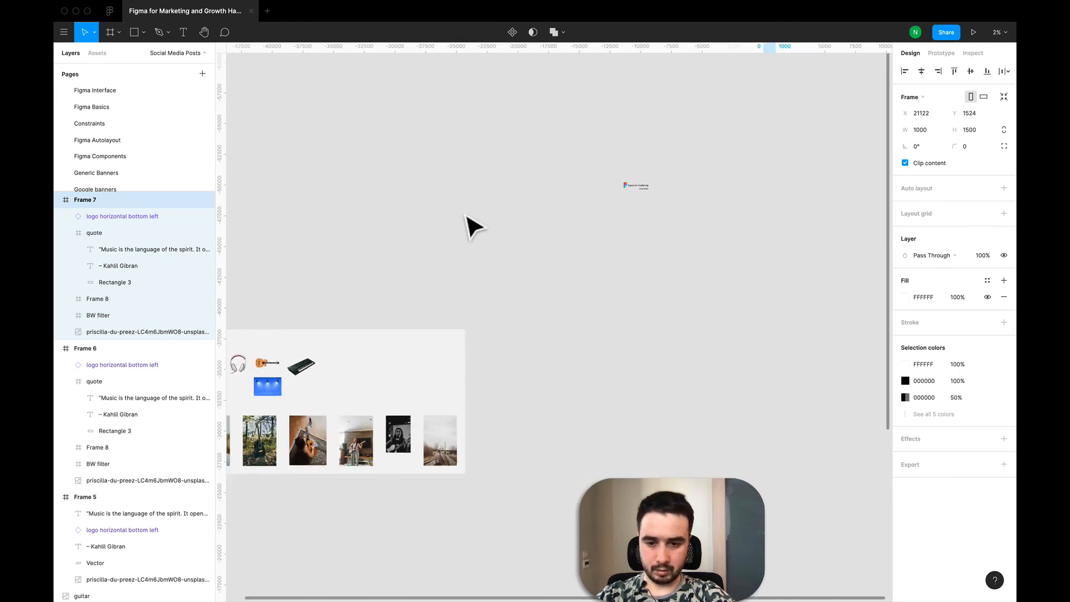
{"action": "scroll", "coordinate": [401, 406], "scroll_direction": "up", "scroll_amount": 5}
{"action": "scroll", "coordinate": [375, 431], "scroll_direction": "up", "scroll_amount": 3}
{"action": "left_click", "coordinate": [374, 431]}
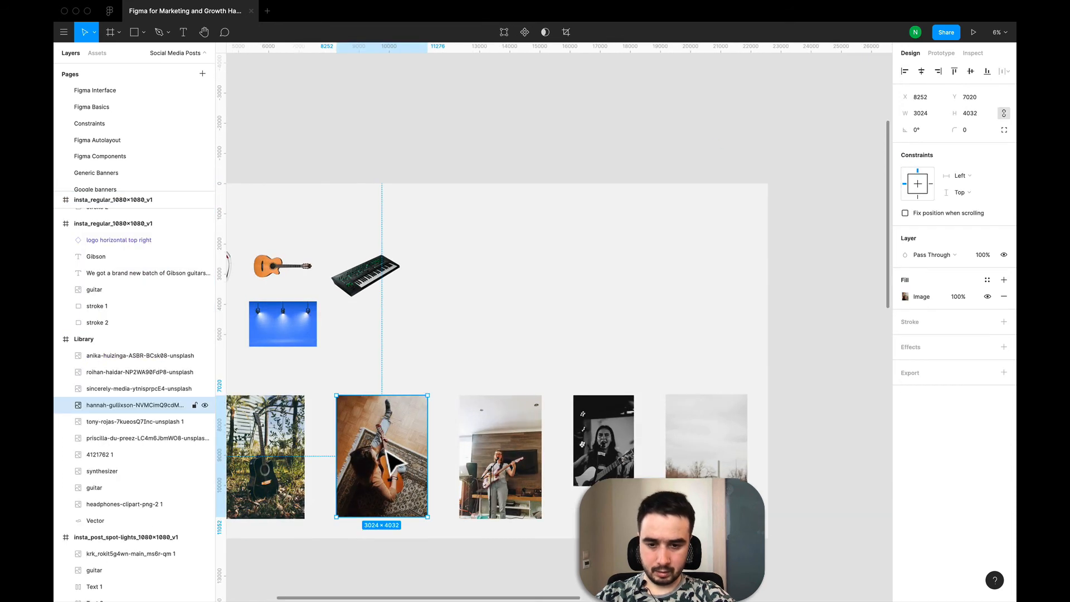
{"action": "key", "text": "super+c"}
- Paste the photo into the duplicated pin, scale it to 1125 × 1500 and shift it to X -63
{"action": "scroll", "coordinate": [419, 374], "scroll_direction": "down", "scroll_amount": 6}
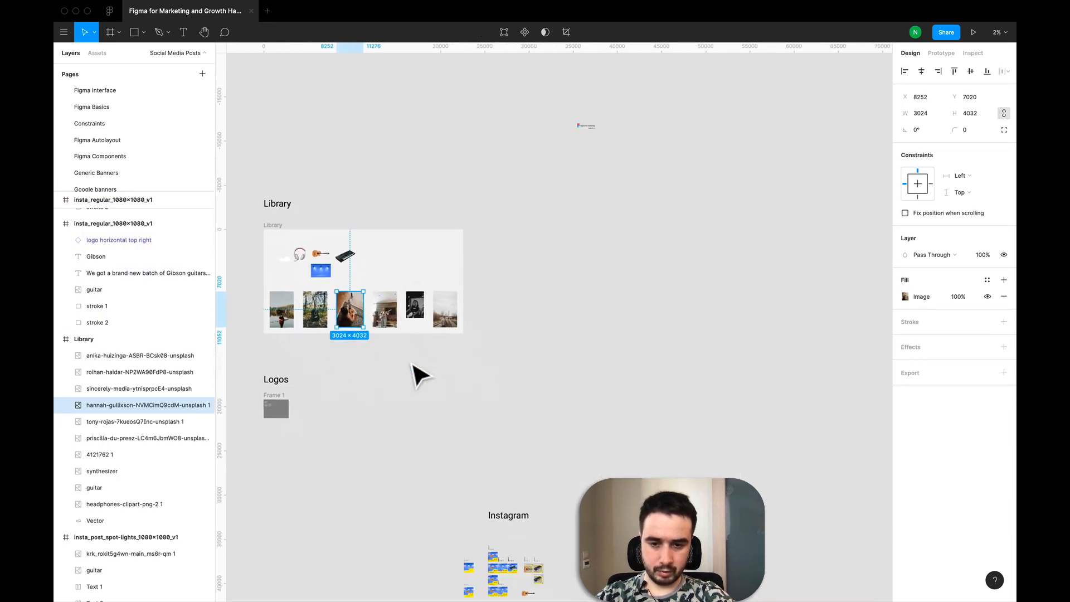
{"action": "scroll", "coordinate": [418, 375], "scroll_direction": "down", "scroll_amount": 5}
{"action": "scroll", "coordinate": [579, 334], "scroll_direction": "up", "scroll_amount": 10}
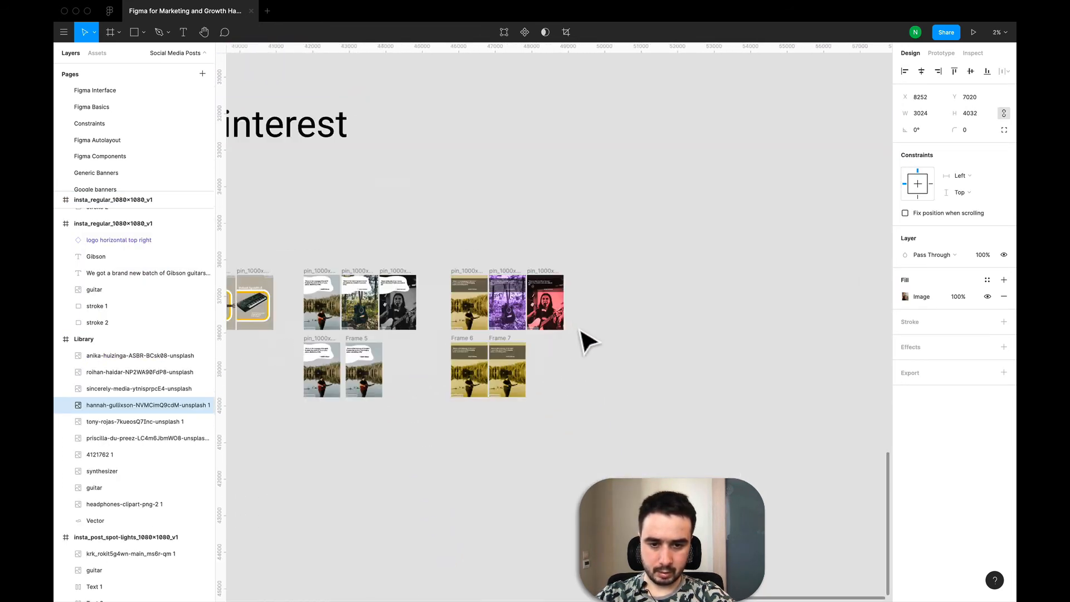
{"action": "left_click", "coordinate": [533, 284]}
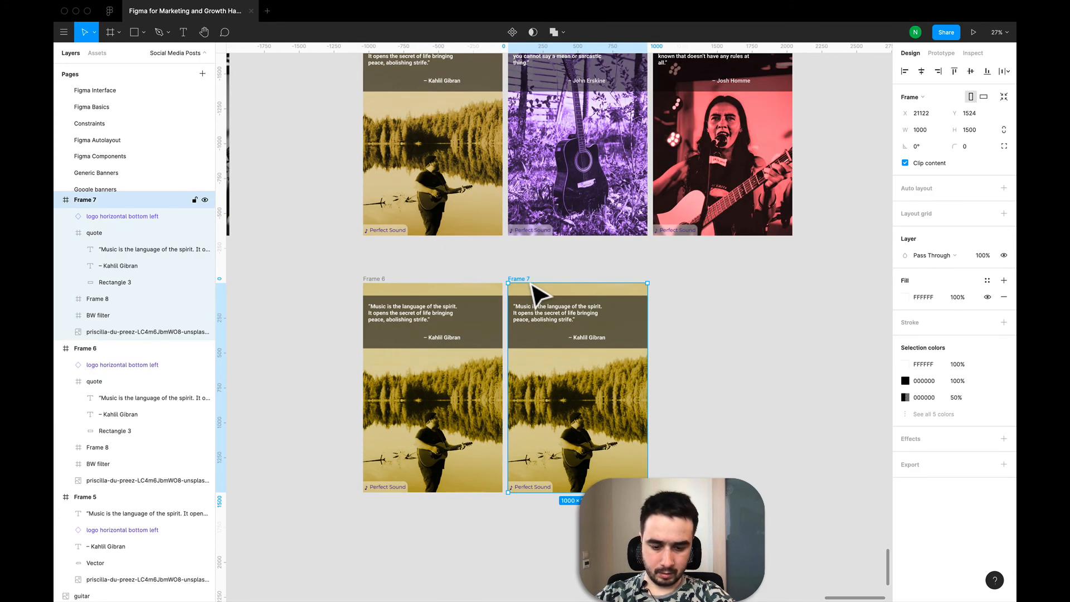
{"action": "key", "text": "super+v"}
{"action": "scroll", "coordinate": [507, 304], "scroll_direction": "down", "scroll_amount": 5}
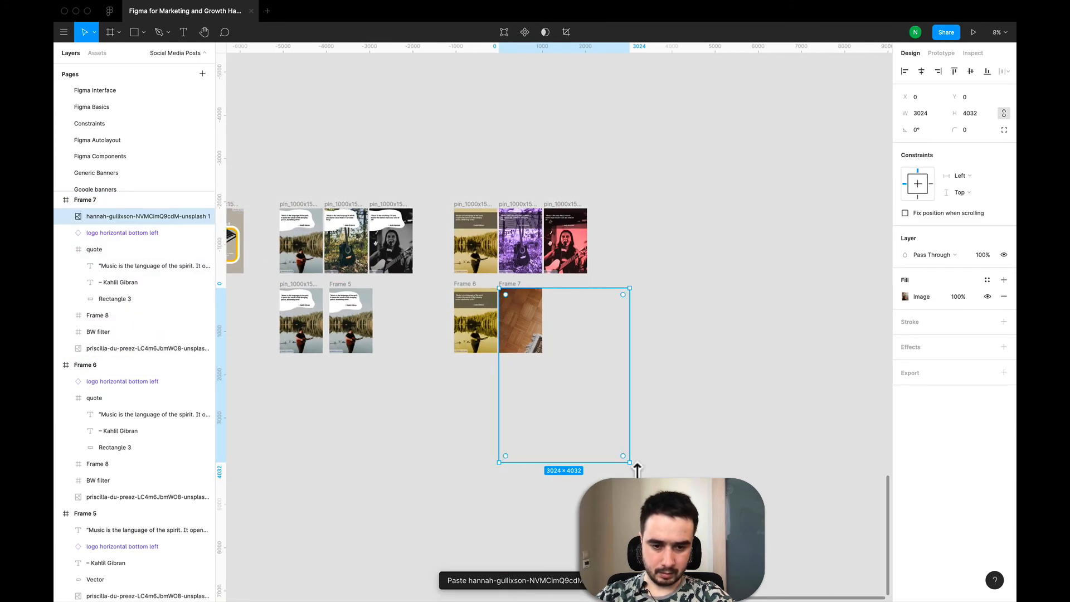
{"action": "key", "text": "k"}
{"action": "left_click_drag", "start_coordinate": [630, 463], "coordinate": [537, 362]}
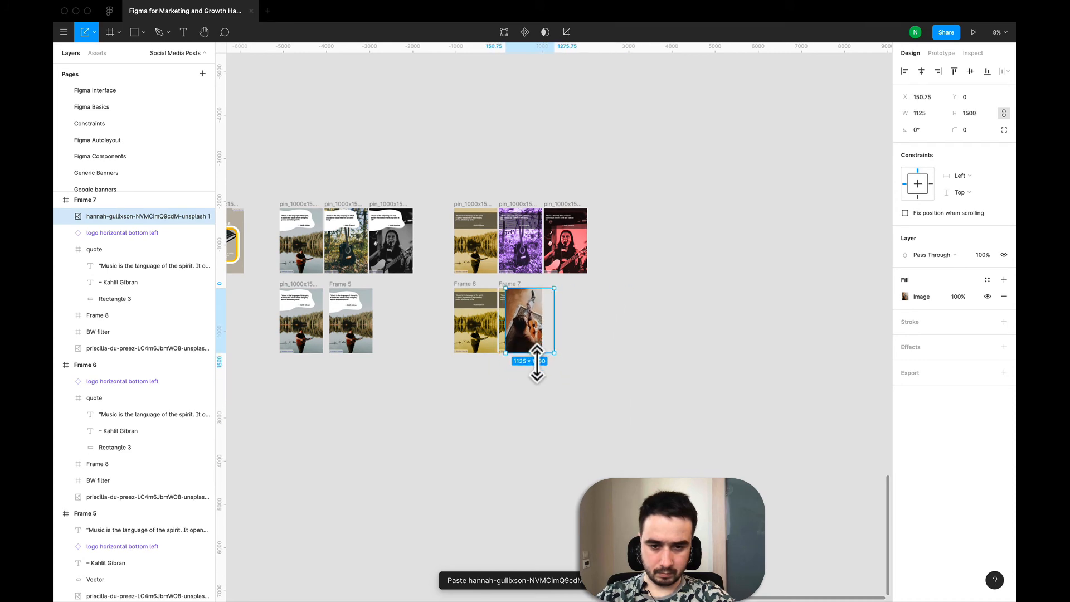
{"action": "scroll", "coordinate": [537, 368], "scroll_direction": "up", "scroll_amount": 6}
{"action": "left_click_drag", "start_coordinate": [517, 299], "coordinate": [481, 301]}
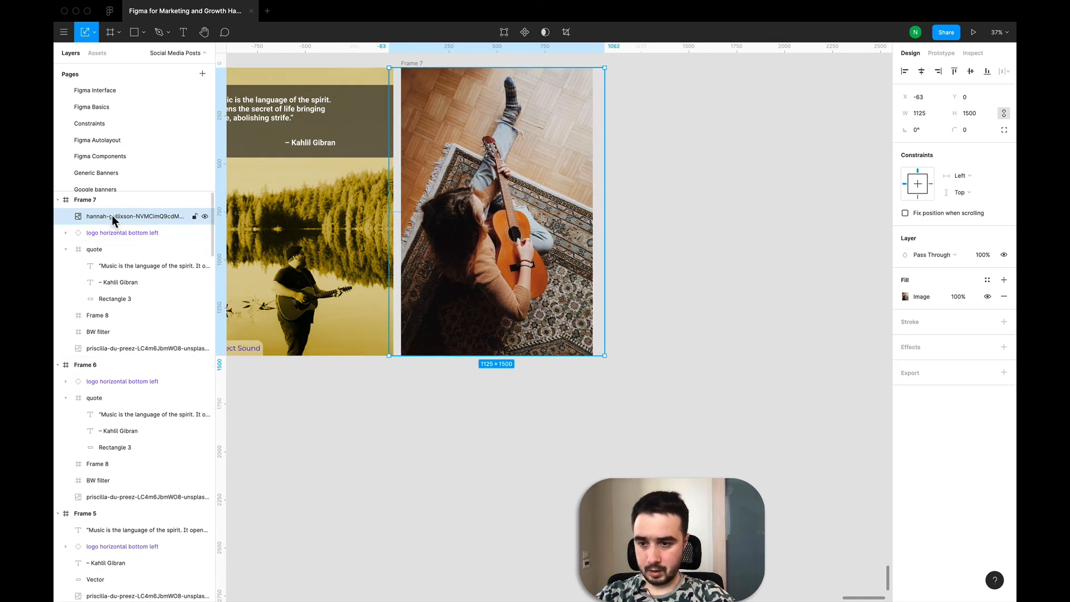
- Move the new photo's layer below BW filter and delete the old lakeside photo from the duplicate
{"action": "left_click_drag", "start_coordinate": [112, 215], "coordinate": [101, 339]}
{"action": "left_click", "coordinate": [118, 351]}
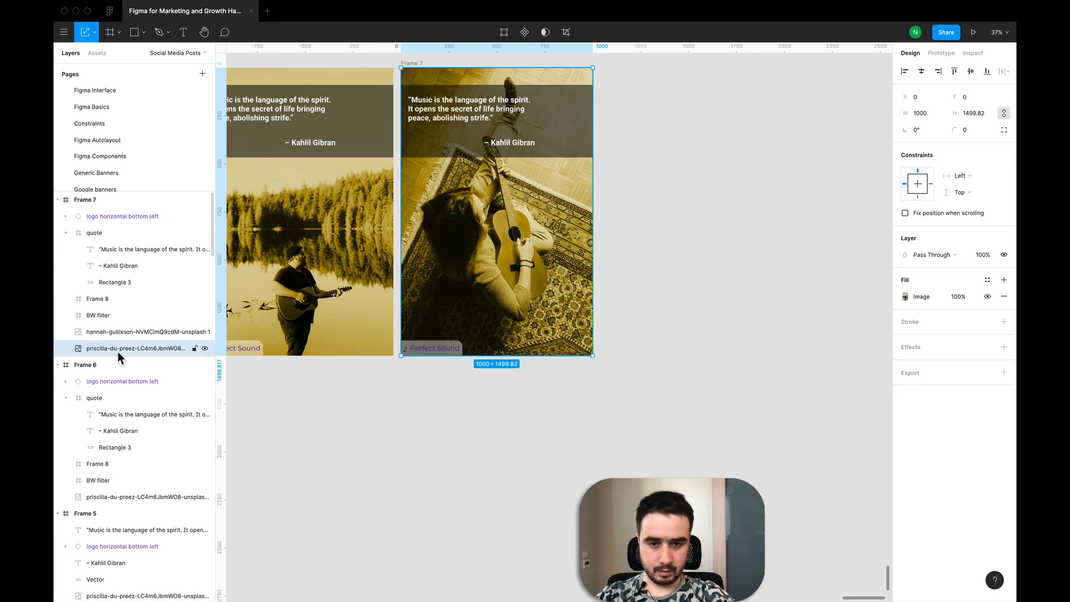
{"action": "key", "text": "Delete"}
- Rename the duplicated pin's Frame 8 layer to "Overlay filter"
{"action": "left_click", "coordinate": [98, 295]}
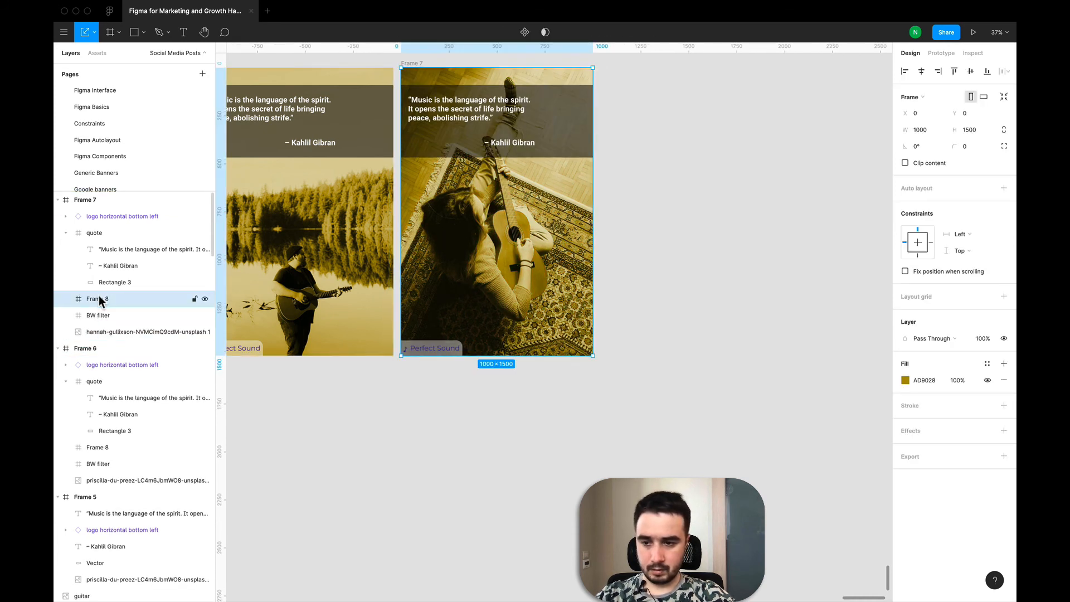
{"action": "double_click", "coordinate": [99, 299]}
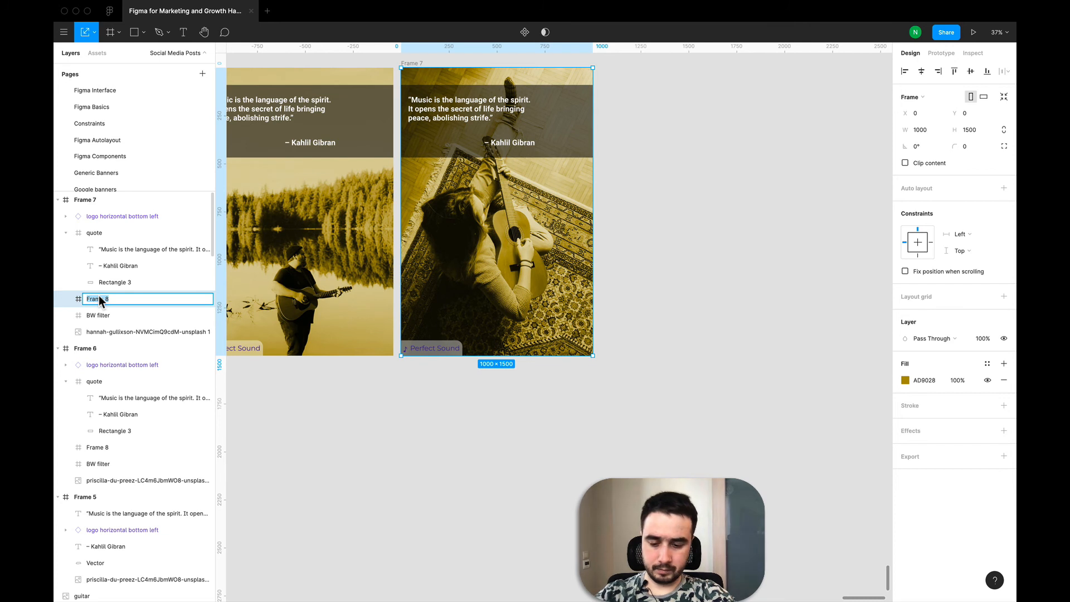
{"action": "type", "text": "Overlay filter"}
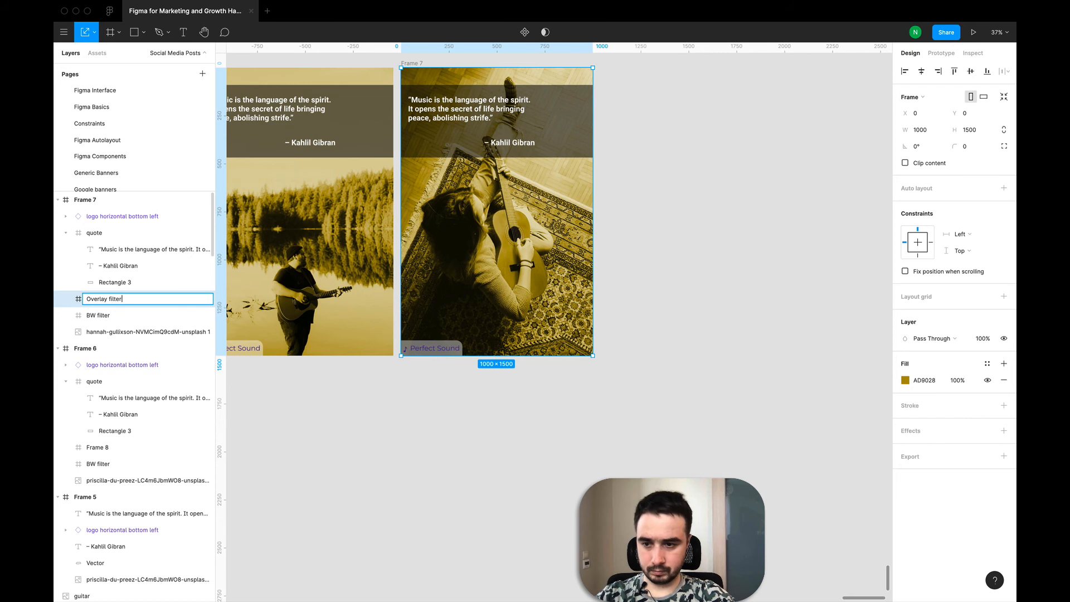
{"action": "key", "text": "Return"}
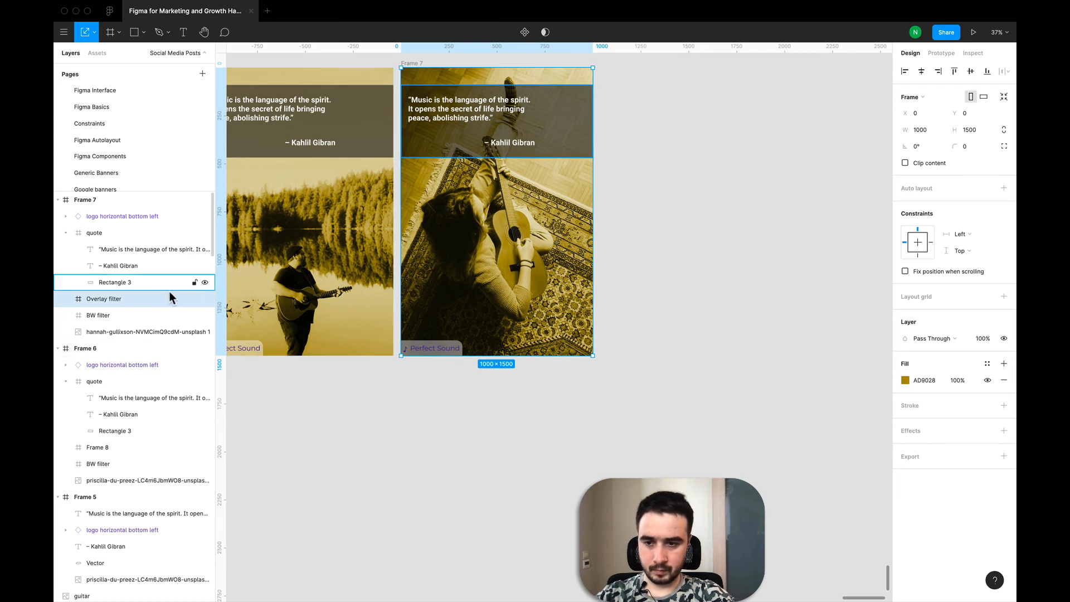
- Change the Overlay filter's fill colour to a green hue, 28AD6D
{"action": "left_click", "coordinate": [905, 380]}
{"action": "left_click_drag", "start_coordinate": [854, 479], "coordinate": [835, 477]}
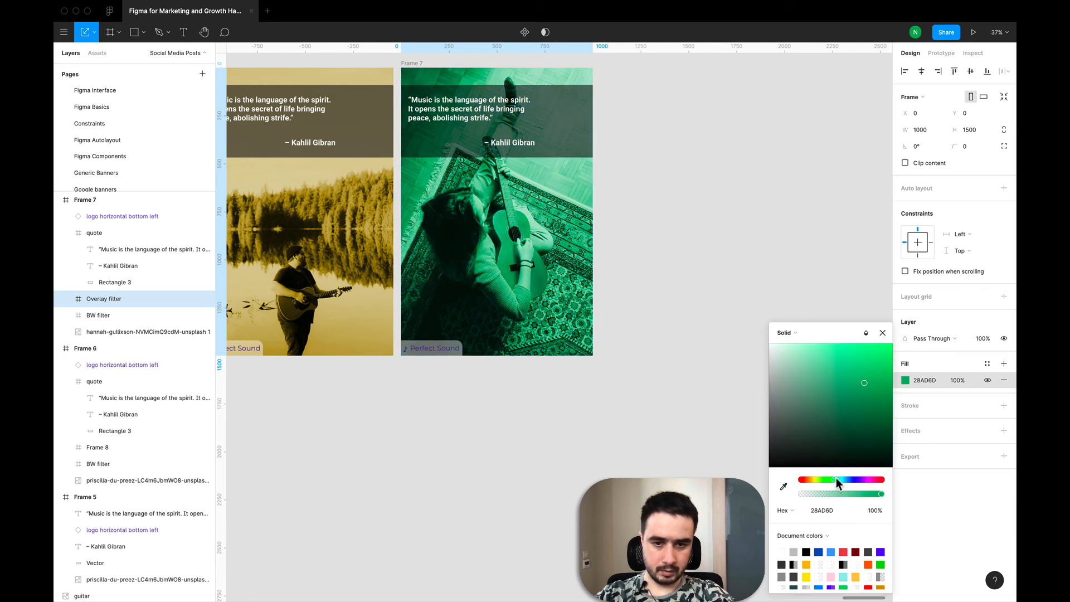
{"action": "left_click", "coordinate": [819, 308]}
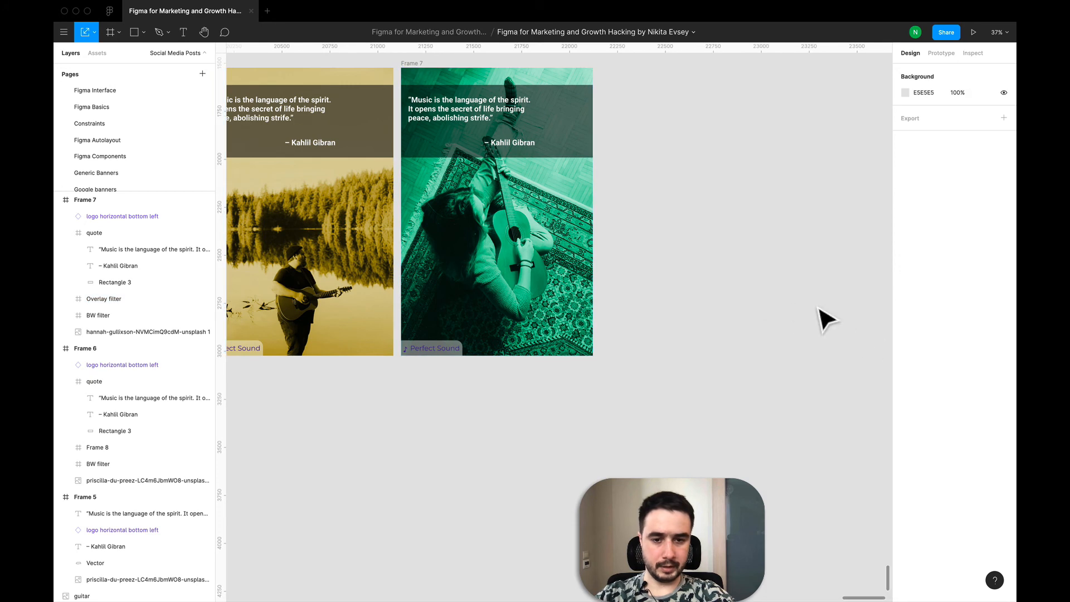
- Inspect the new green guitarist pin up close and beside the other Pinterest pins
{"action": "scroll", "coordinate": [800, 313], "scroll_direction": "down", "scroll_amount": 5}
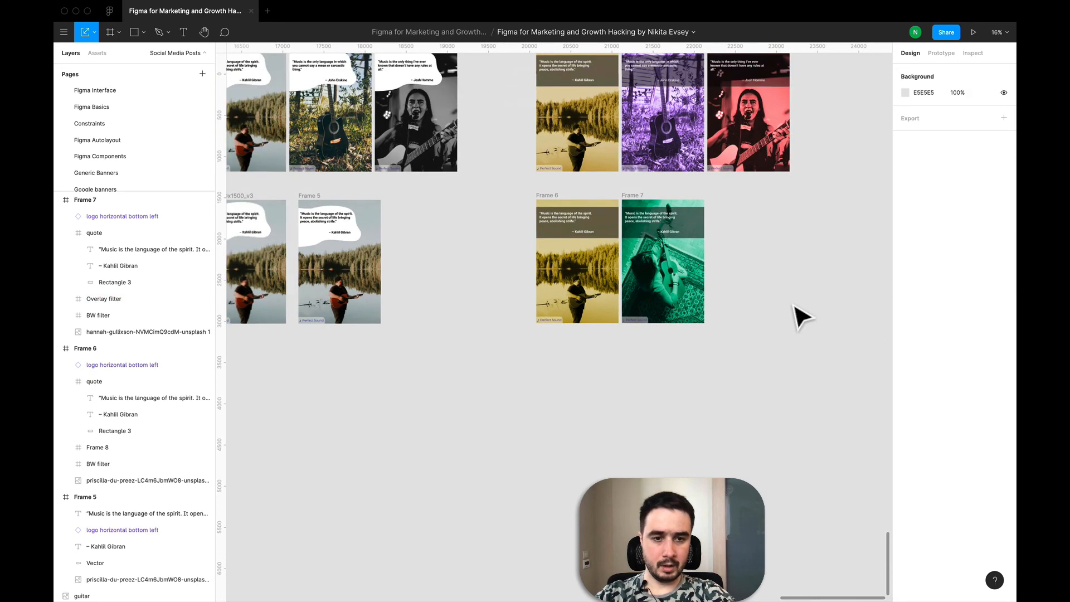
{"action": "scroll", "coordinate": [794, 306], "scroll_direction": "up", "scroll_amount": 2}
{"action": "scroll", "coordinate": [795, 307], "scroll_direction": "right", "scroll_amount": 1}
{"action": "left_click", "coordinate": [662, 322]}
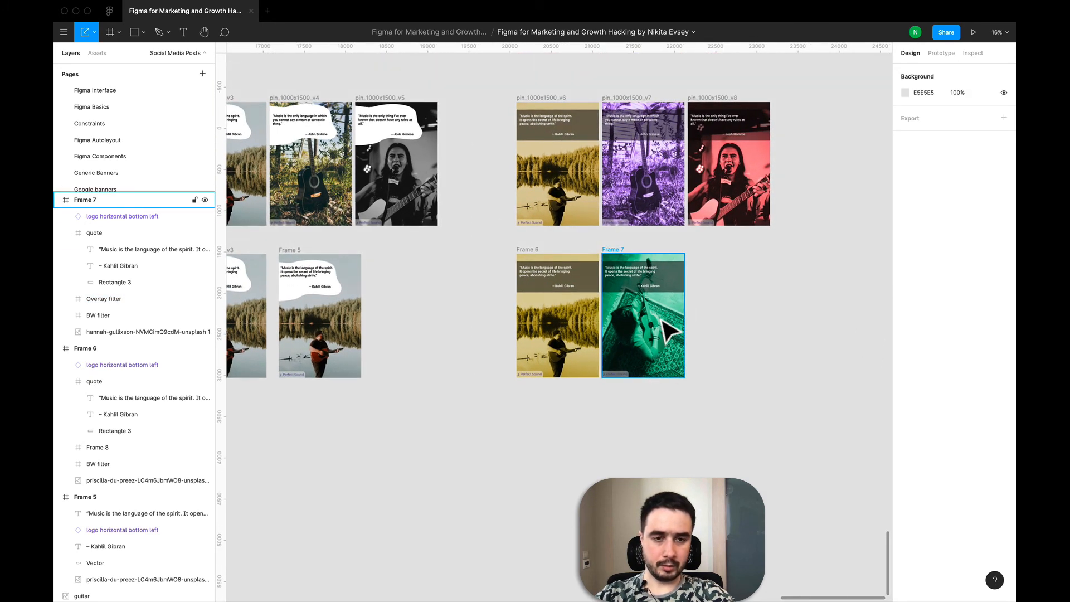
{"action": "scroll", "coordinate": [641, 366], "scroll_direction": "up", "scroll_amount": 10}
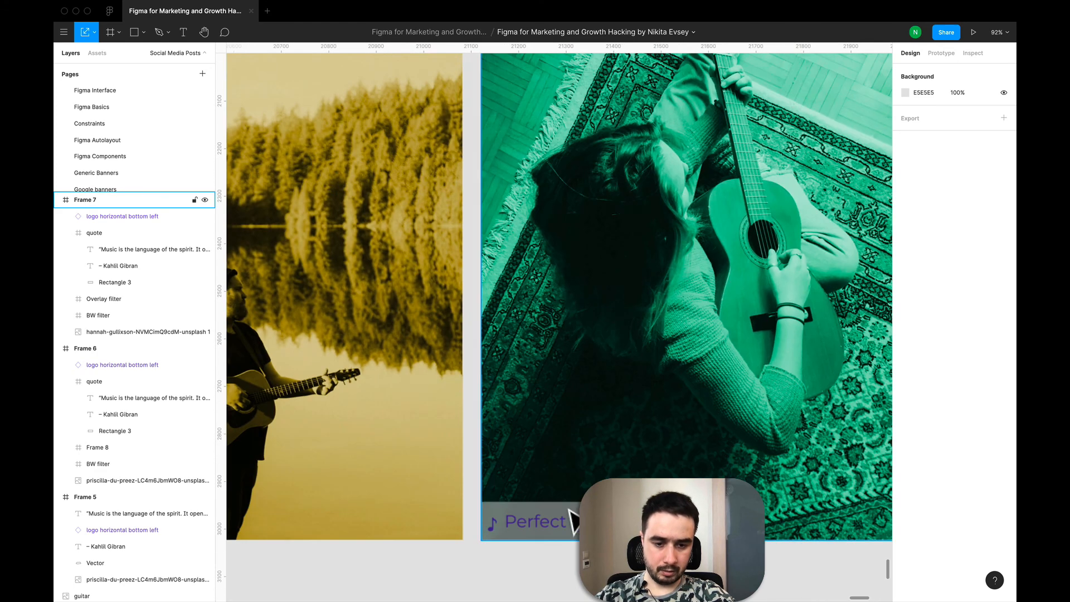
{"action": "key", "text": "Escape"}
{"action": "scroll", "coordinate": [571, 521], "scroll_direction": "down", "scroll_amount": 6}
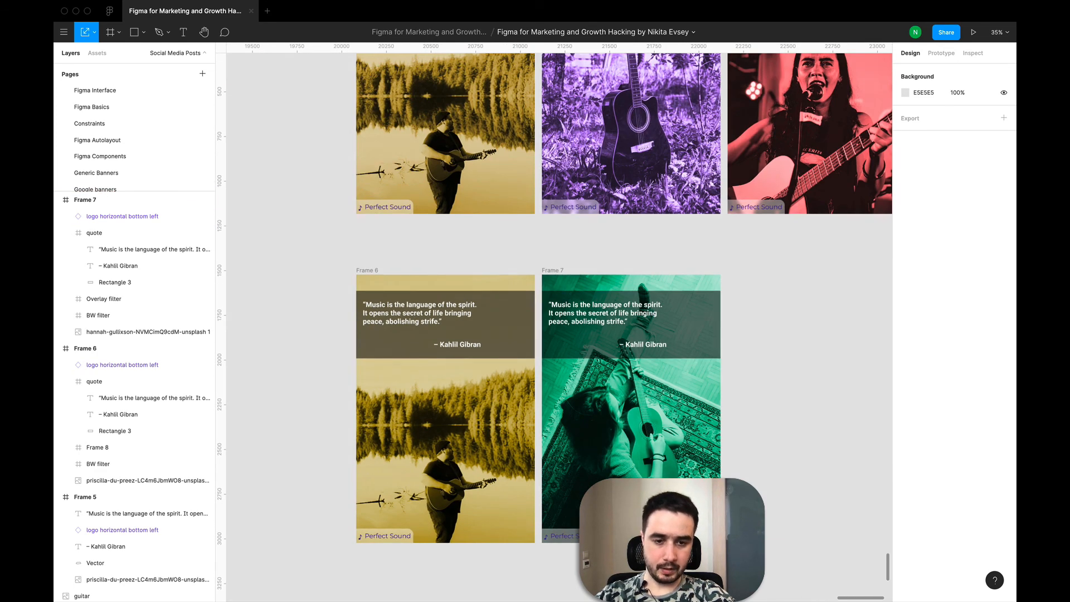
{"action": "scroll", "coordinate": [576, 540], "scroll_direction": "down", "scroll_amount": 4}
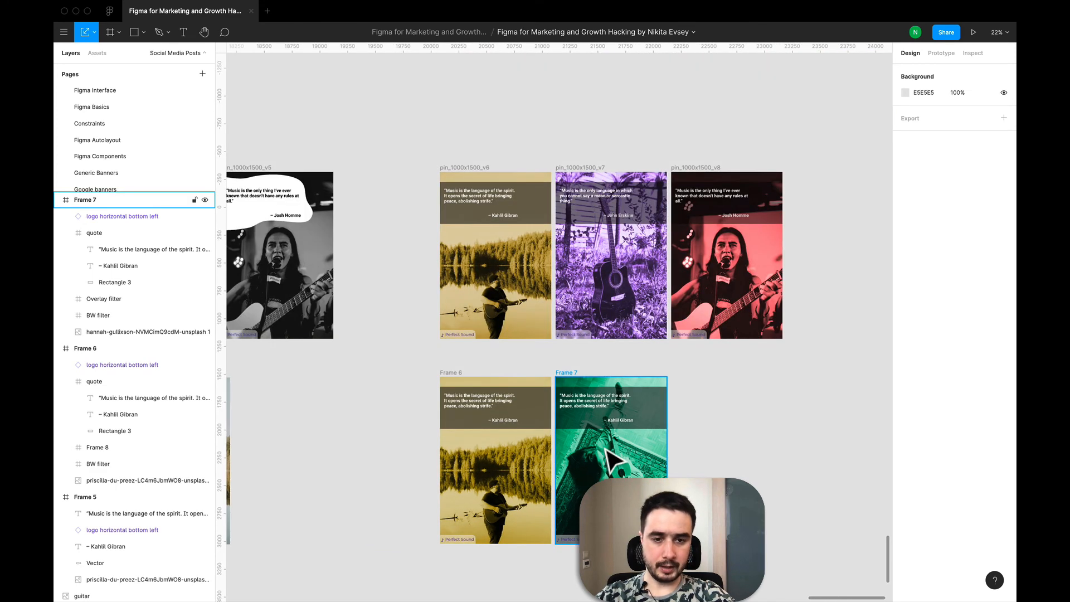
{"action": "scroll", "coordinate": [604, 448], "scroll_direction": "down", "scroll_amount": 4}
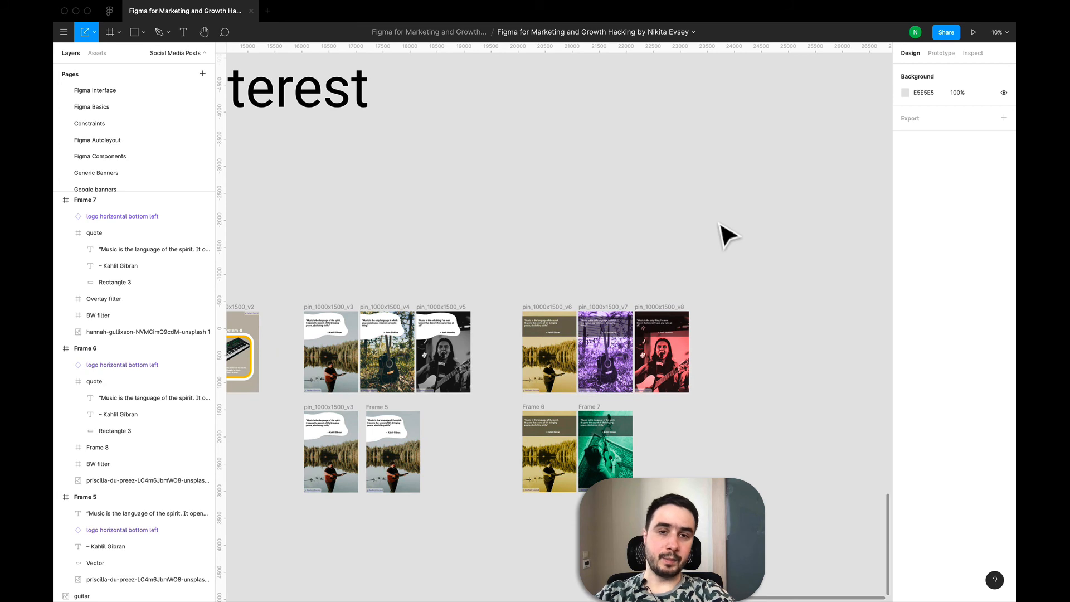
{"action": "scroll", "coordinate": [724, 234], "scroll_direction": "down", "scroll_amount": 3}
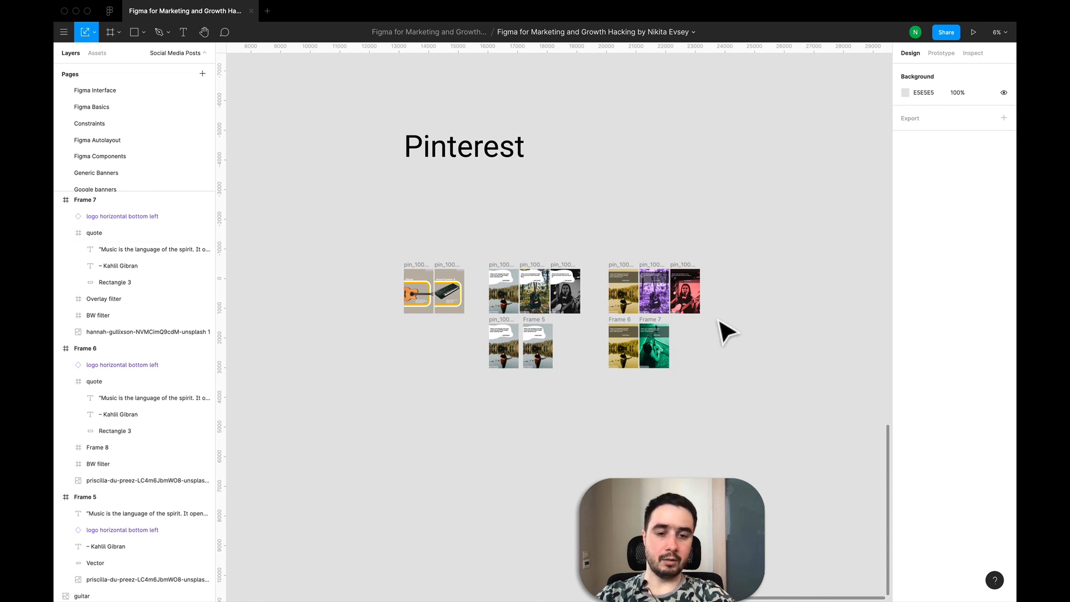
- Survey the whole canvas of Instagram and Pinterest designs at various zoom levels
{"action": "scroll", "coordinate": [716, 274], "scroll_direction": "up", "scroll_amount": 5}
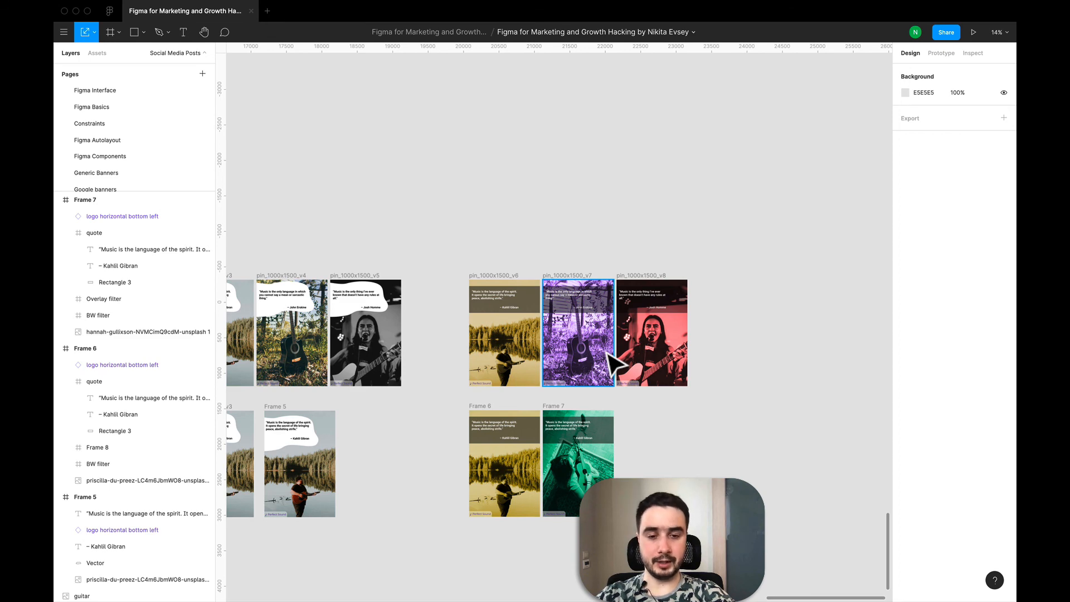
{"action": "scroll", "coordinate": [478, 261], "scroll_direction": "down", "scroll_amount": 8}
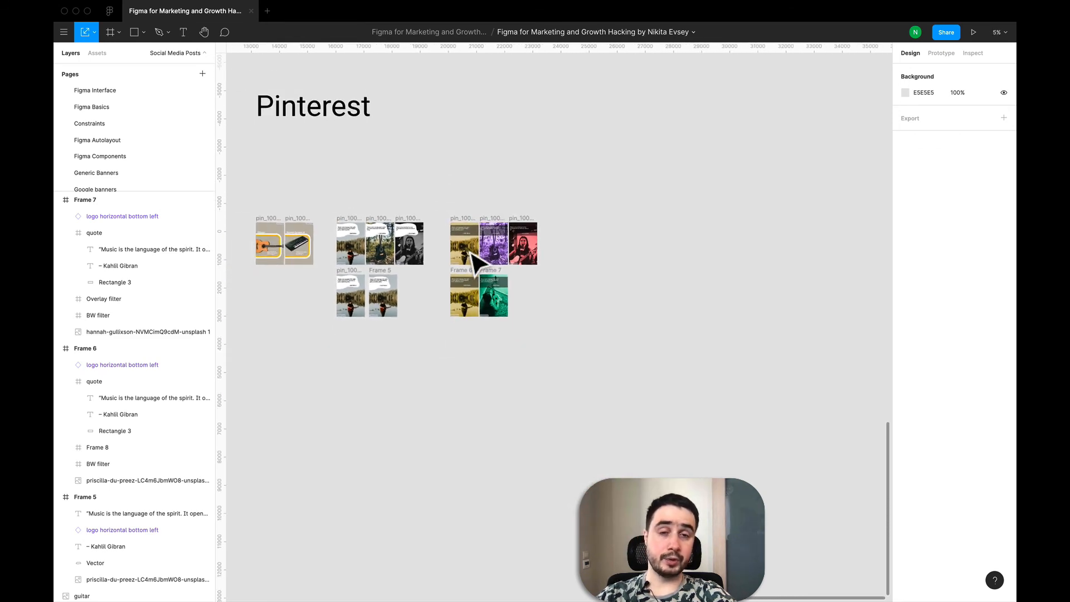
{"action": "scroll", "coordinate": [474, 254], "scroll_direction": "up", "scroll_amount": 2}
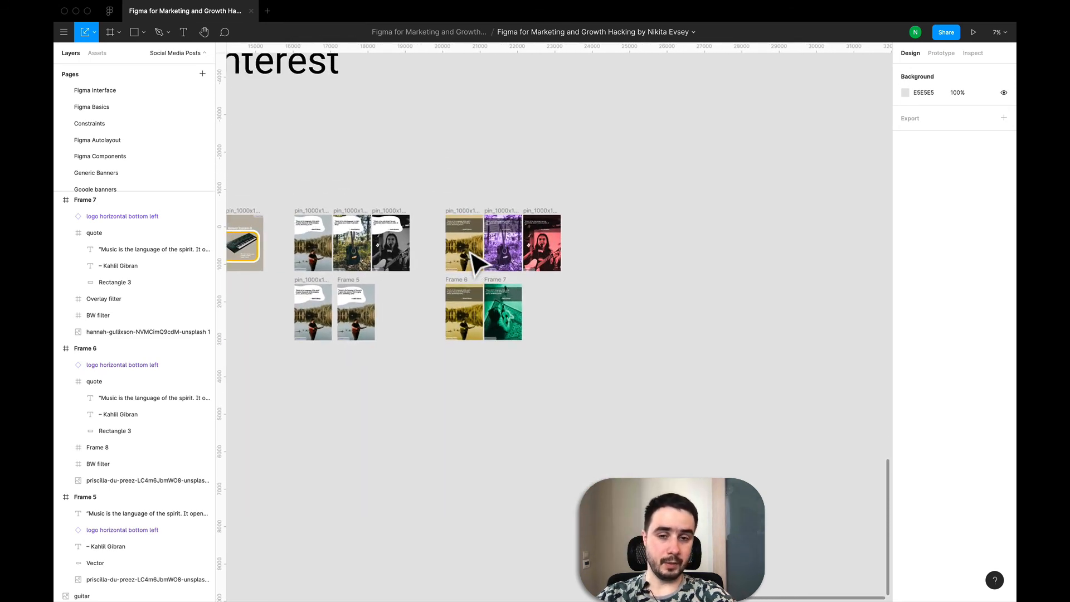
{"action": "scroll", "coordinate": [474, 254], "scroll_direction": "left", "scroll_amount": 5}
{"action": "scroll", "coordinate": [474, 254], "scroll_direction": "up", "scroll_amount": 2}
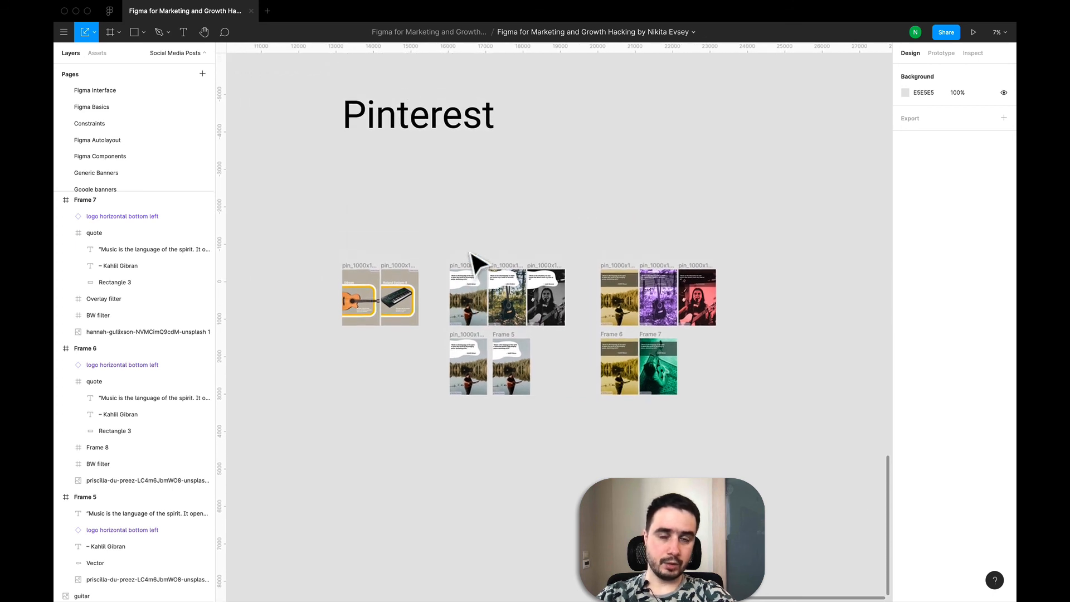
{"action": "scroll", "coordinate": [472, 257], "scroll_direction": "up", "scroll_amount": 2}
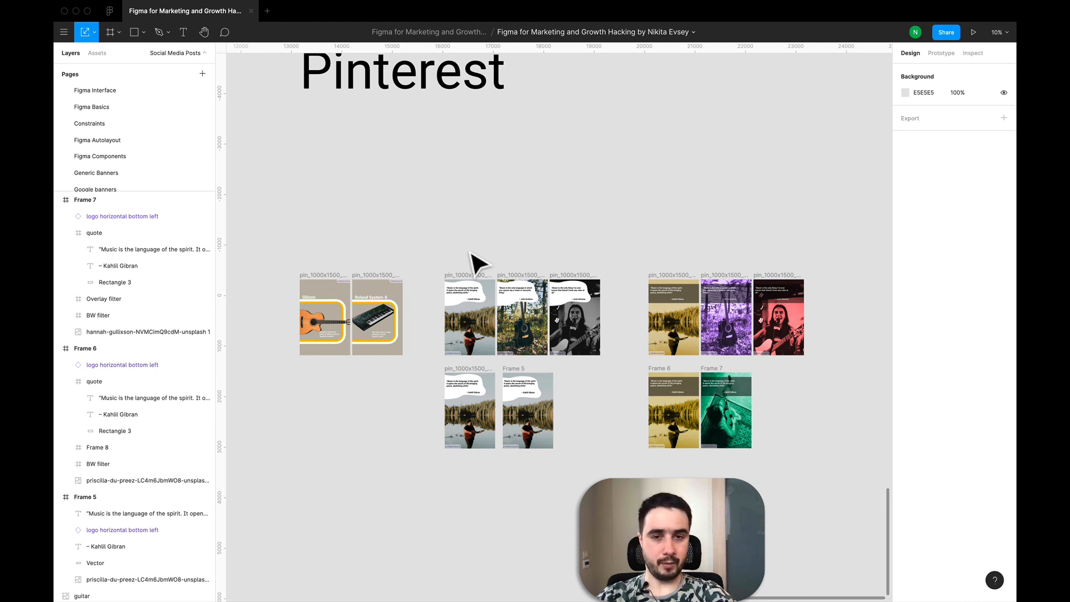
{"action": "scroll", "coordinate": [580, 223], "scroll_direction": "down", "scroll_amount": 3}
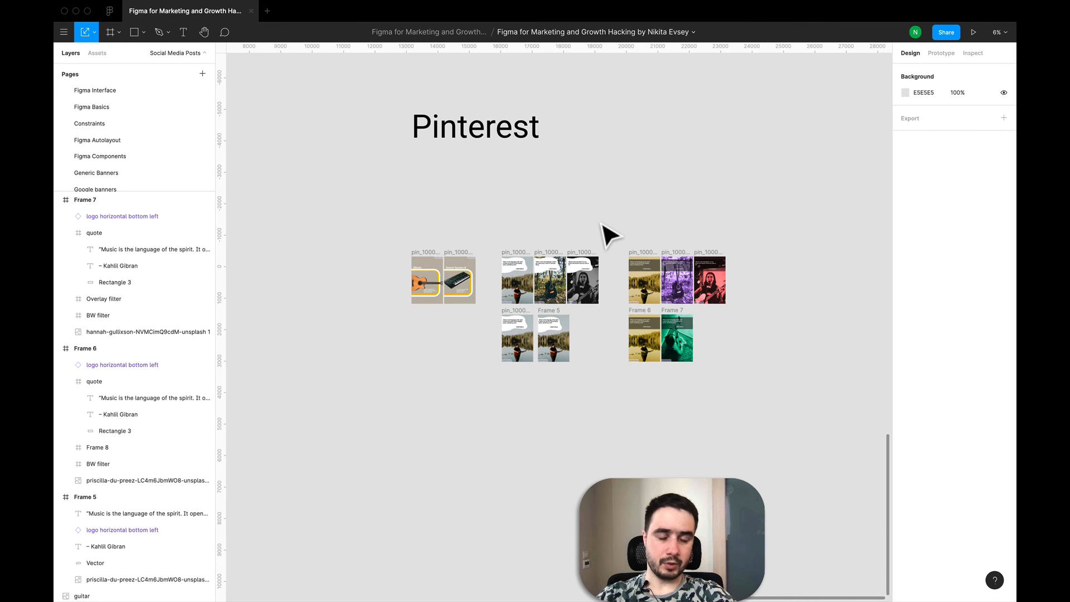
{"action": "scroll", "coordinate": [609, 234], "scroll_direction": "down", "scroll_amount": 2}
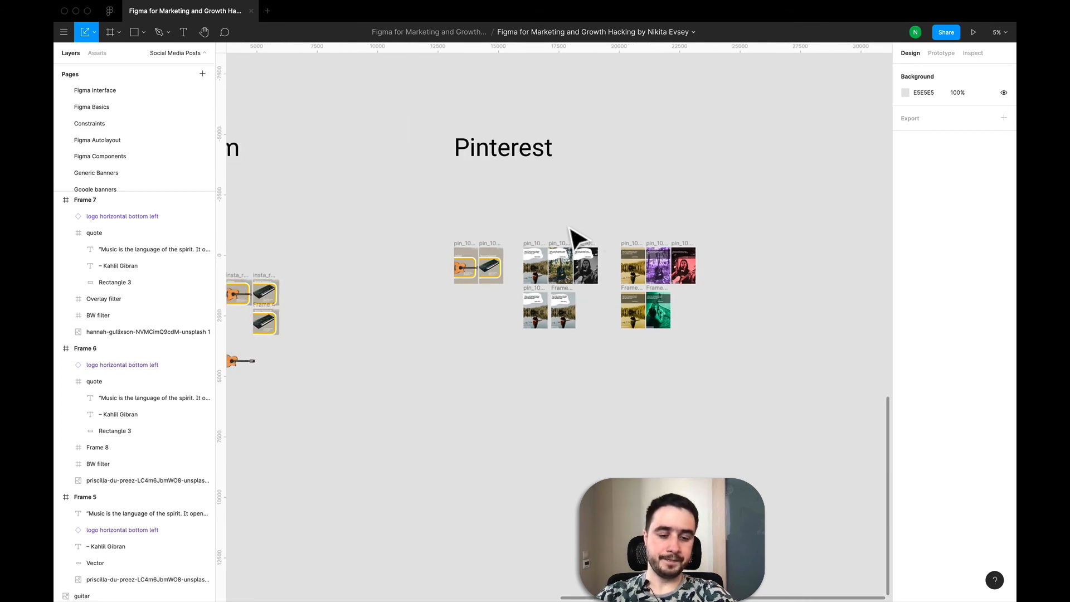
{"action": "scroll", "coordinate": [574, 234], "scroll_direction": "right", "scroll_amount": 3}
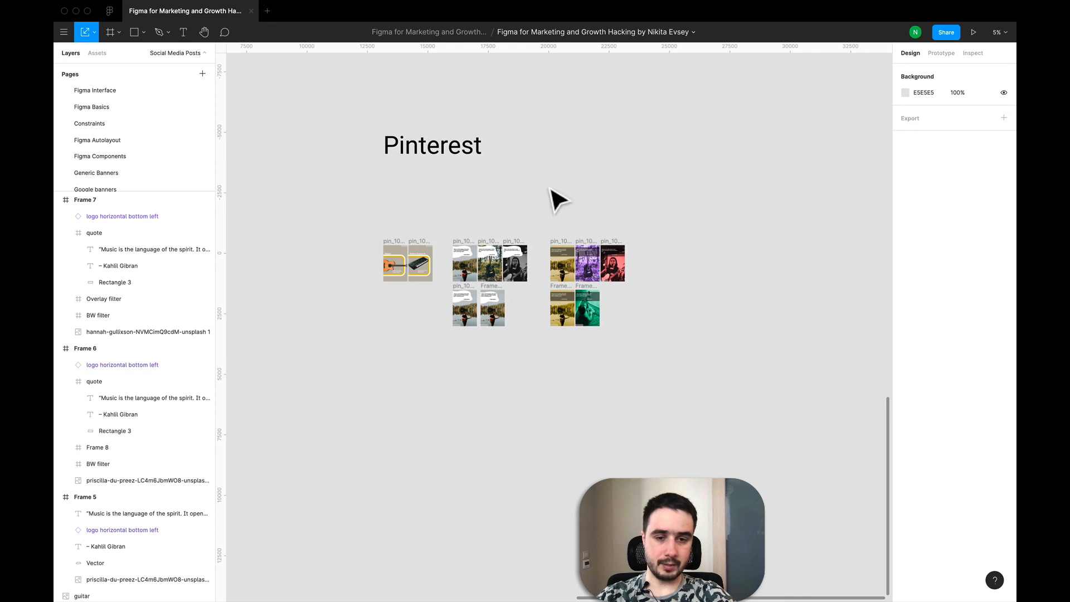
{"action": "scroll", "coordinate": [603, 334], "scroll_direction": "up", "scroll_amount": 3}
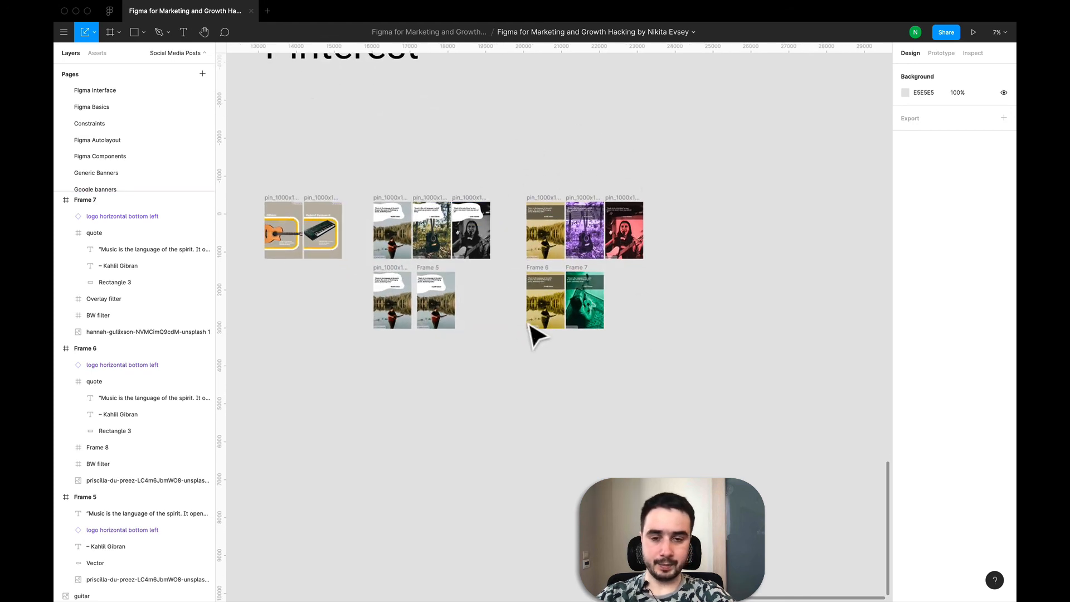
{"action": "scroll", "coordinate": [532, 334], "scroll_direction": "down", "scroll_amount": 3}
{"action": "scroll", "coordinate": [672, 254], "scroll_direction": "up", "scroll_amount": 5}
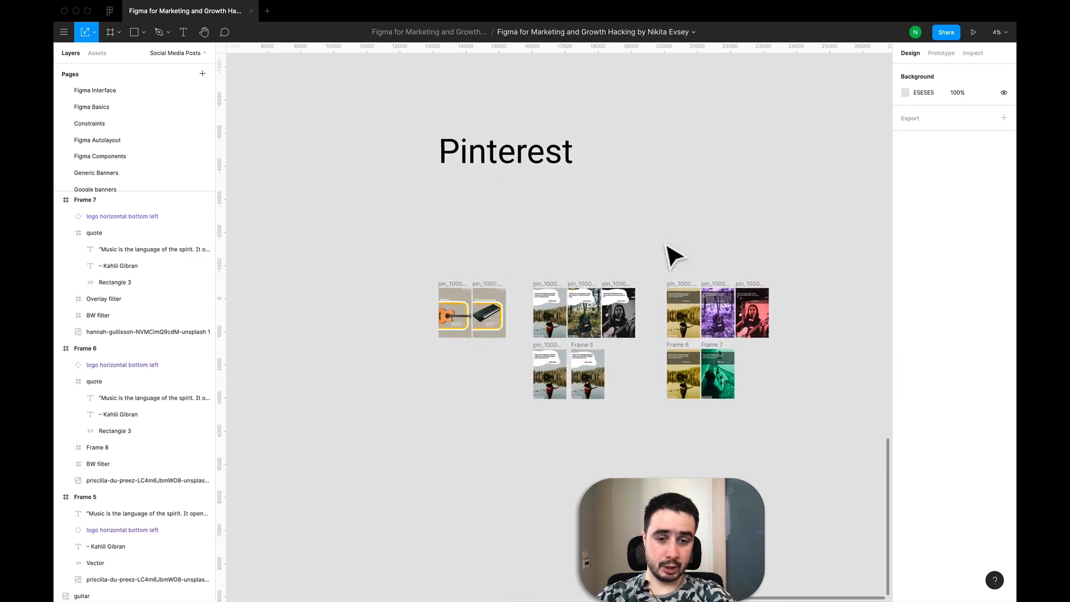
{"action": "scroll", "coordinate": [672, 254], "scroll_direction": "down", "scroll_amount": 5}
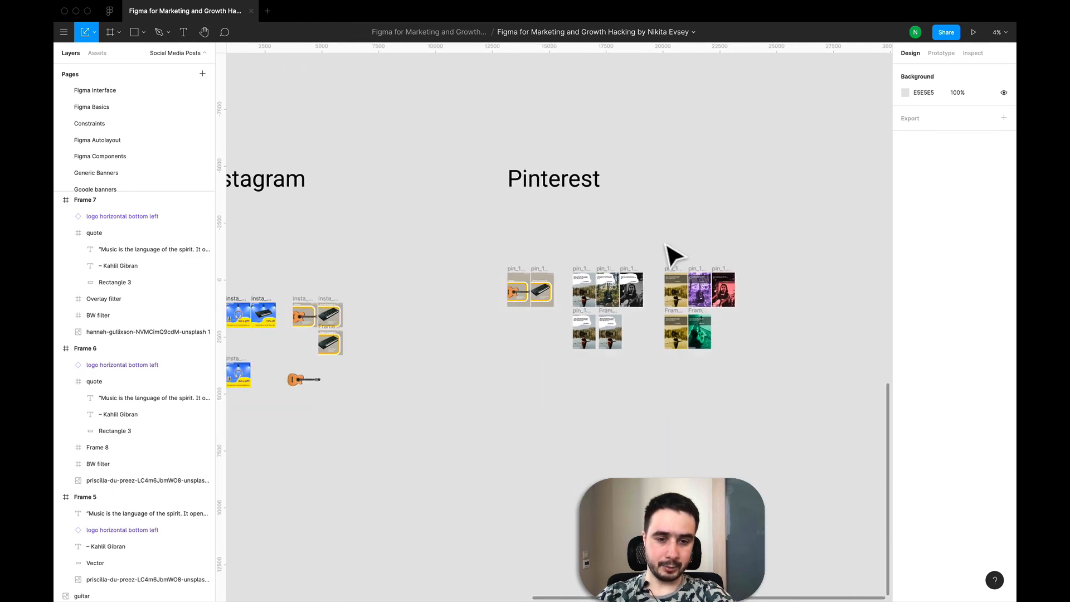
{"action": "scroll", "coordinate": [665, 244], "scroll_direction": "left", "scroll_amount": 1}
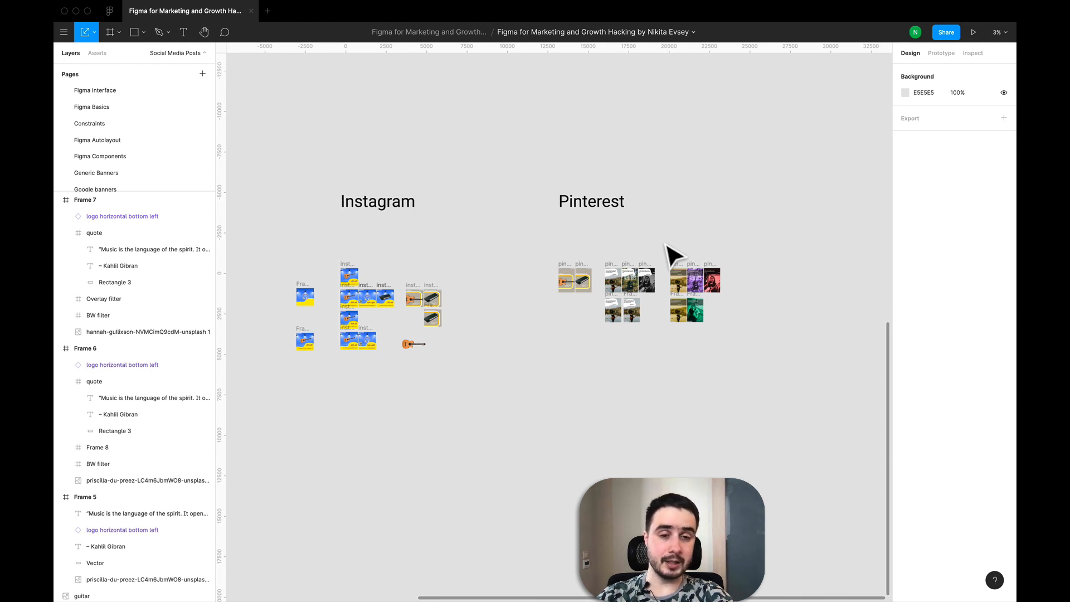
{"action": "scroll", "coordinate": [668, 248], "scroll_direction": "right", "scroll_amount": 3}
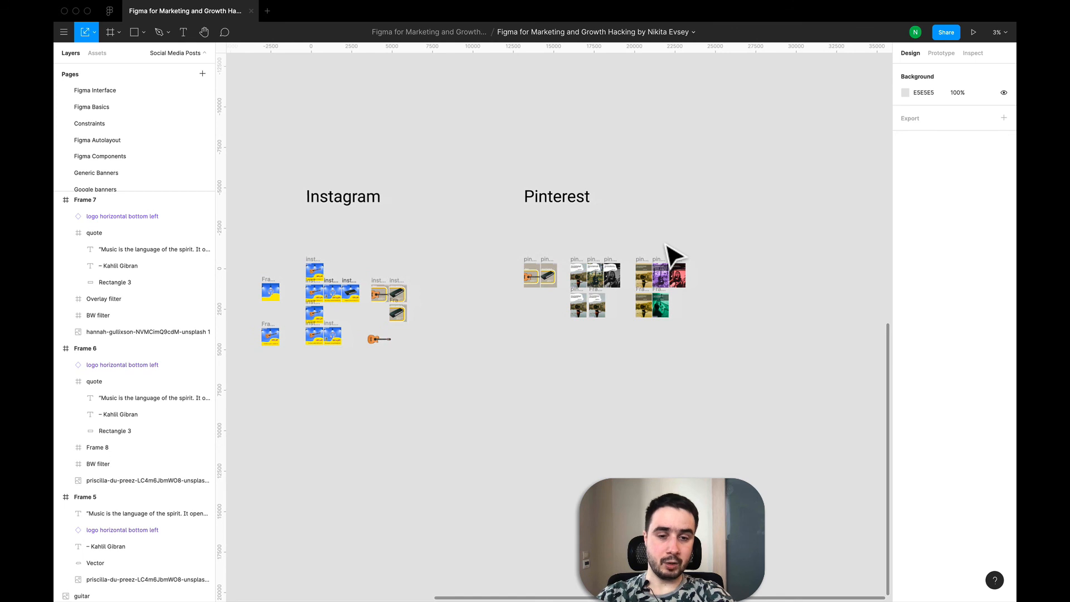
{"action": "scroll", "coordinate": [674, 257], "scroll_direction": "up", "scroll_amount": 5}
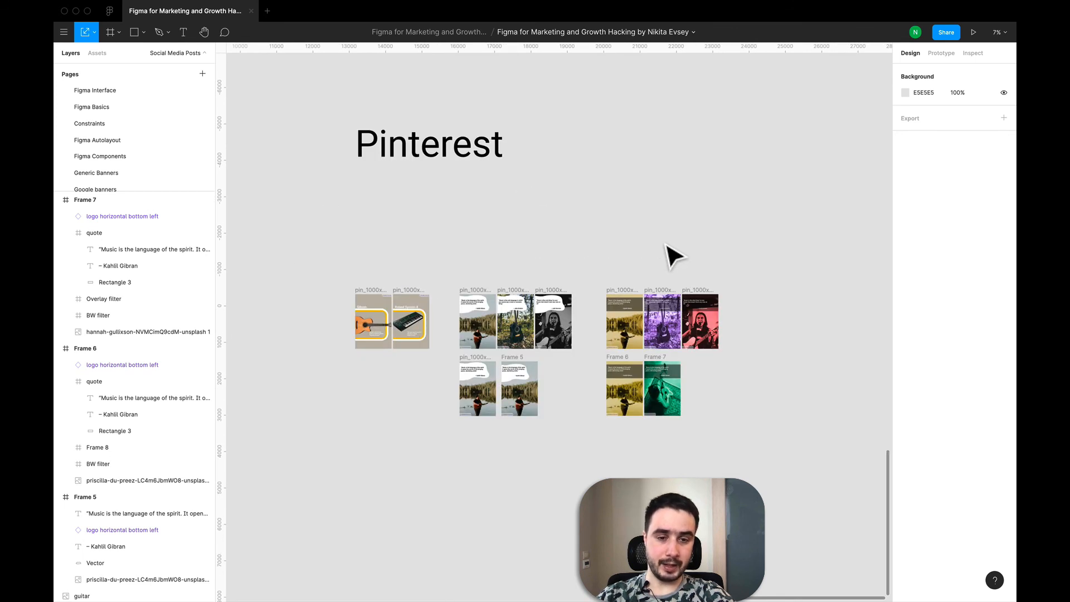
{"action": "scroll", "coordinate": [674, 257], "scroll_direction": "down", "scroll_amount": 5}
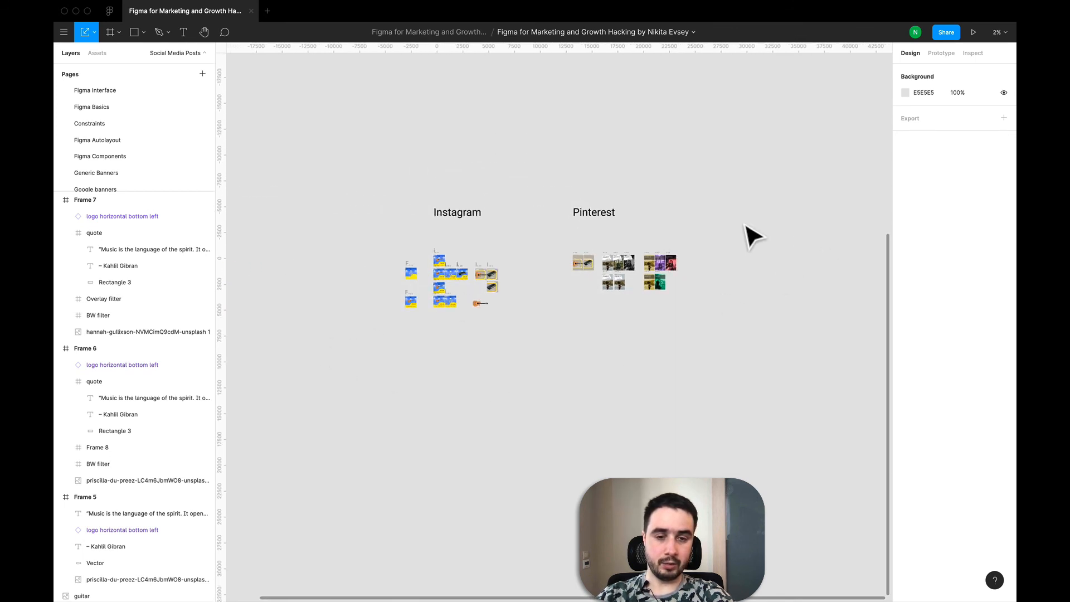
{"action": "scroll", "coordinate": [693, 258], "scroll_direction": "up", "scroll_amount": 3}
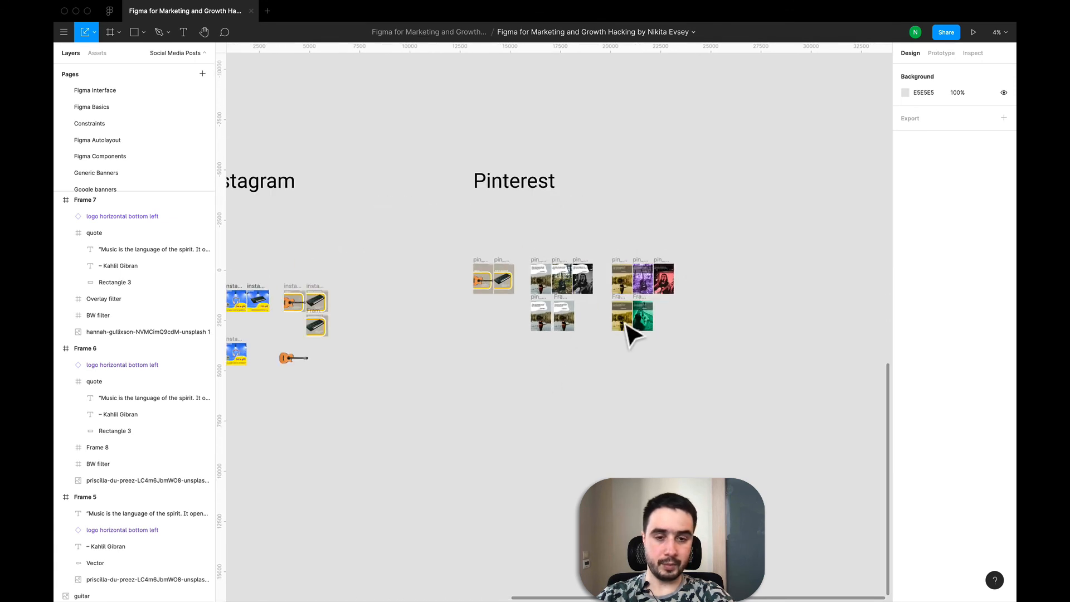
{"action": "scroll", "coordinate": [625, 277], "scroll_direction": "up", "scroll_amount": 2}
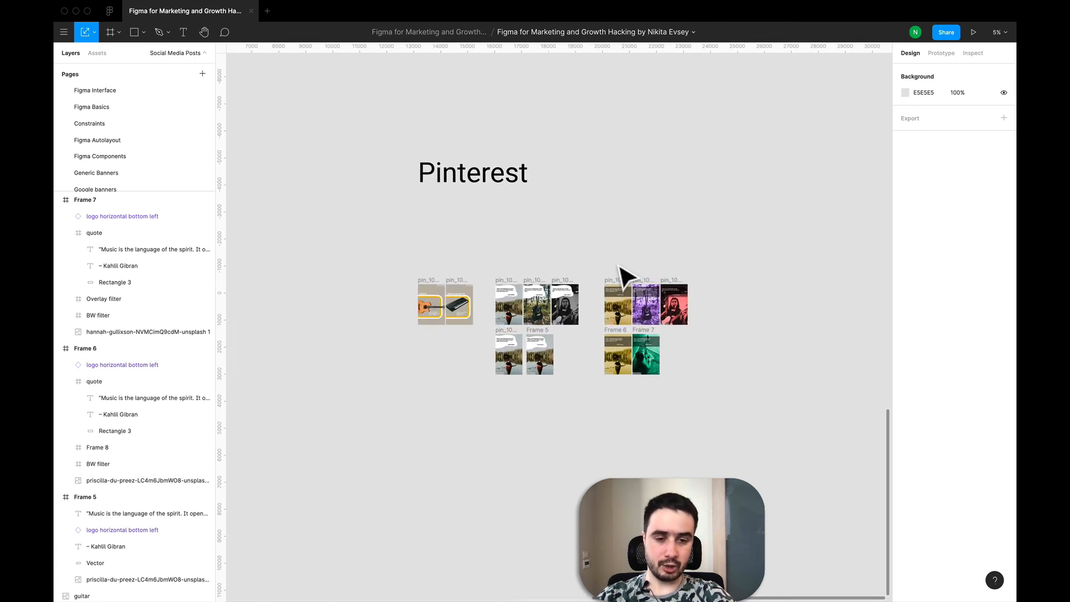
{"action": "scroll", "coordinate": [625, 277], "scroll_direction": "up", "scroll_amount": 3}
{"action": "scroll", "coordinate": [625, 277], "scroll_direction": "down", "scroll_amount": 4}
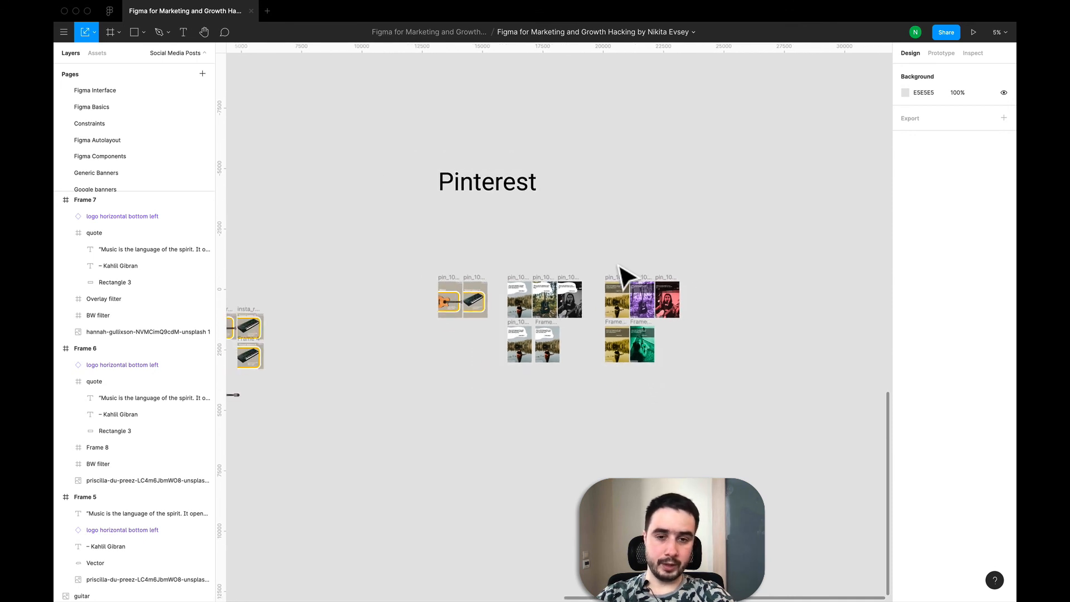
{"action": "scroll", "coordinate": [619, 268], "scroll_direction": "down", "scroll_amount": 4}
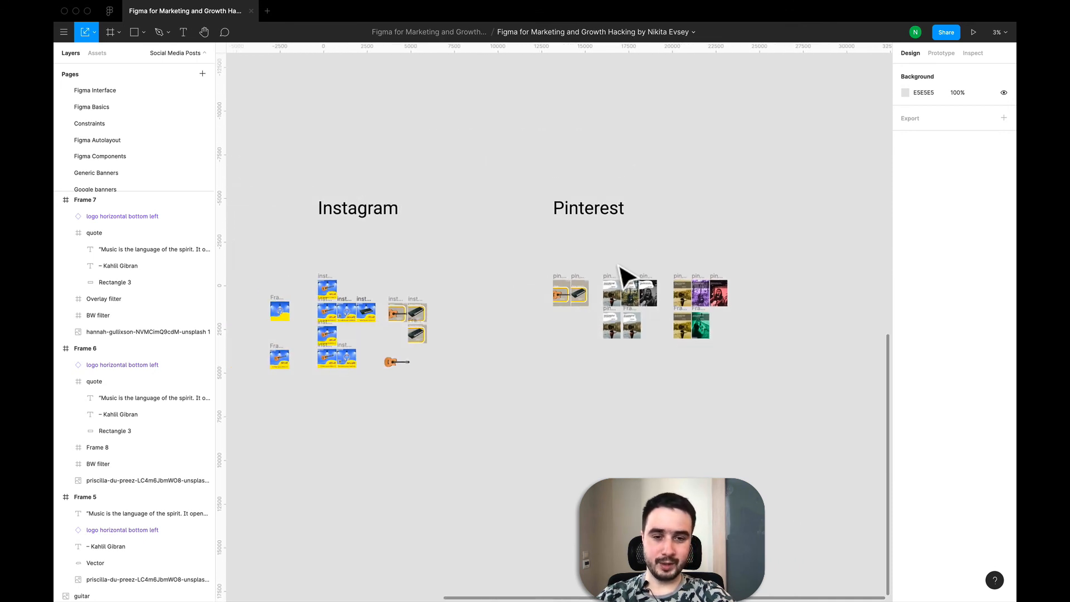